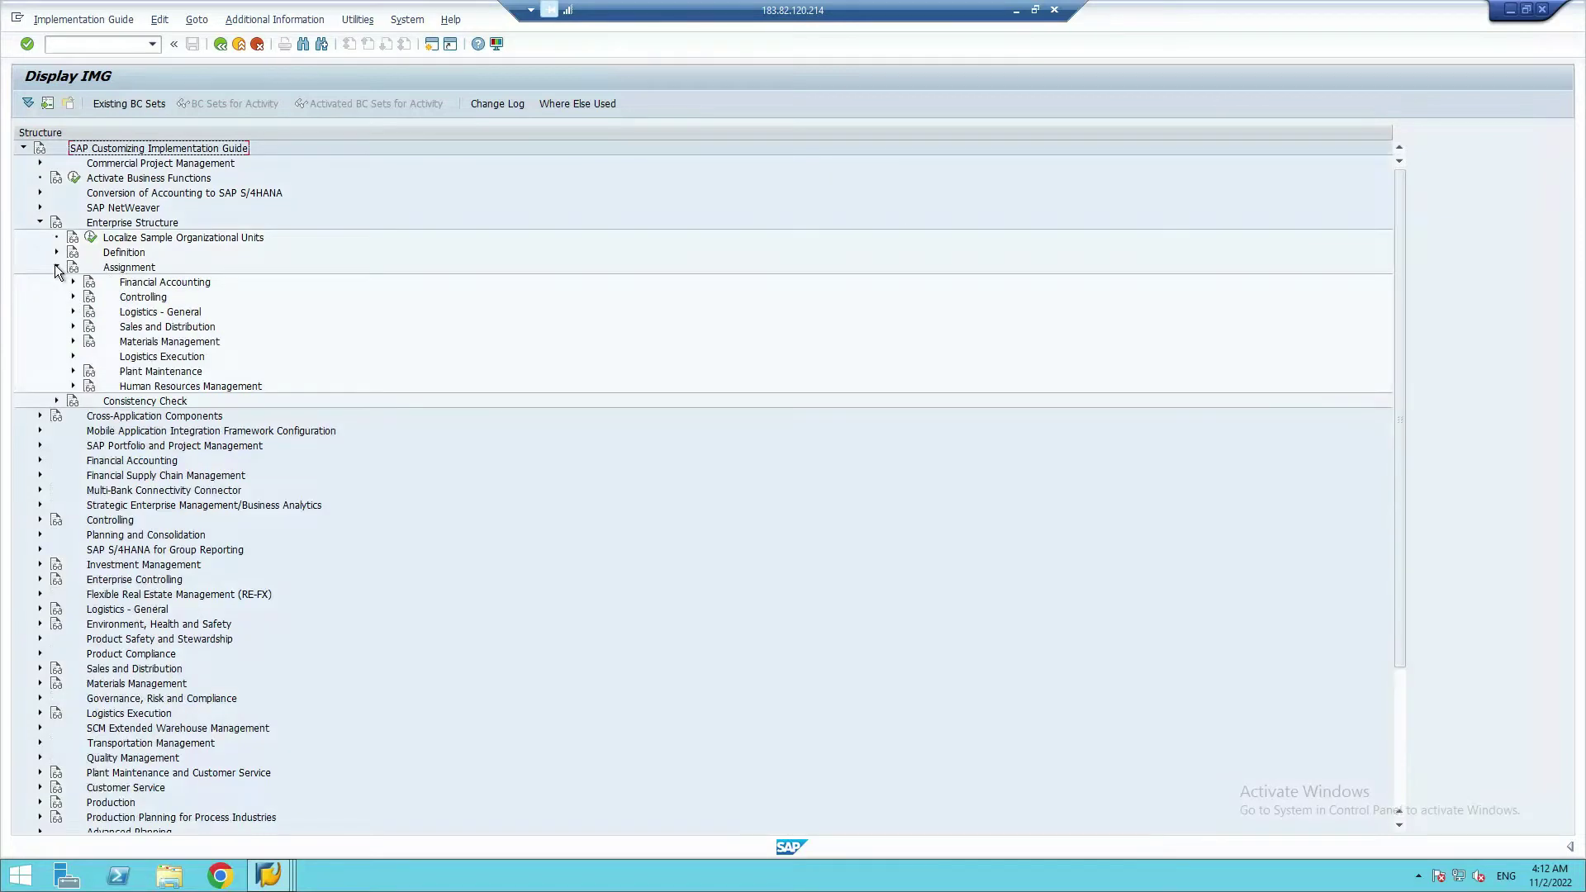
# - Open the Assignment of Personnel Area to Company Code activity under the Human Resources Management assignments of the Enterprise Structure
pyautogui.click(73, 385)
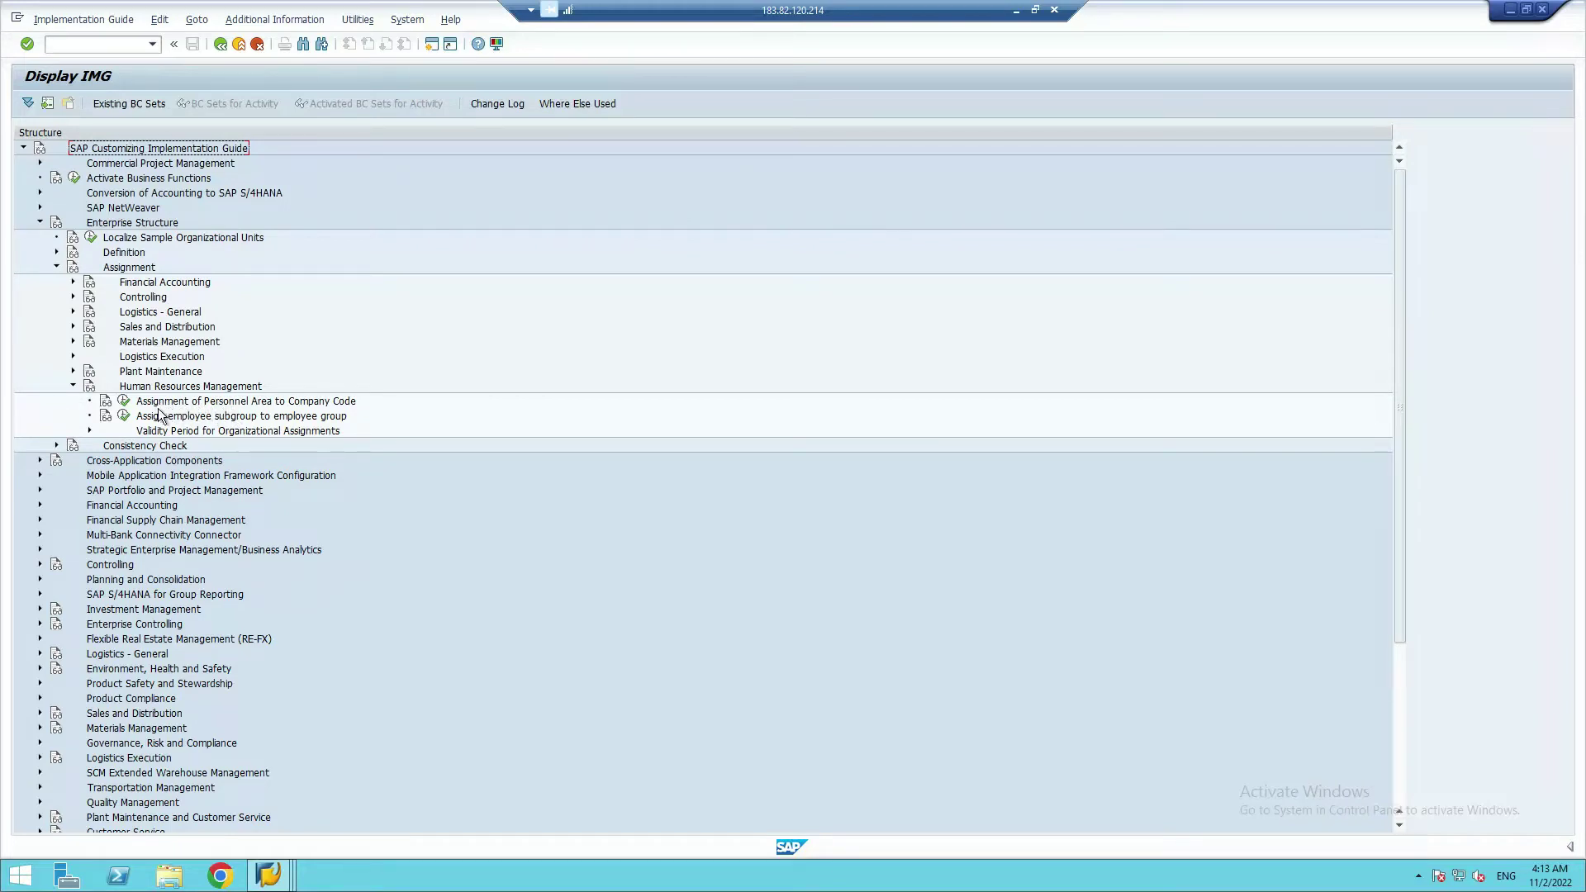
pyautogui.click(125, 403)
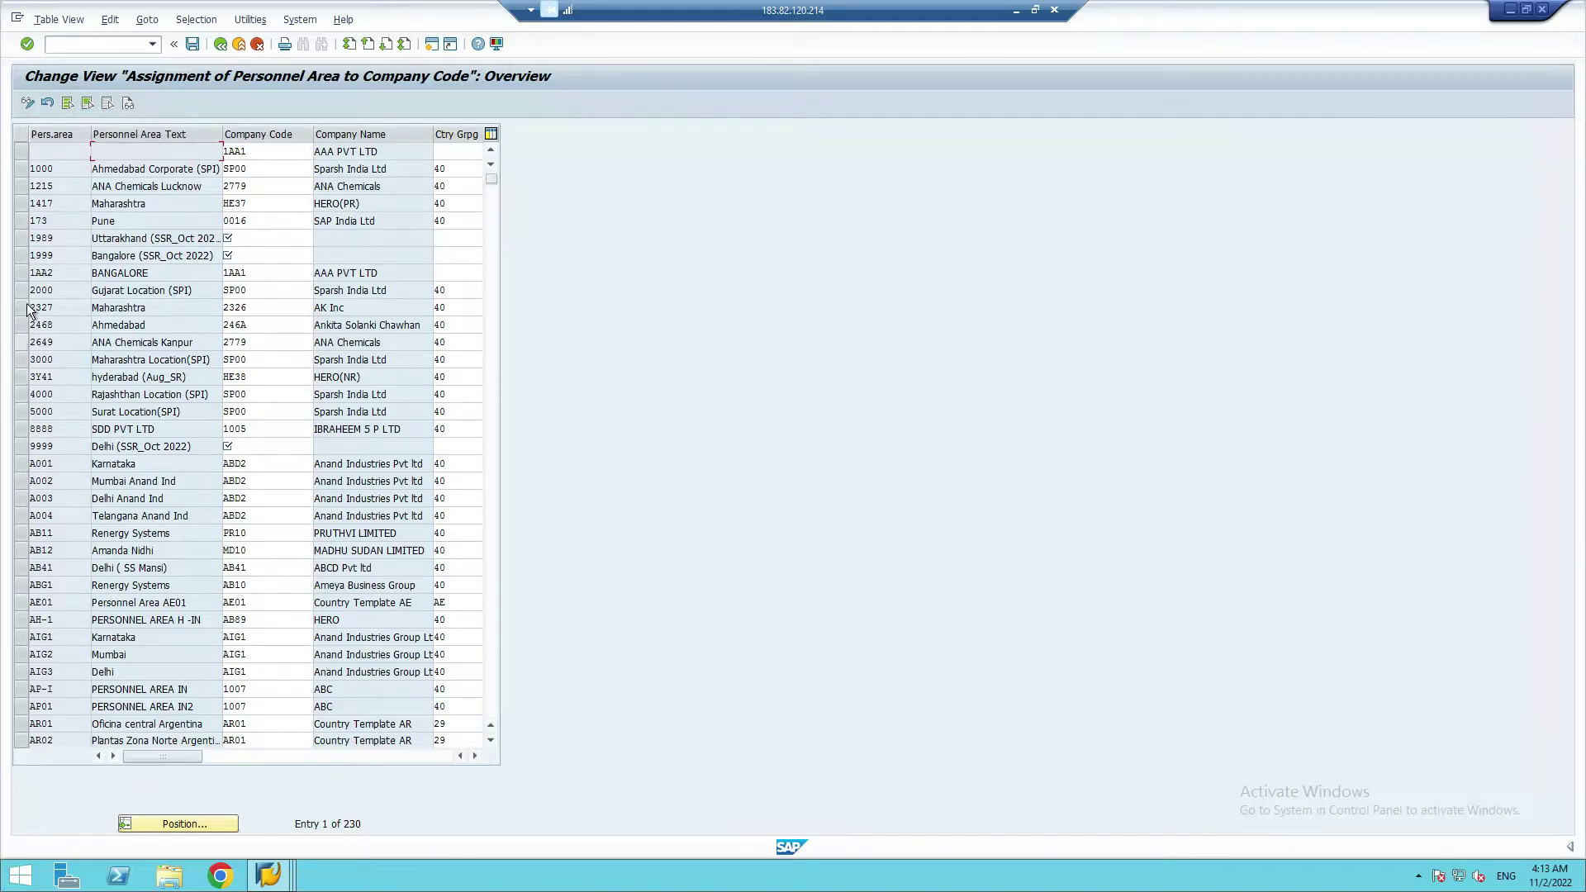
pyautogui.click(174, 824)
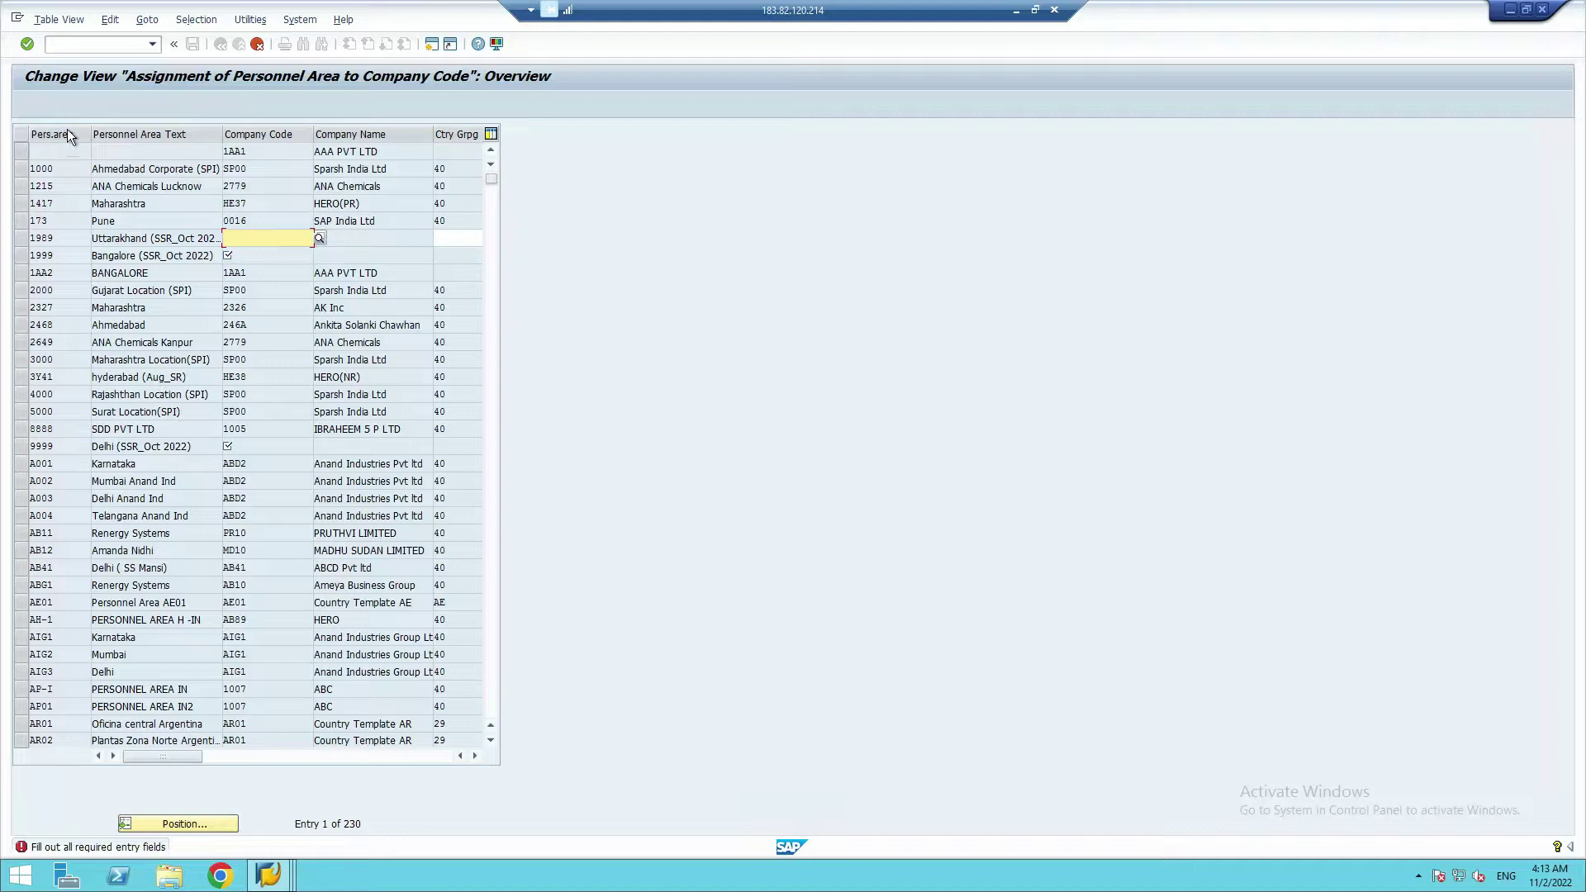
pyautogui.click(182, 821)
pyautogui.click(269, 238)
# - Switch to the SAP HCM Google Sheet and check the Delhi, Uttarakhand and Bangalore personnel area codes on the Class 3 and 4 sheet
pyautogui.click(1016, 10)
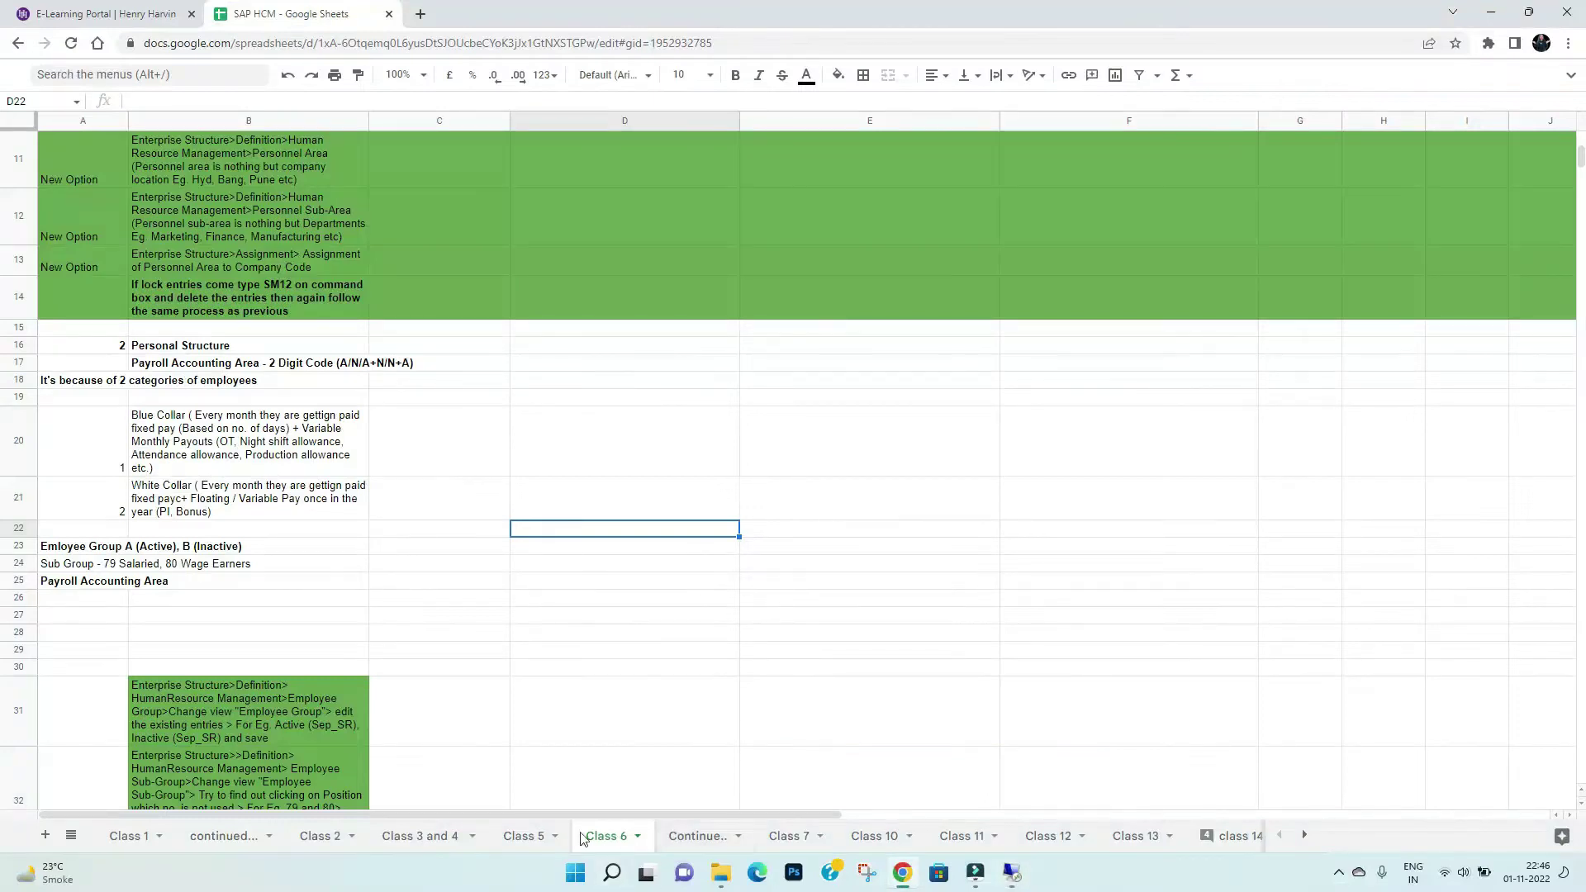
pyautogui.click(409, 836)
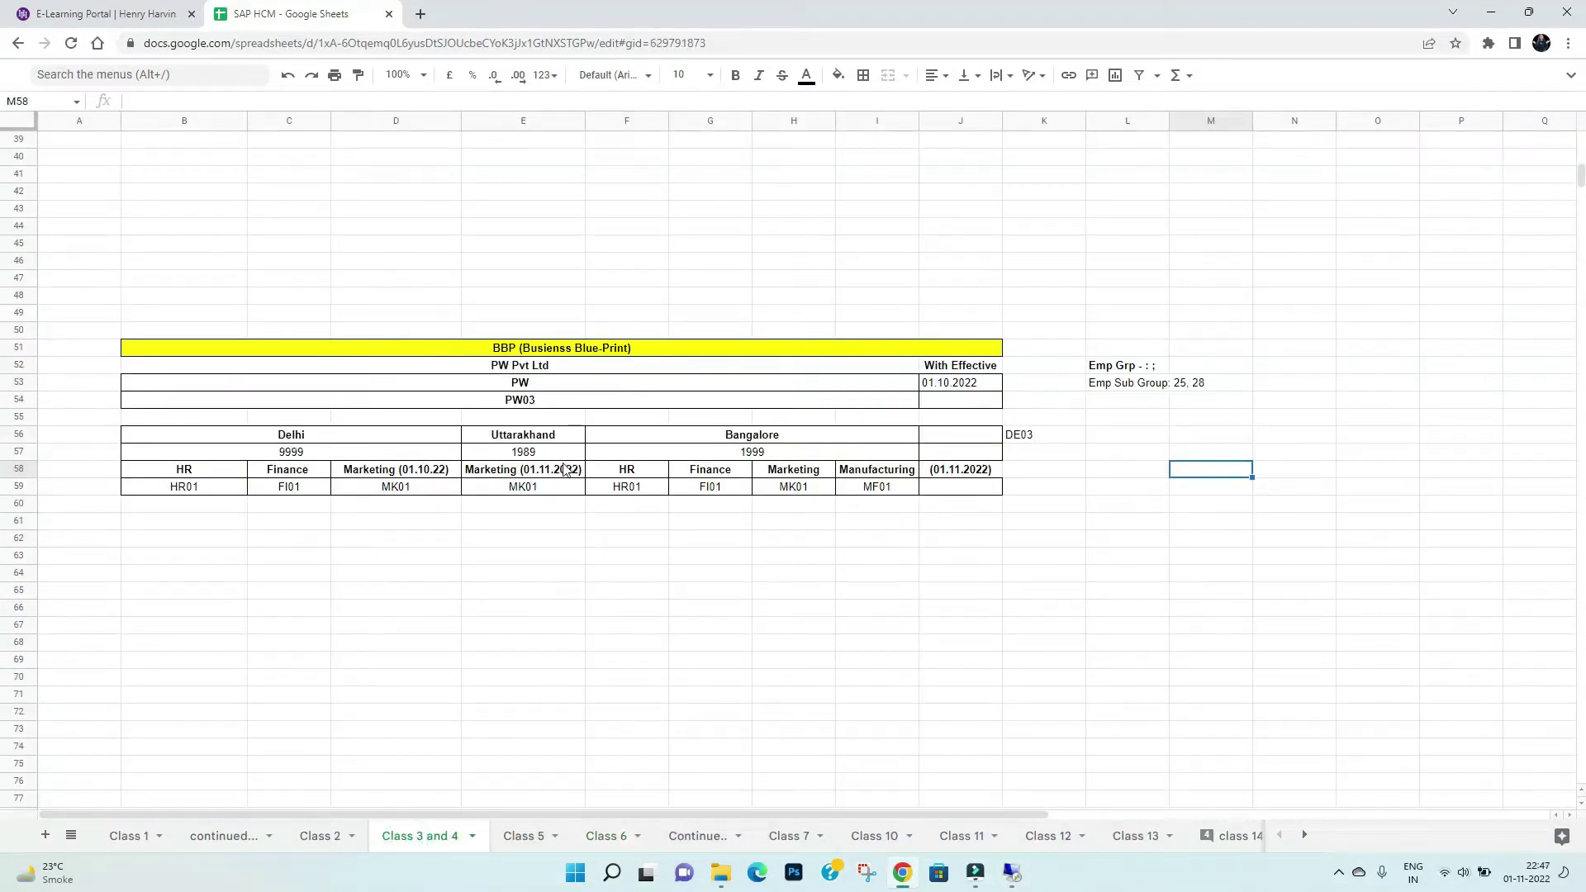
pyautogui.click(315, 436)
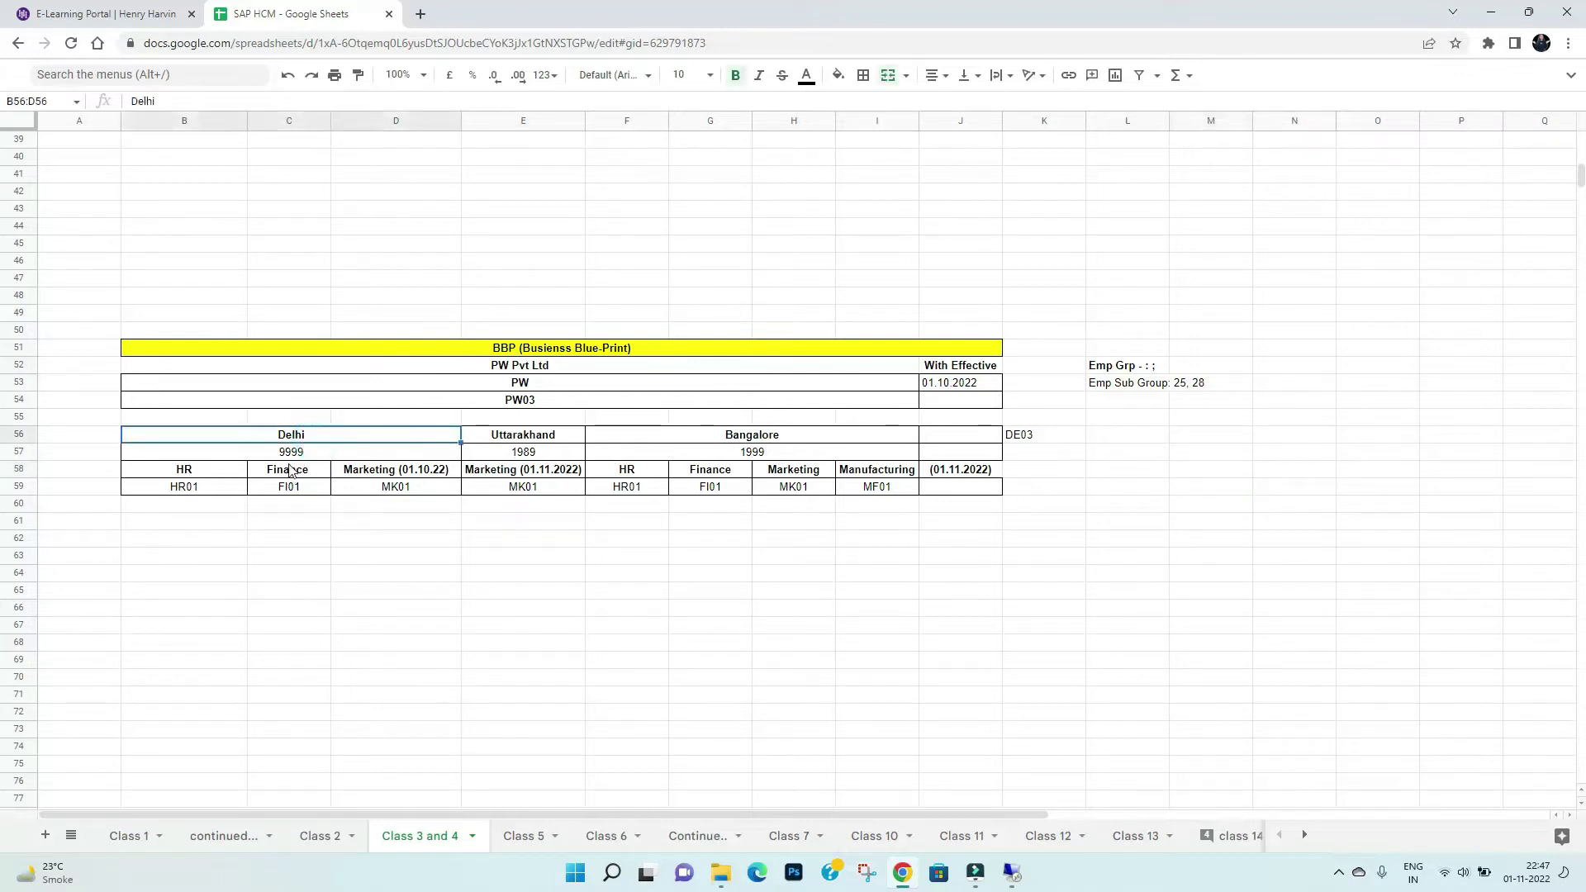
pyautogui.click(288, 454)
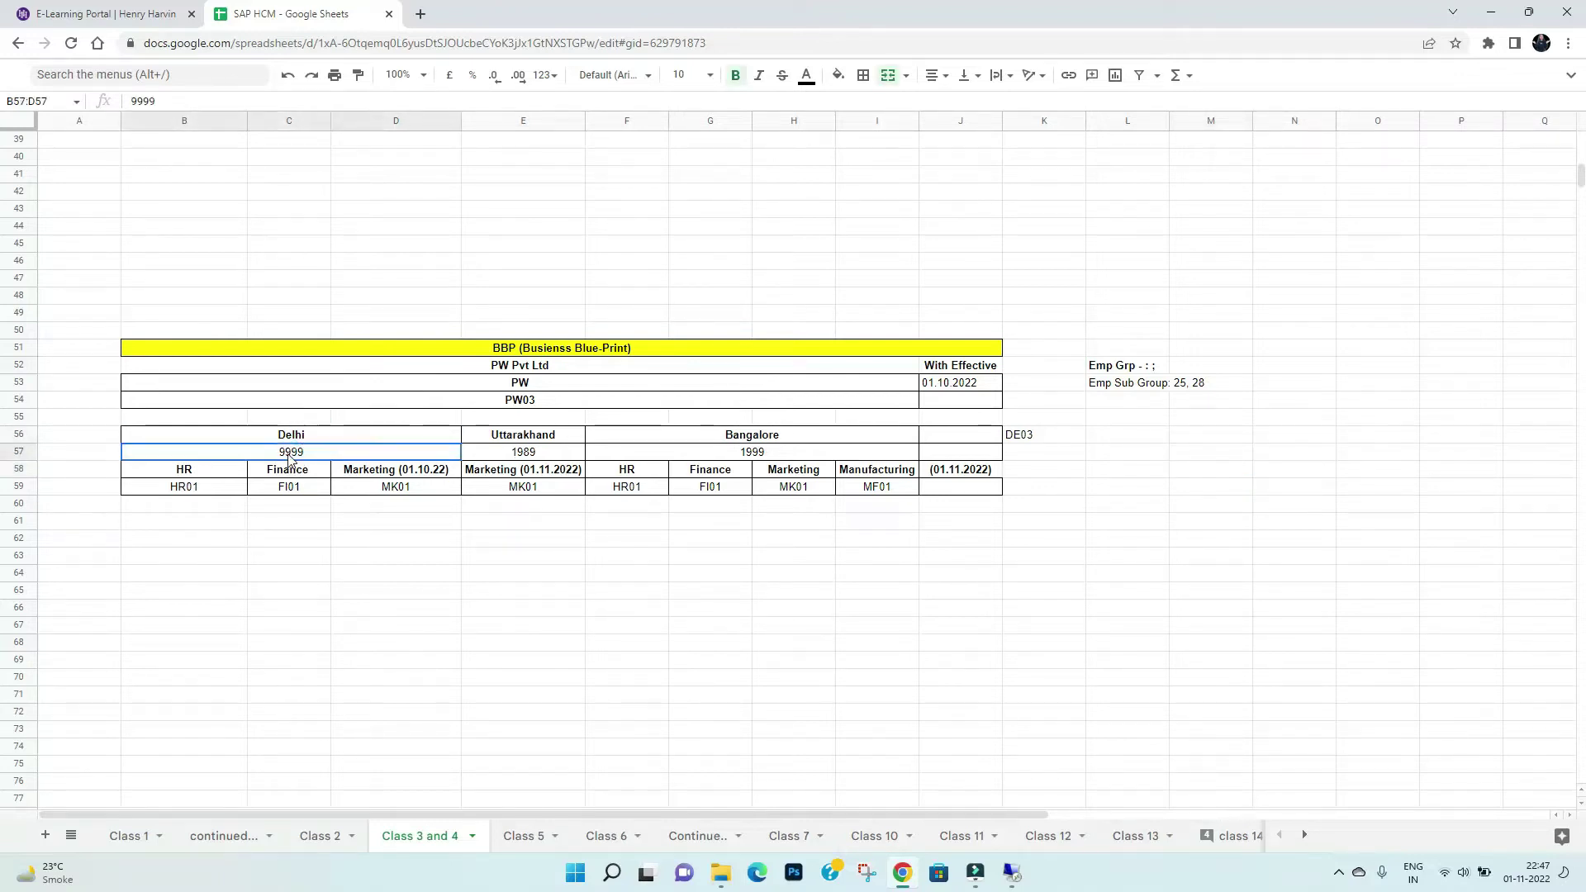
pyautogui.click(520, 435)
pyautogui.click(529, 454)
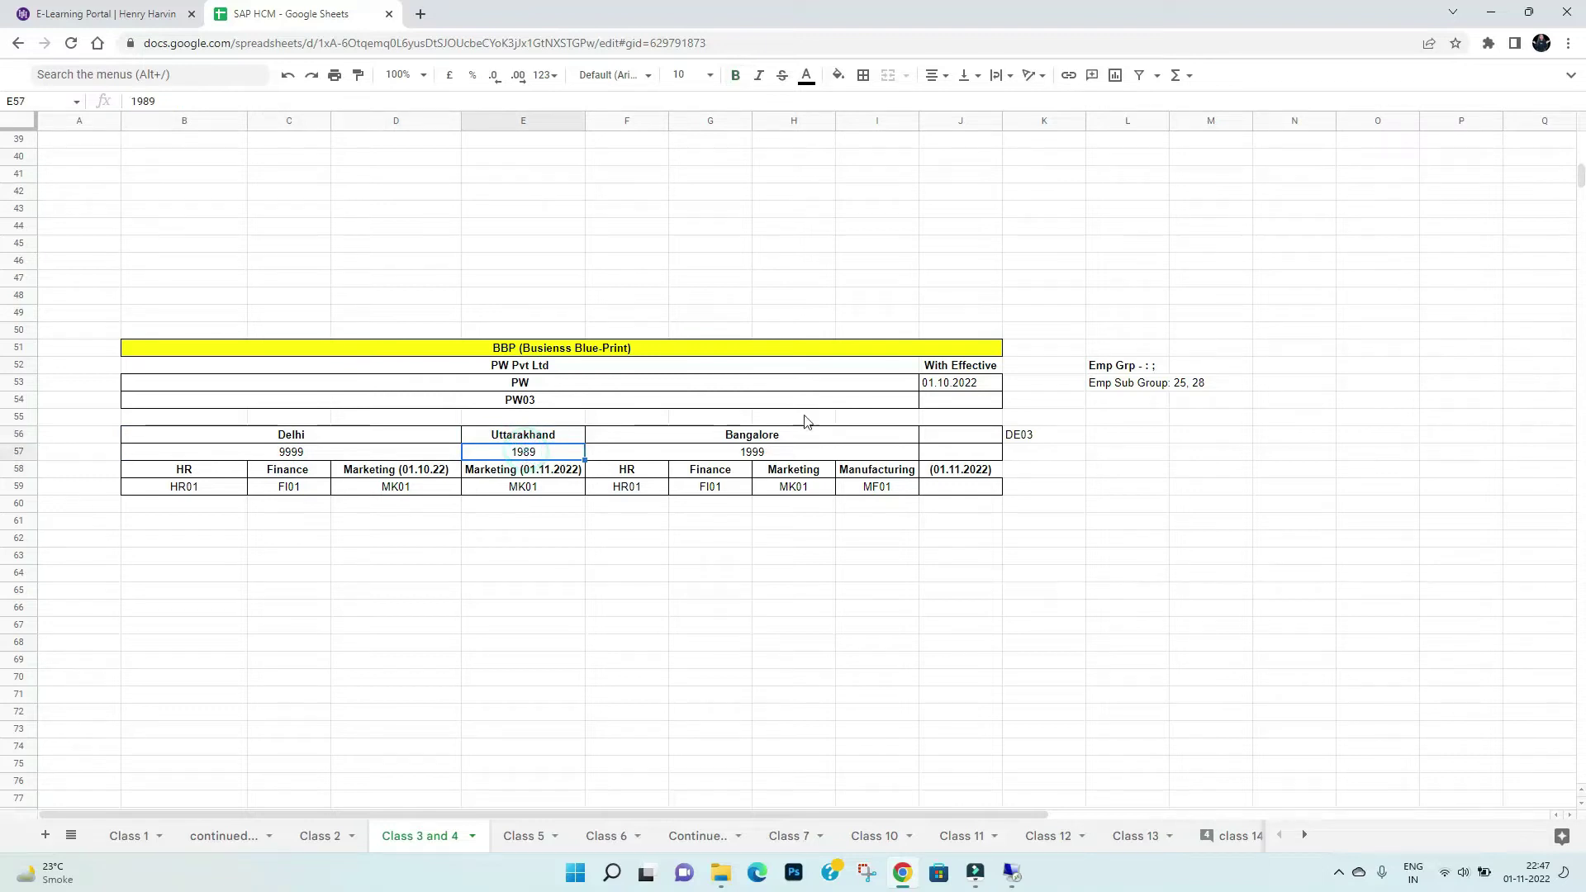
pyautogui.click(774, 437)
pyautogui.click(752, 454)
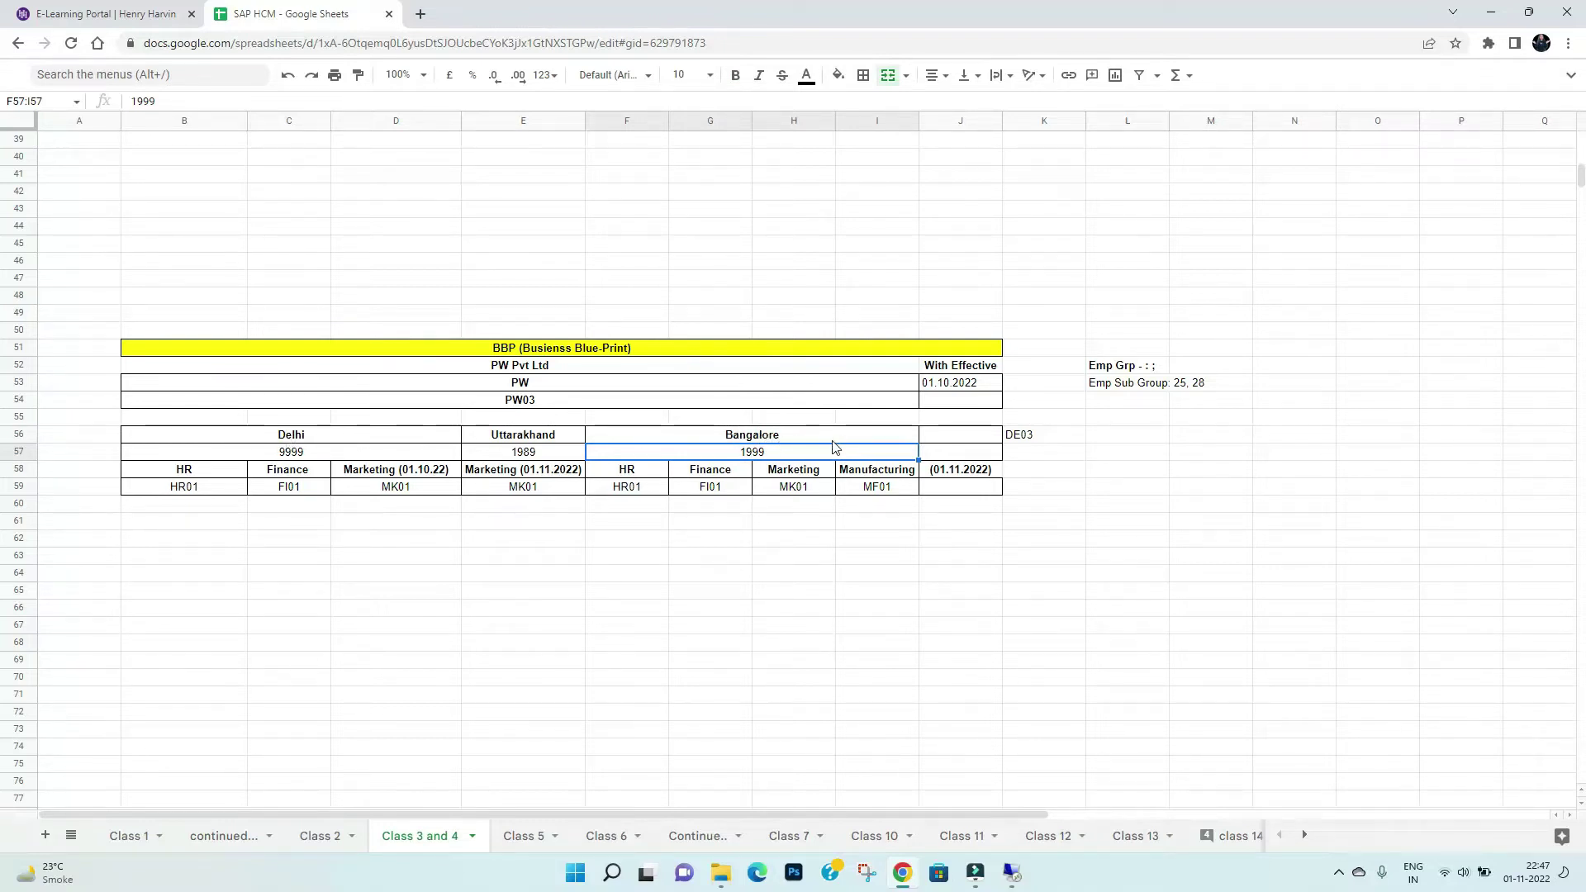
pyautogui.click(1013, 874)
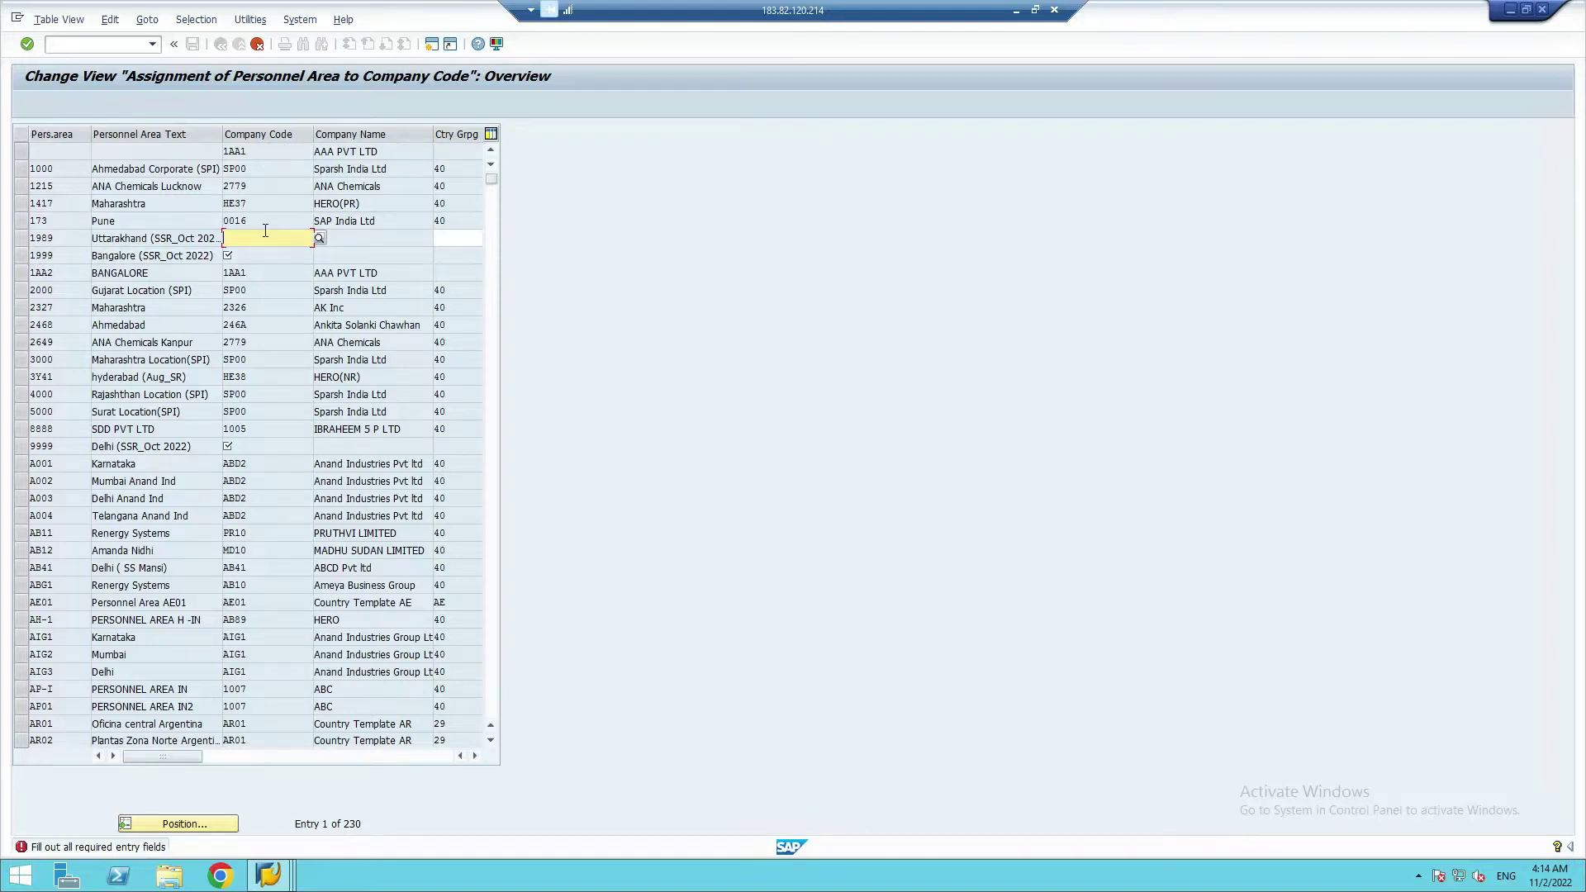
# - Look up the company code in the blueprint table of the Google Sheet and return to the SAP assignment view
pyautogui.click(1016, 10)
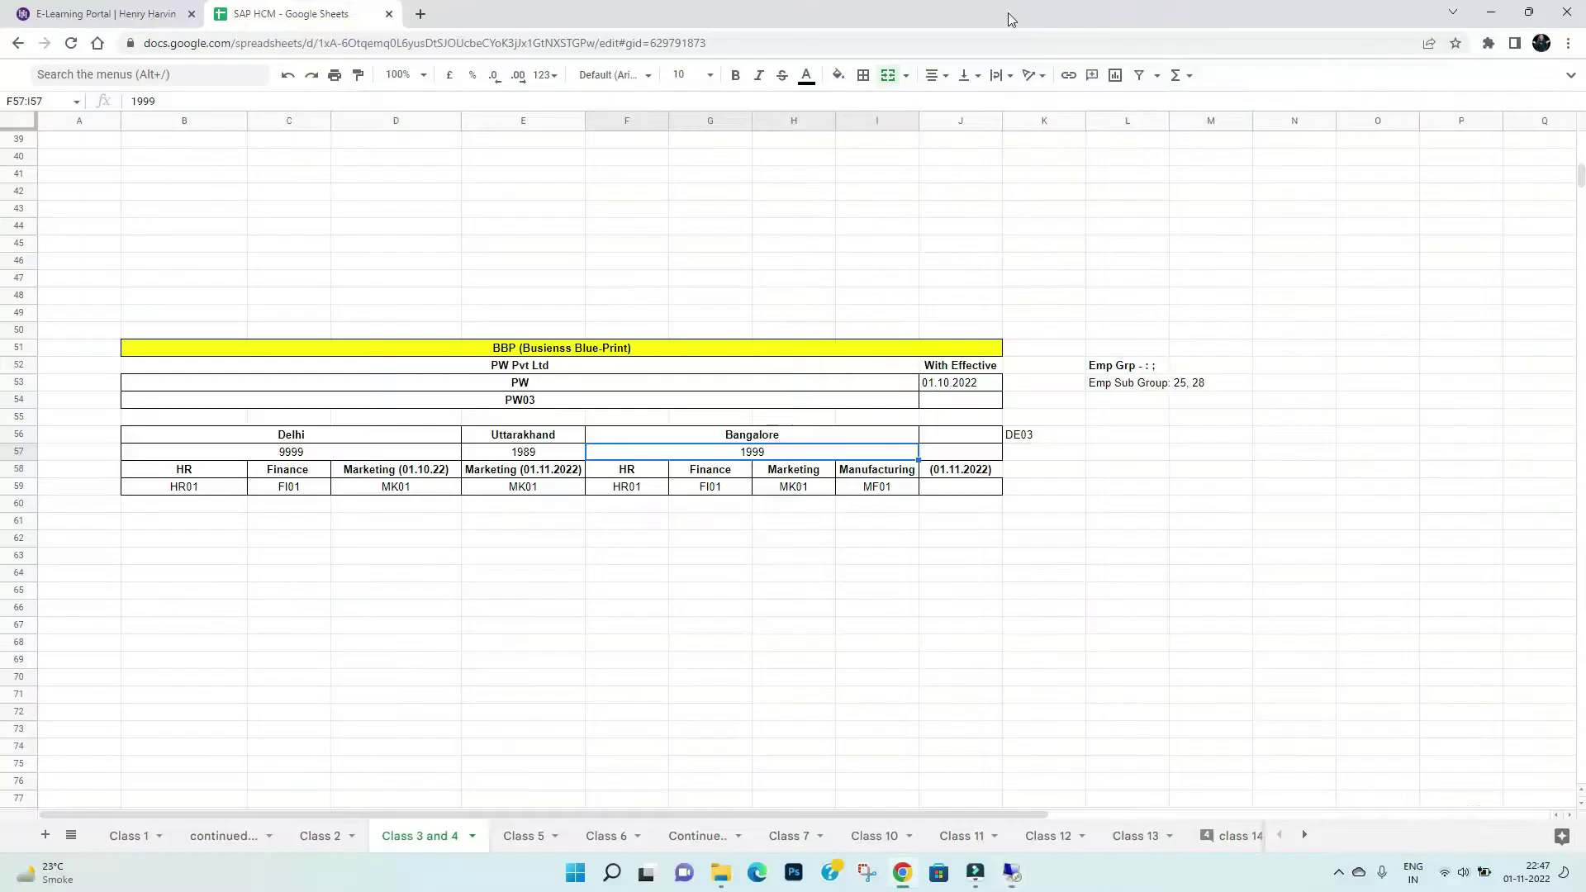
pyautogui.click(500, 403)
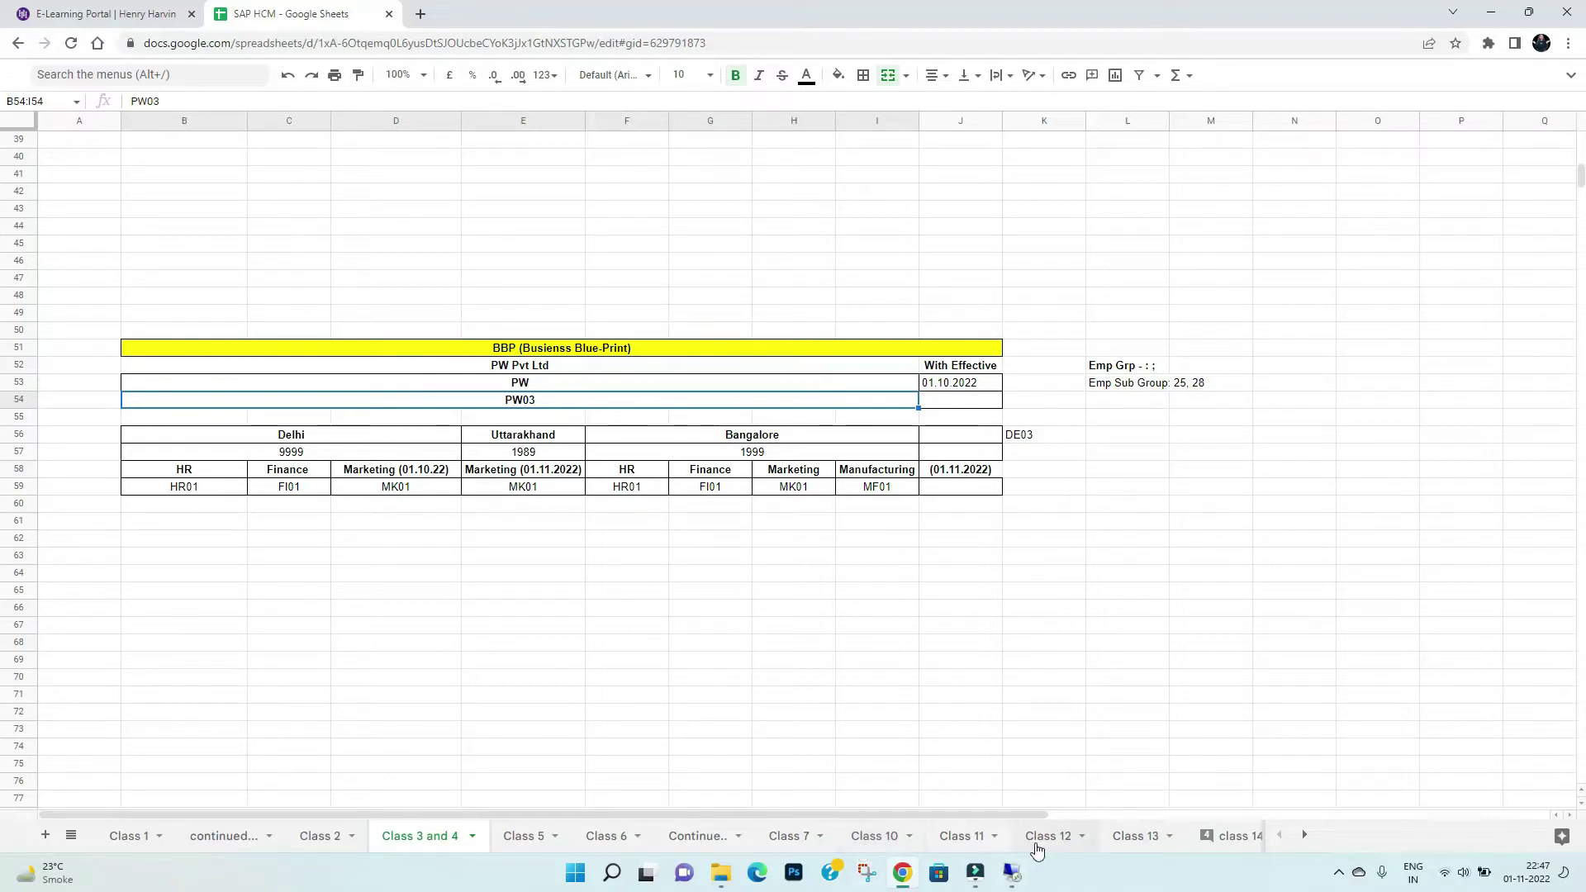
pyautogui.click(1015, 878)
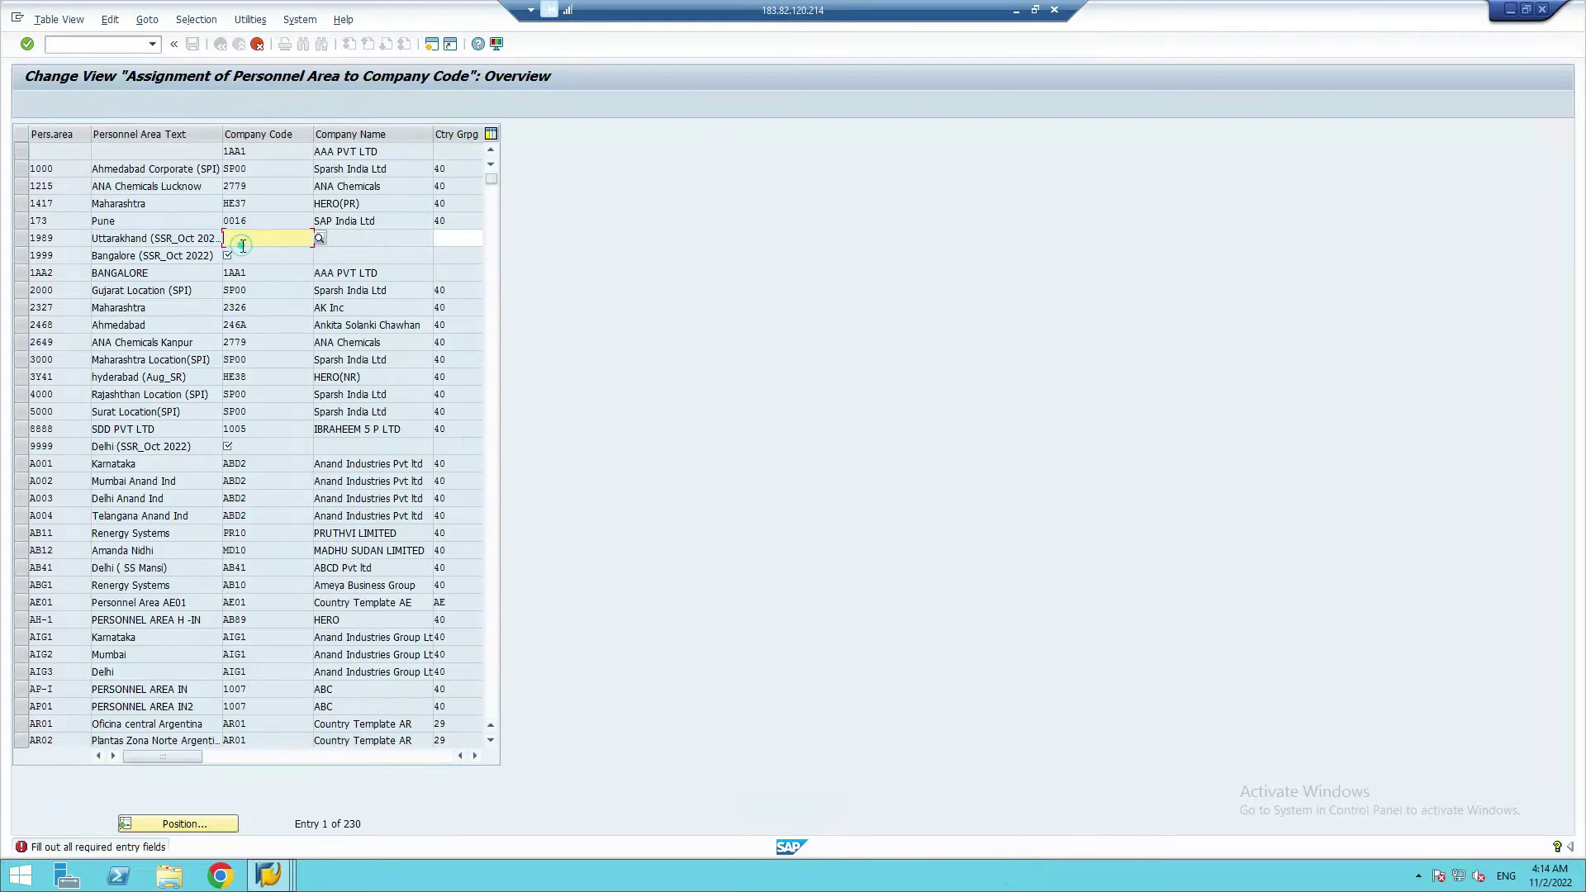
# - Assign company code PW03 to personnel area 1989 (Uttarakhand)
pyautogui.write('P')
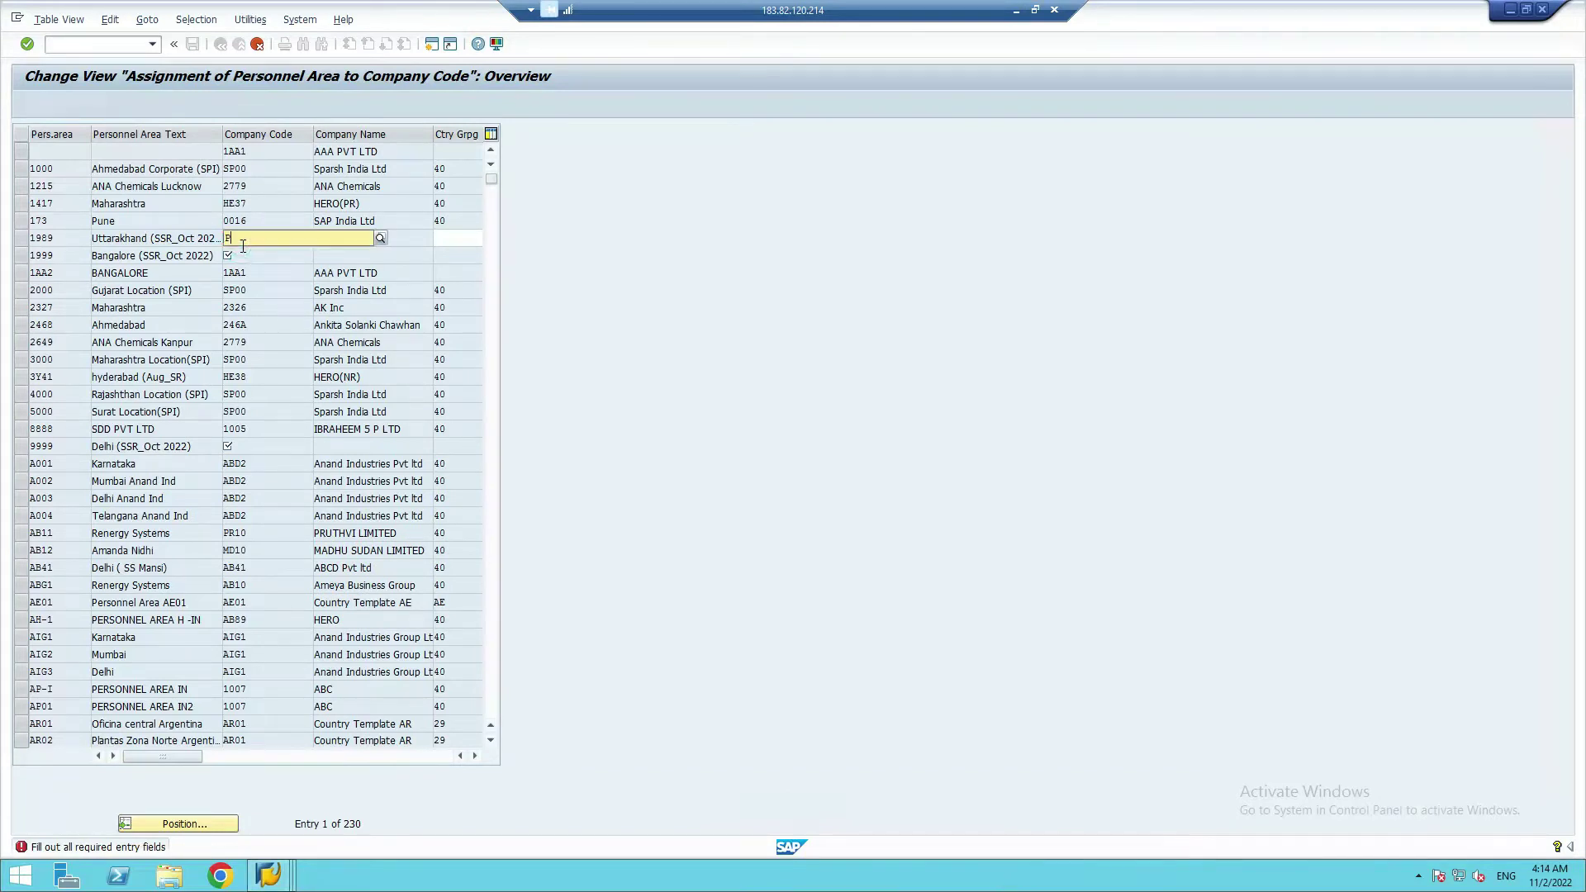
pyautogui.write('W03')
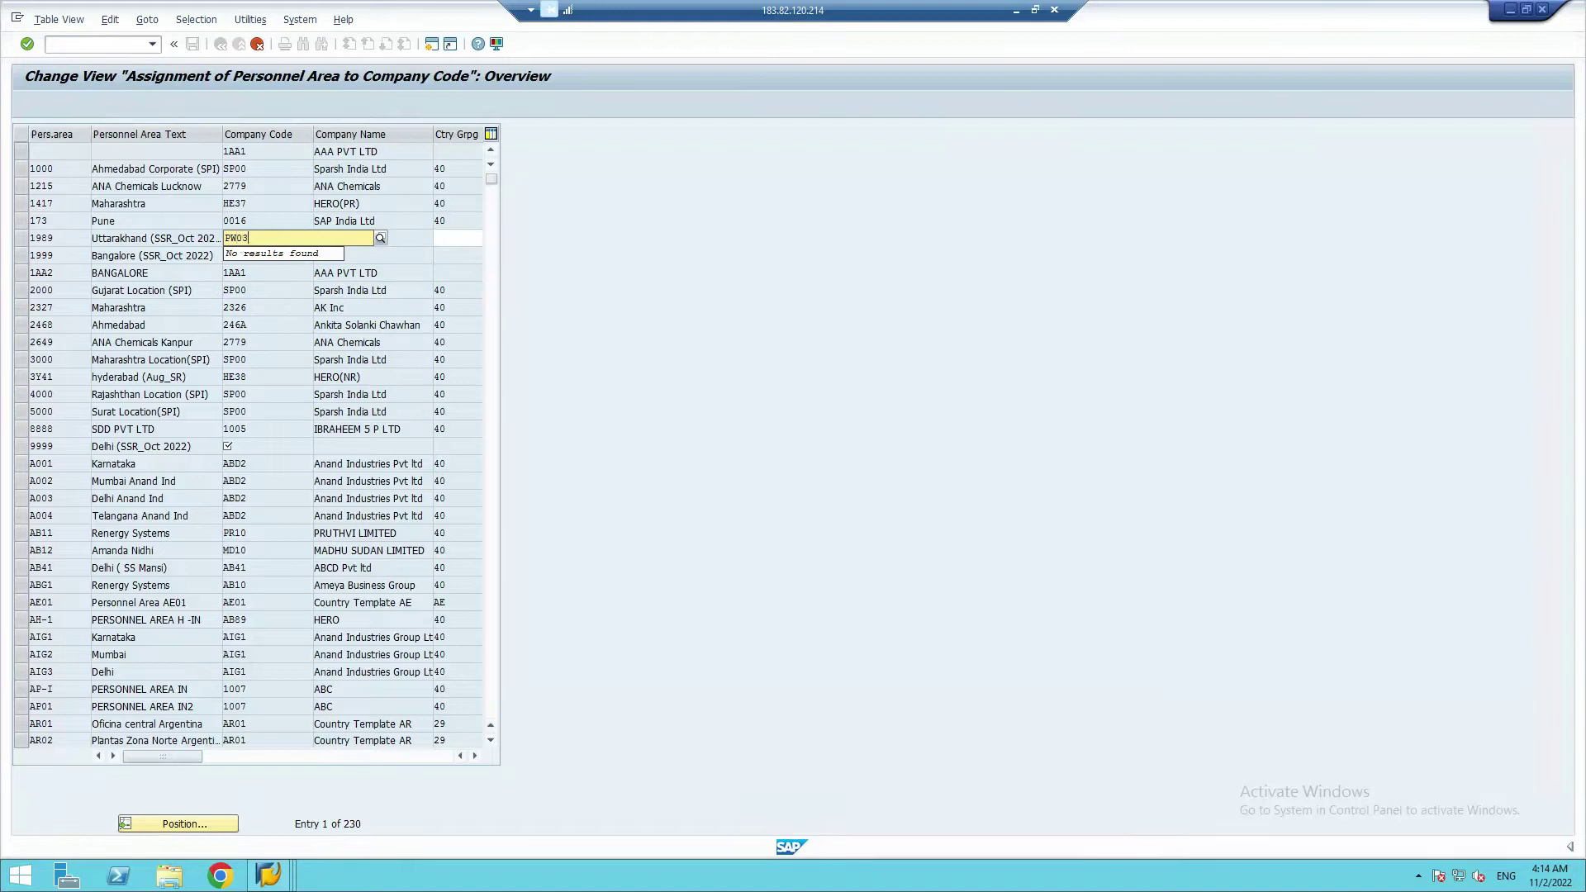
pyautogui.press('Tab')
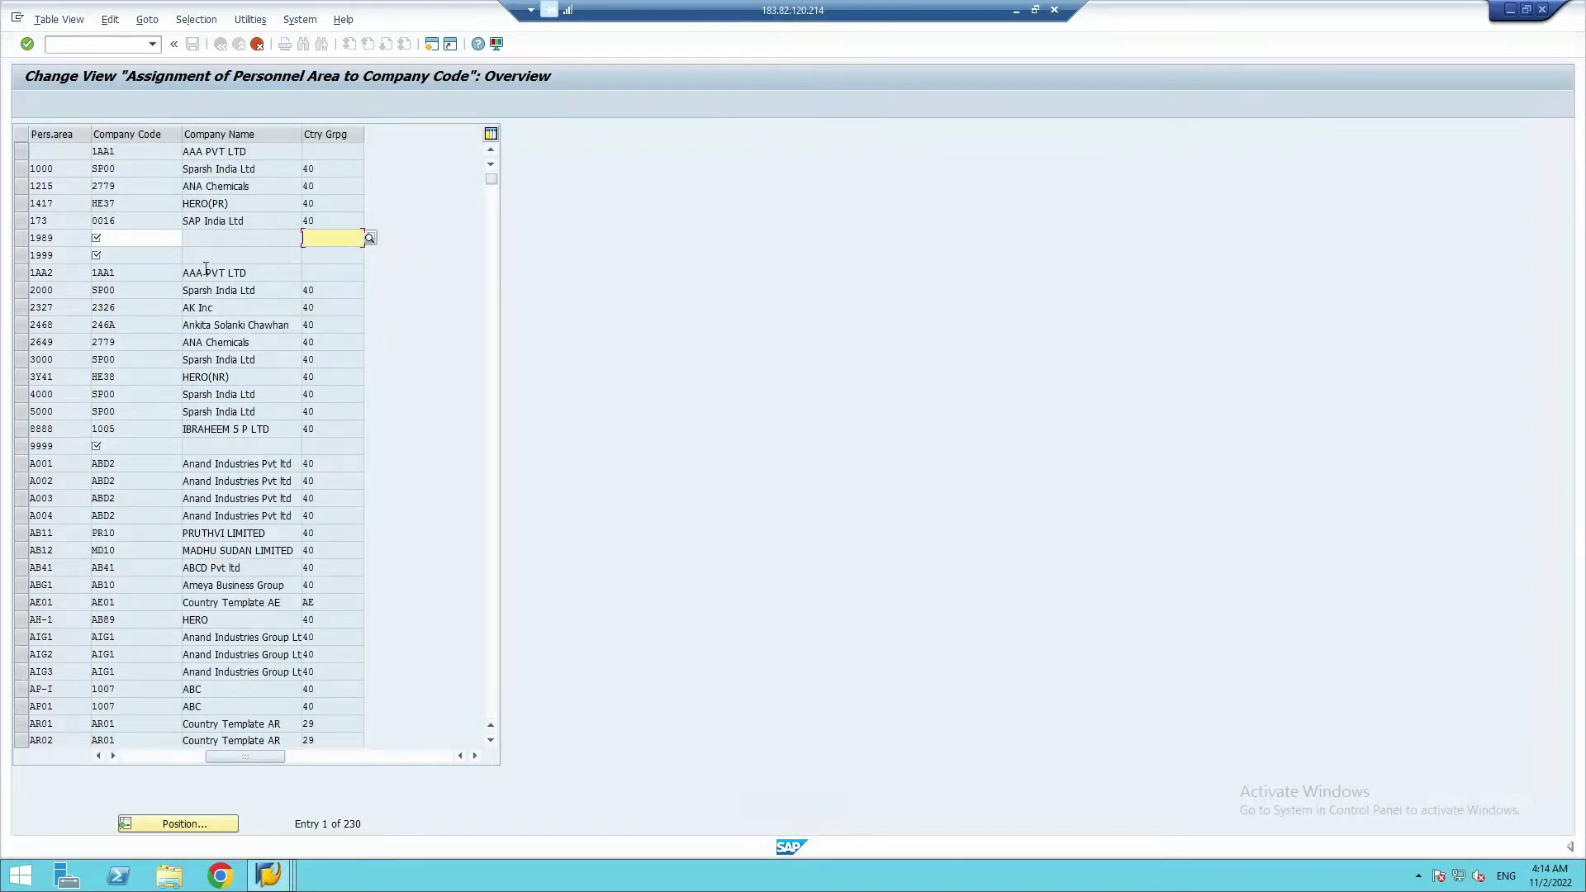
pyautogui.click(217, 240)
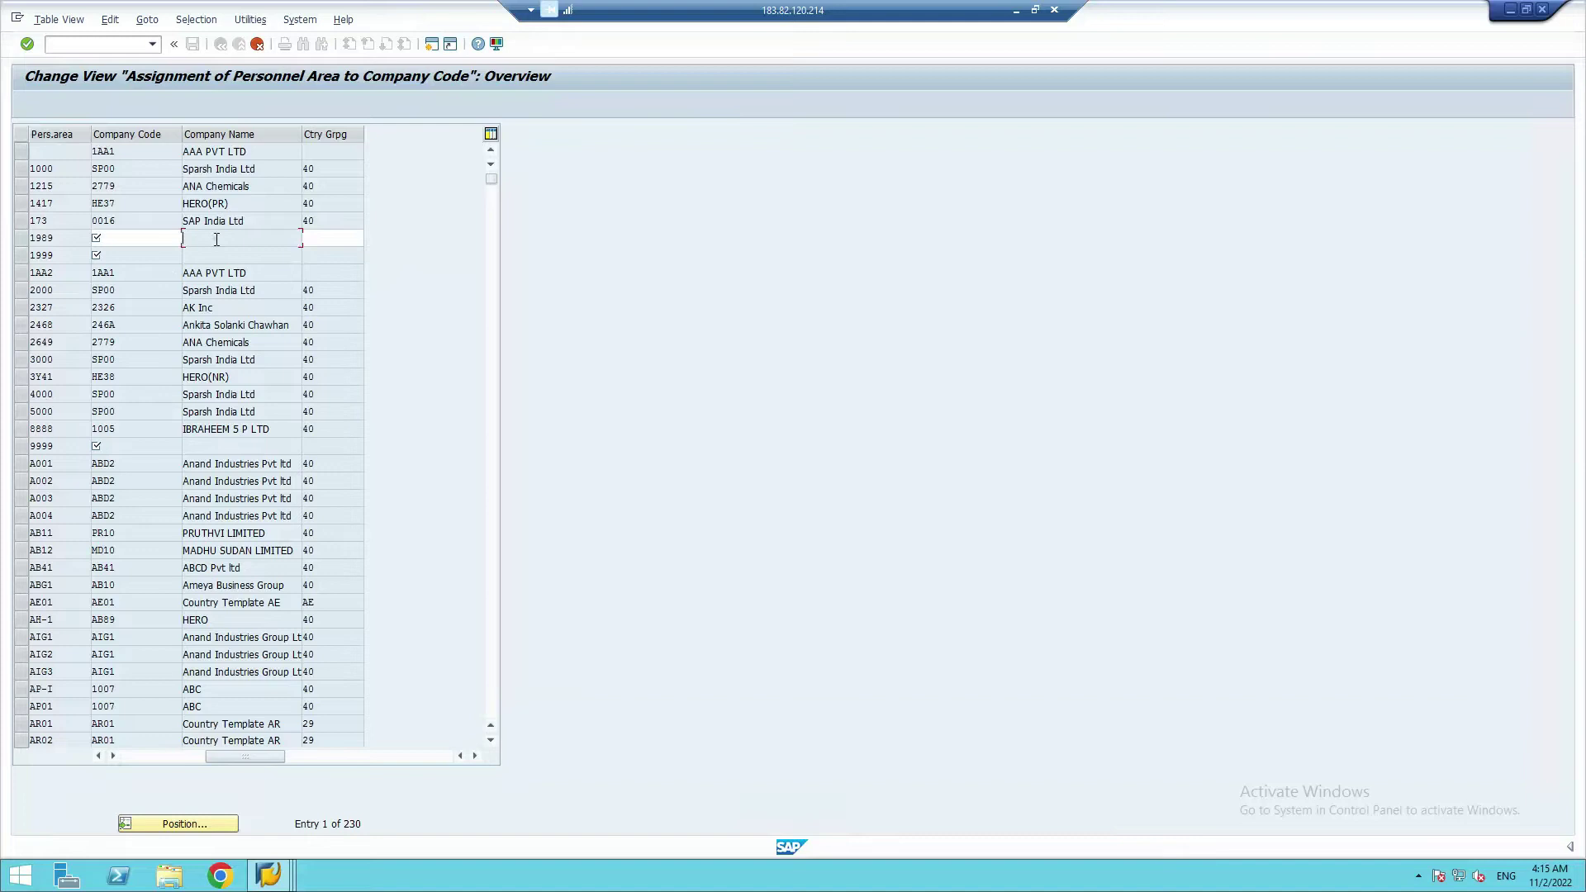
pyautogui.click(121, 244)
pyautogui.write('PW03')
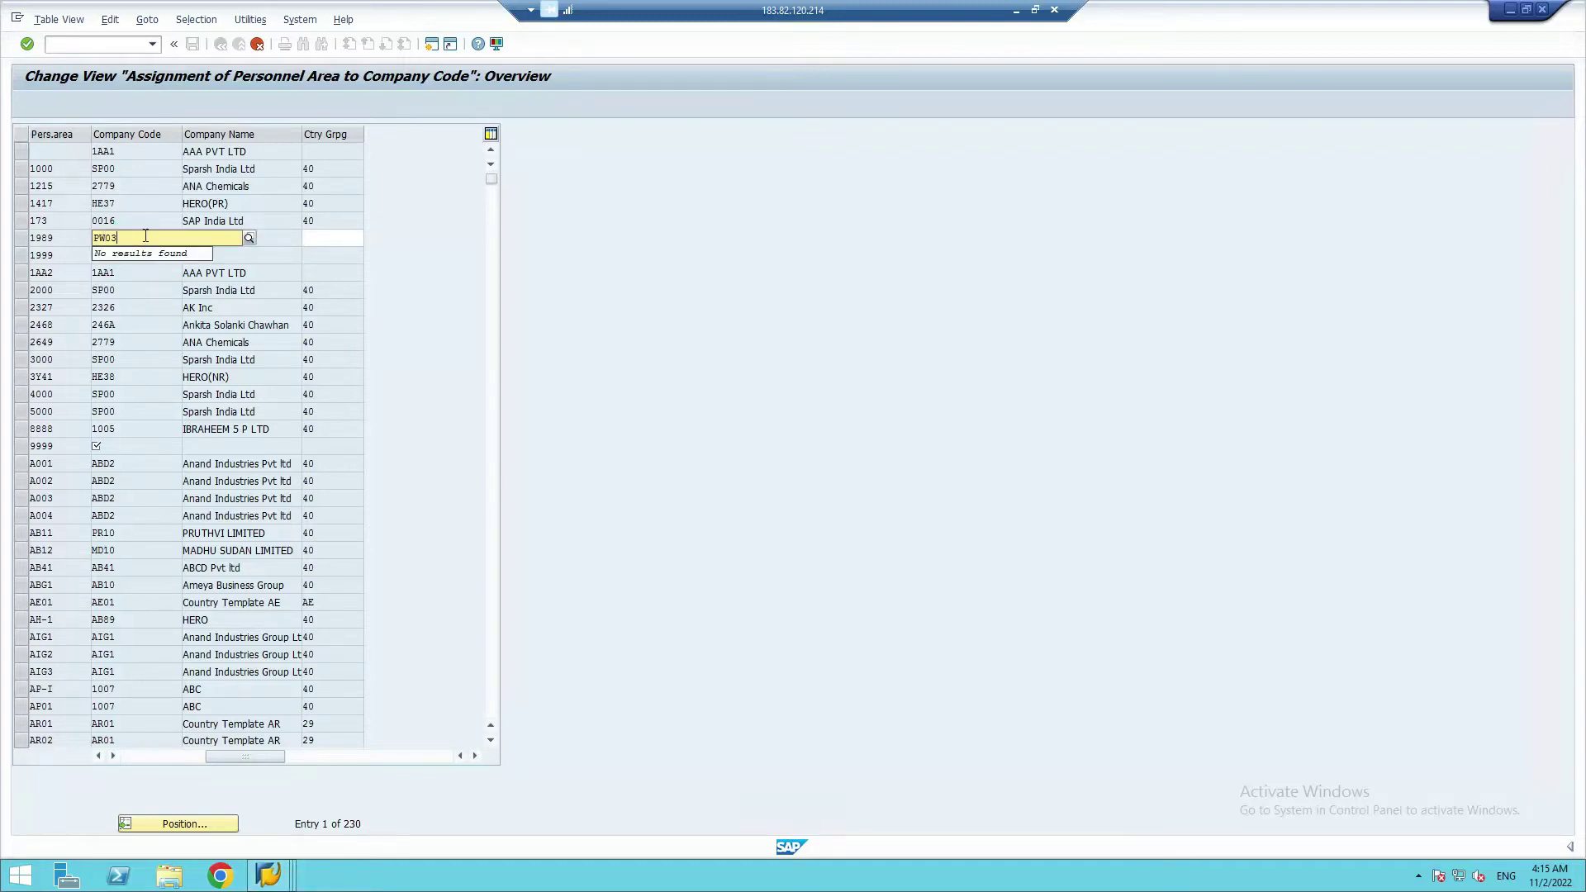
pyautogui.press('Tab')
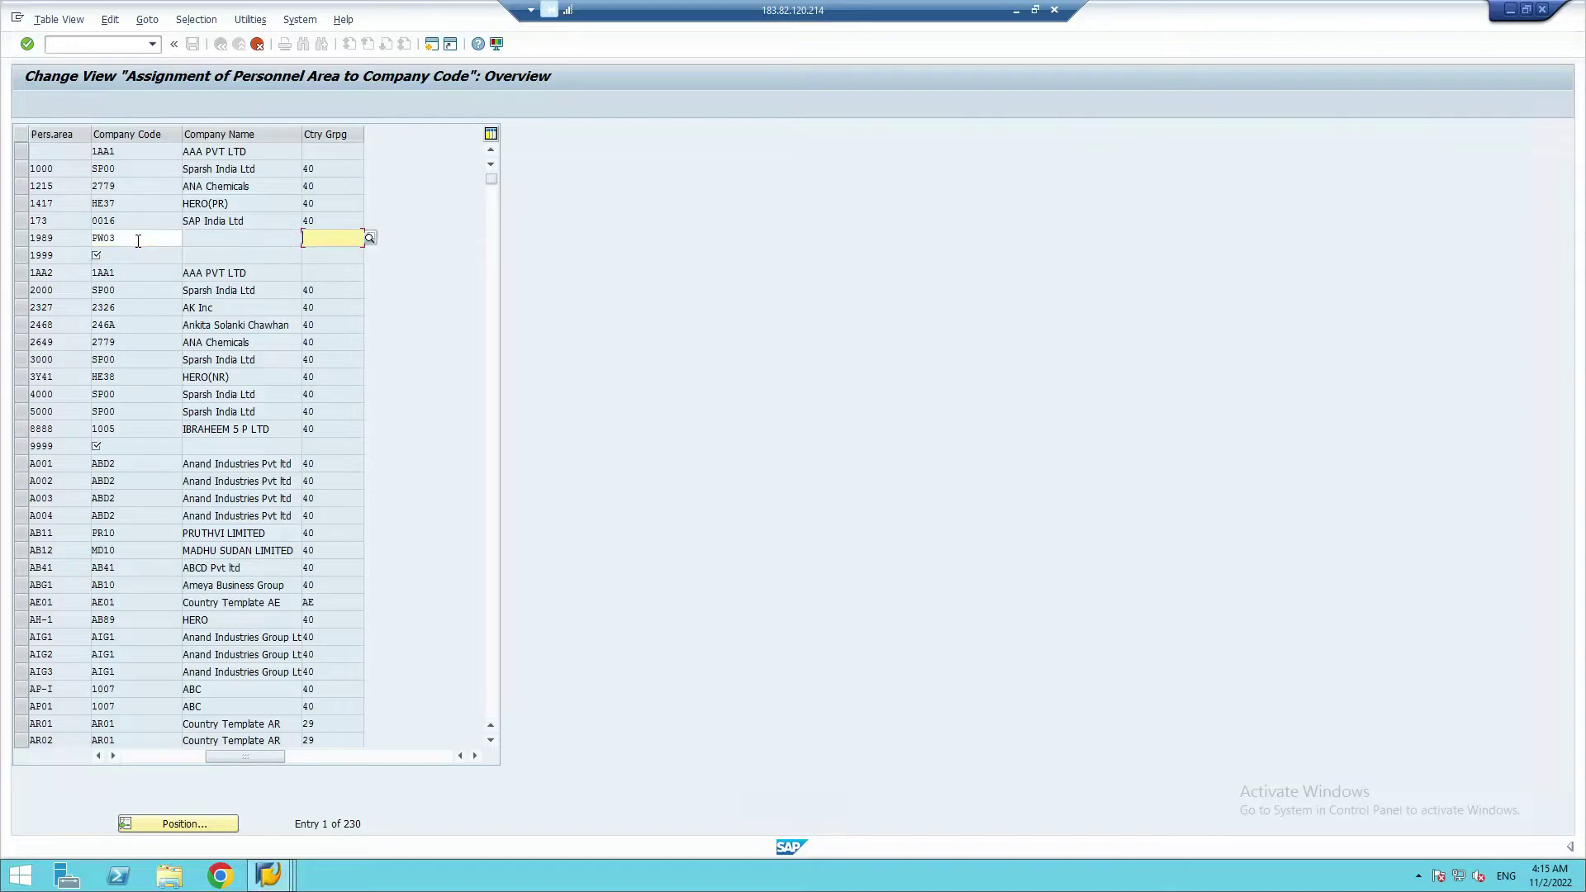
# - Set the country grouping of personnel area 1989 to 40 (India)
pyautogui.click(224, 239)
pyautogui.press('Tab')
pyautogui.click(244, 243)
pyautogui.press('Tab')
pyautogui.click(139, 241)
pyautogui.press('Tab')
pyautogui.click(314, 243)
pyautogui.write('40')
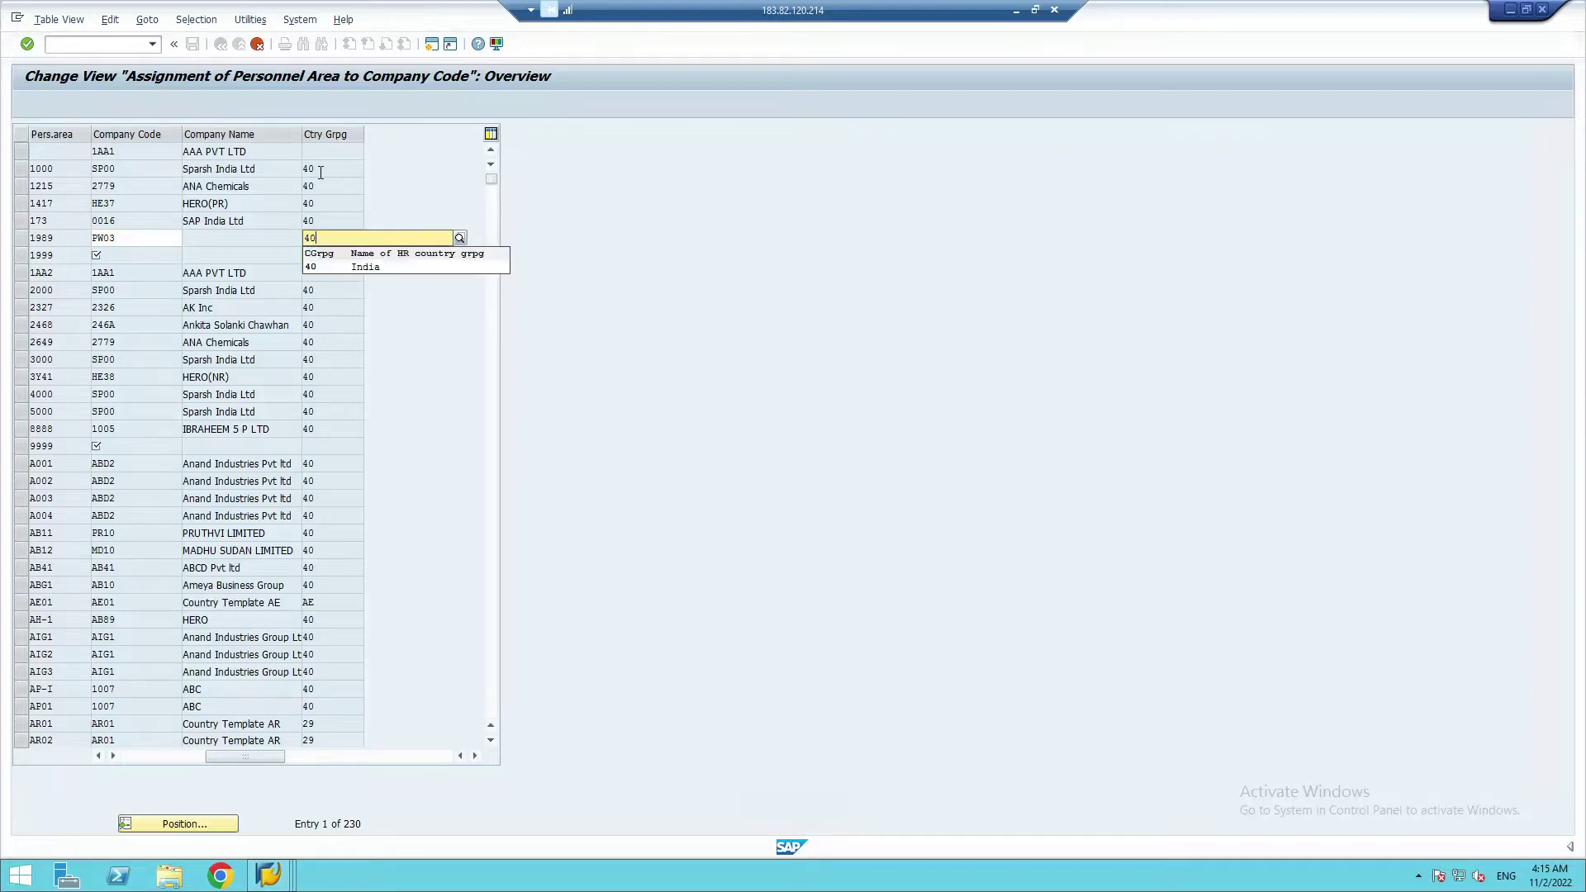
pyautogui.click(319, 266)
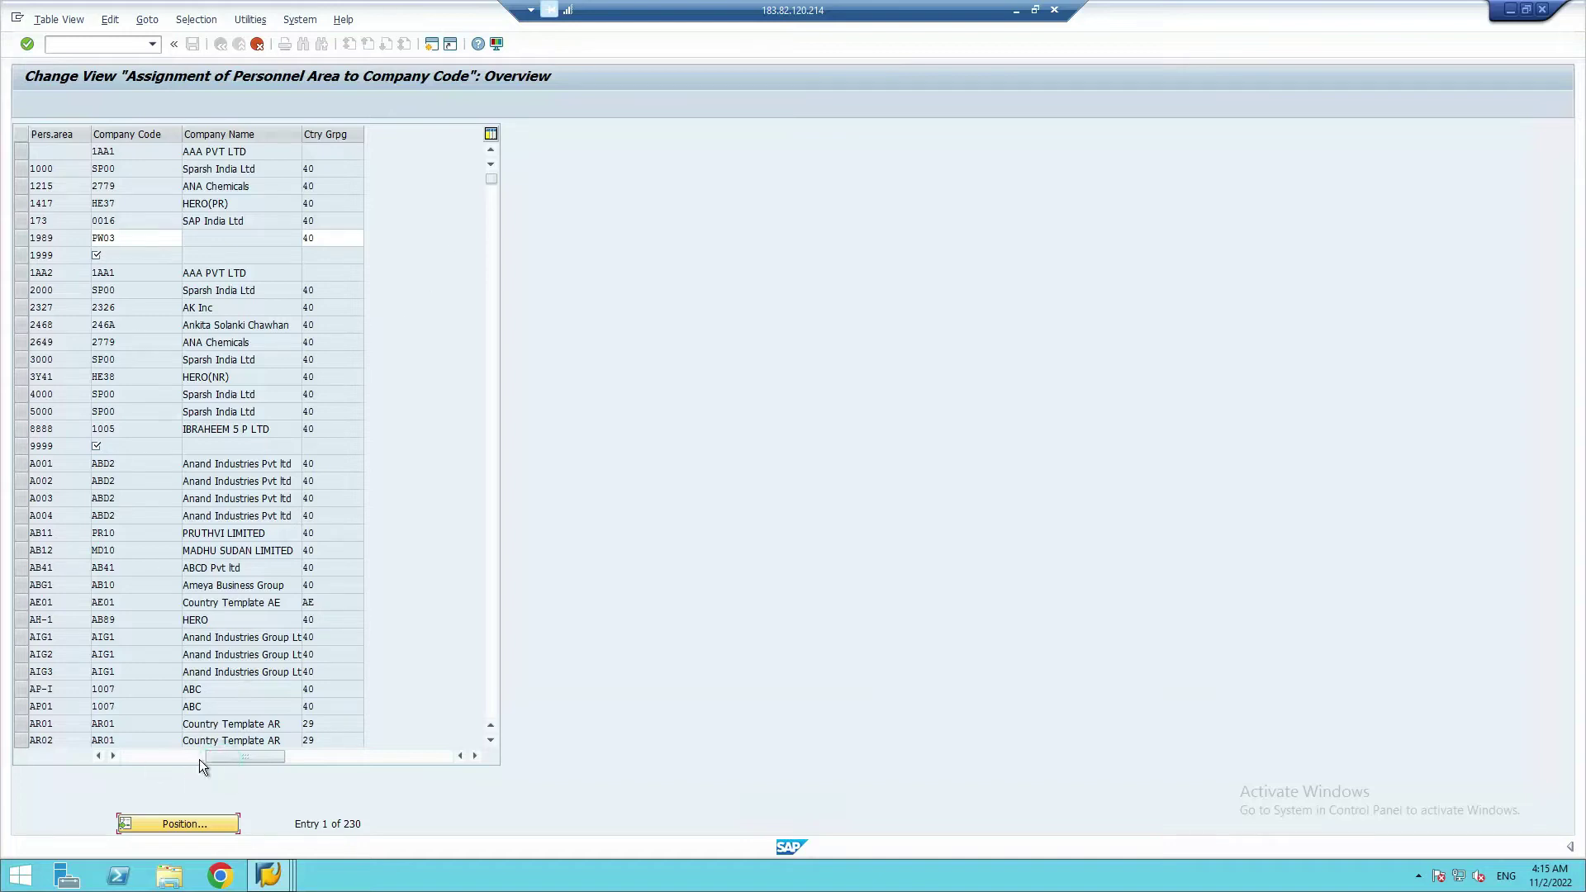
# - Browse the list of possible company codes for personnel area 1999 (Bangalore), and close it without choosing one
pyautogui.moveTo(210, 756); pyautogui.dragTo(132, 755)
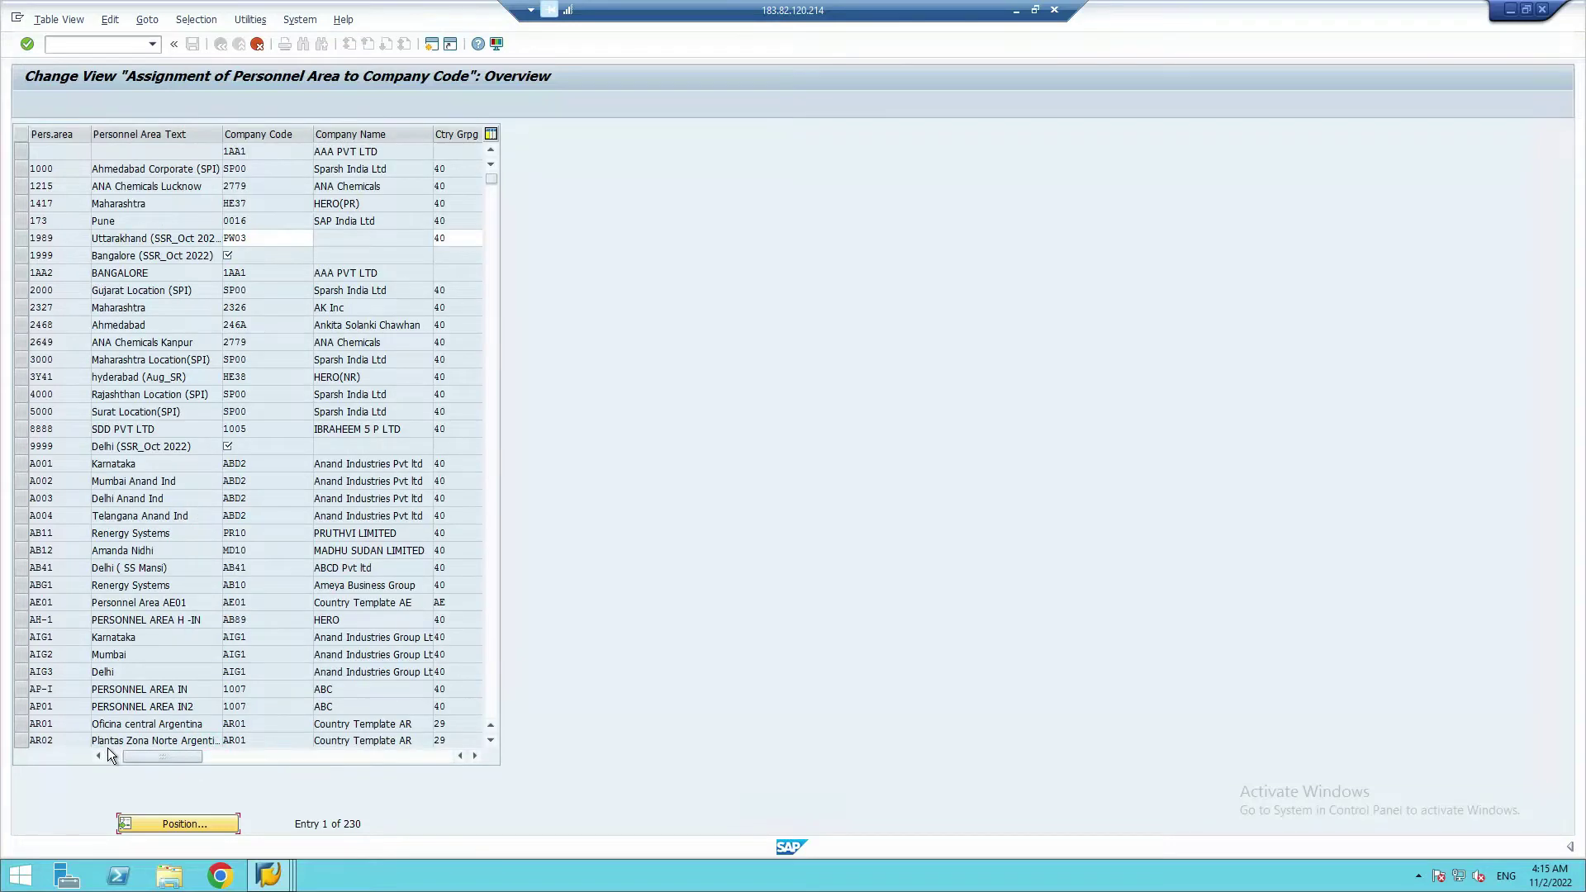
pyautogui.moveTo(255, 240); pyautogui.dragTo(218, 244)
pyautogui.click(248, 257)
pyautogui.click(266, 257)
pyautogui.click(319, 256)
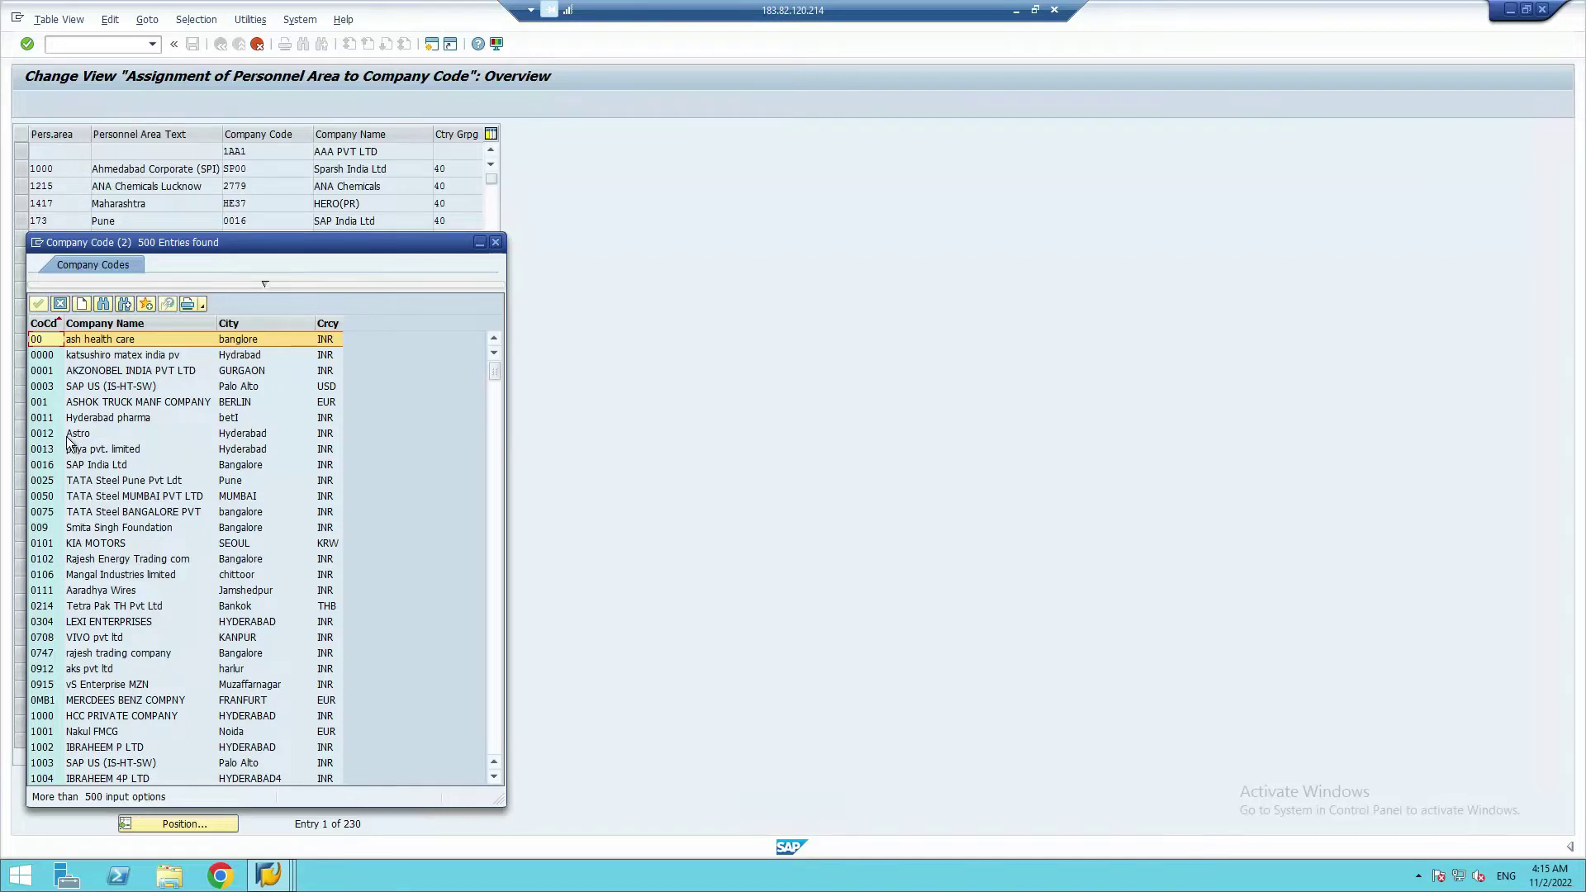
pyautogui.scroll(-2, 83, 446)
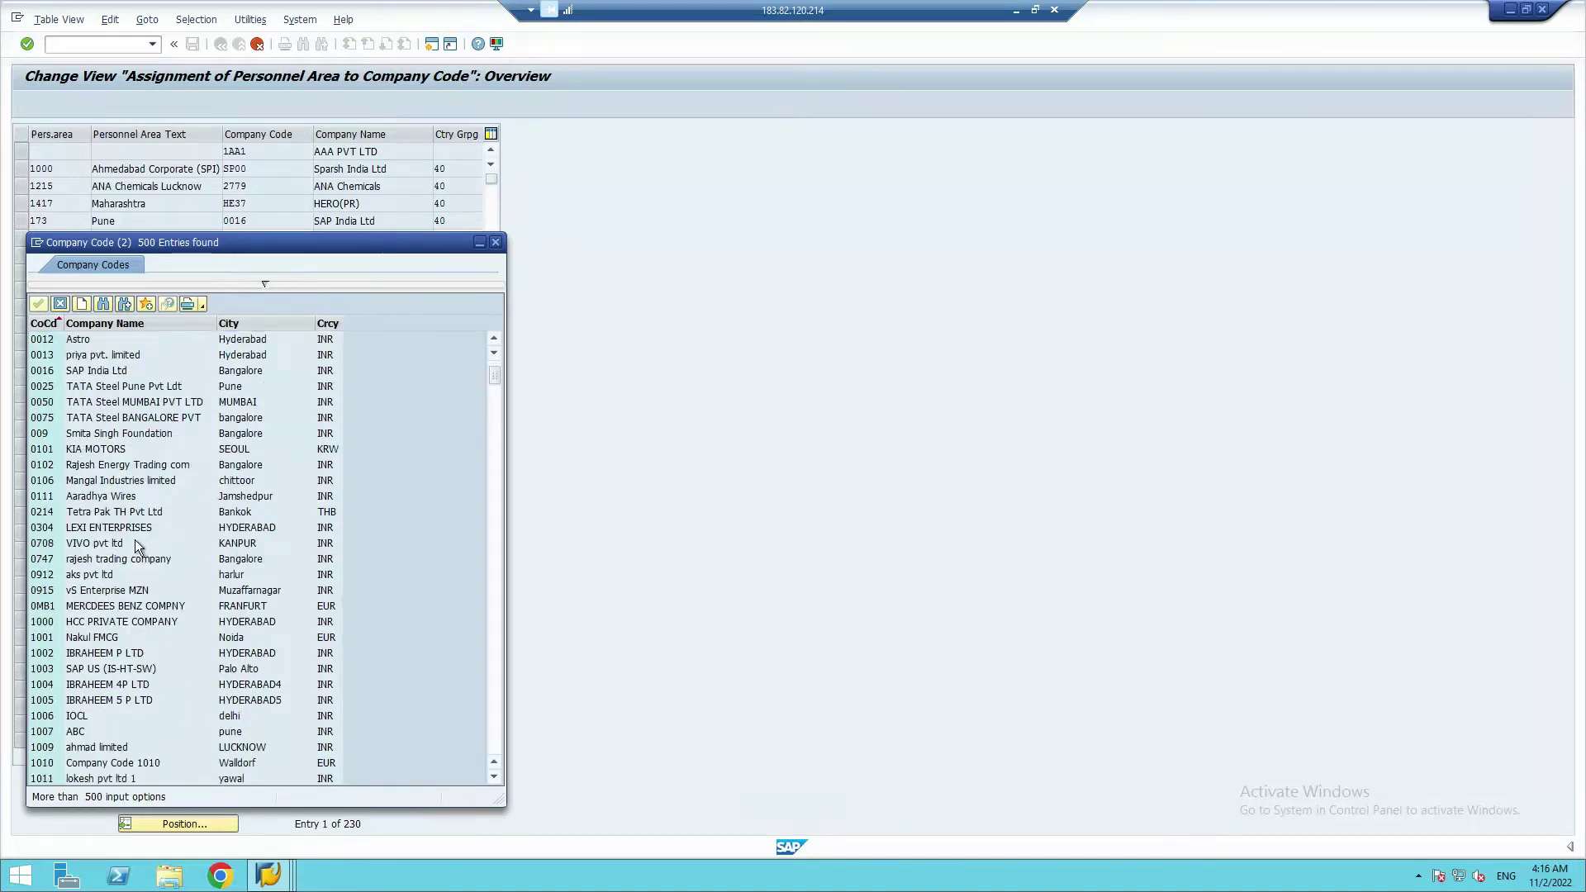
pyautogui.scroll(-8, 136, 542)
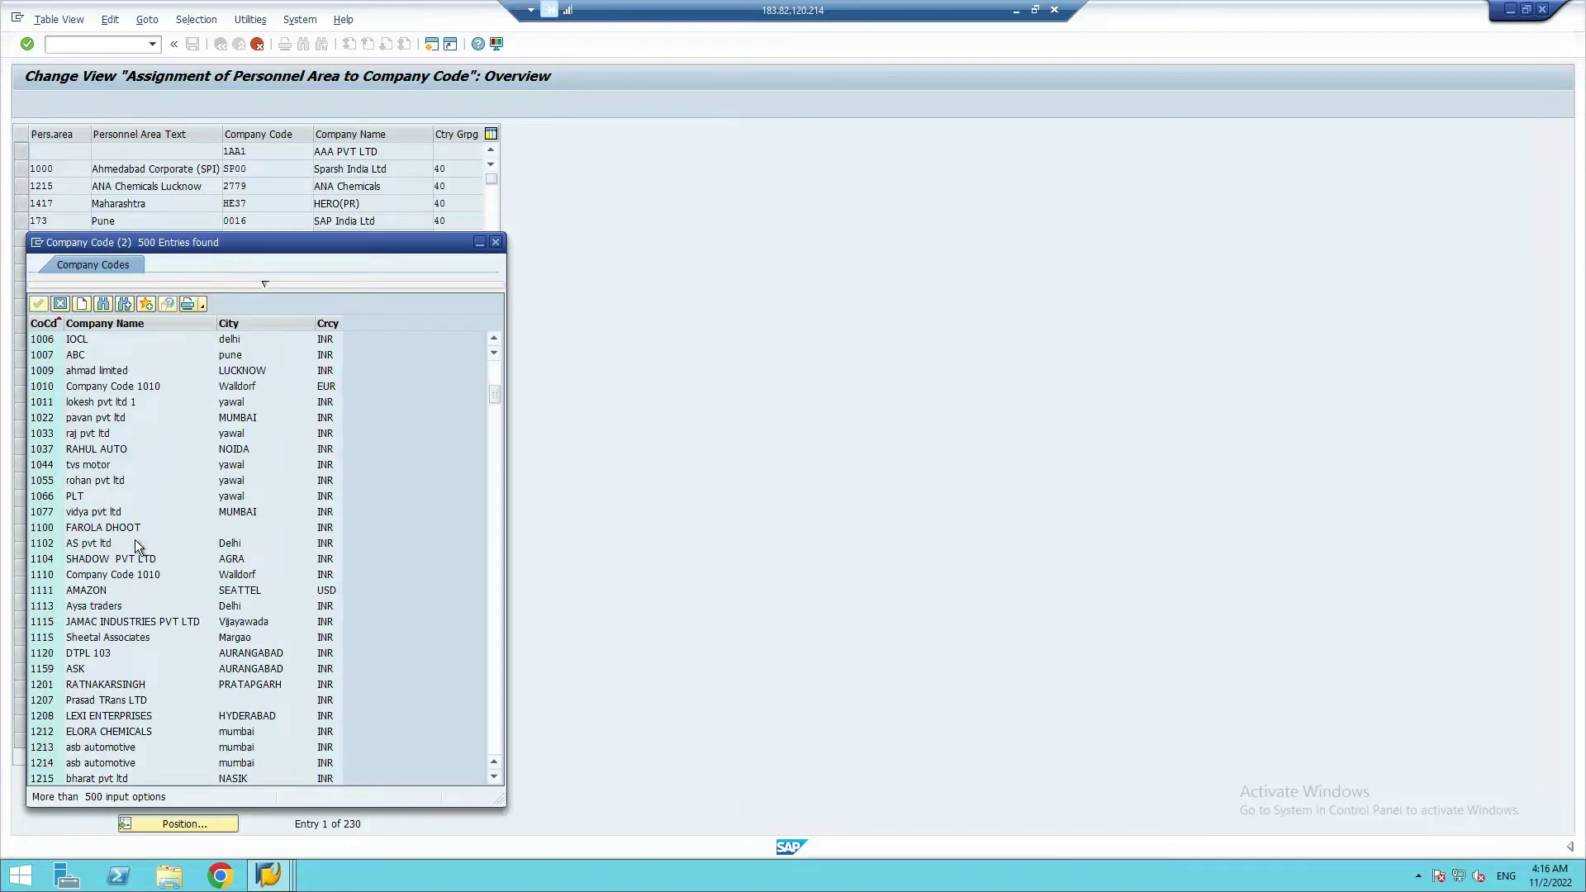
pyautogui.scroll(-5, 136, 542)
pyautogui.scroll(-7, 135, 546)
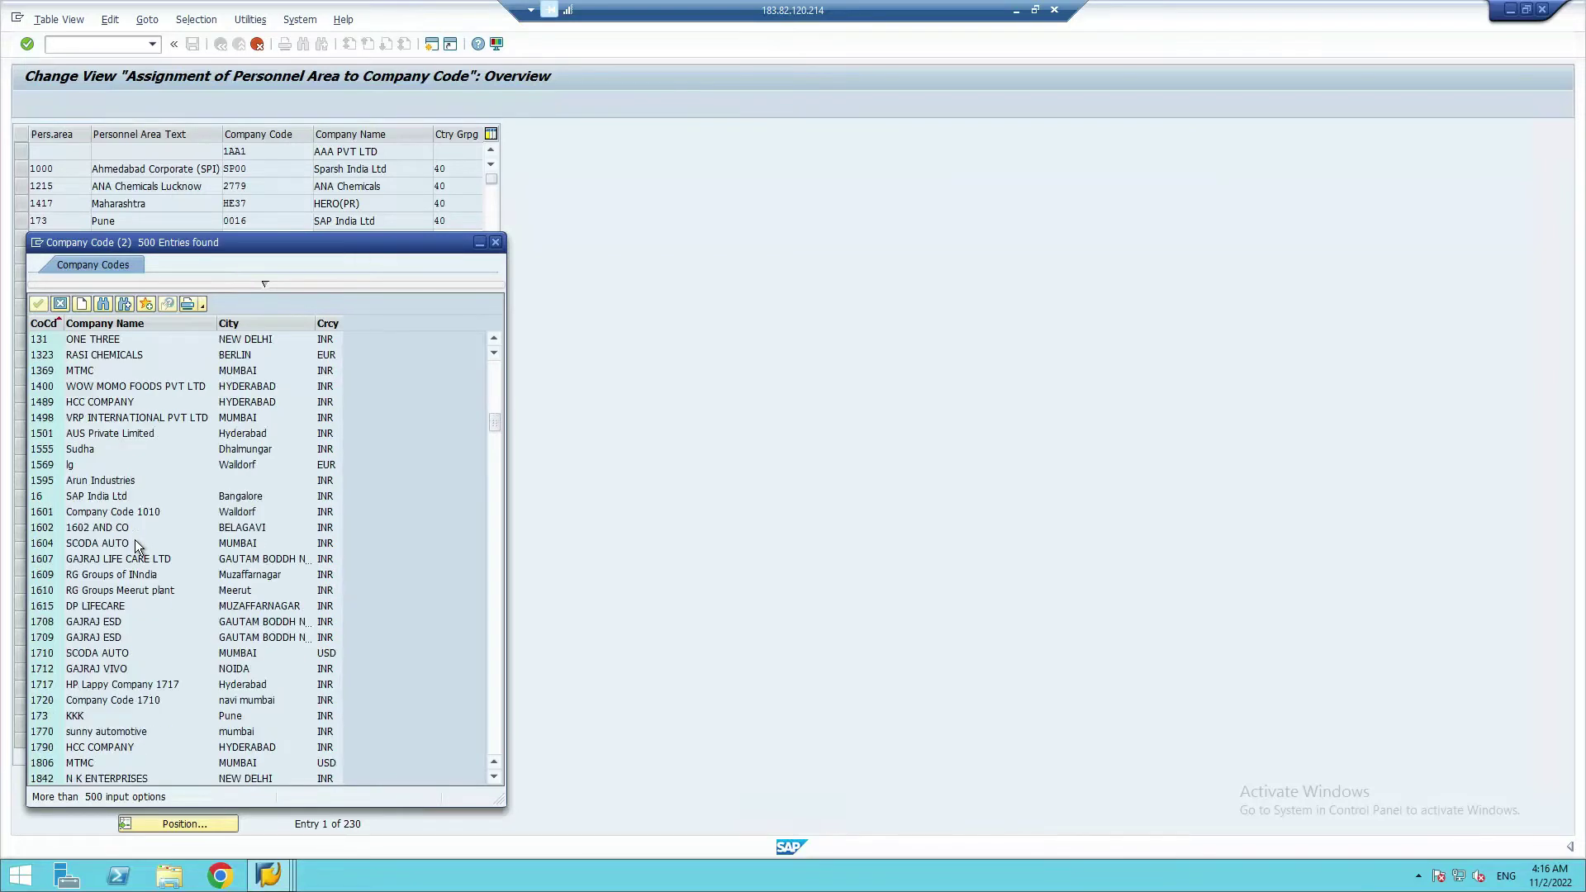
pyautogui.scroll(20, 135, 539)
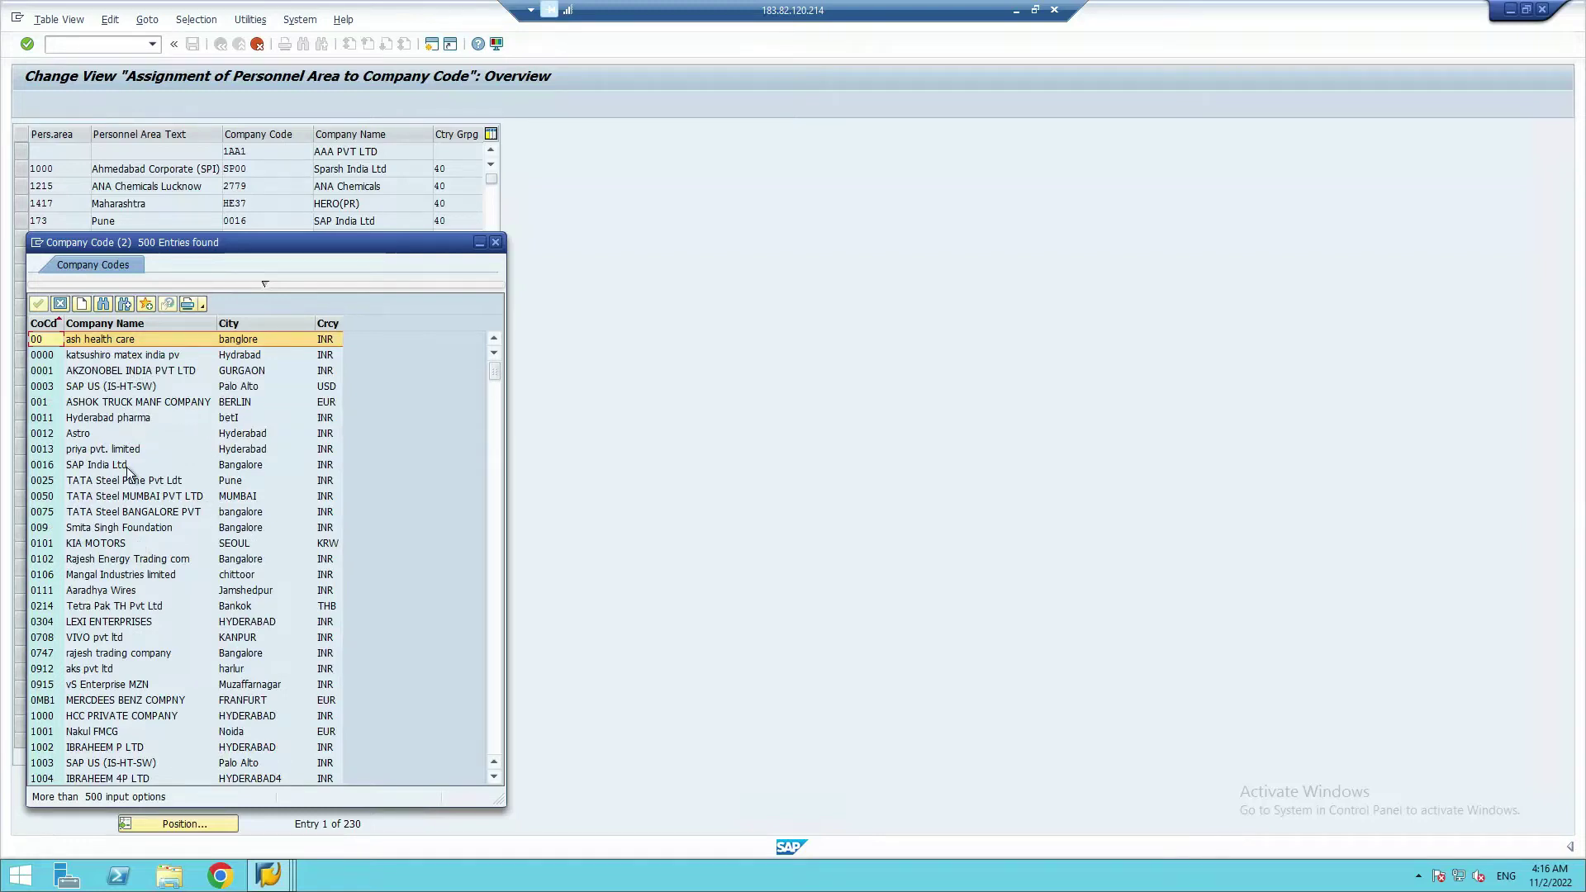
pyautogui.scroll(-1, 125, 395)
pyautogui.scroll(1, 160, 416)
pyautogui.click(265, 177)
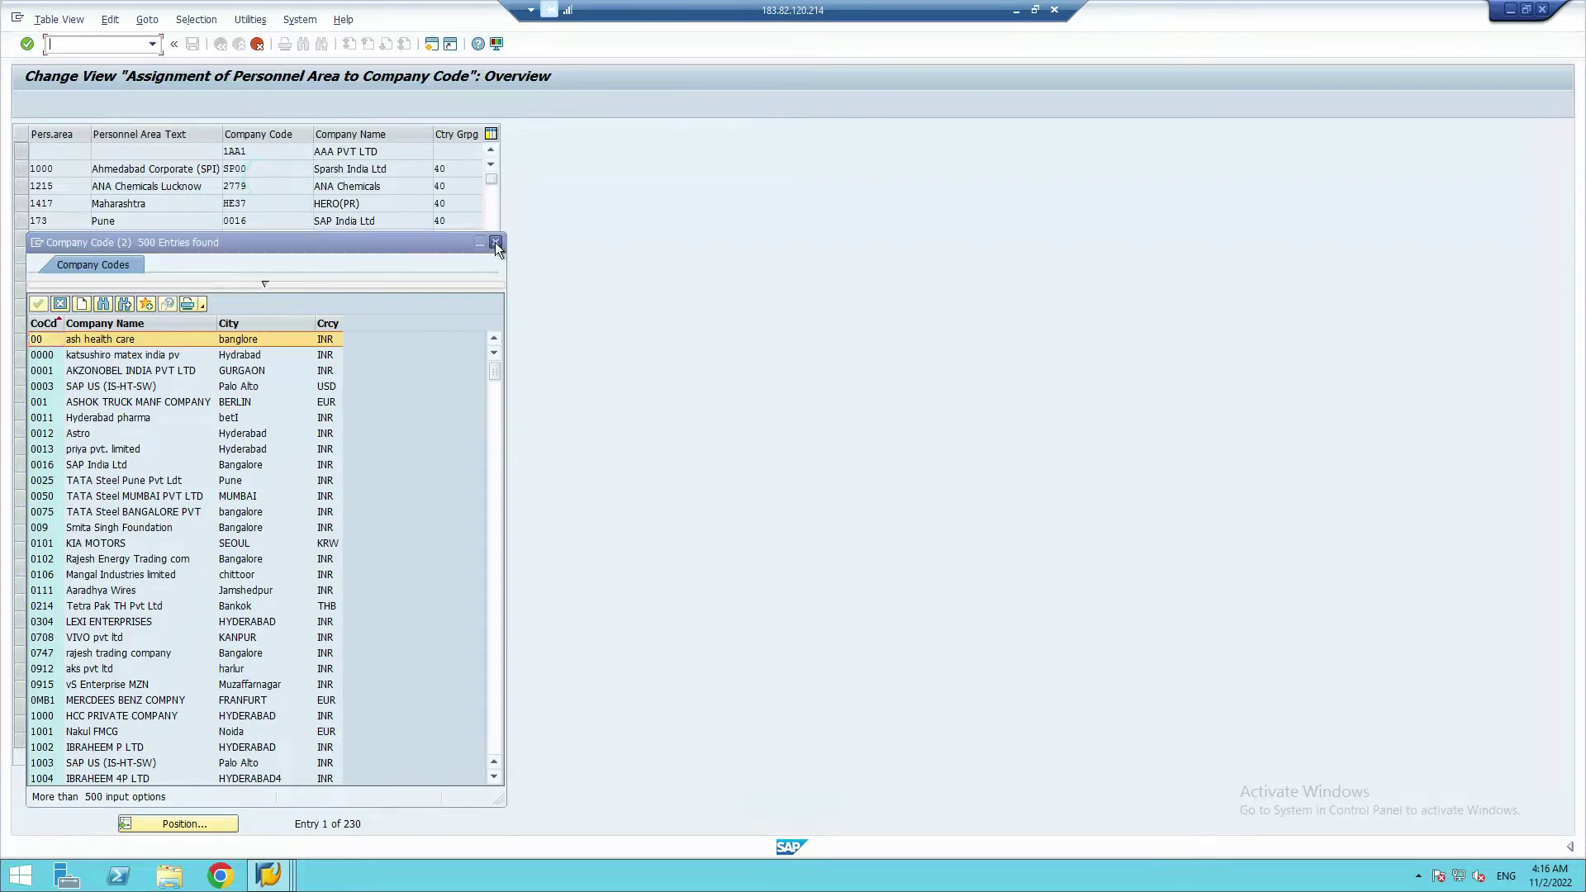
pyautogui.click(496, 243)
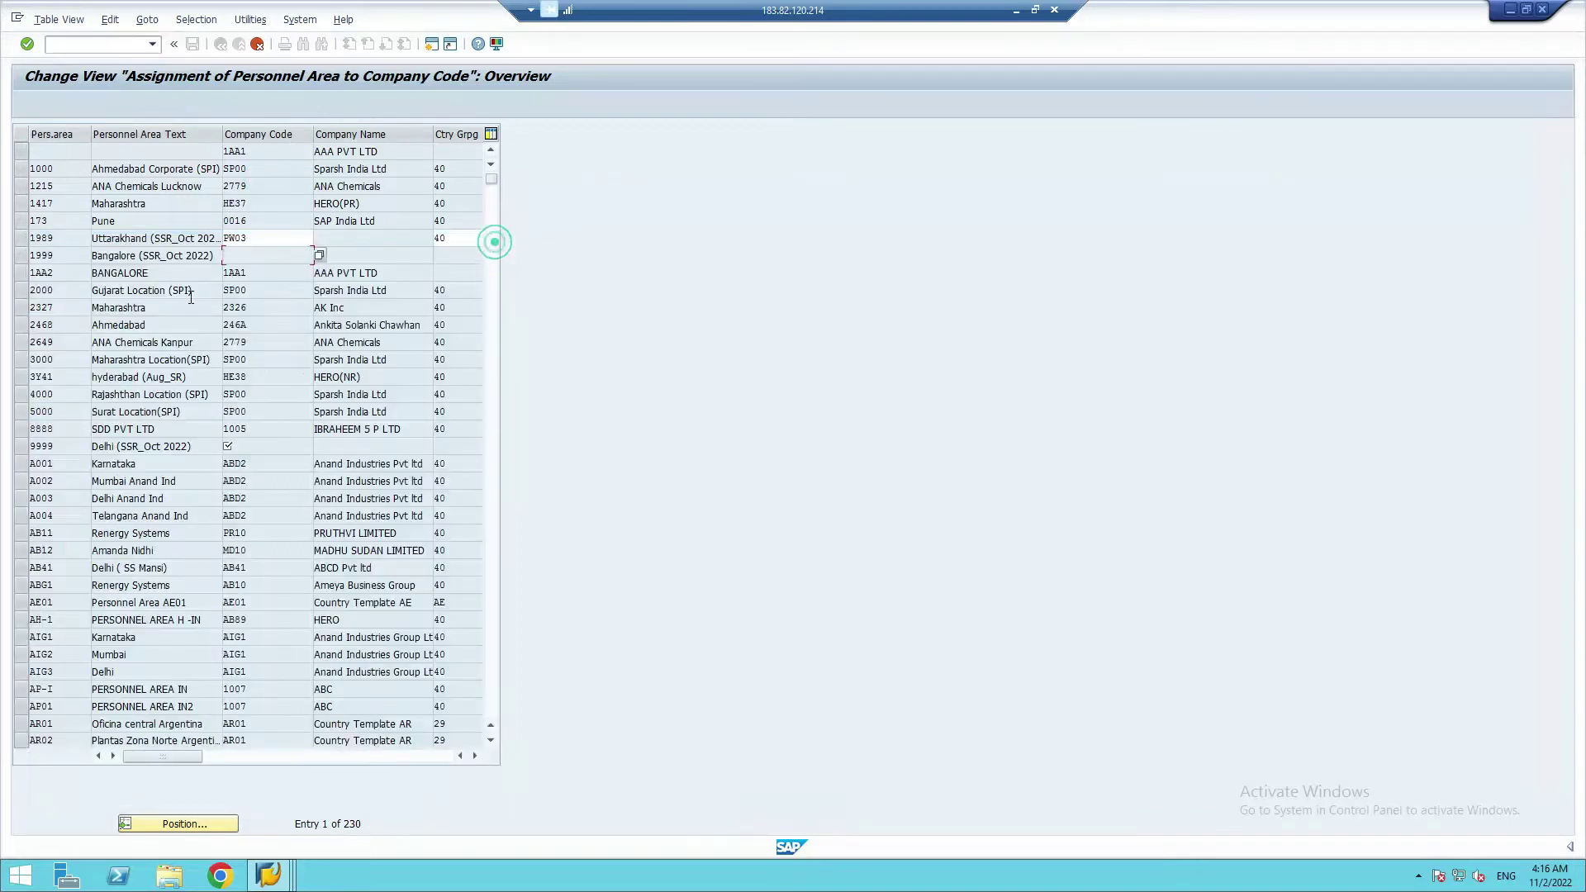
pyautogui.click(353, 240)
pyautogui.click(118, 258)
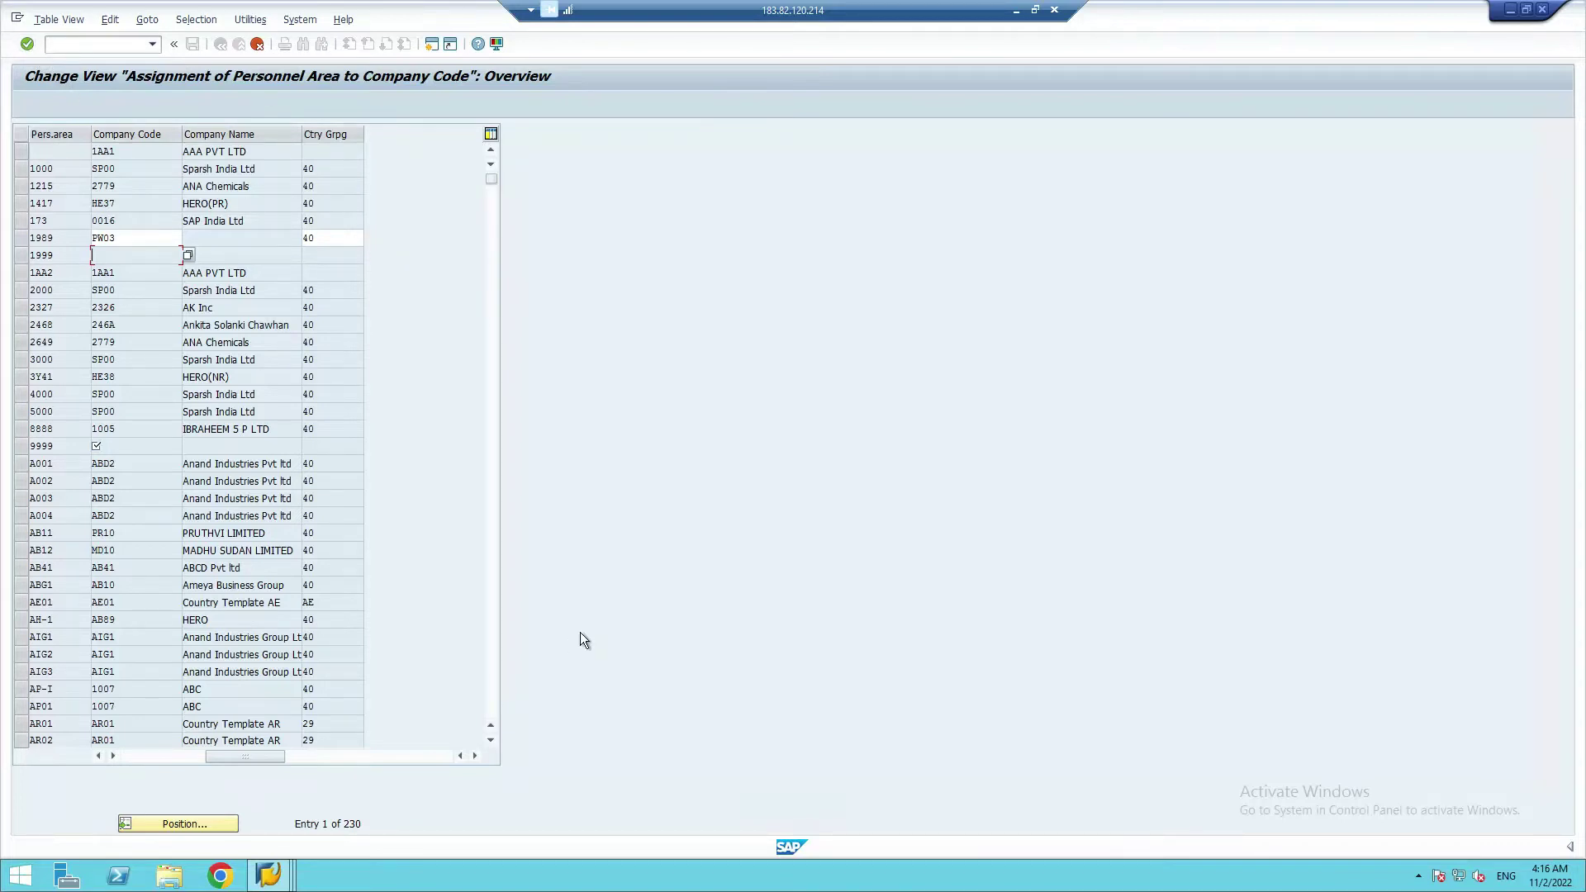
pyautogui.hotkey('alt', 't')
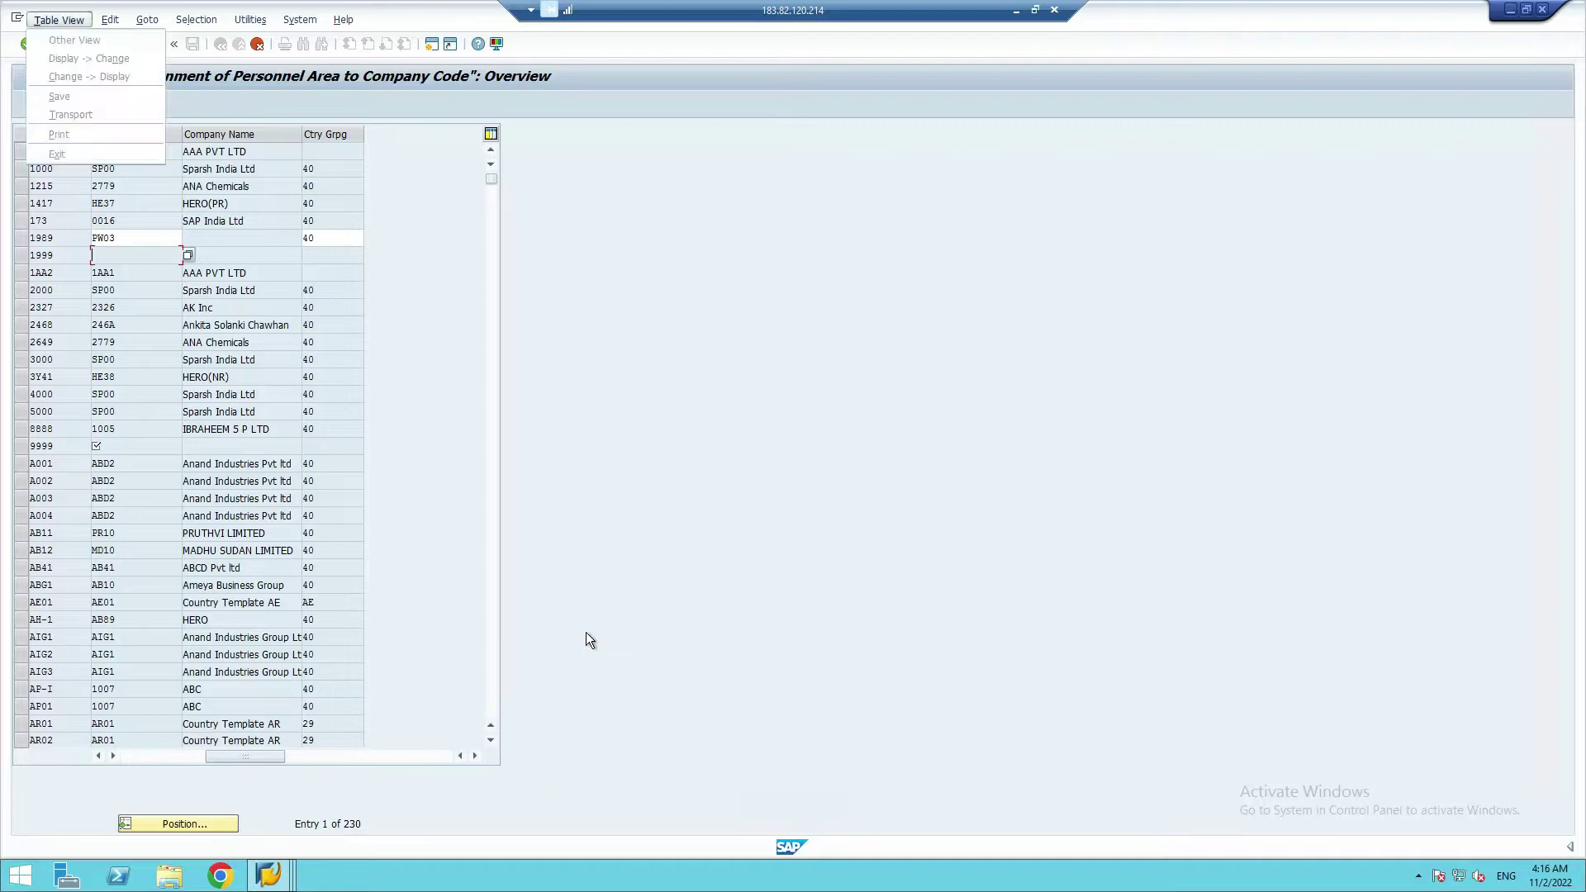
# - Switch to the Google Sheet and look through the class notes on sheets Class 5, Class 6, Continue.. and Class 7
pyautogui.click(1016, 10)
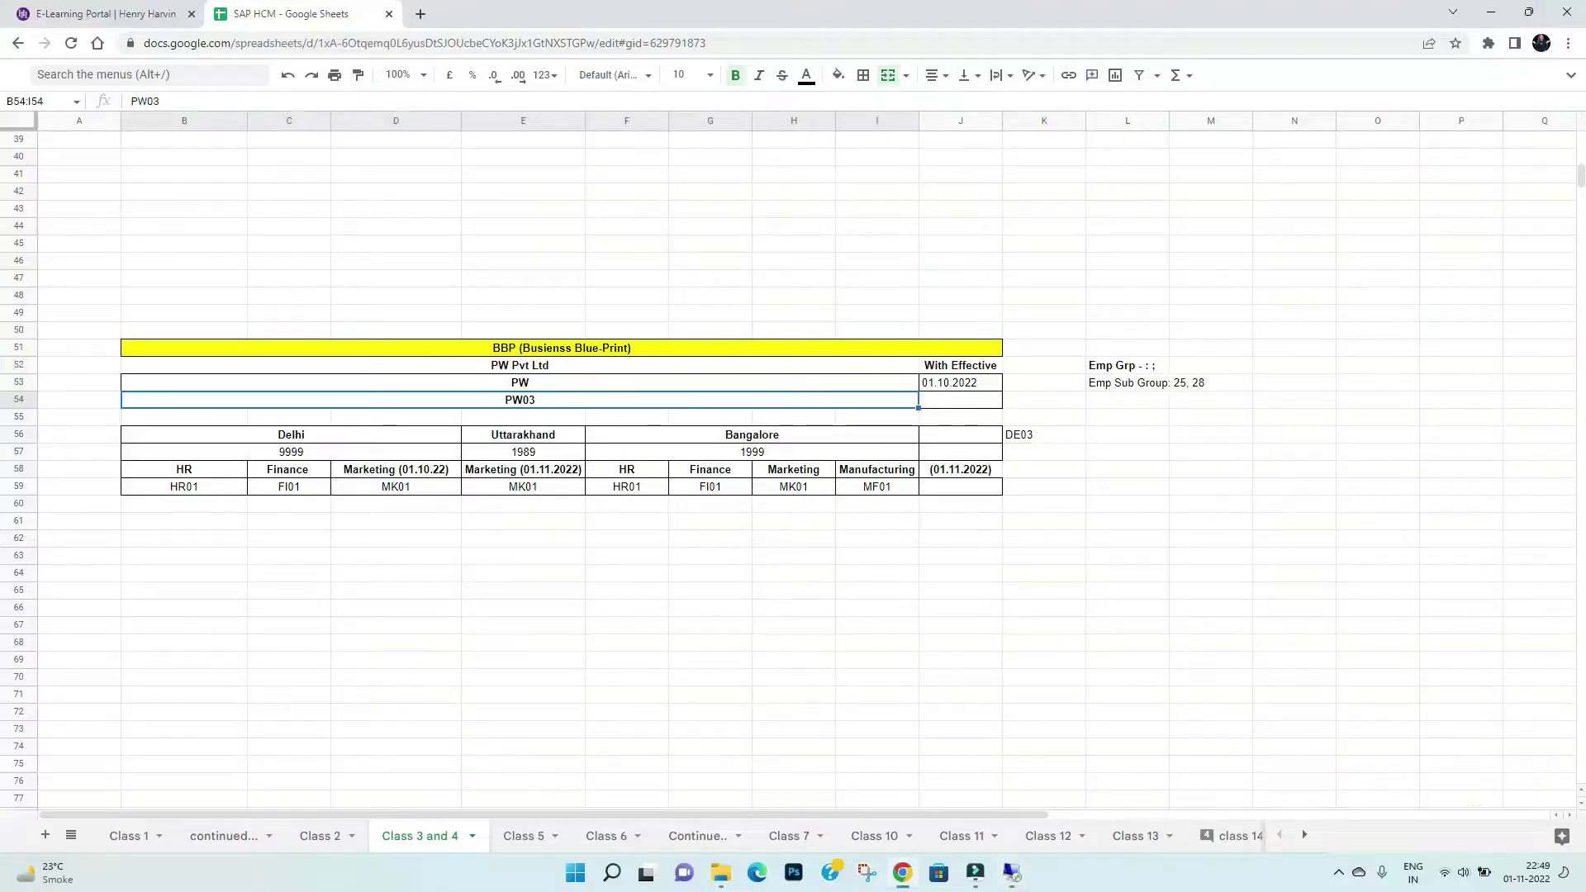
pyautogui.click(909, 877)
pyautogui.click(905, 875)
pyautogui.click(509, 846)
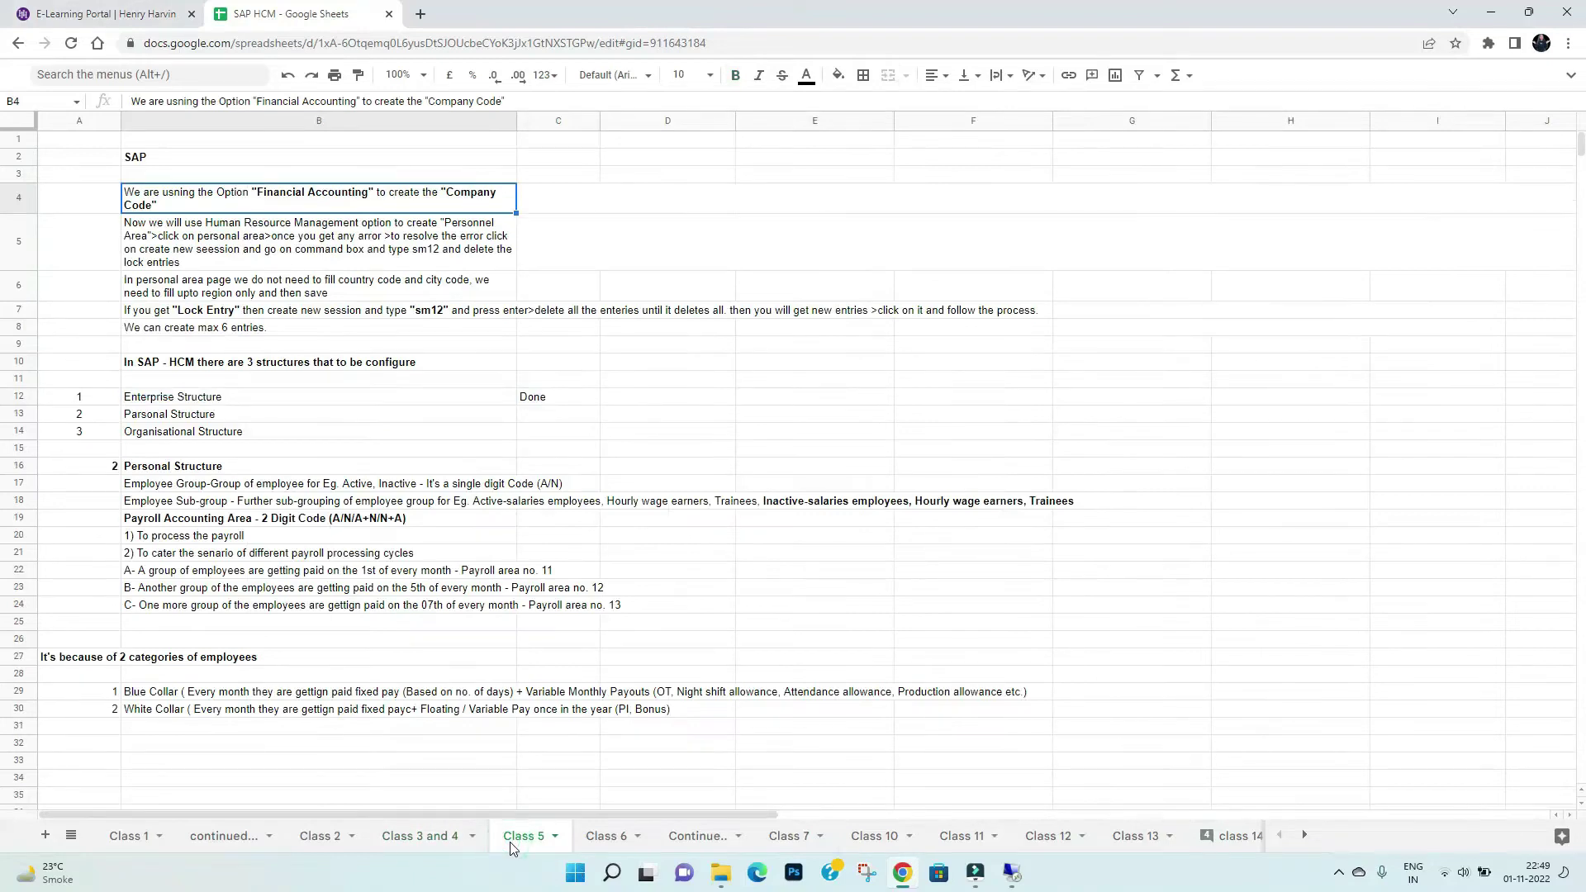
pyautogui.click(604, 836)
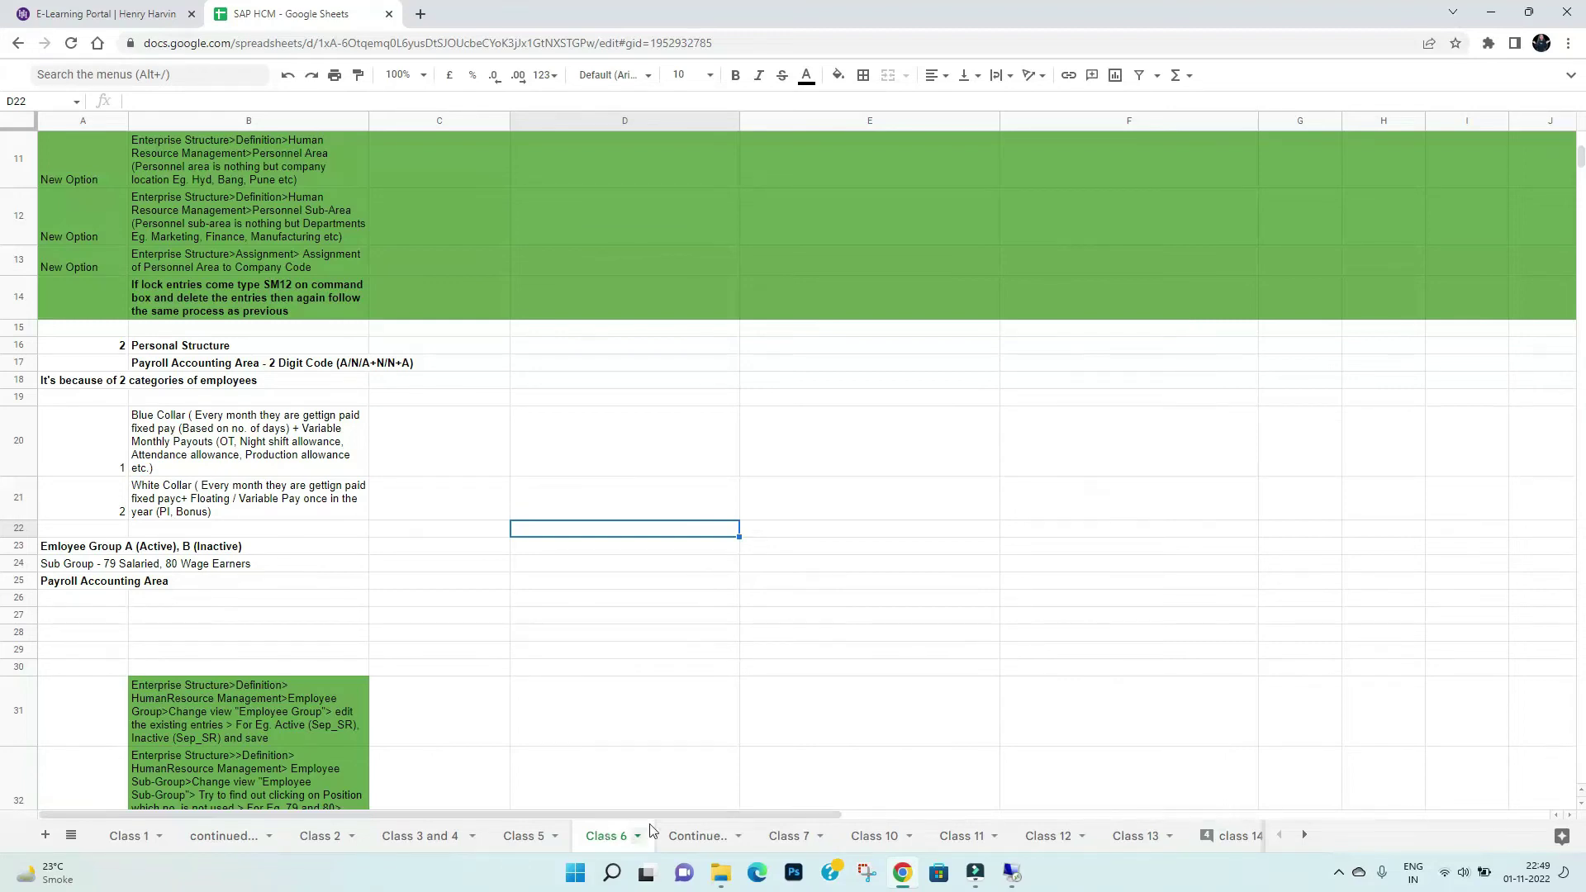
pyautogui.click(708, 839)
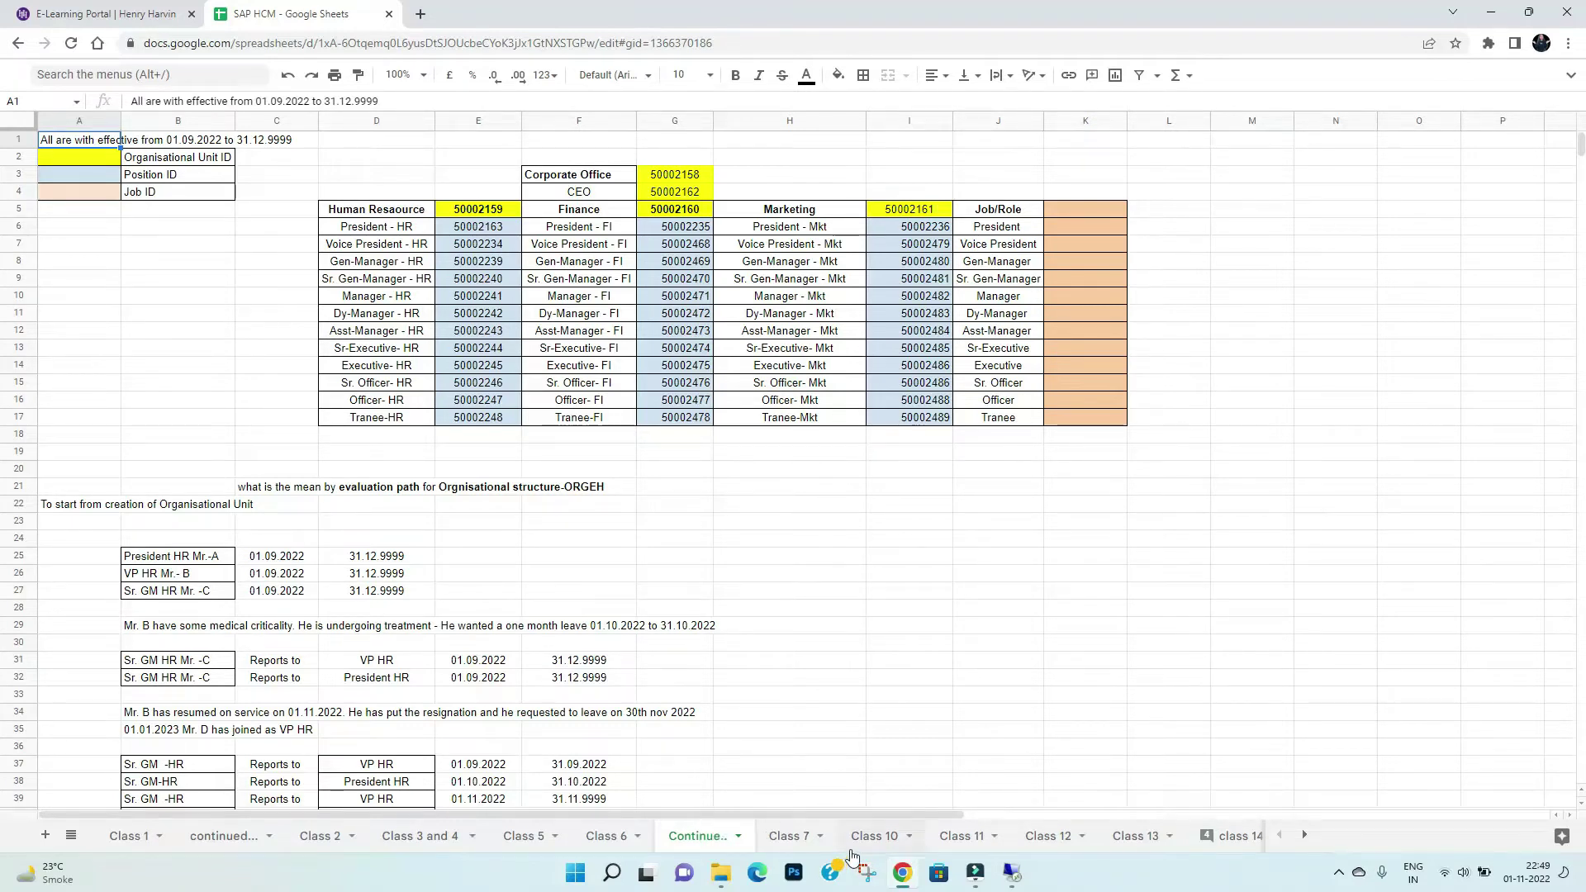
pyautogui.click(791, 836)
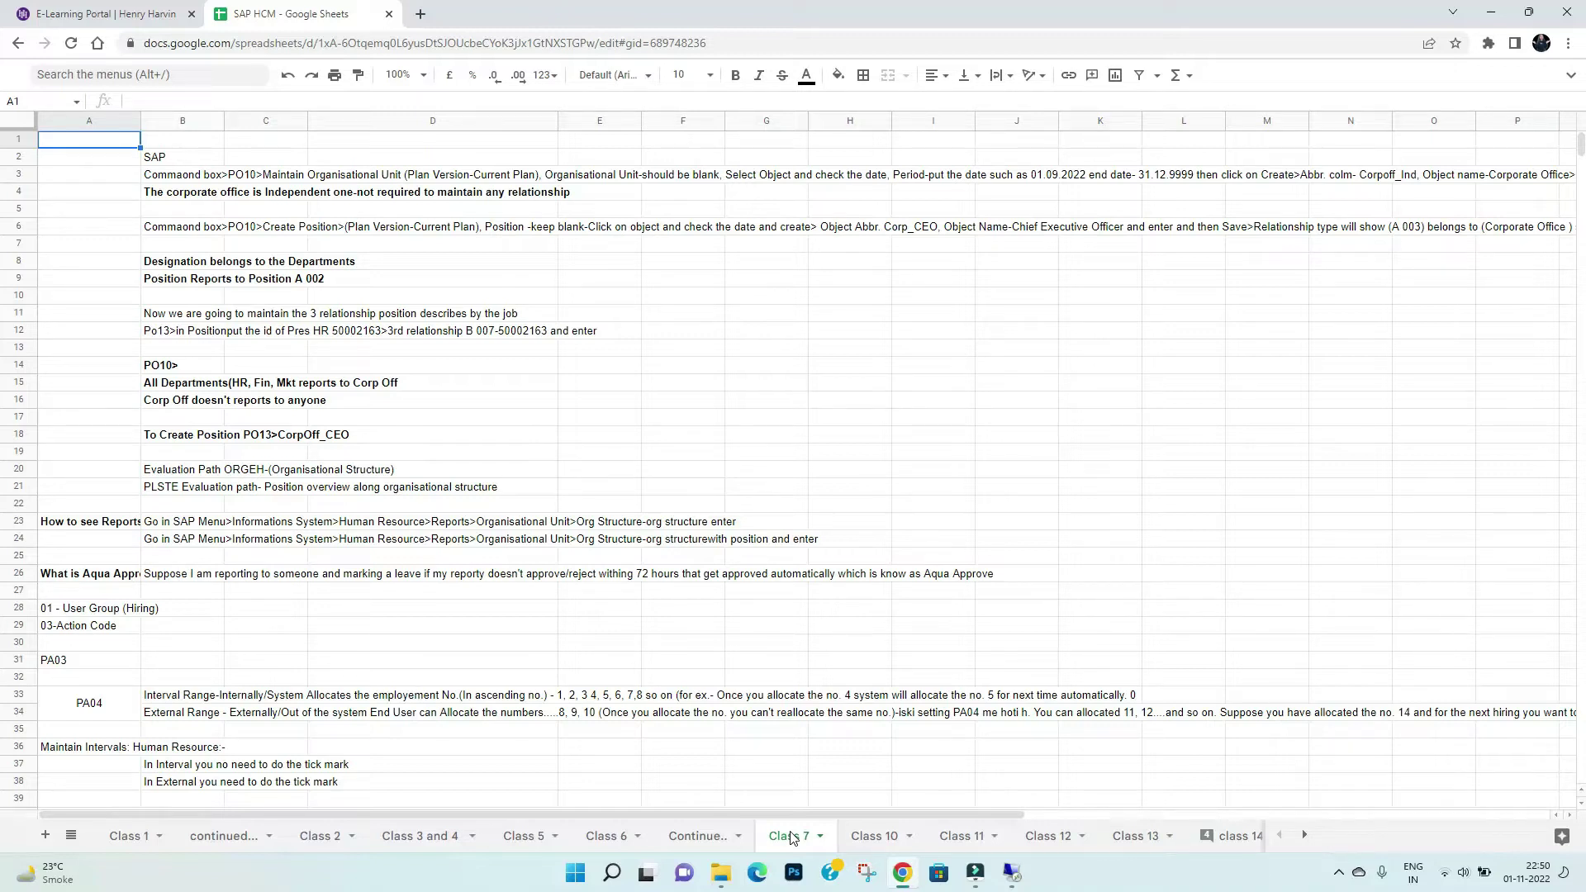
pyautogui.scroll(-12, 756, 740)
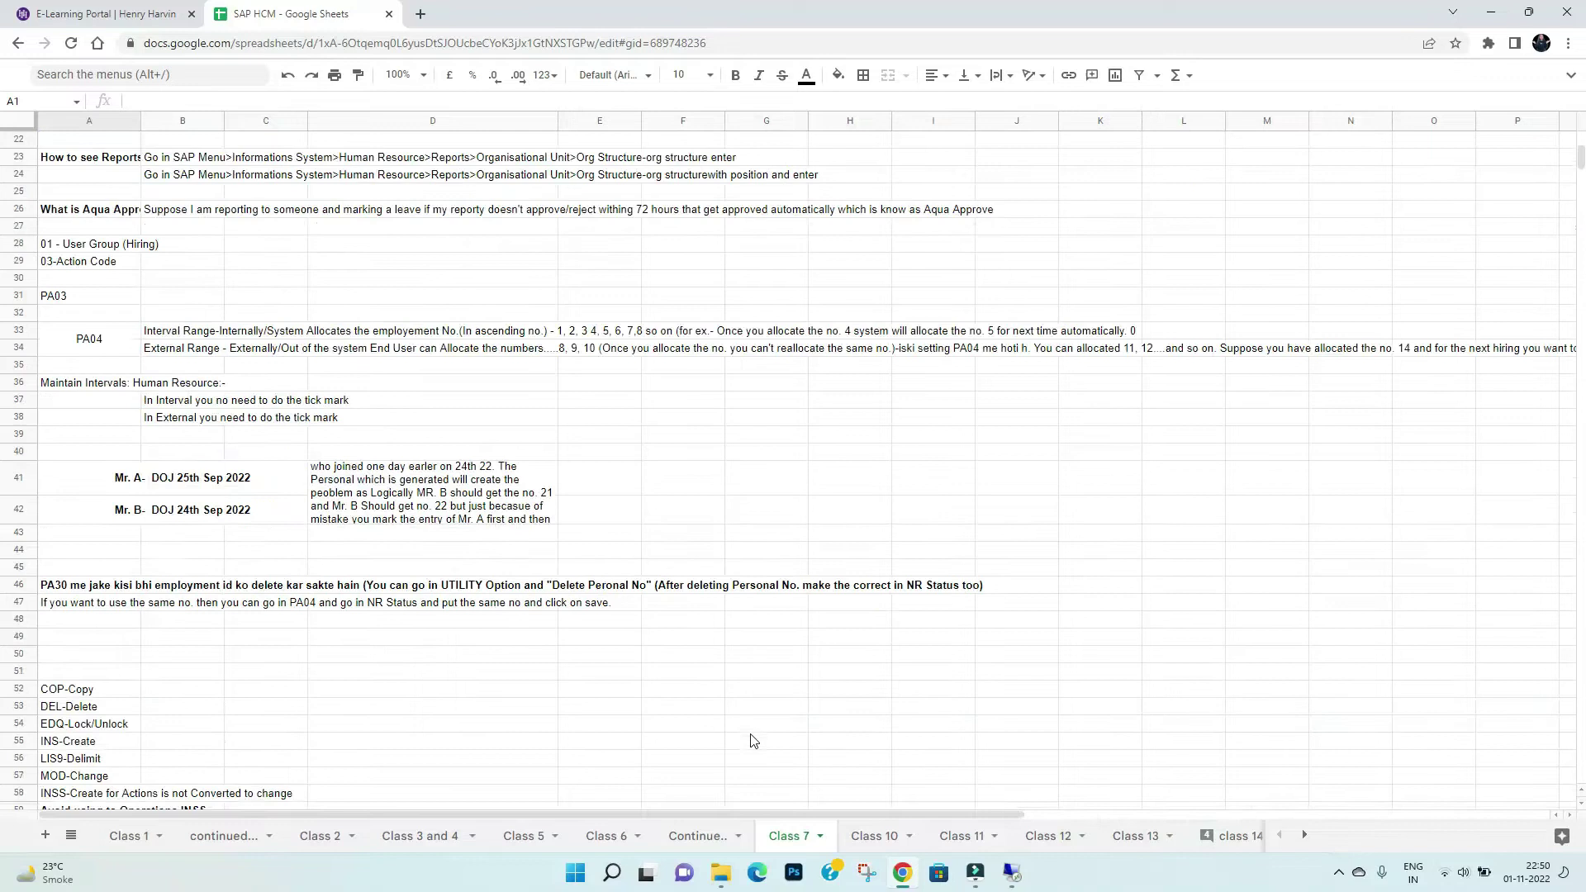
# - Reread the Continue.. and Class 7 sheets and examine the Class 10 notes down to their end
pyautogui.click(691, 836)
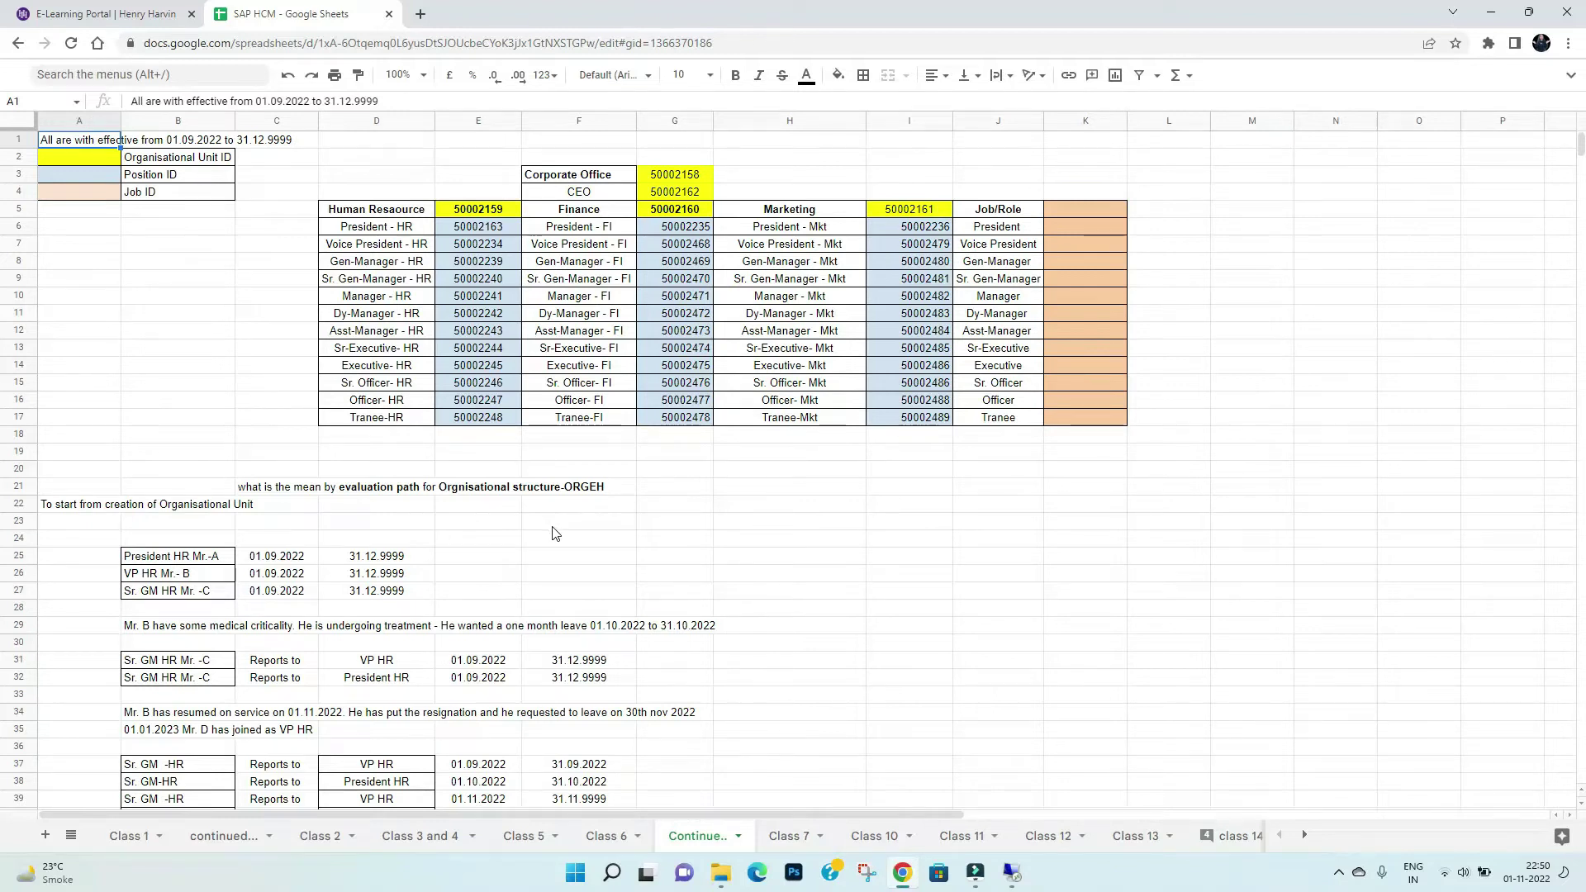
pyautogui.scroll(-13, 554, 533)
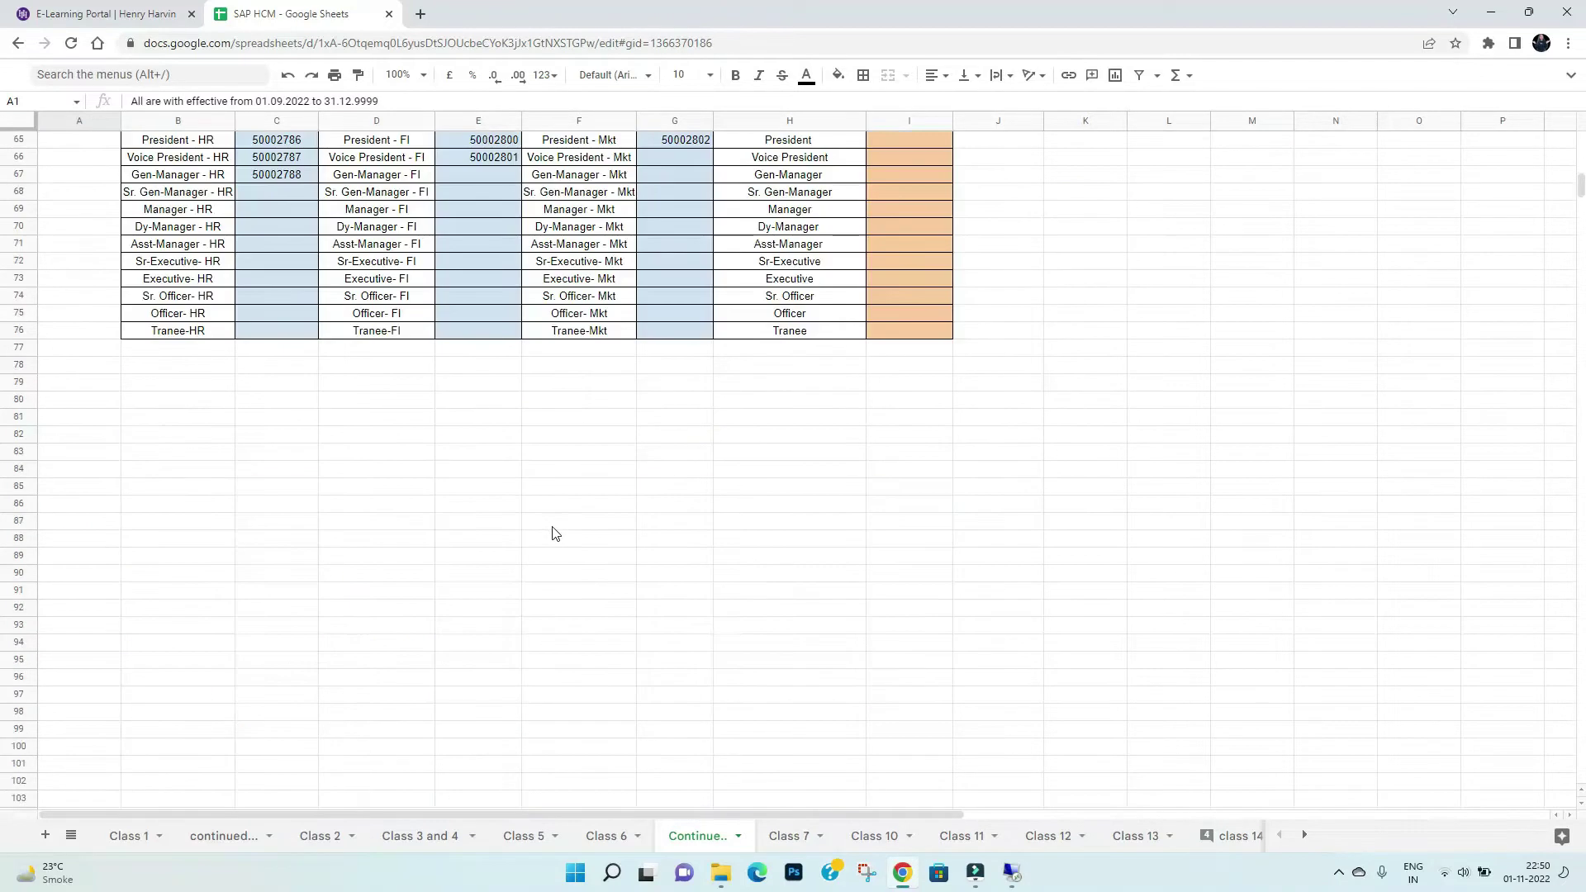
pyautogui.click(796, 838)
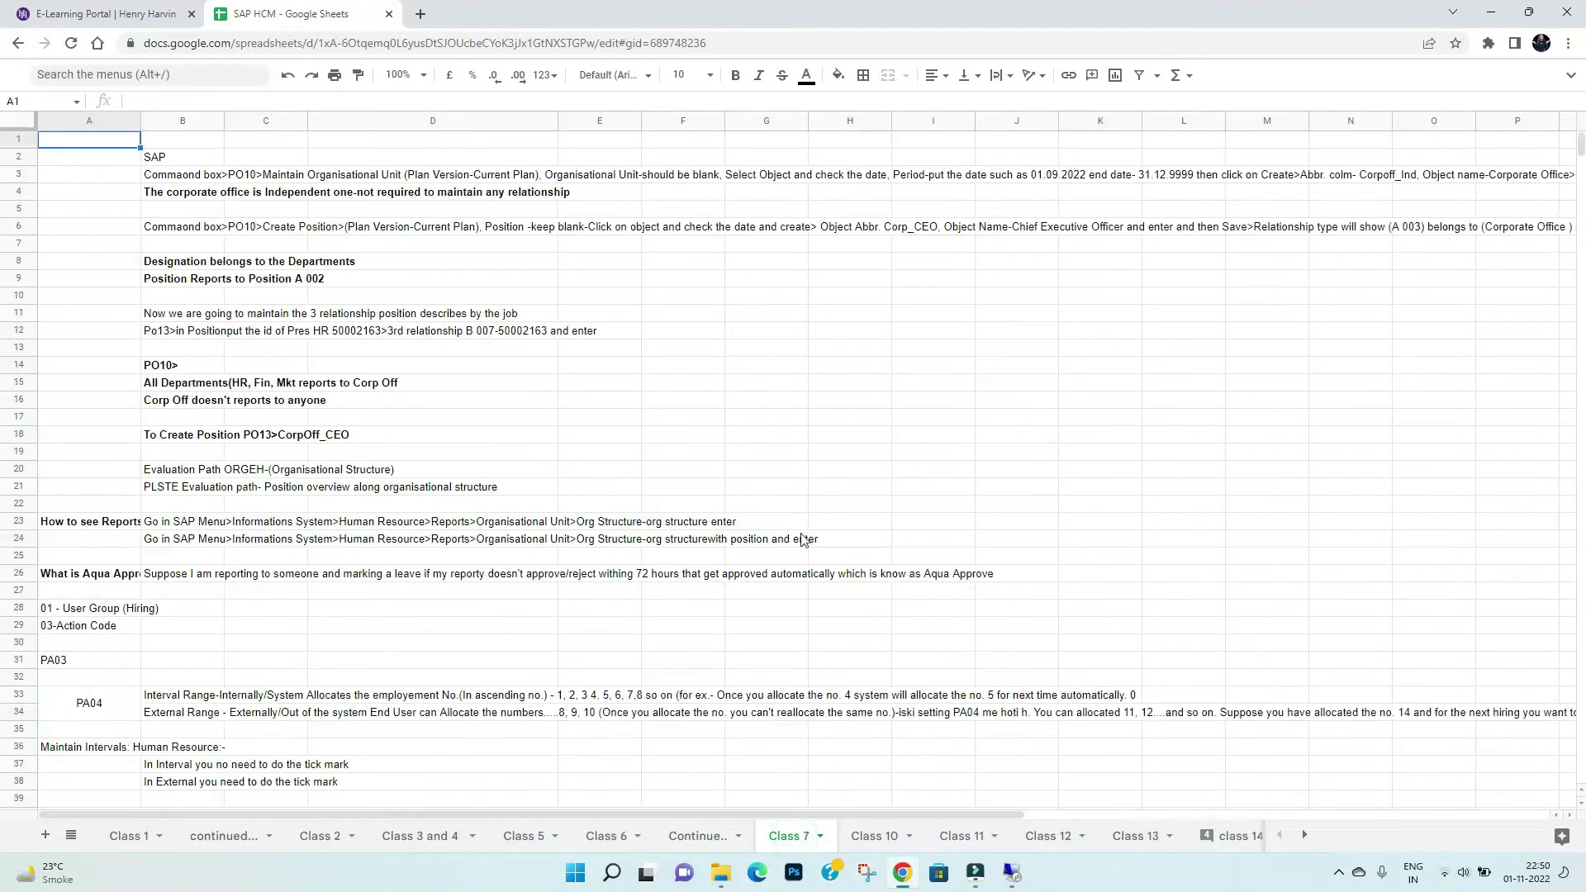
pyautogui.scroll(-4, 804, 541)
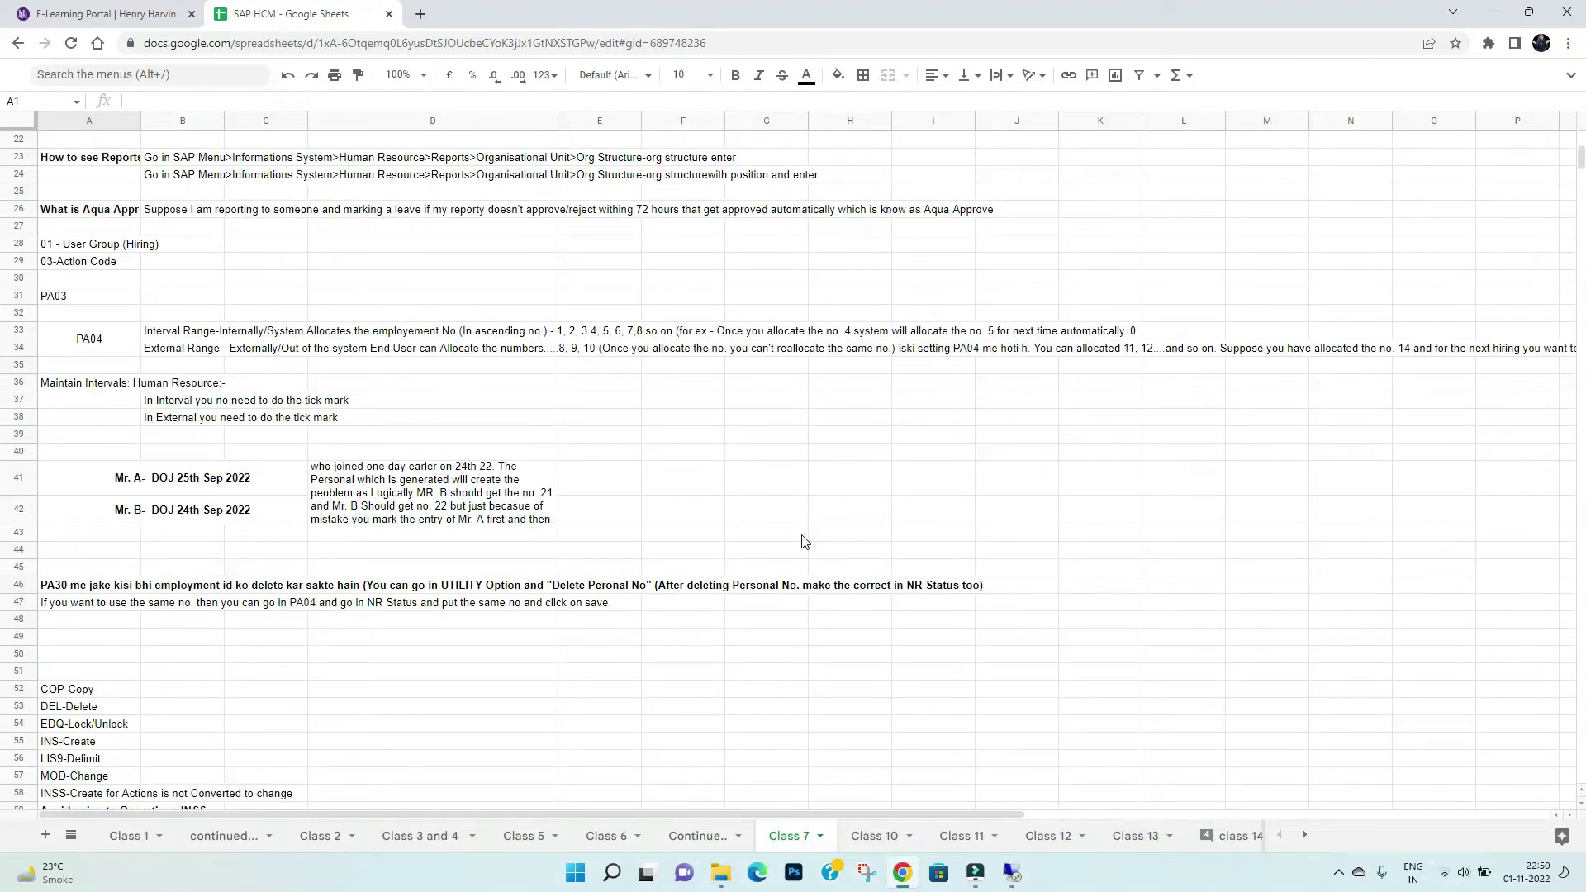
pyautogui.scroll(-4, 803, 541)
pyautogui.click(859, 842)
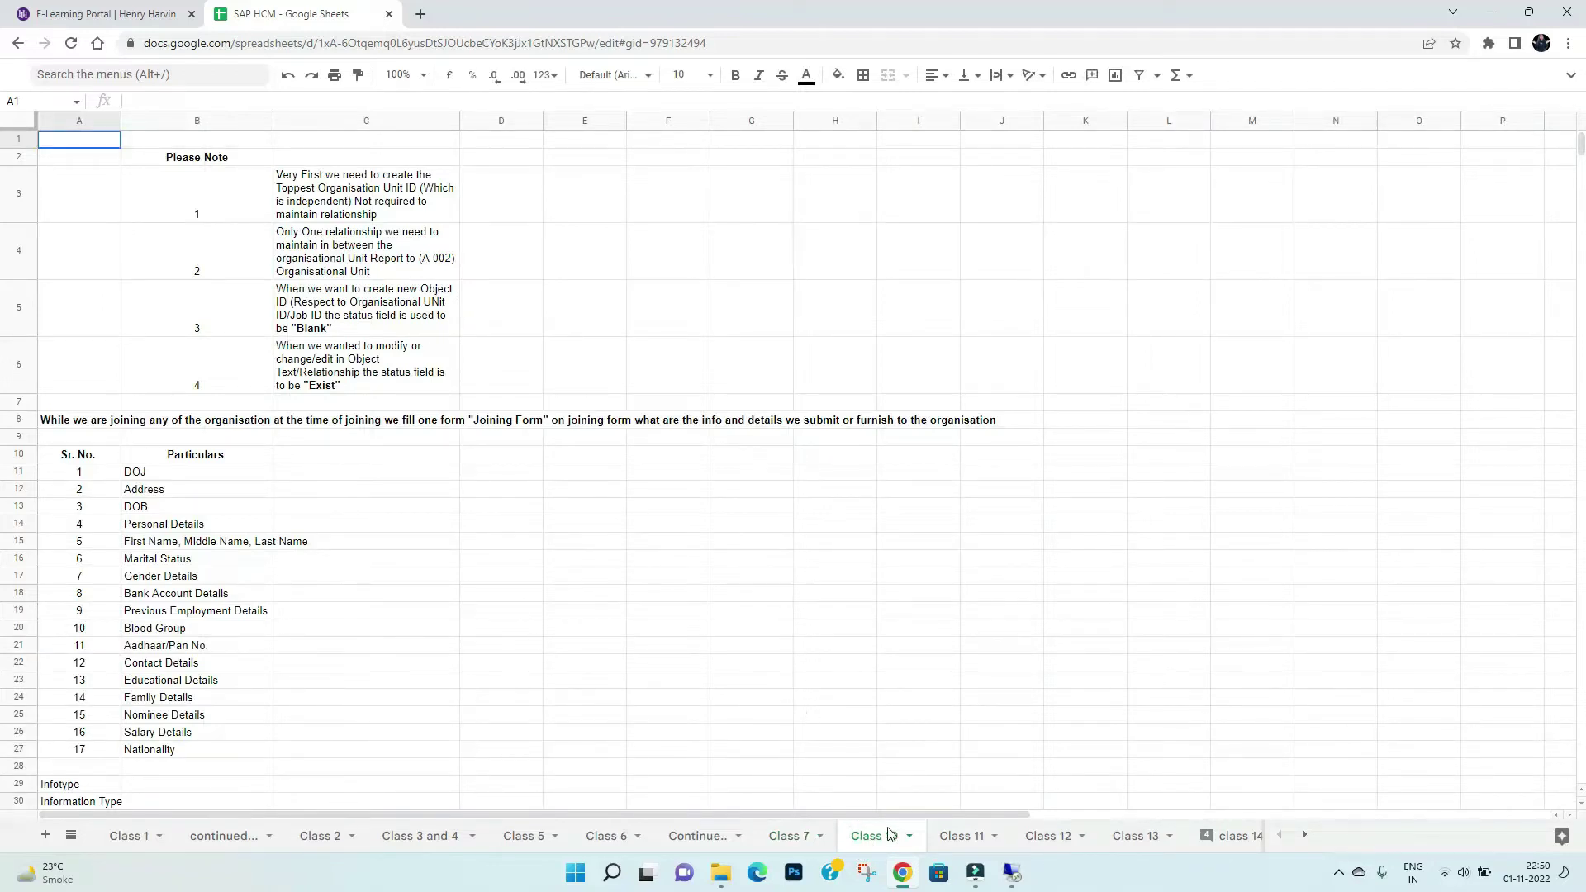
pyautogui.scroll(-15, 609, 479)
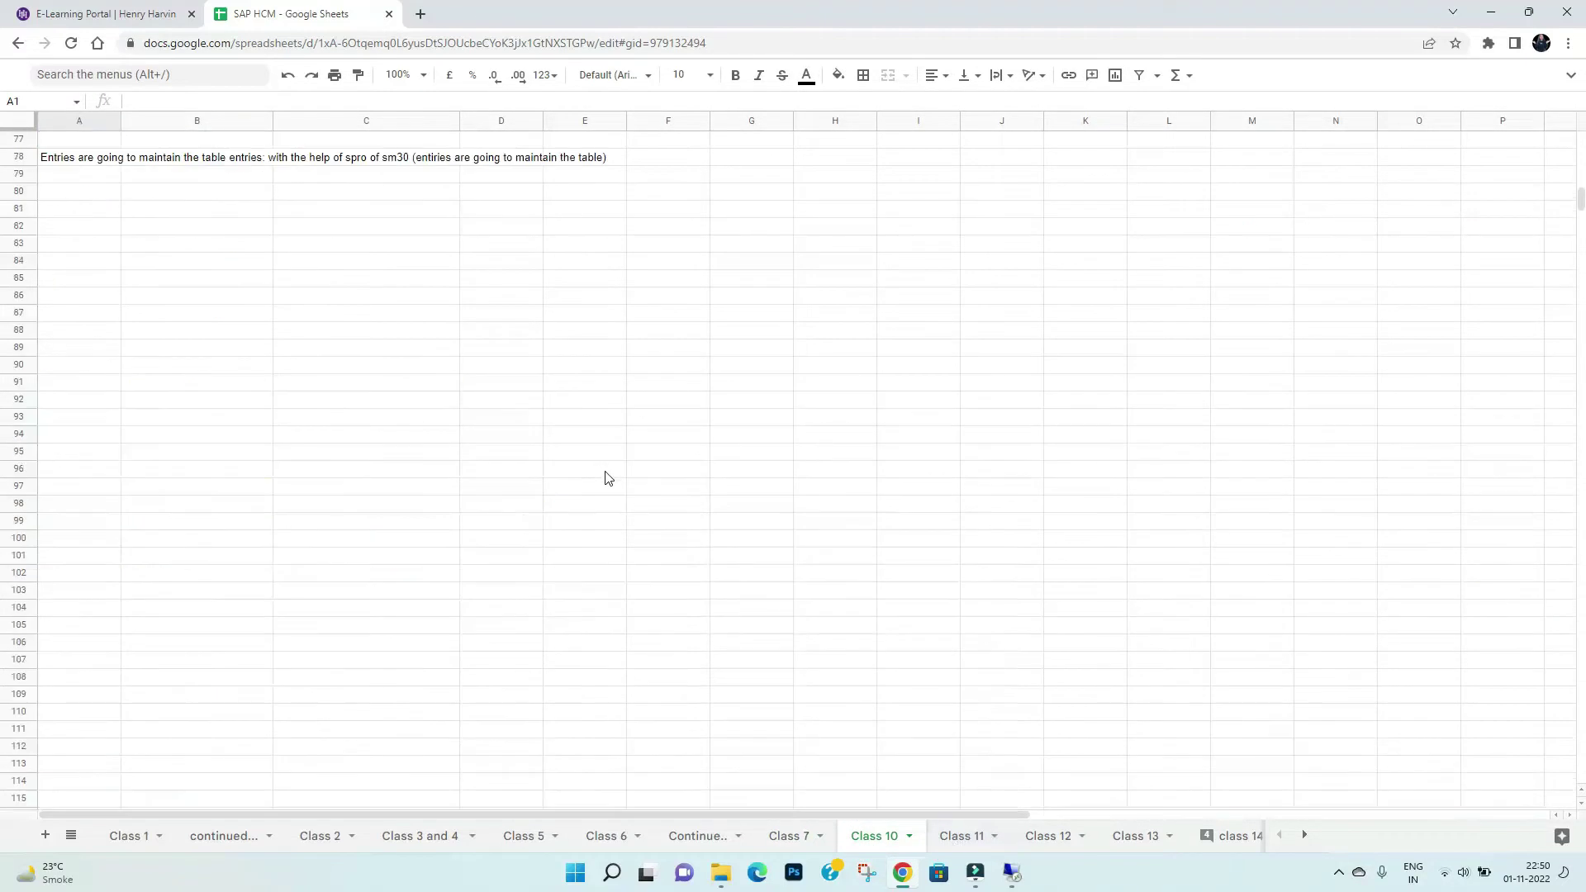
# - Read the company code configuration note above the PW blueprint on the Class 3 and 4 sheet
pyautogui.click(409, 839)
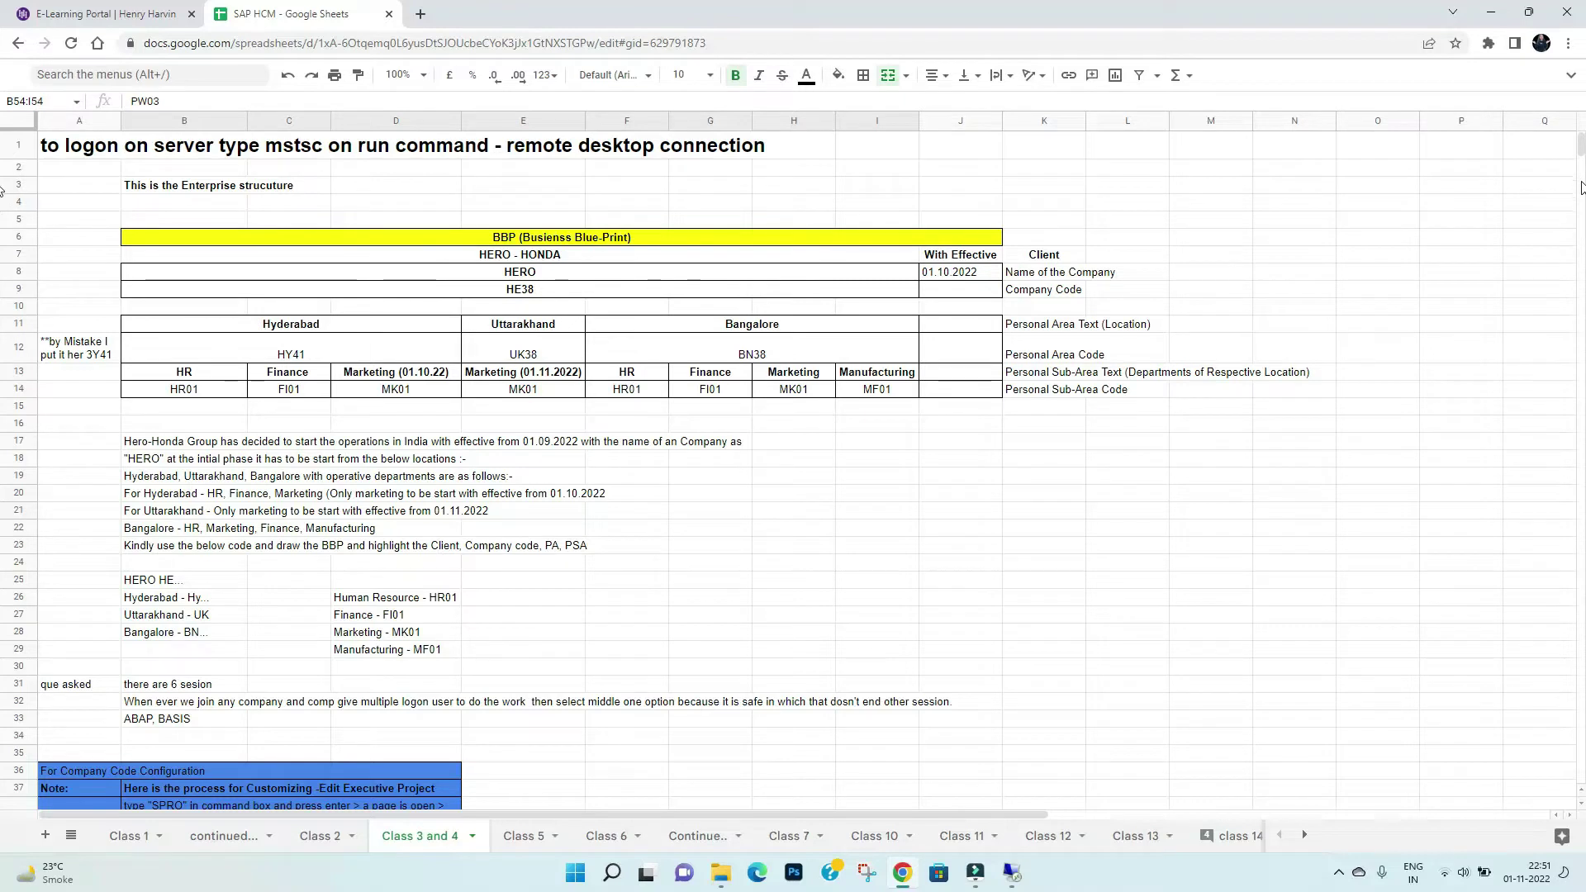
pyautogui.scroll(-4, 1579, 166)
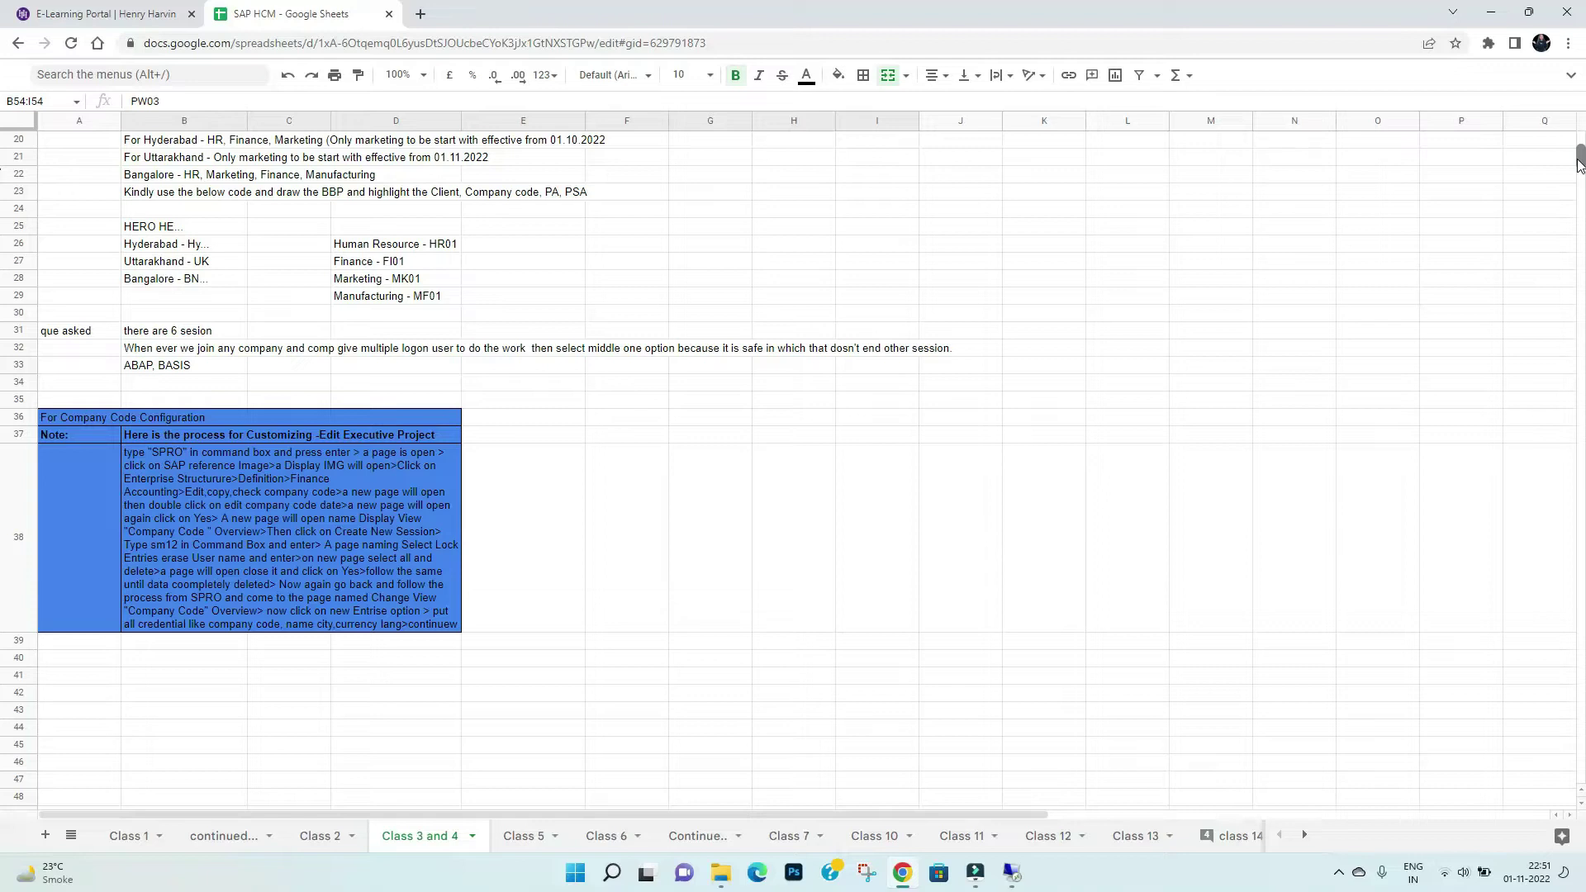
pyautogui.moveTo(1580, 166); pyautogui.dragTo(1580, 172)
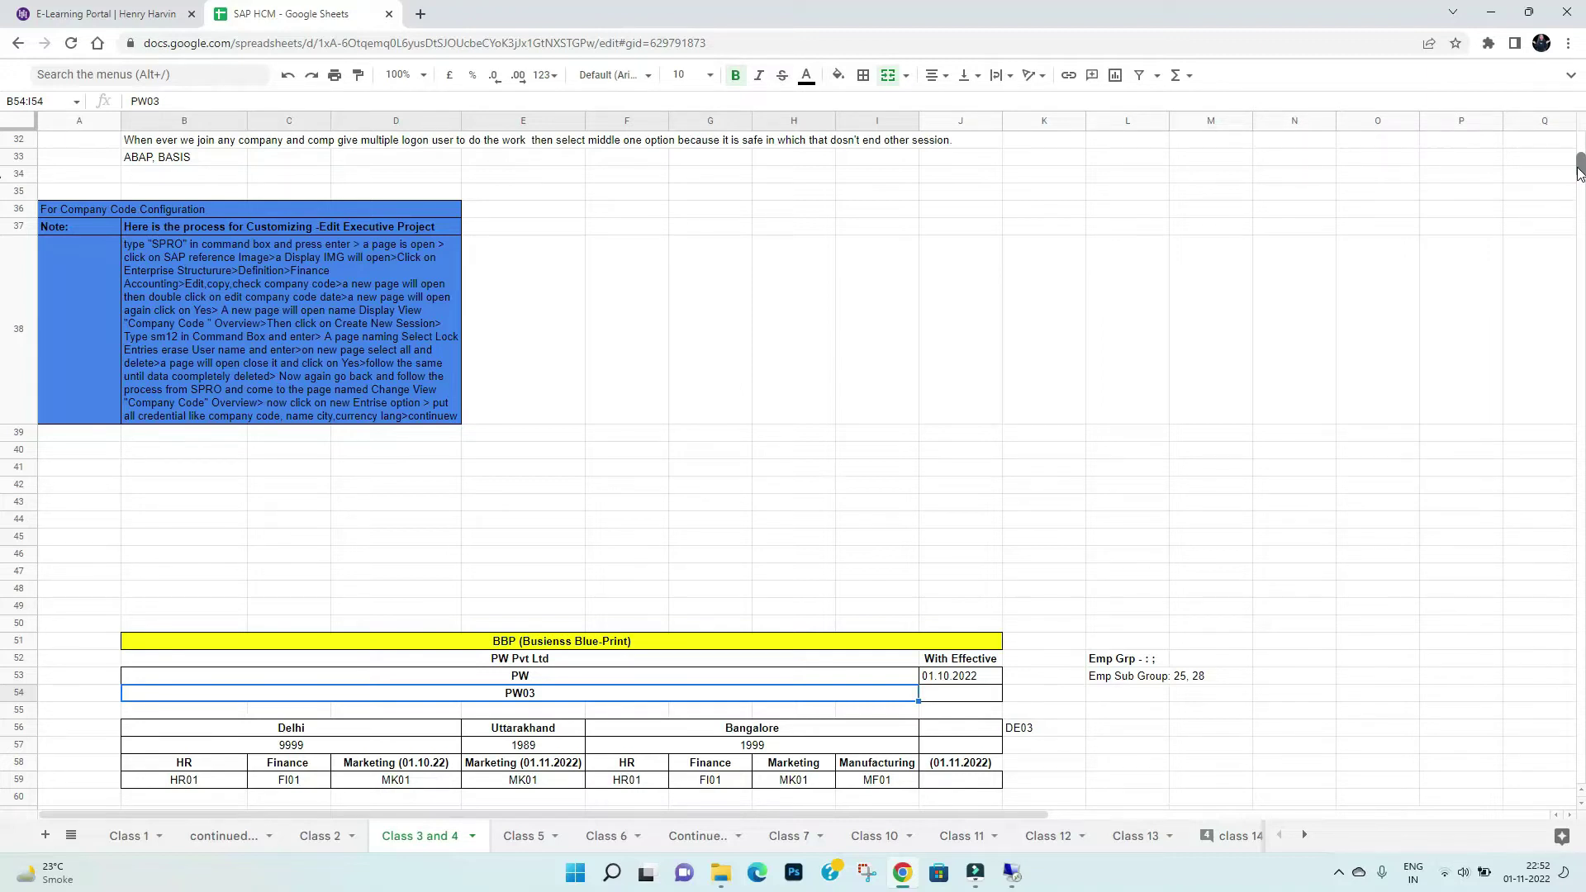
pyautogui.click(236, 315)
pyautogui.press('Return')
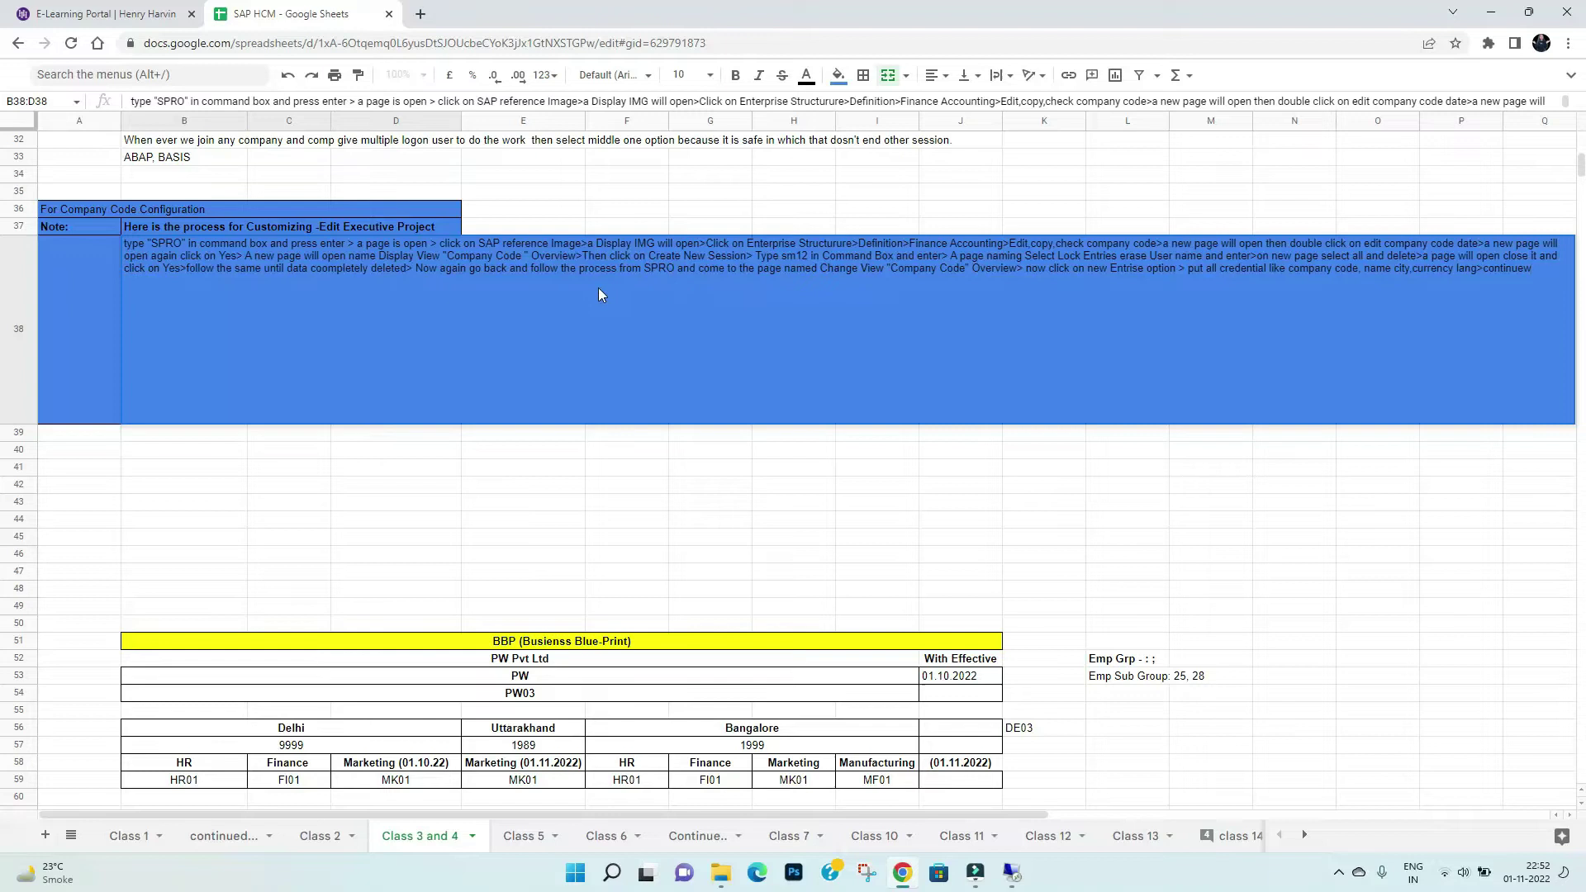
# - Return to SAP, leave the personnel area assignment view, and expand Financial Accounting under Enterprise Structure > Definition in place of Assignment
pyautogui.click(1014, 872)
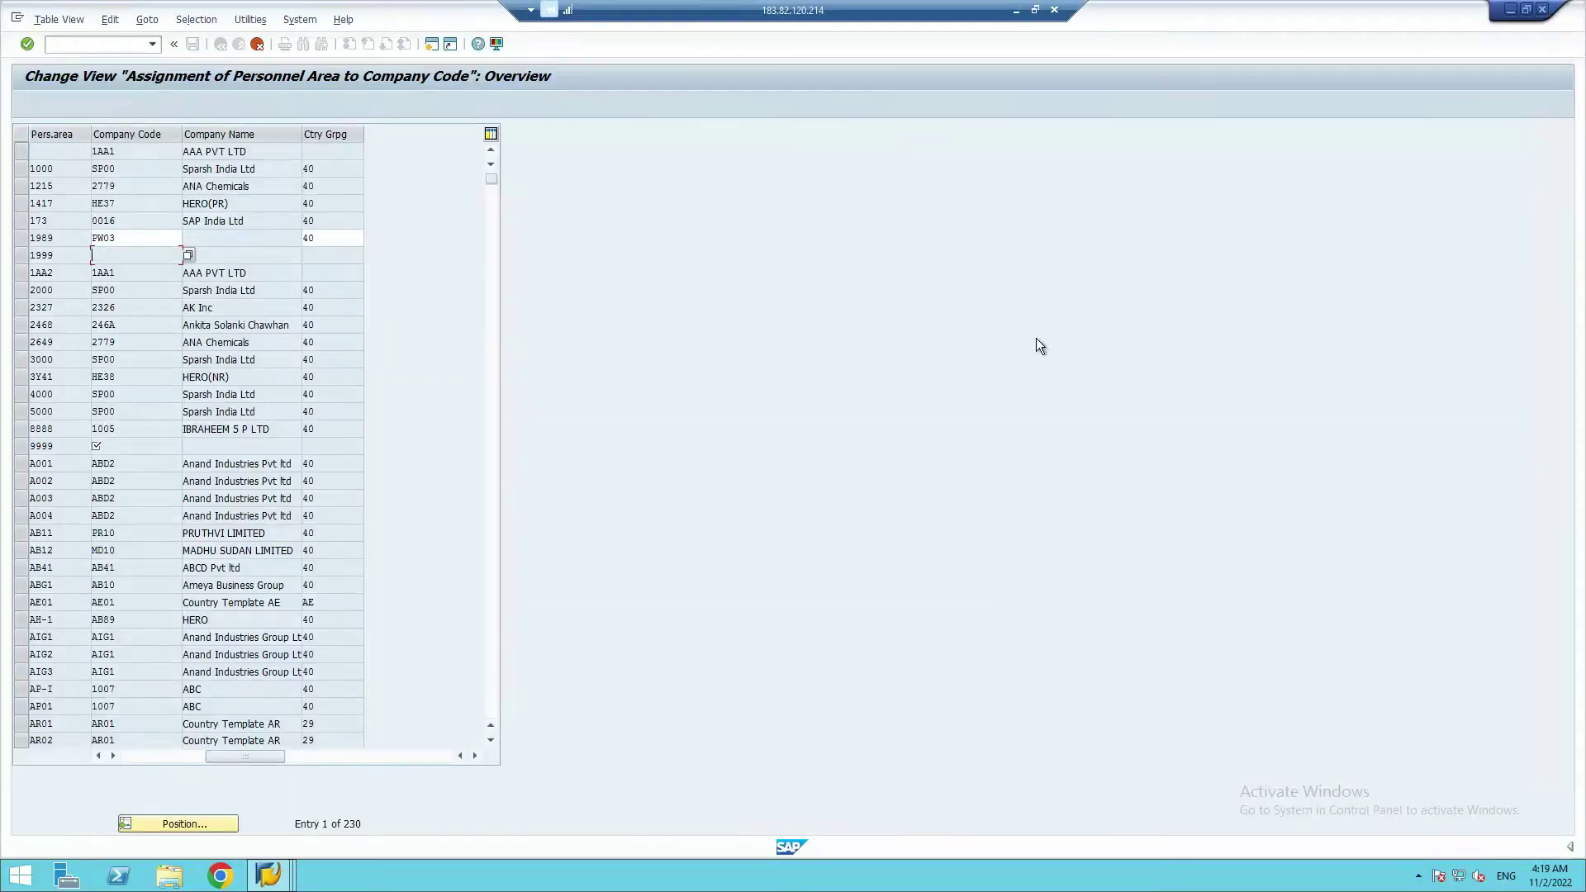
pyautogui.click(258, 43)
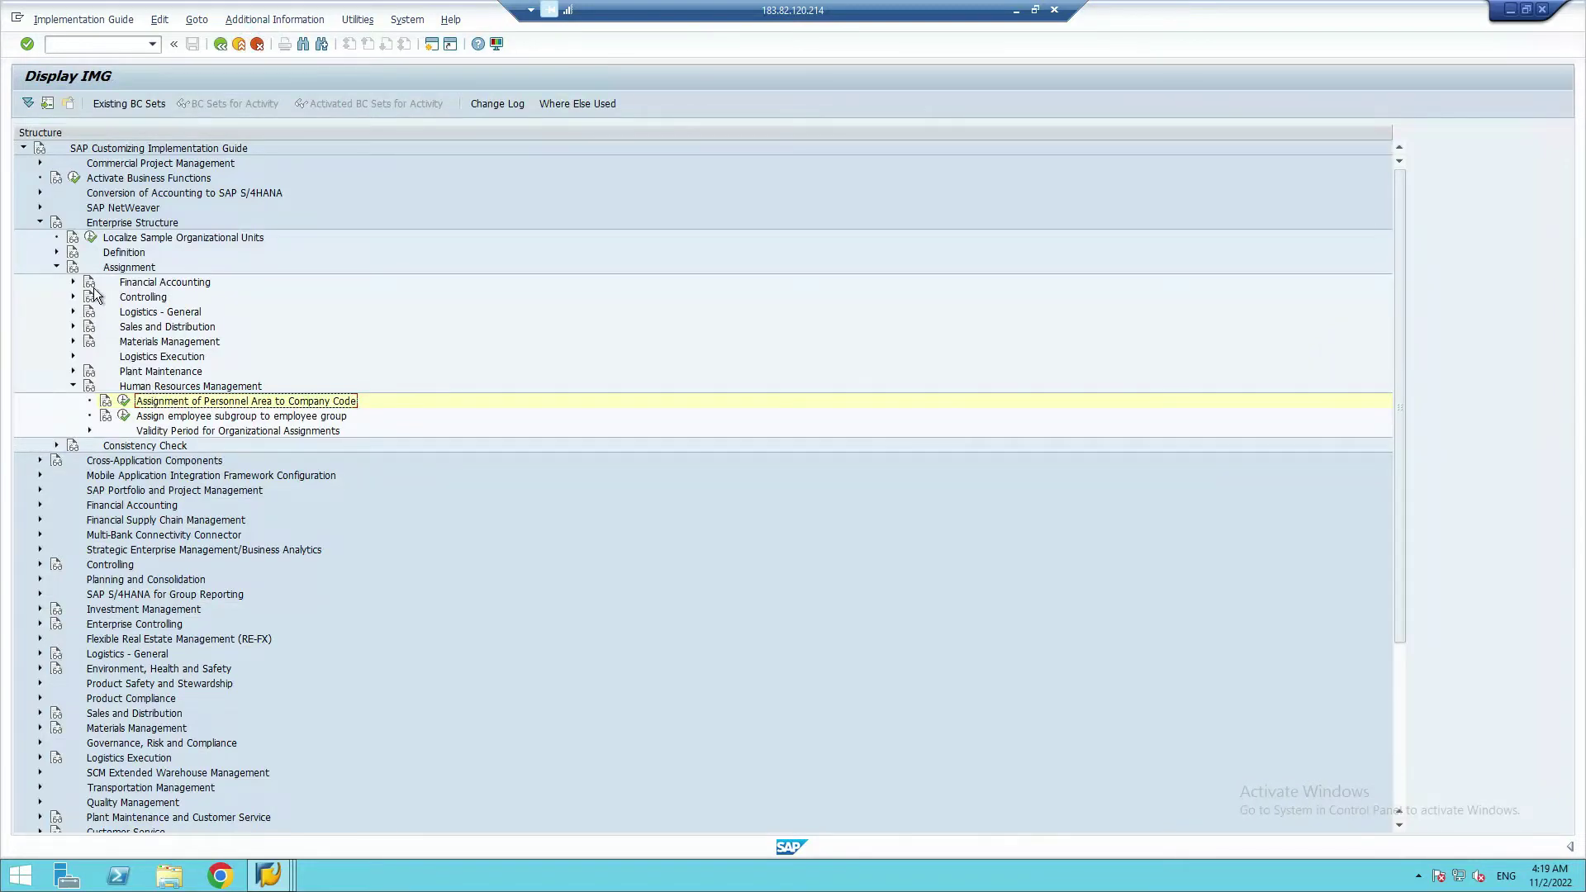
pyautogui.click(56, 267)
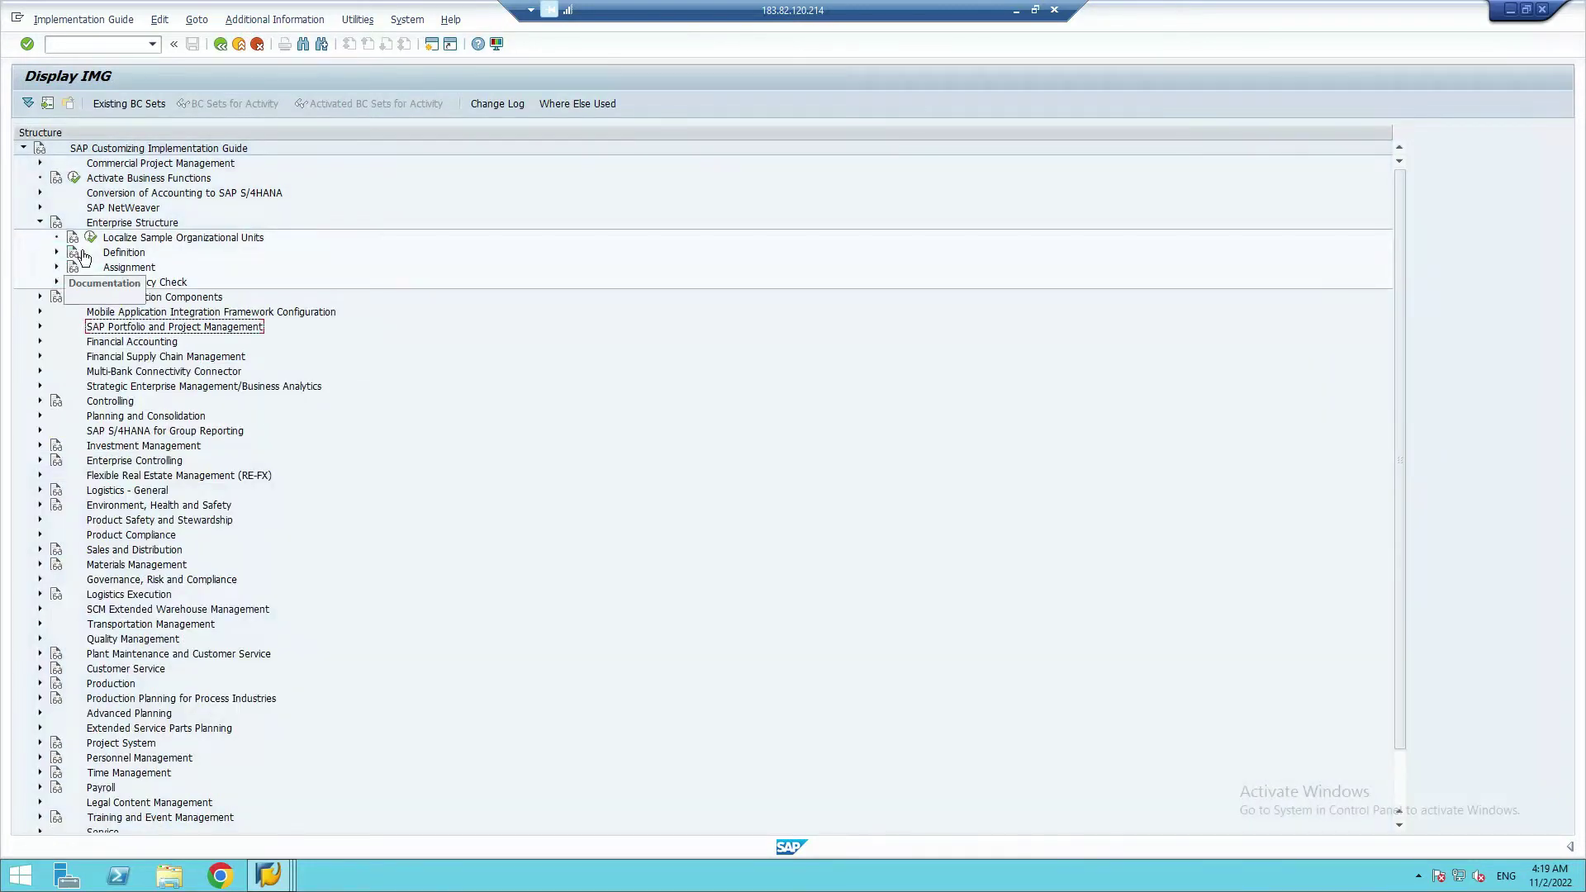
pyautogui.click(57, 252)
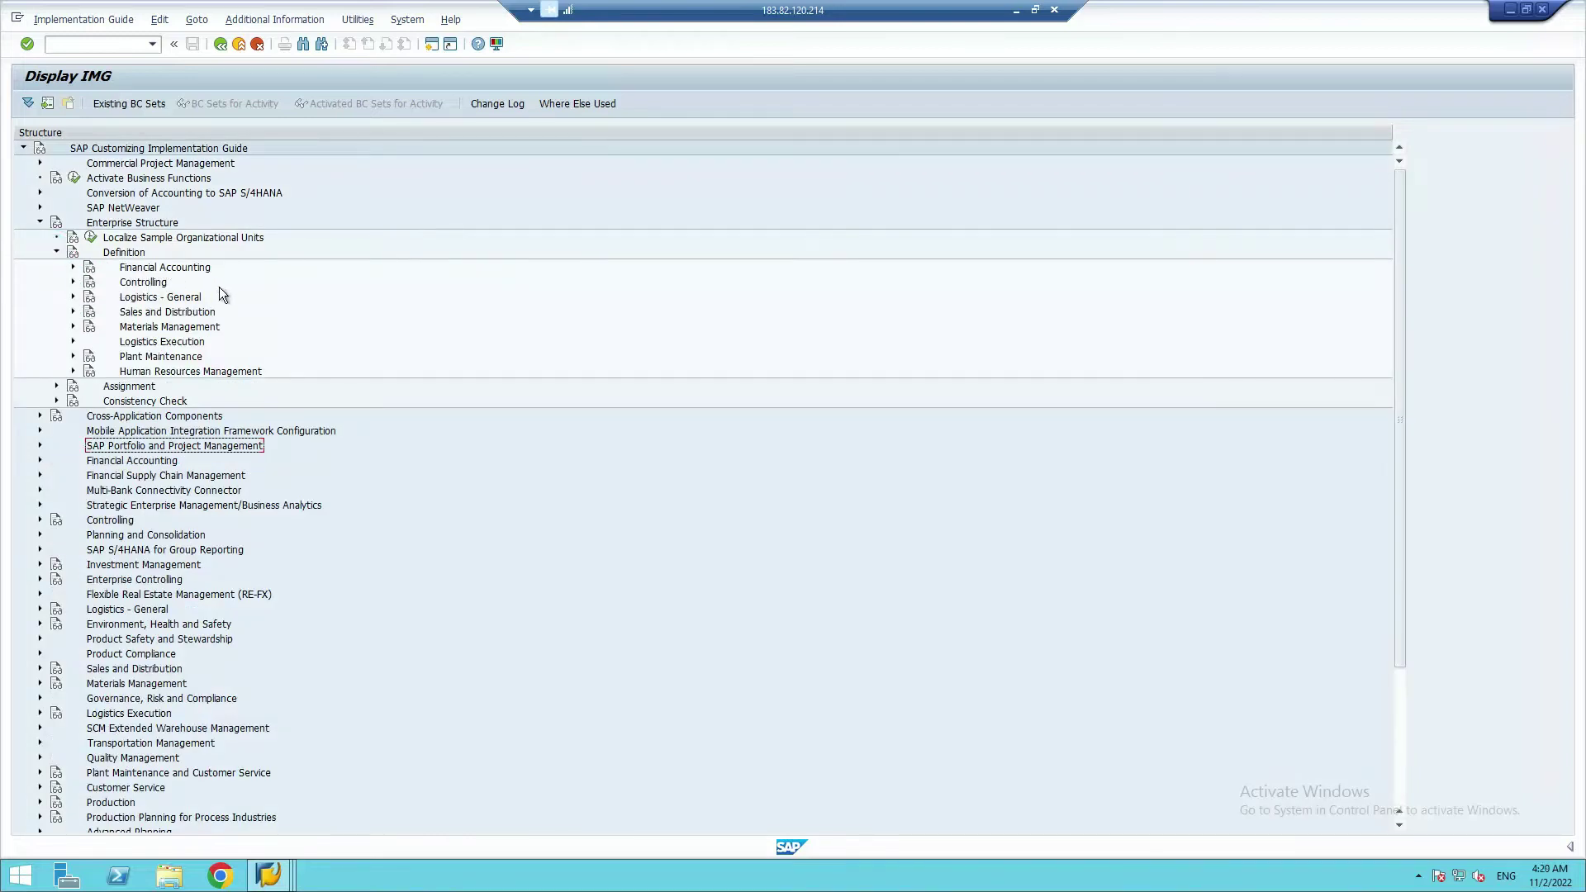
pyautogui.click(73, 267)
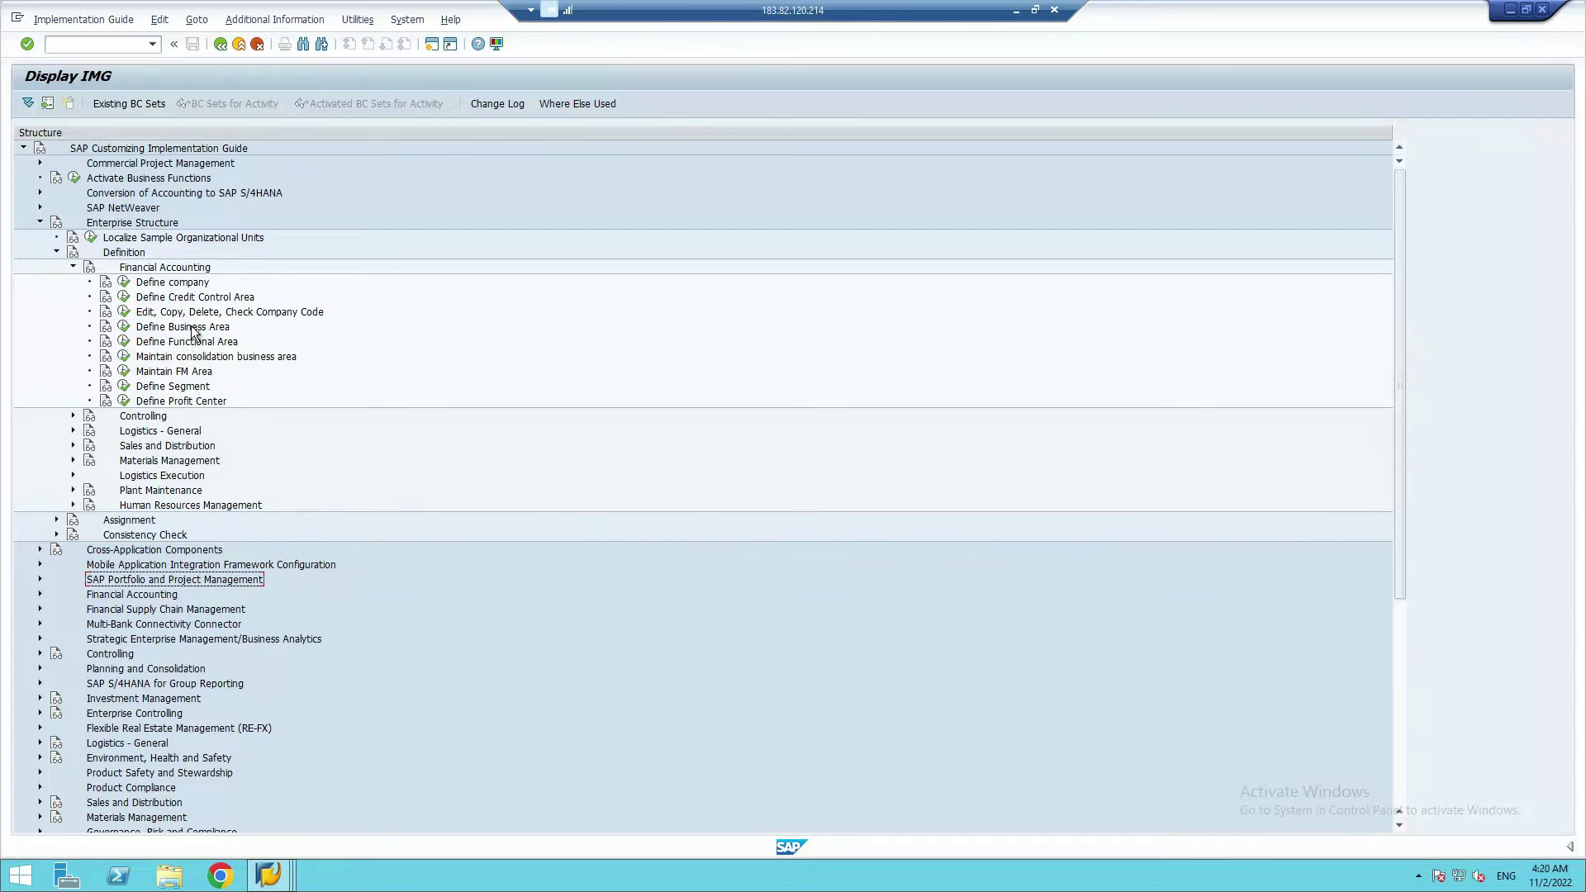
# - View the entries of the Define company and Define Credit Control Area activities, returning to the implementation guide each time
pyautogui.click(124, 281)
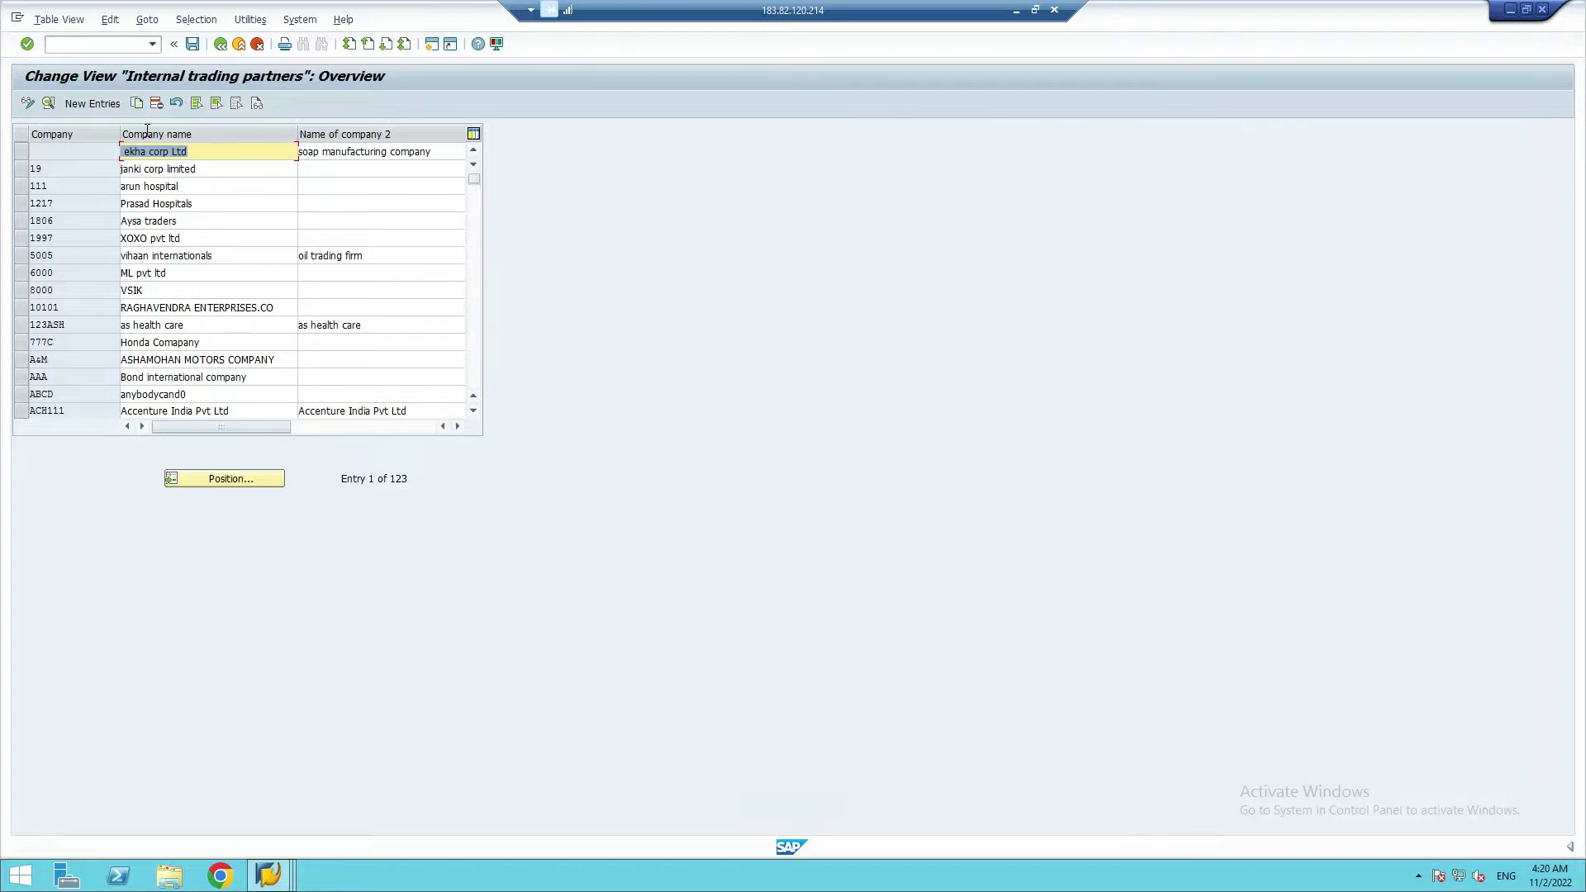
pyautogui.click(220, 44)
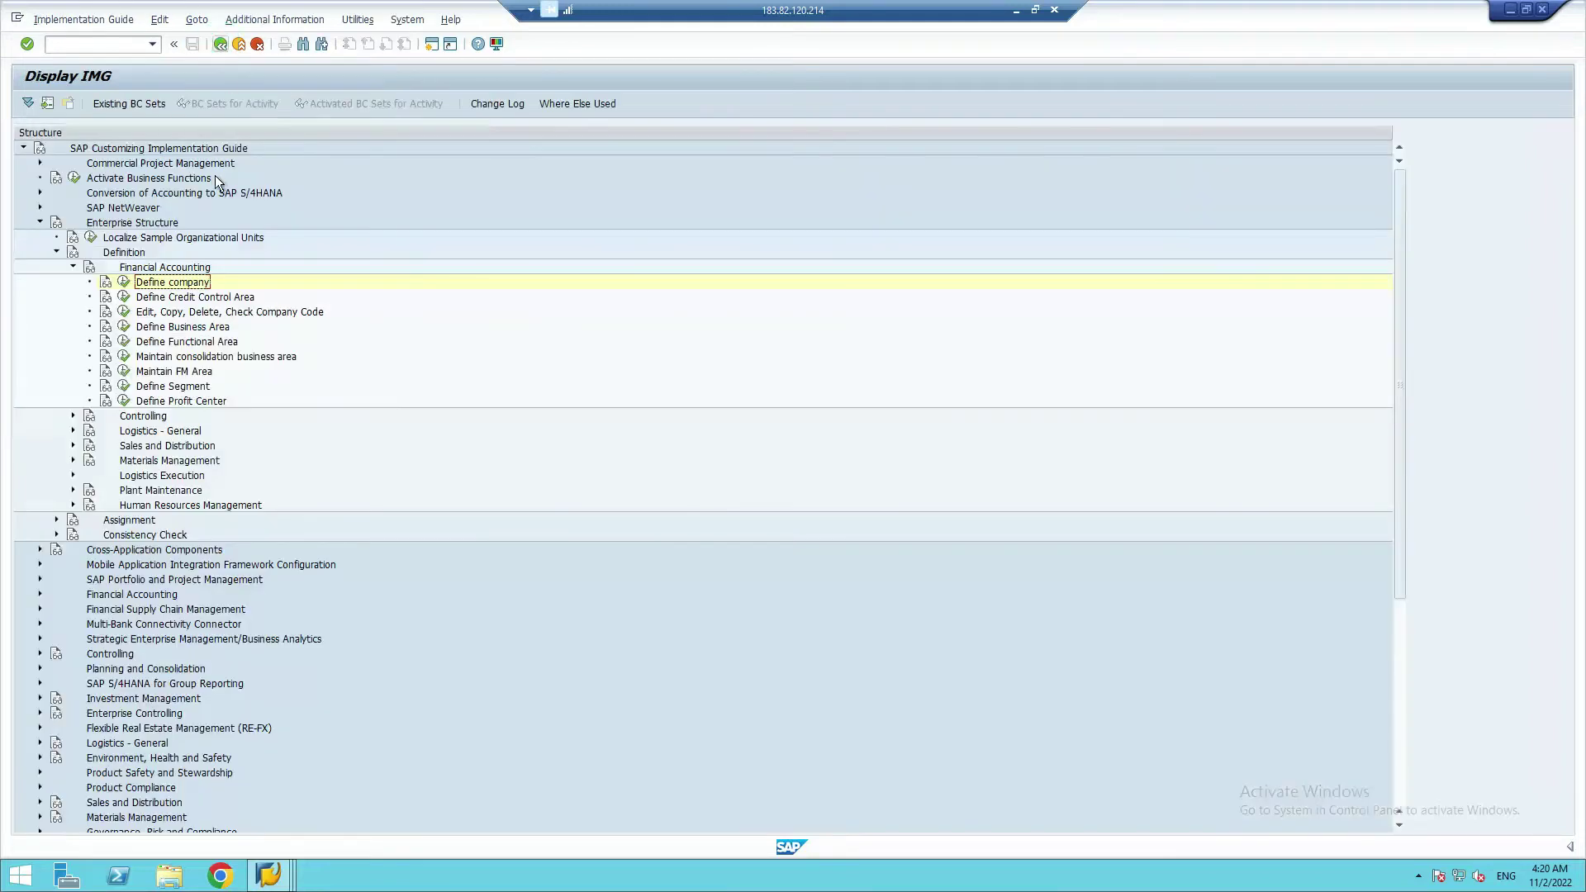
pyautogui.click(124, 298)
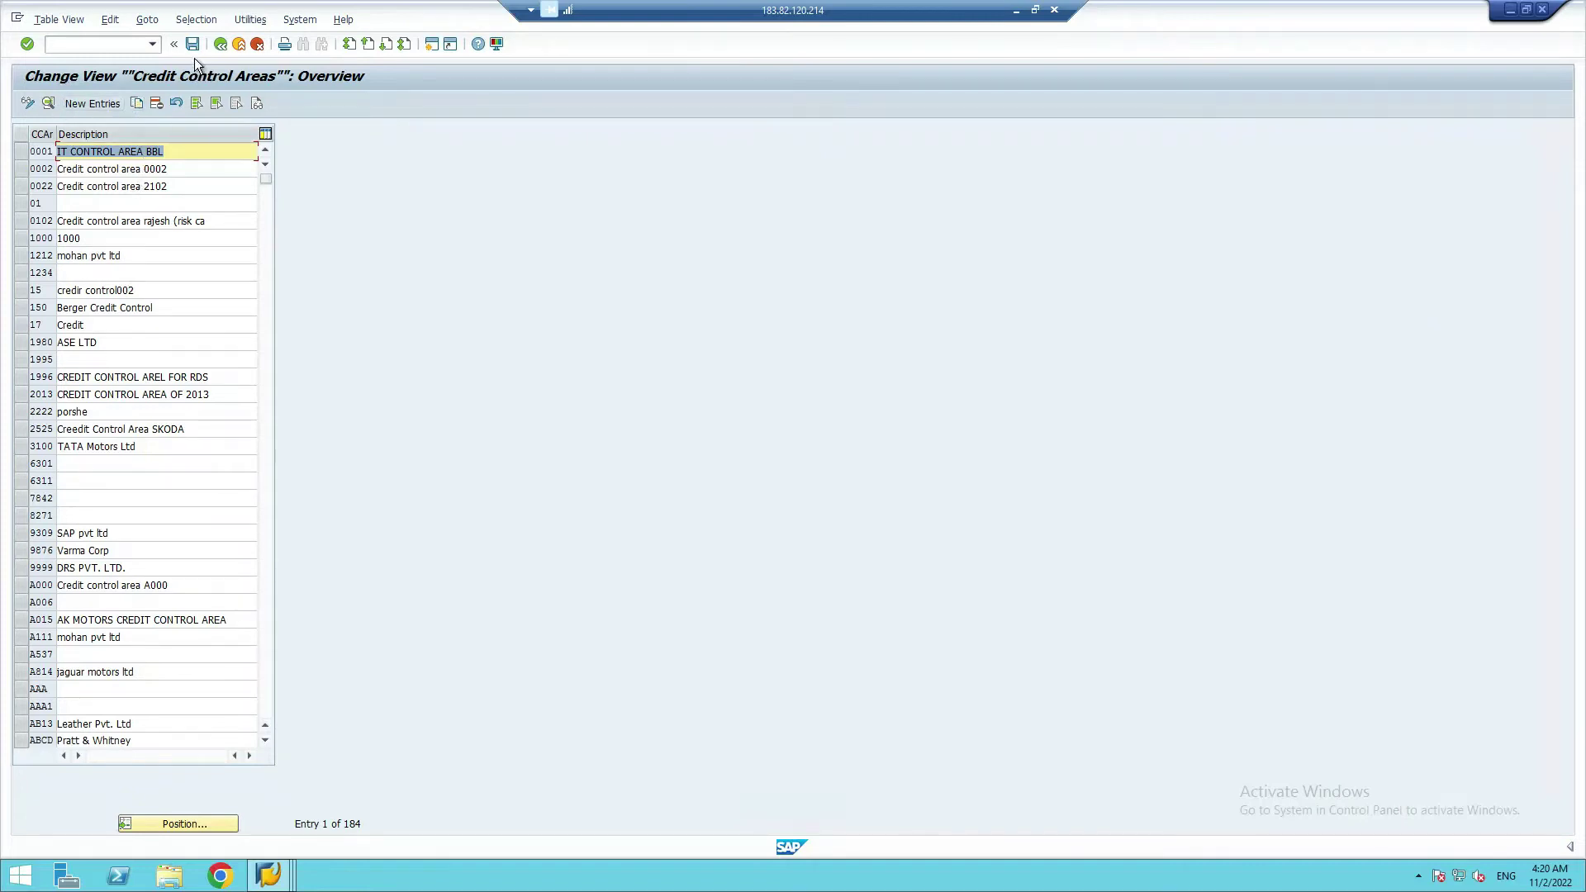
pyautogui.click(220, 44)
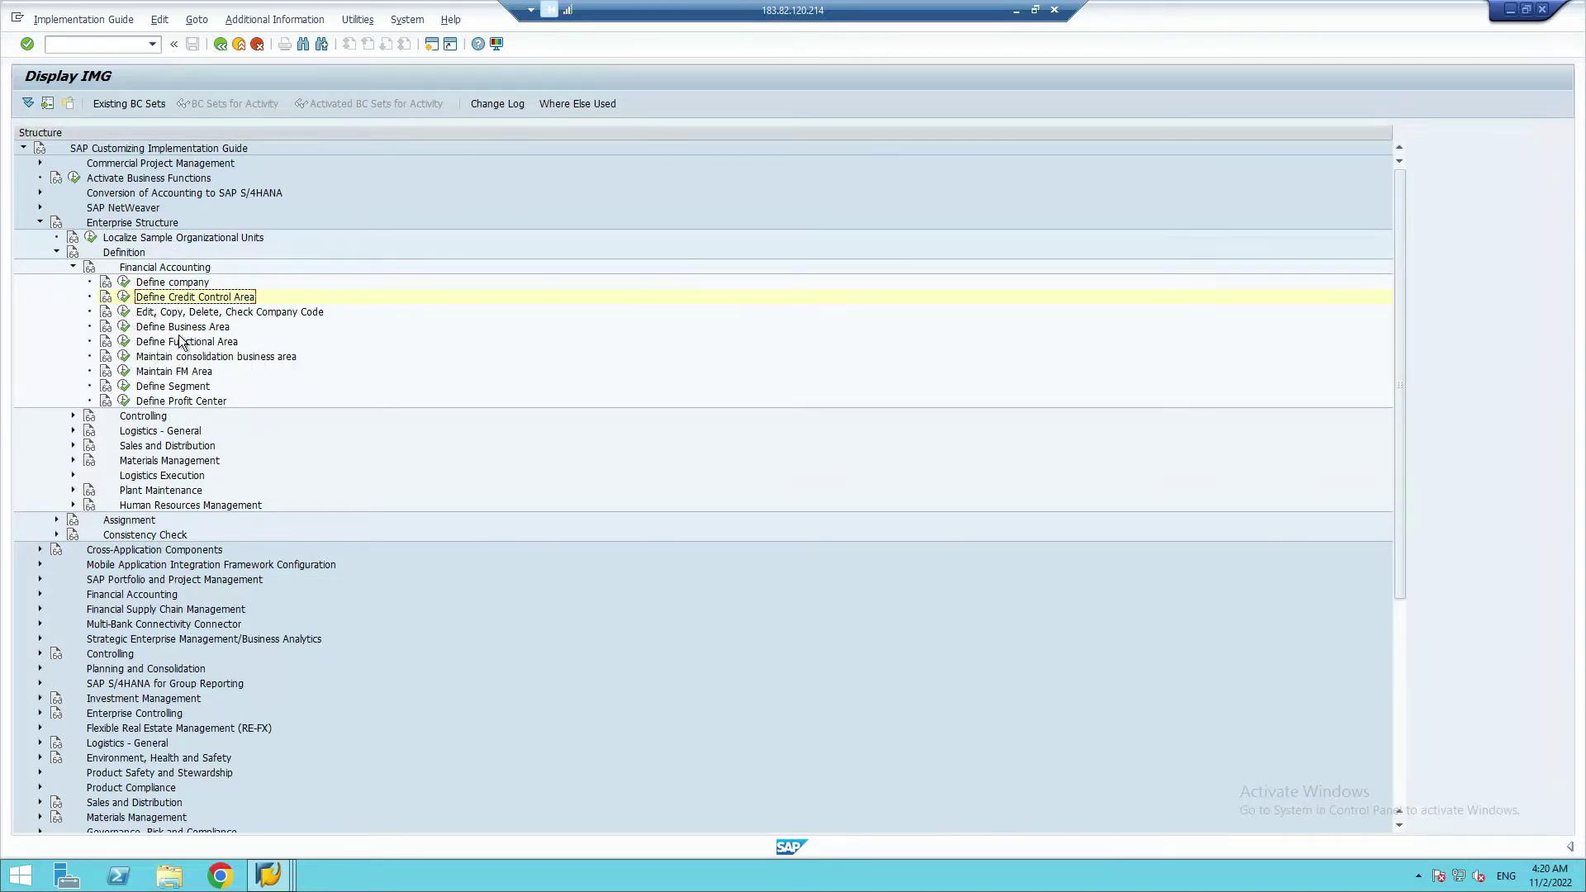
# - View the company code overview through the Edit Company Code Data activity, and return to the implementation guide
pyautogui.click(124, 313)
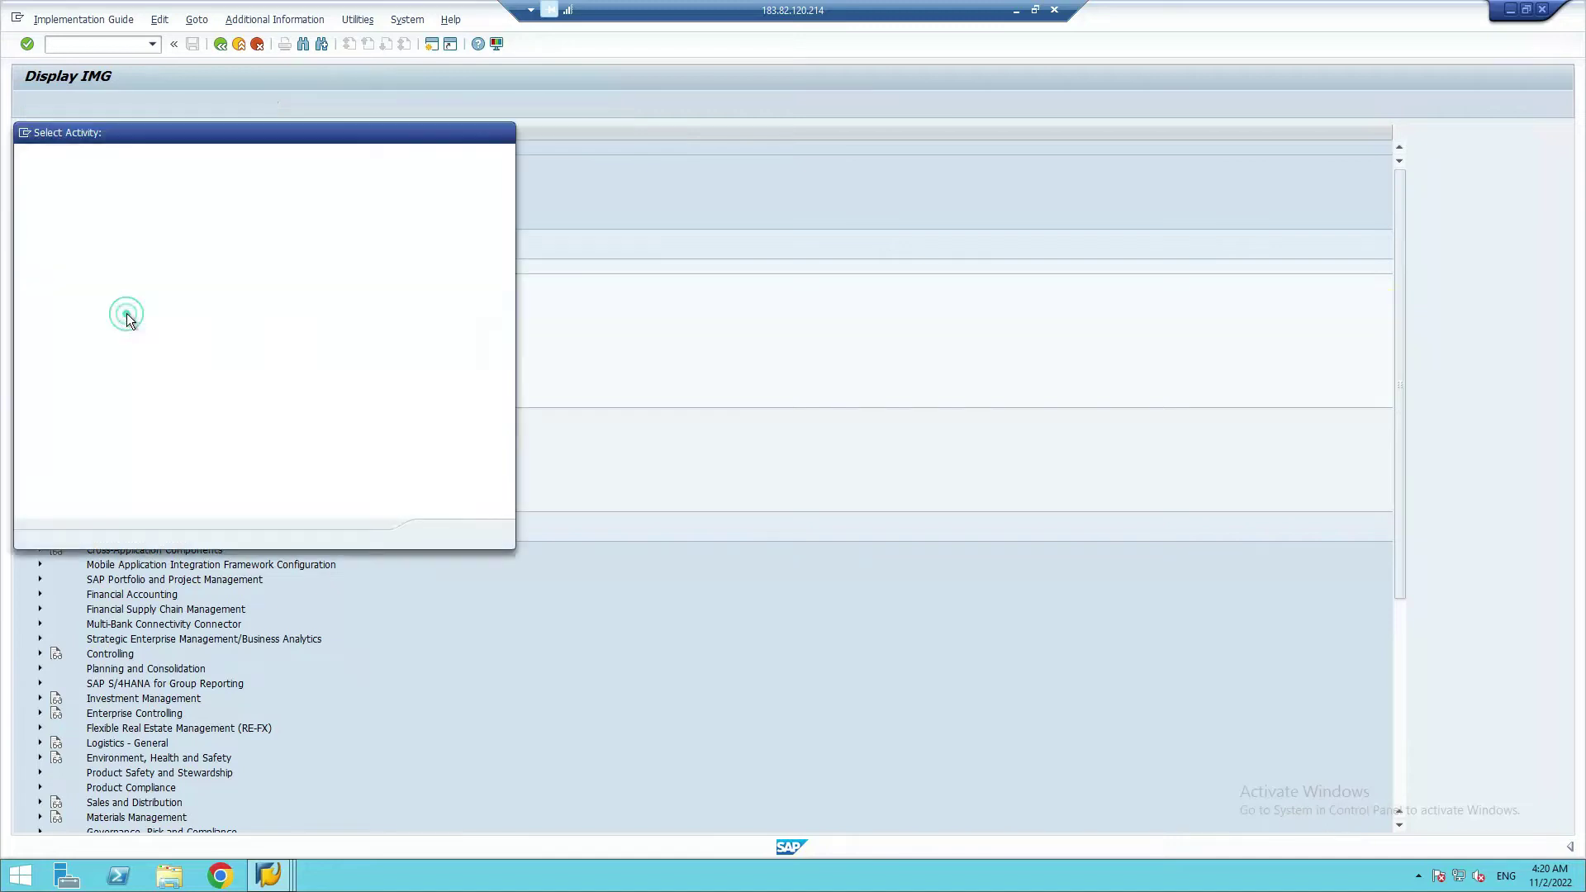
pyautogui.doubleClick(106, 211)
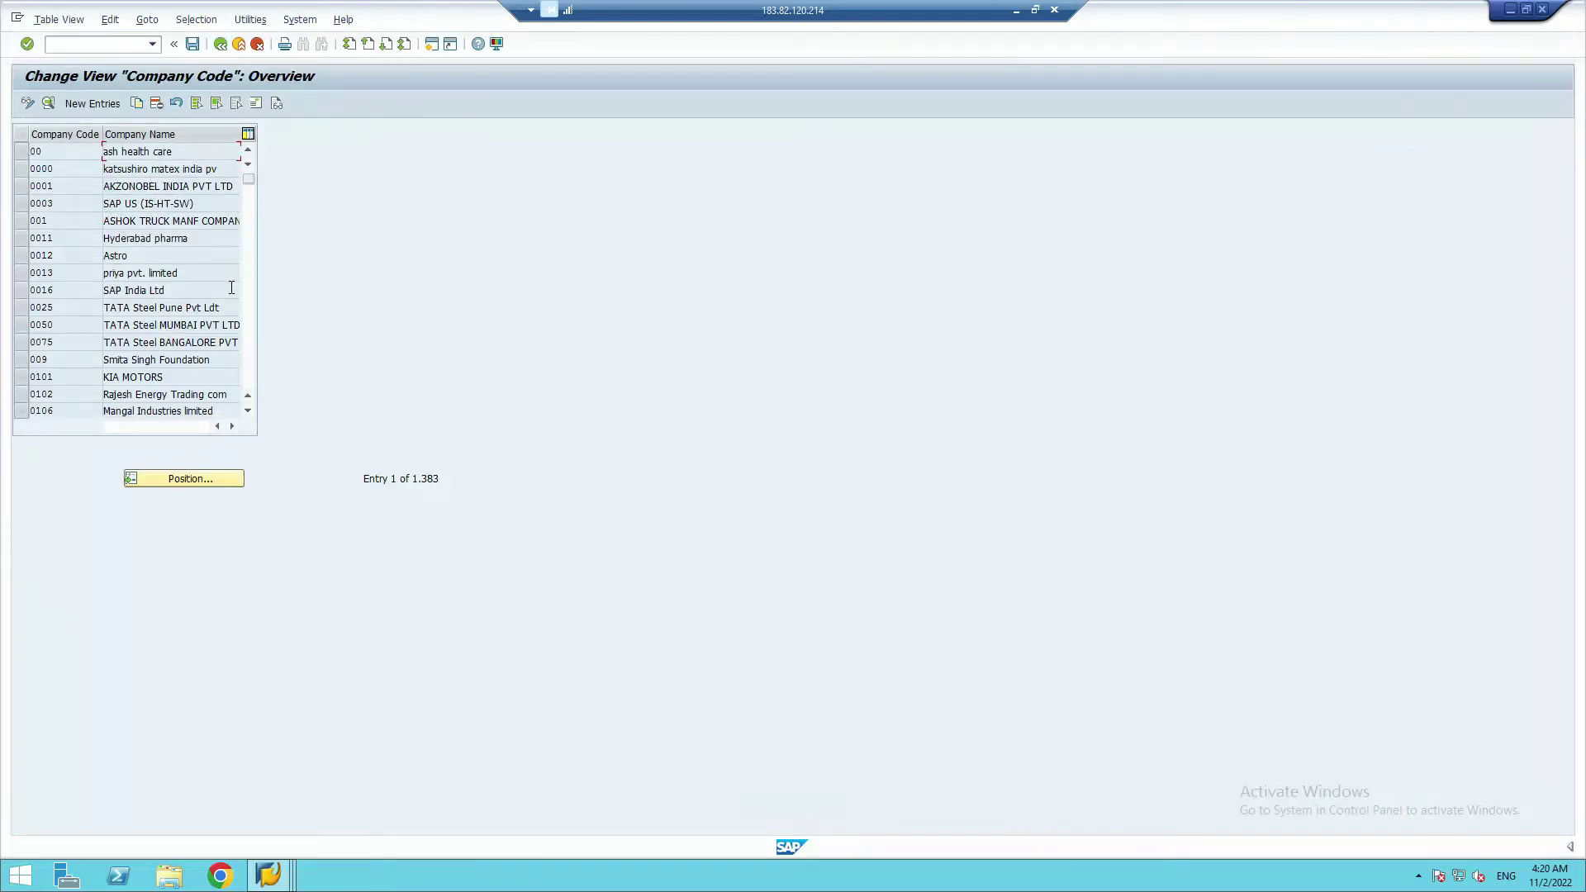
pyautogui.click(222, 45)
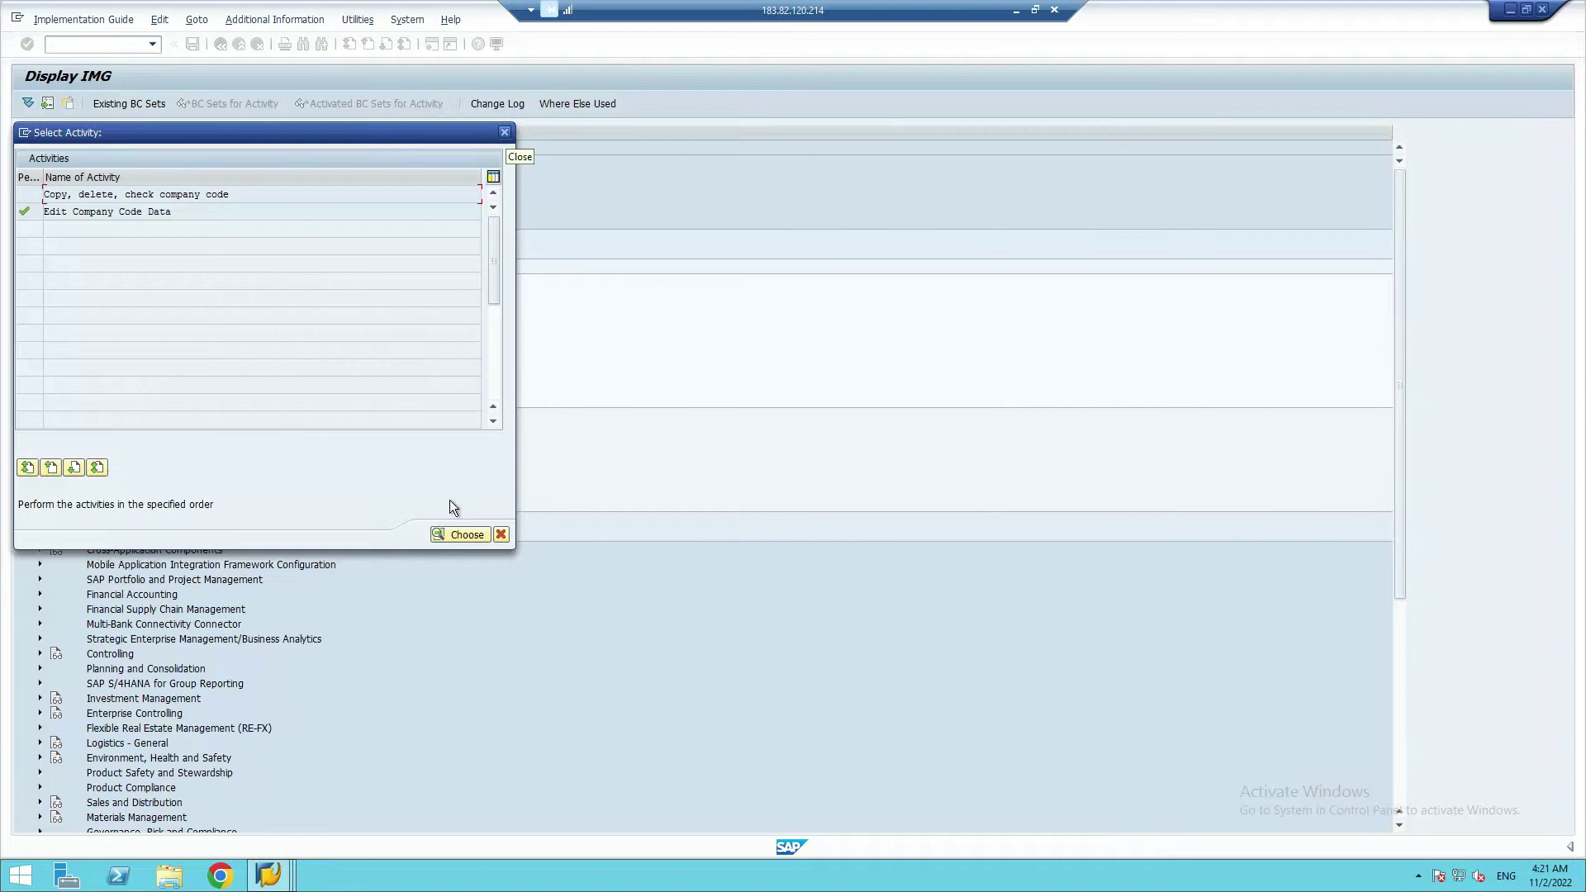
pyautogui.click(501, 535)
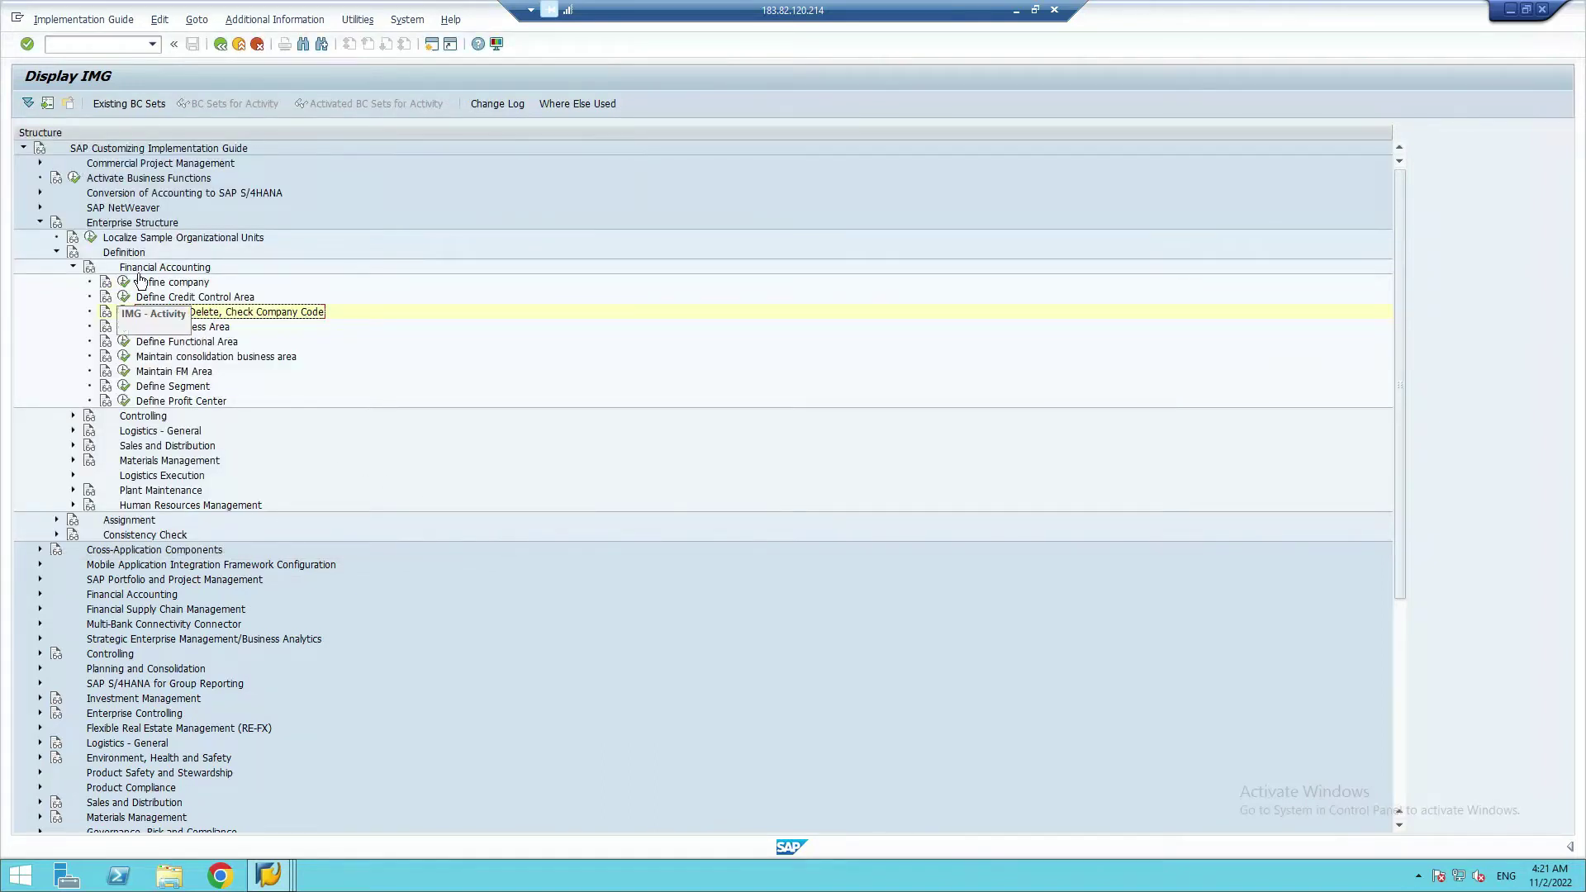
# - Recheck the company code note in the Google Sheet, then review SAP's Define company entries again and collapse Financial Accounting
pyautogui.click(1016, 10)
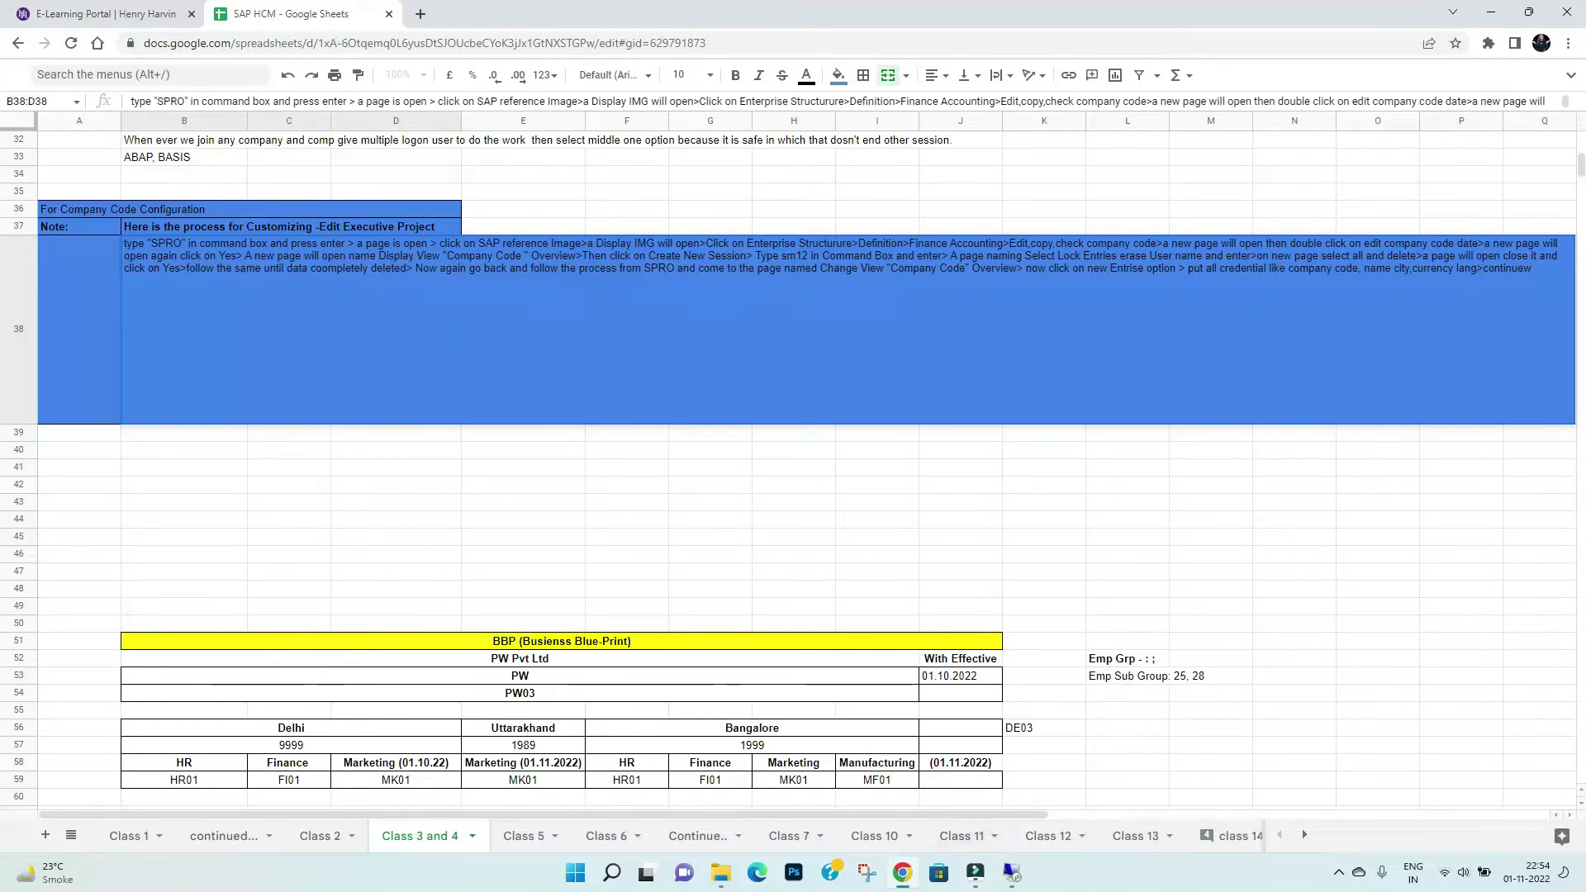
pyautogui.click(1024, 875)
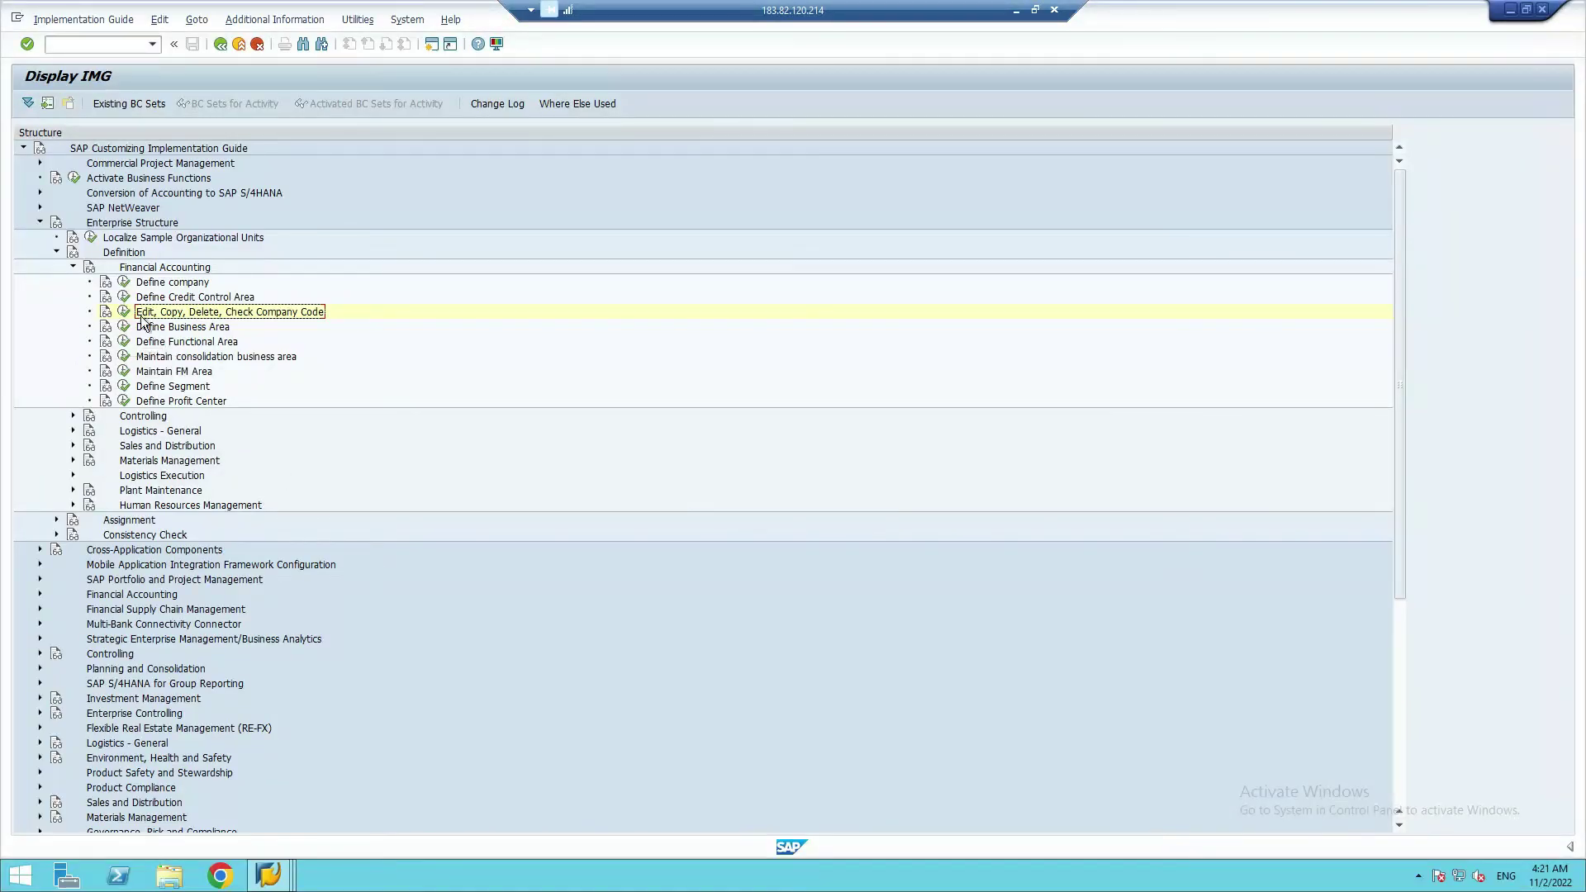
pyautogui.click(134, 284)
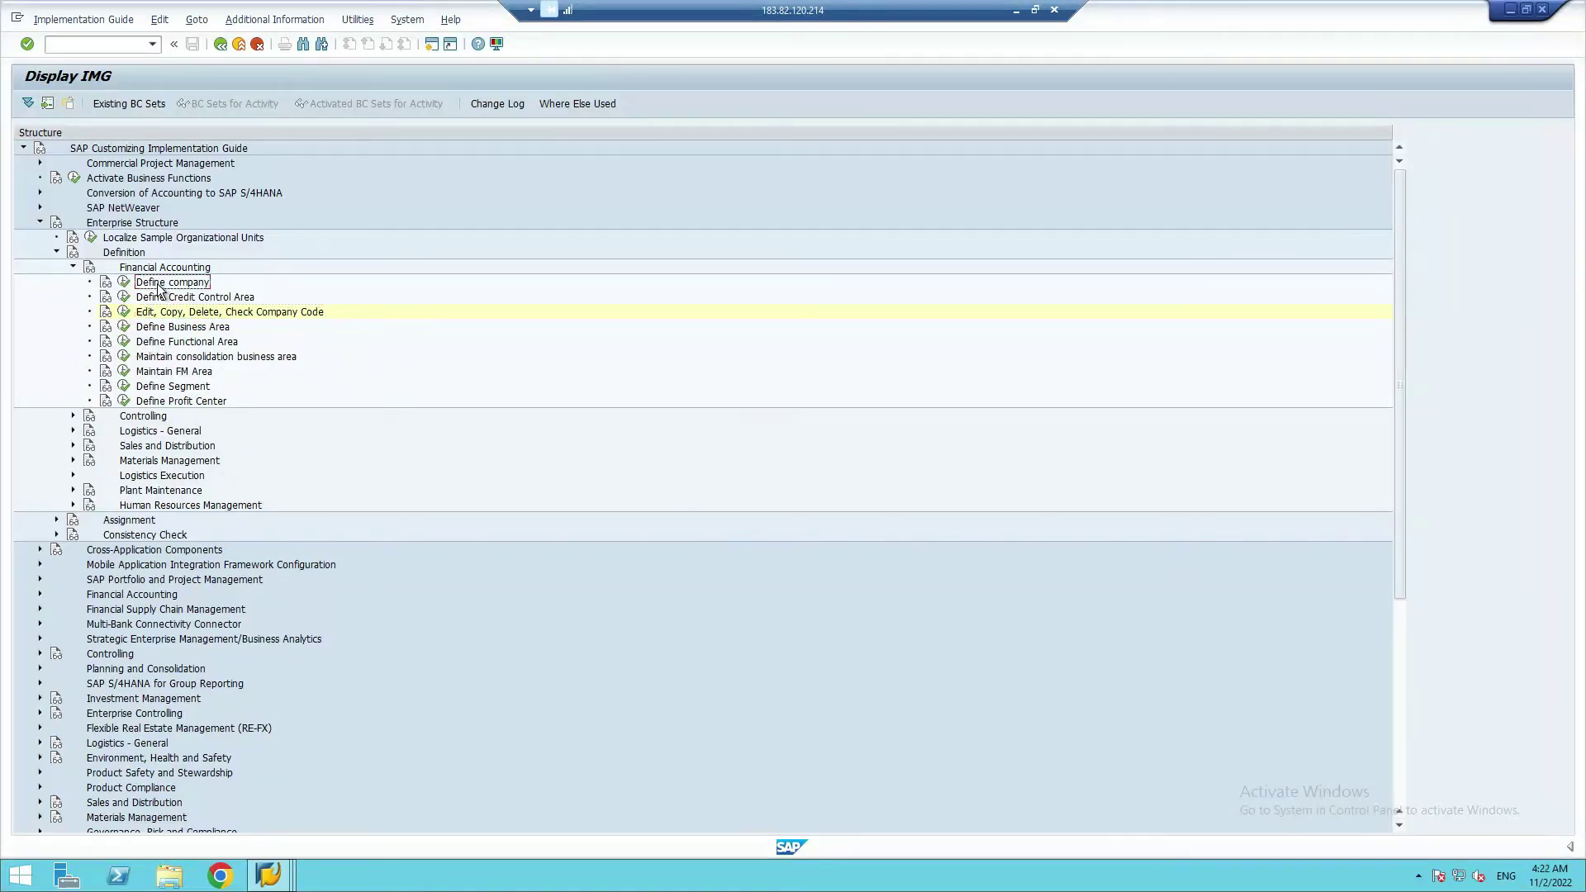
pyautogui.click(123, 282)
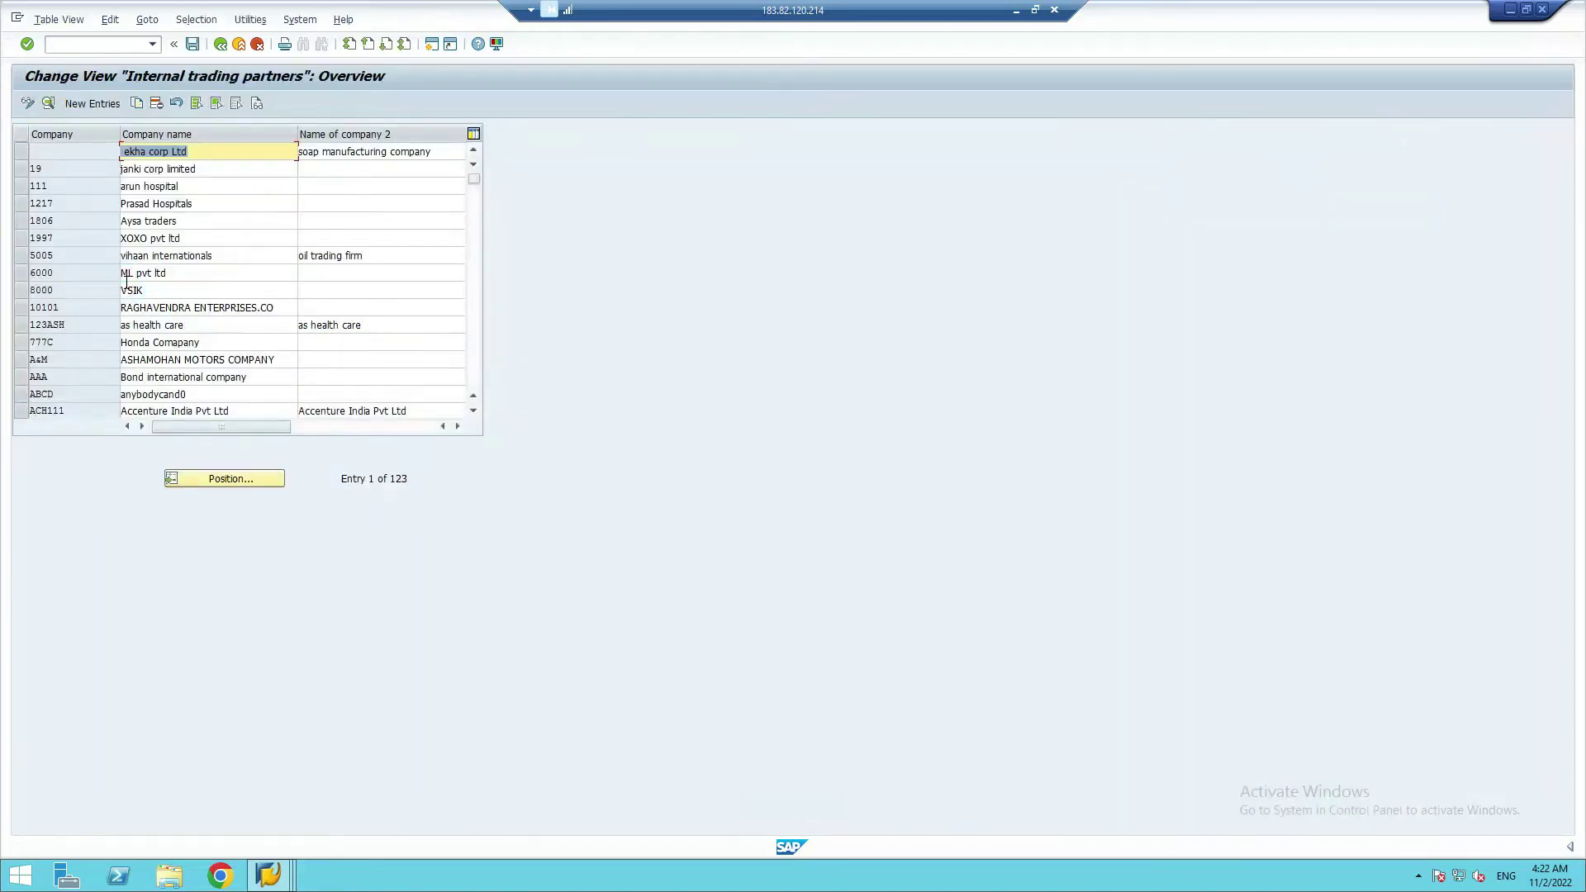
pyautogui.click(219, 43)
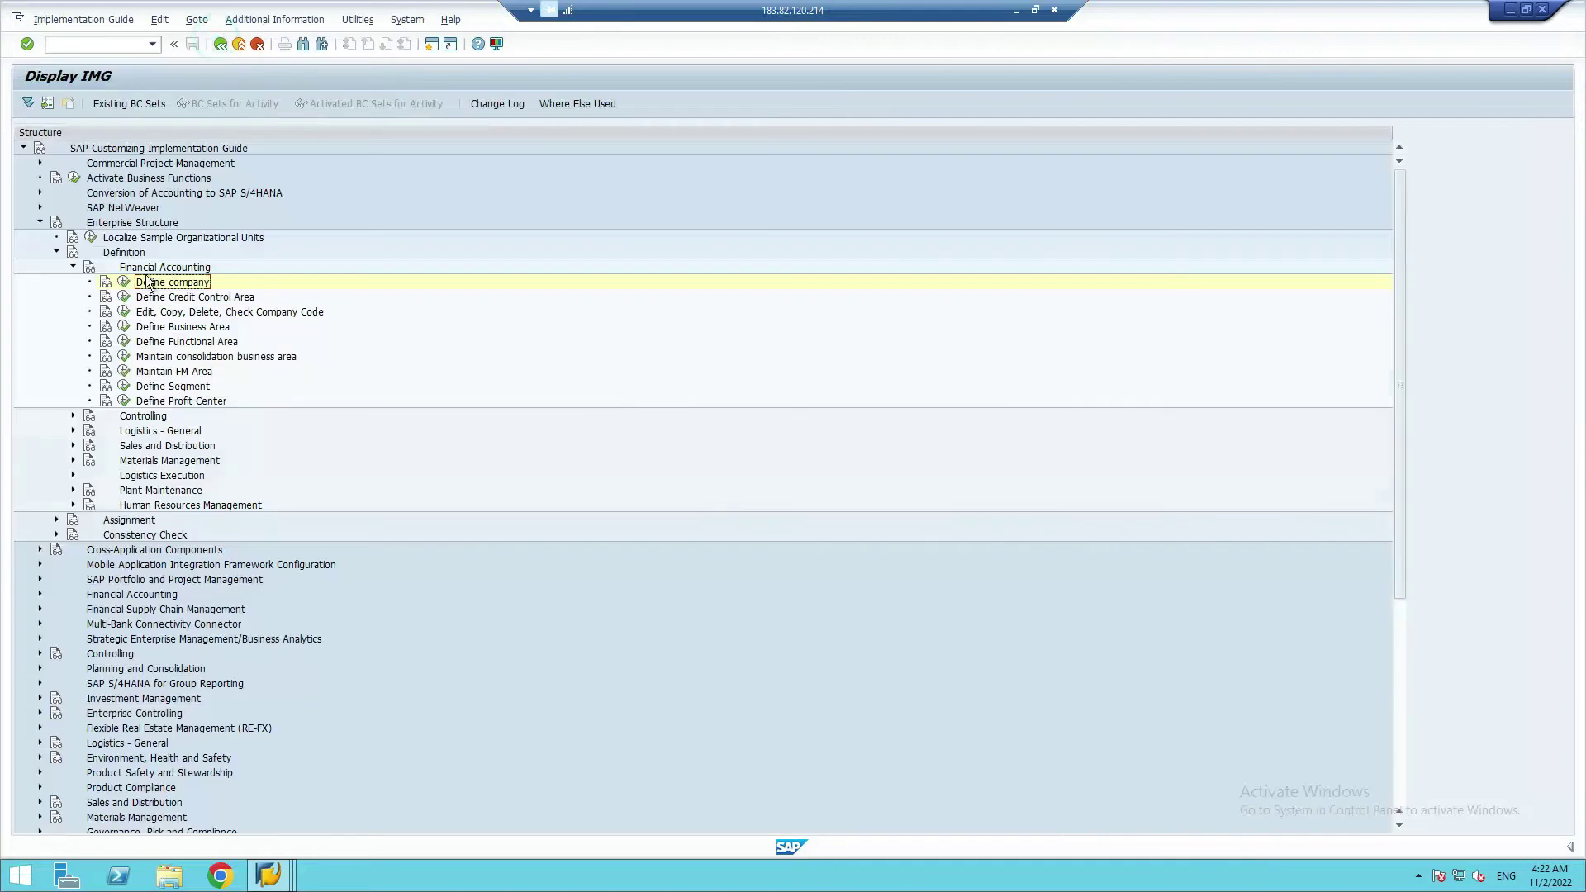
pyautogui.click(73, 268)
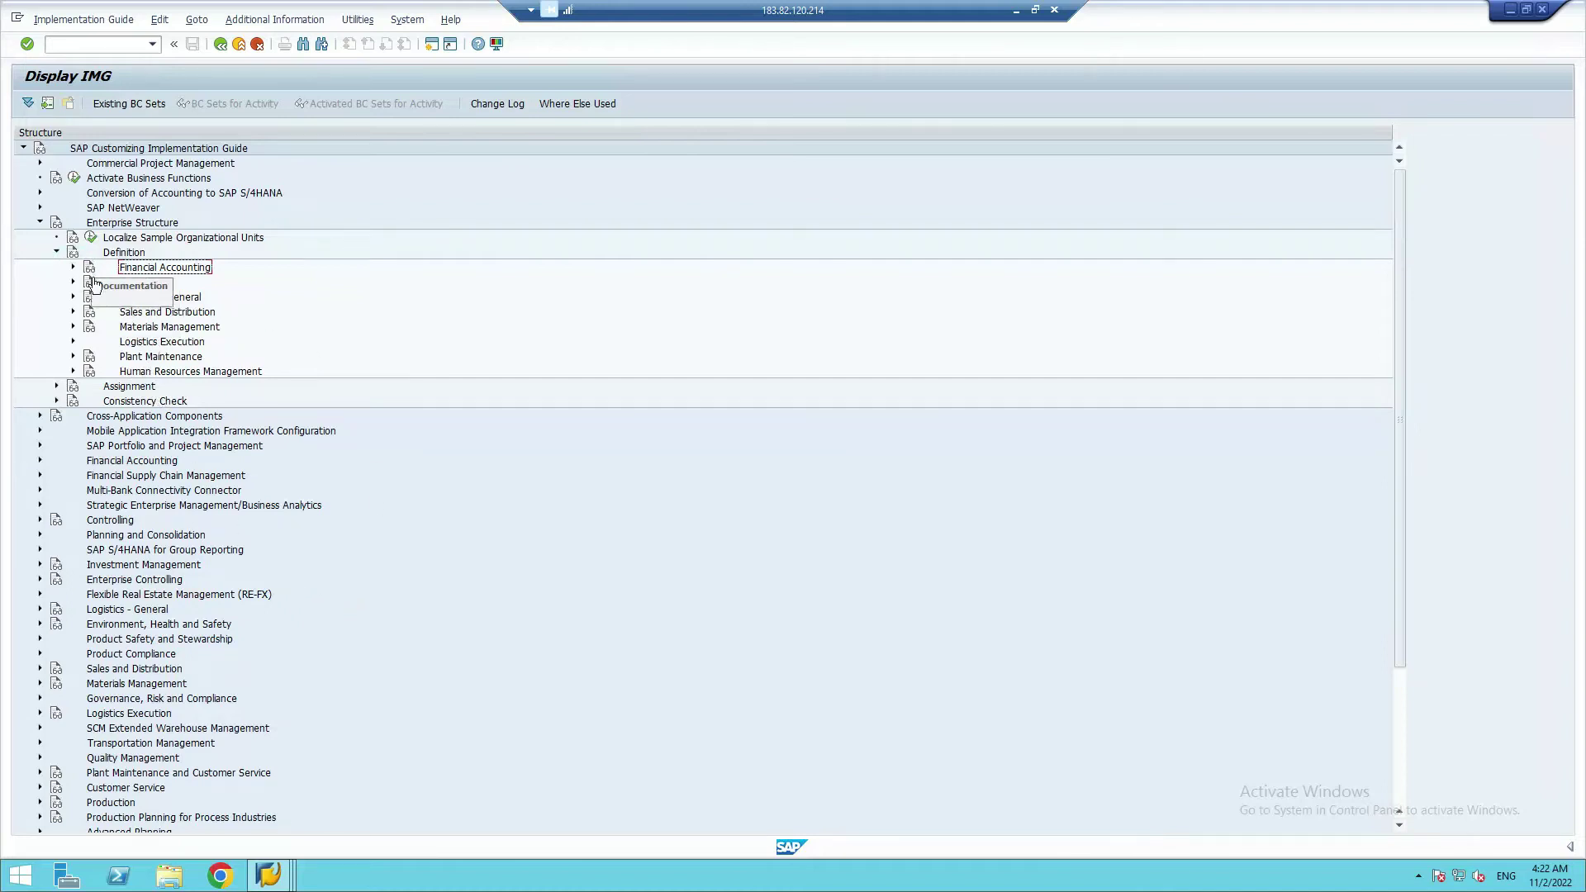
# - View the Assignment of Personnel Area to Company Code entries under Enterprise Structure > Assignment > Human Resources Management, and return to the implementation guide
pyautogui.click(55, 252)
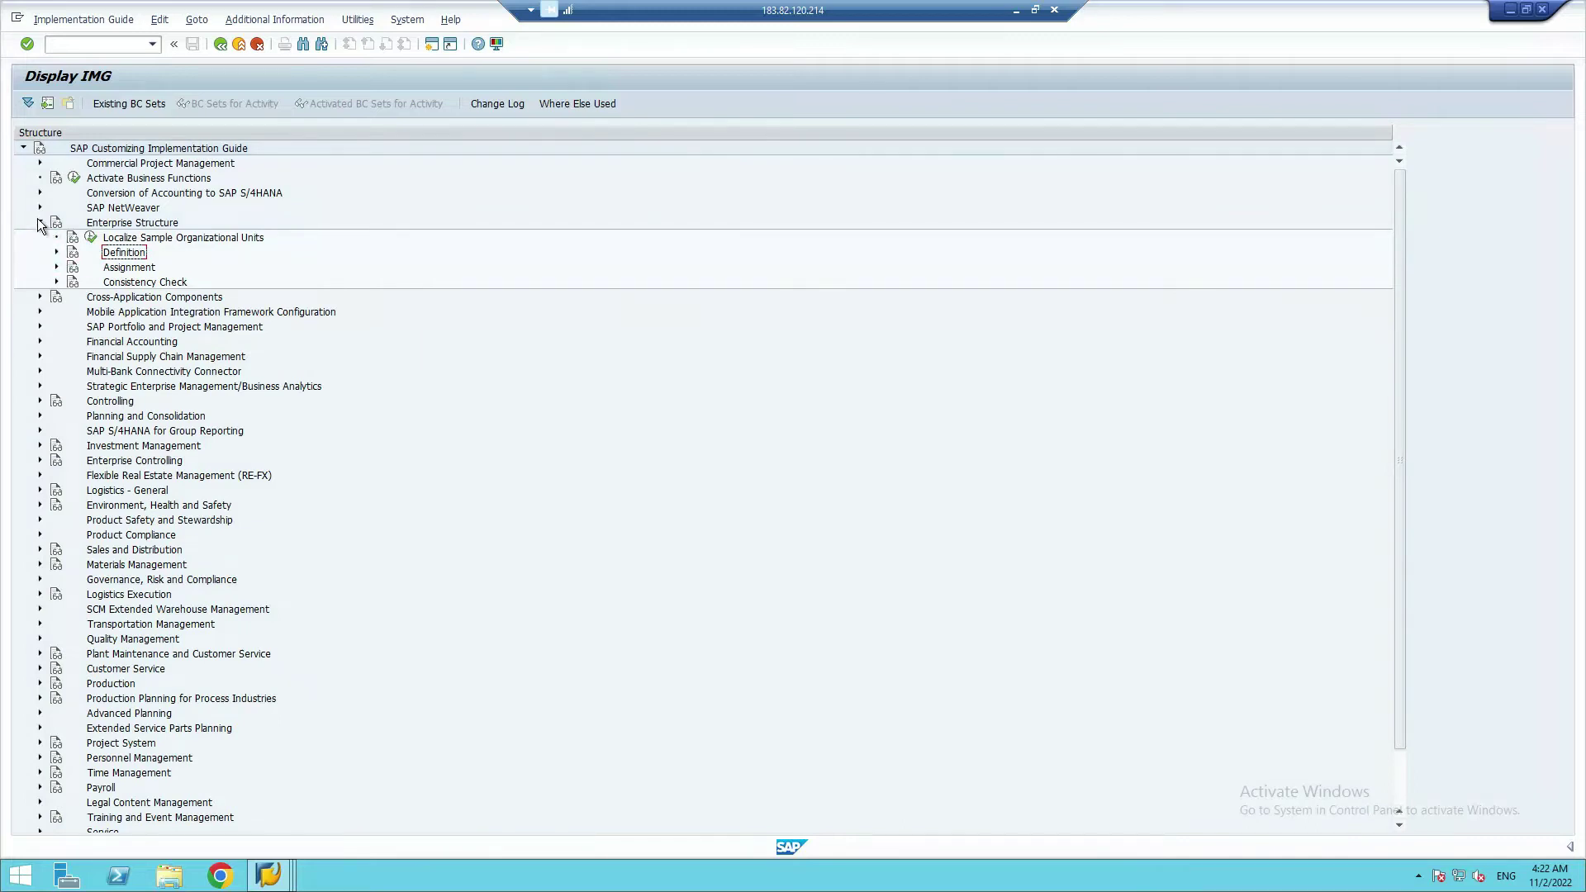
pyautogui.click(39, 223)
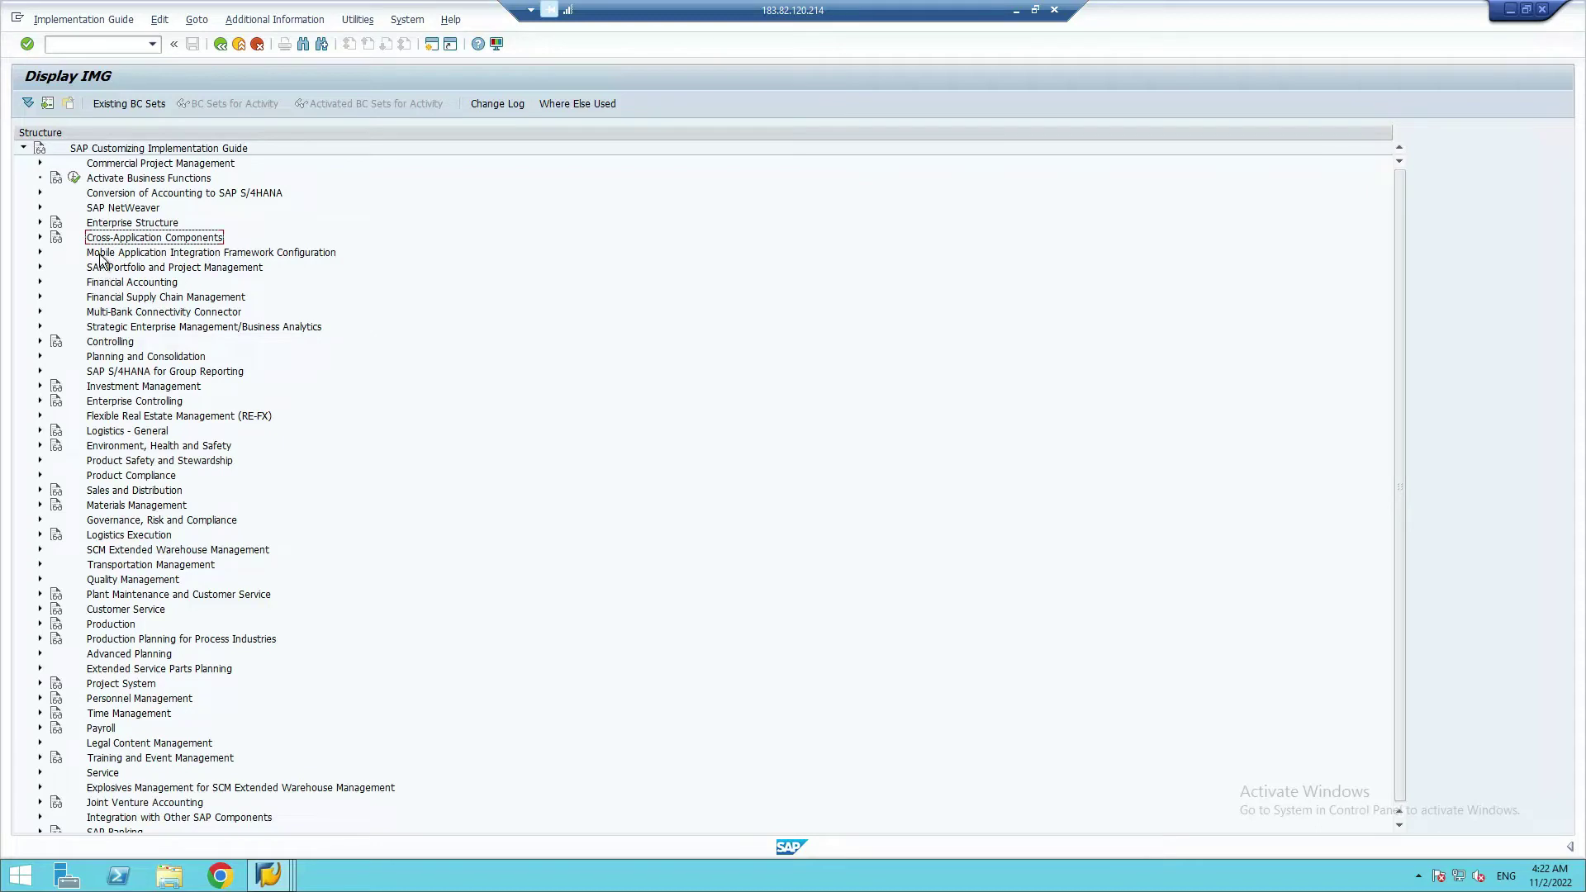
pyautogui.click(39, 223)
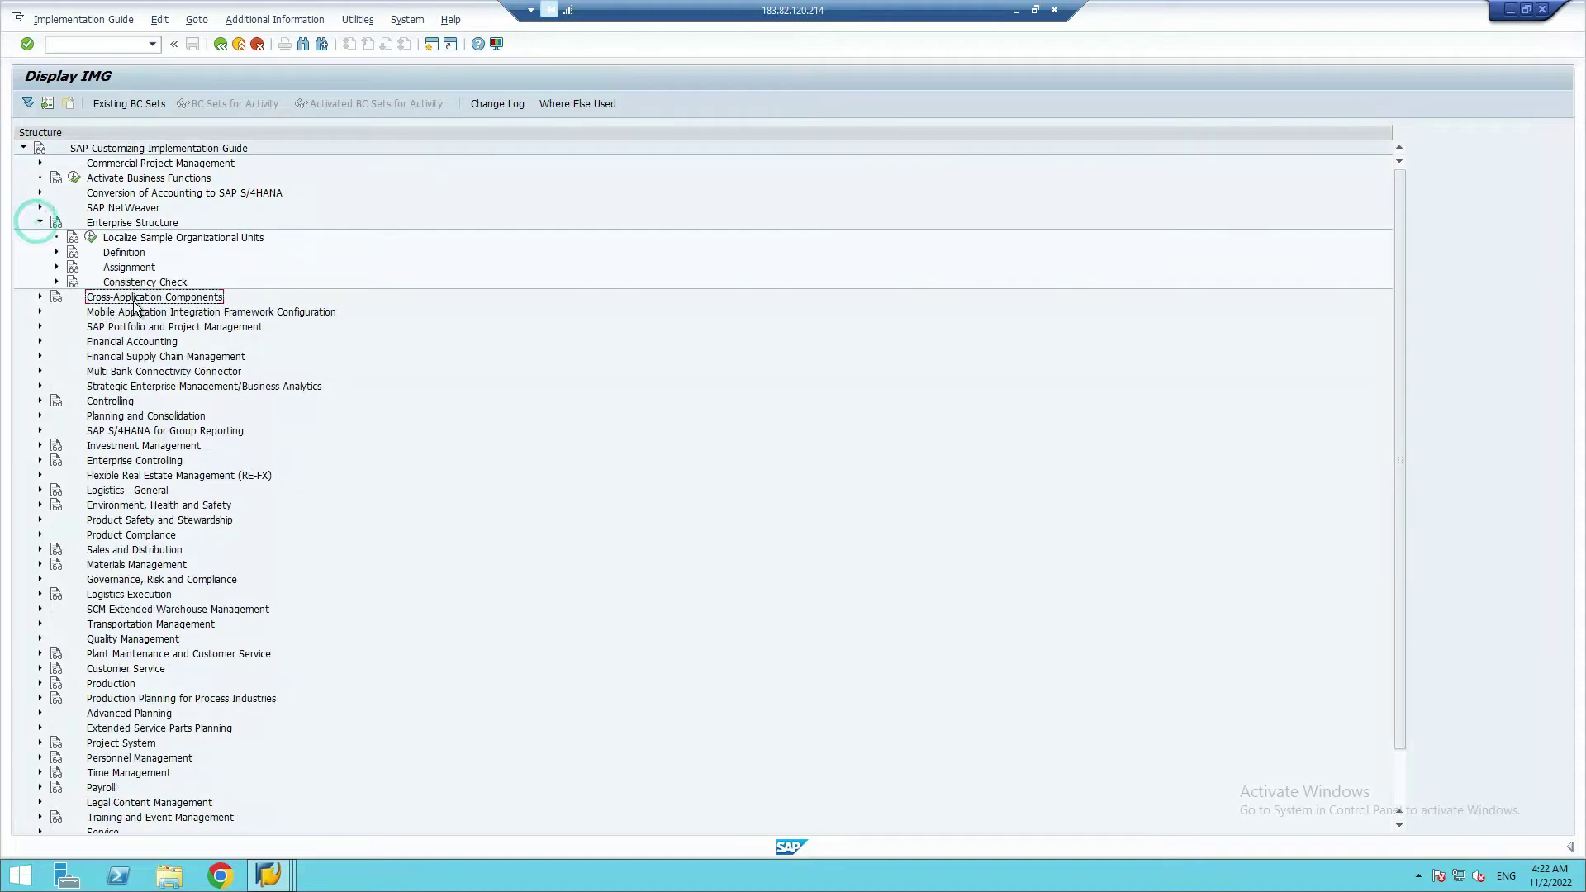
pyautogui.click(56, 266)
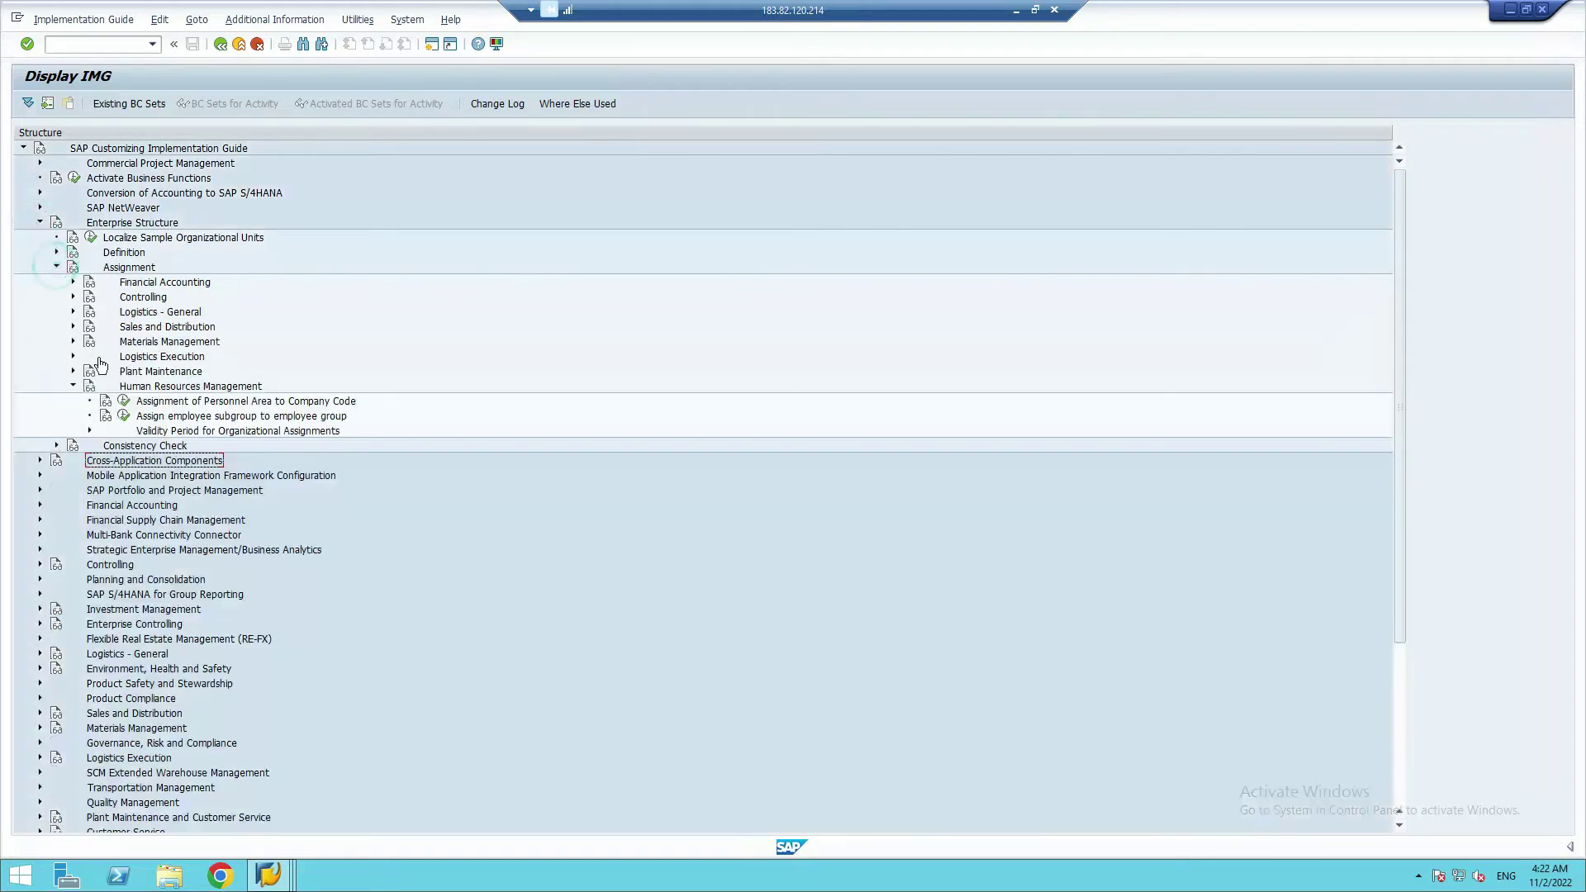
pyautogui.click(124, 404)
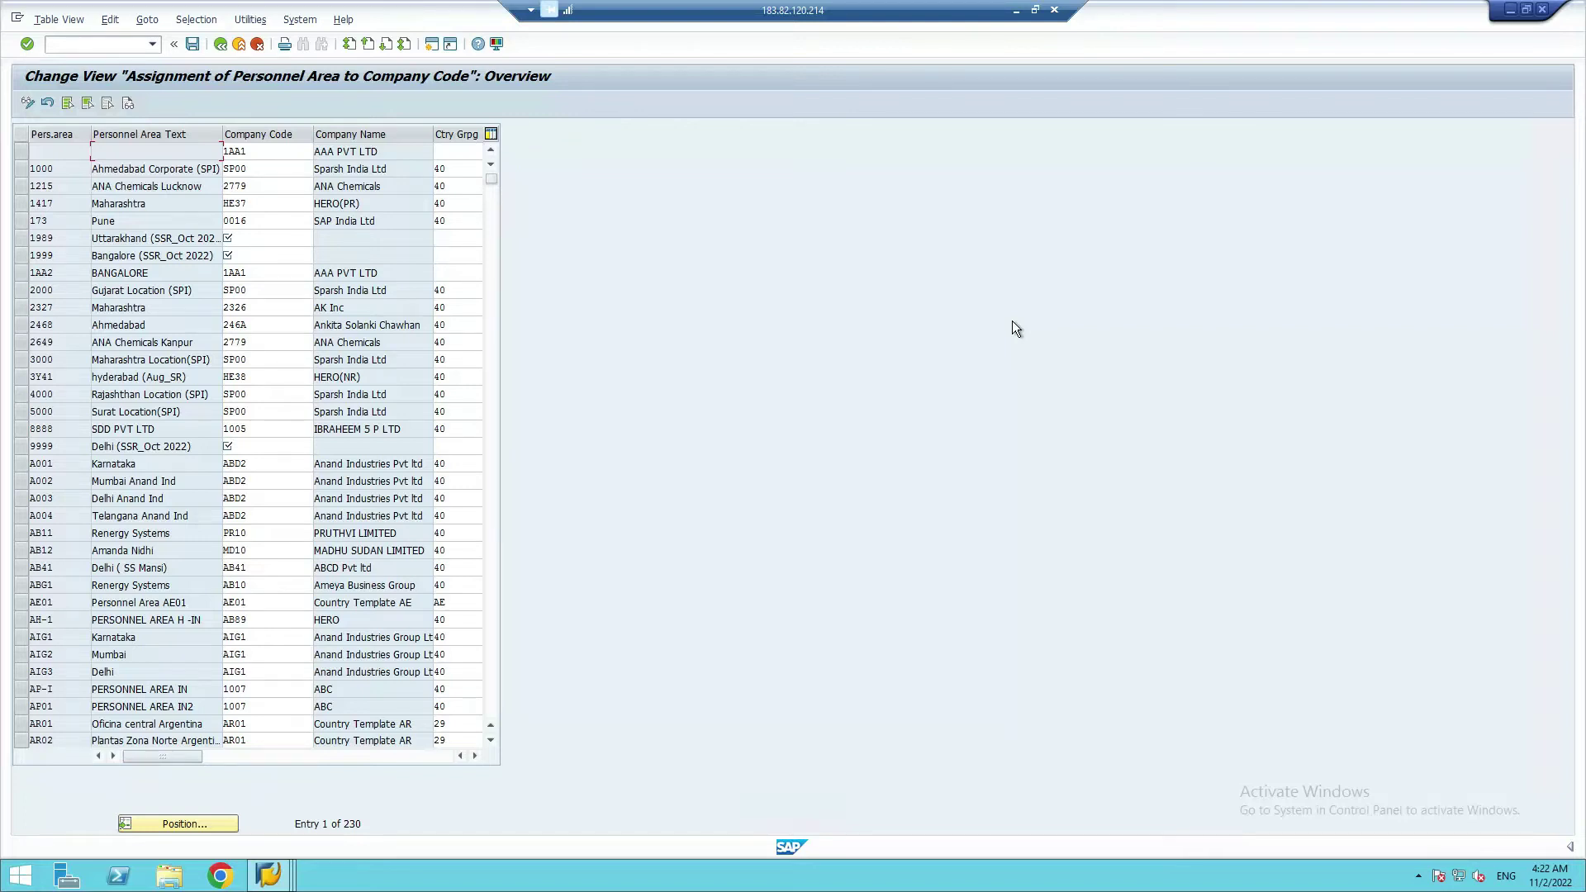
pyautogui.hotkey('alt', 't')
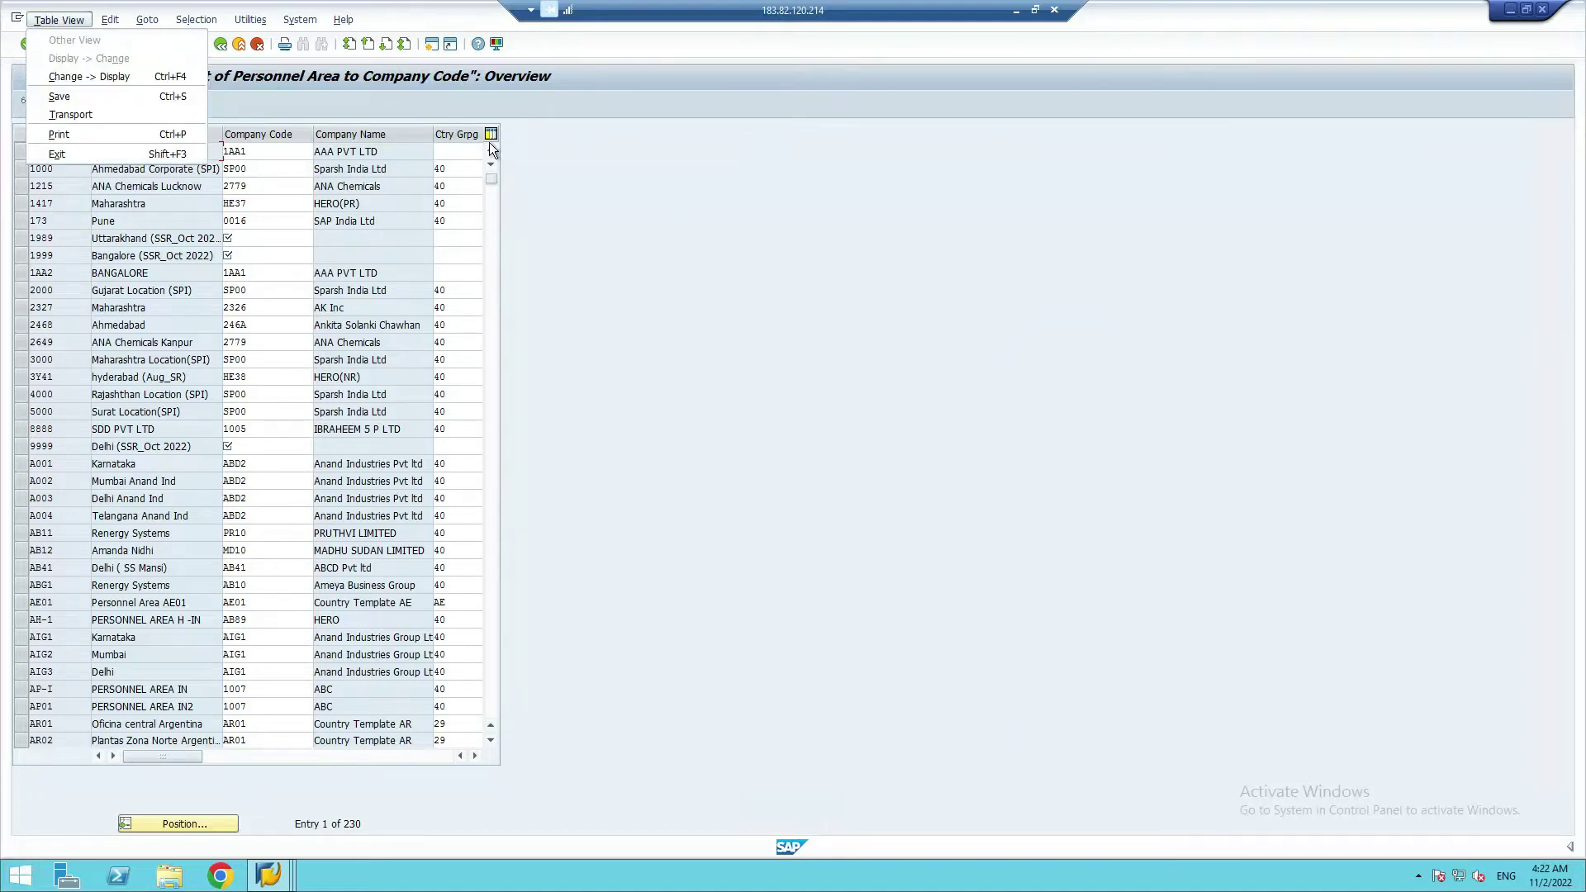
pyautogui.click(544, 252)
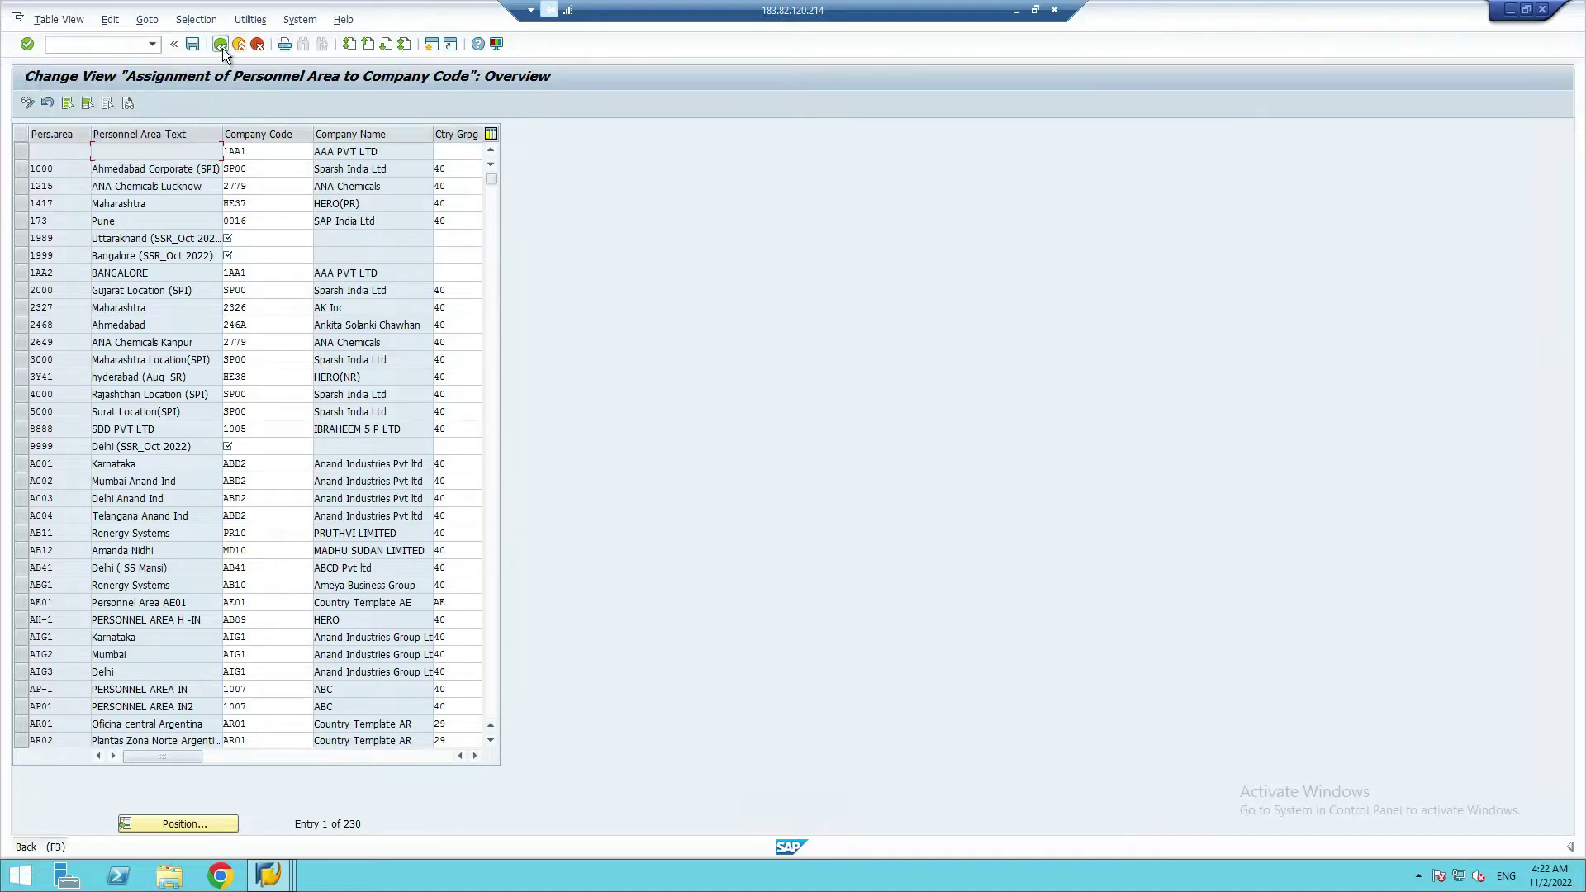
pyautogui.click(221, 46)
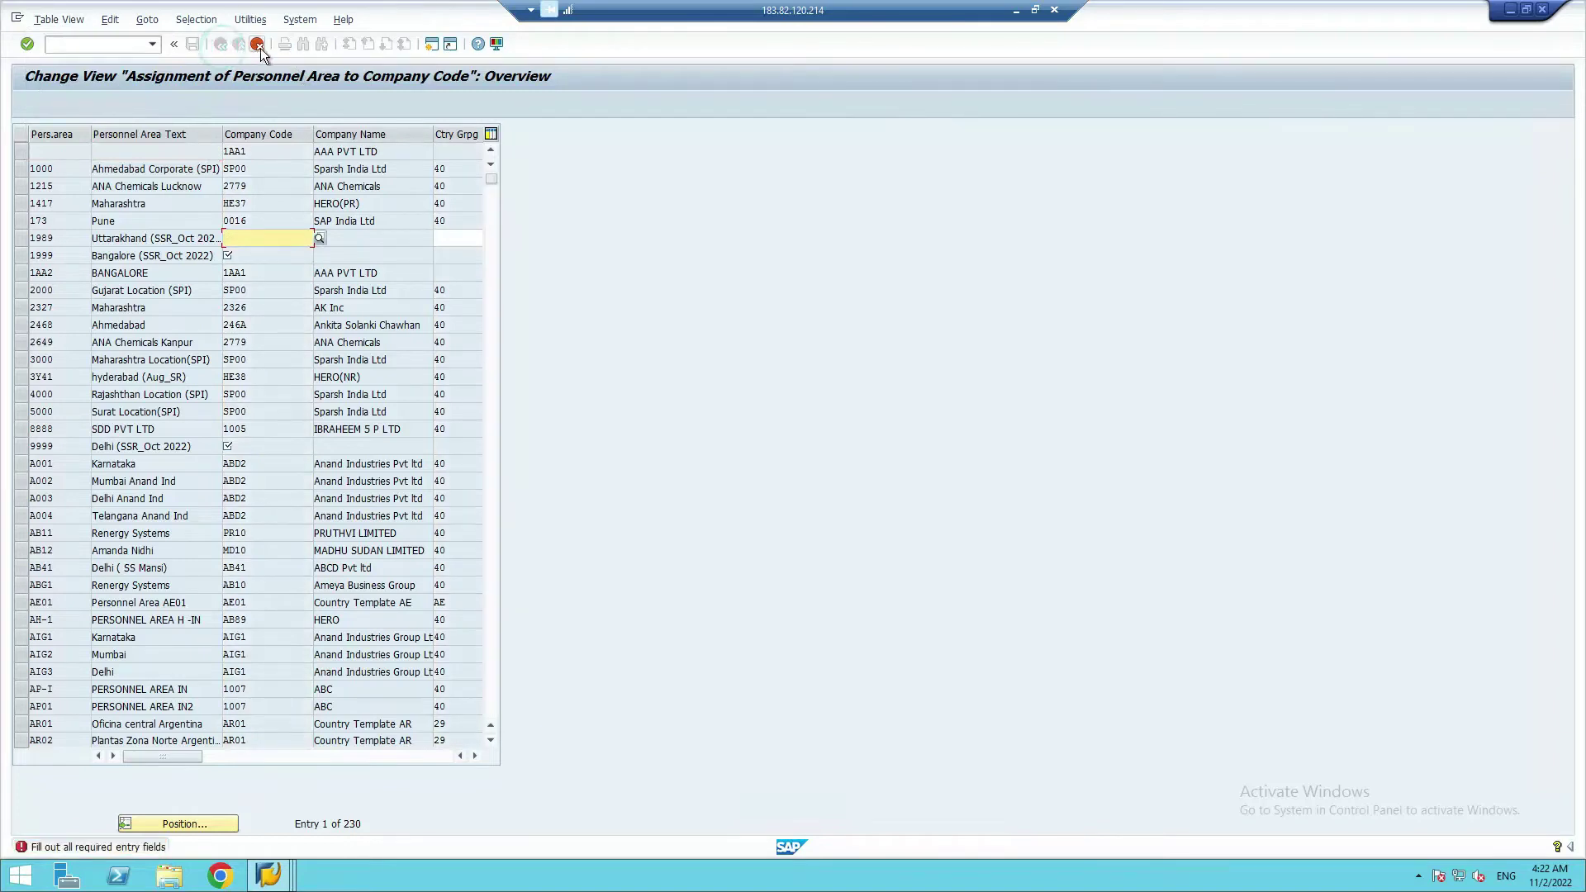
pyautogui.click(259, 46)
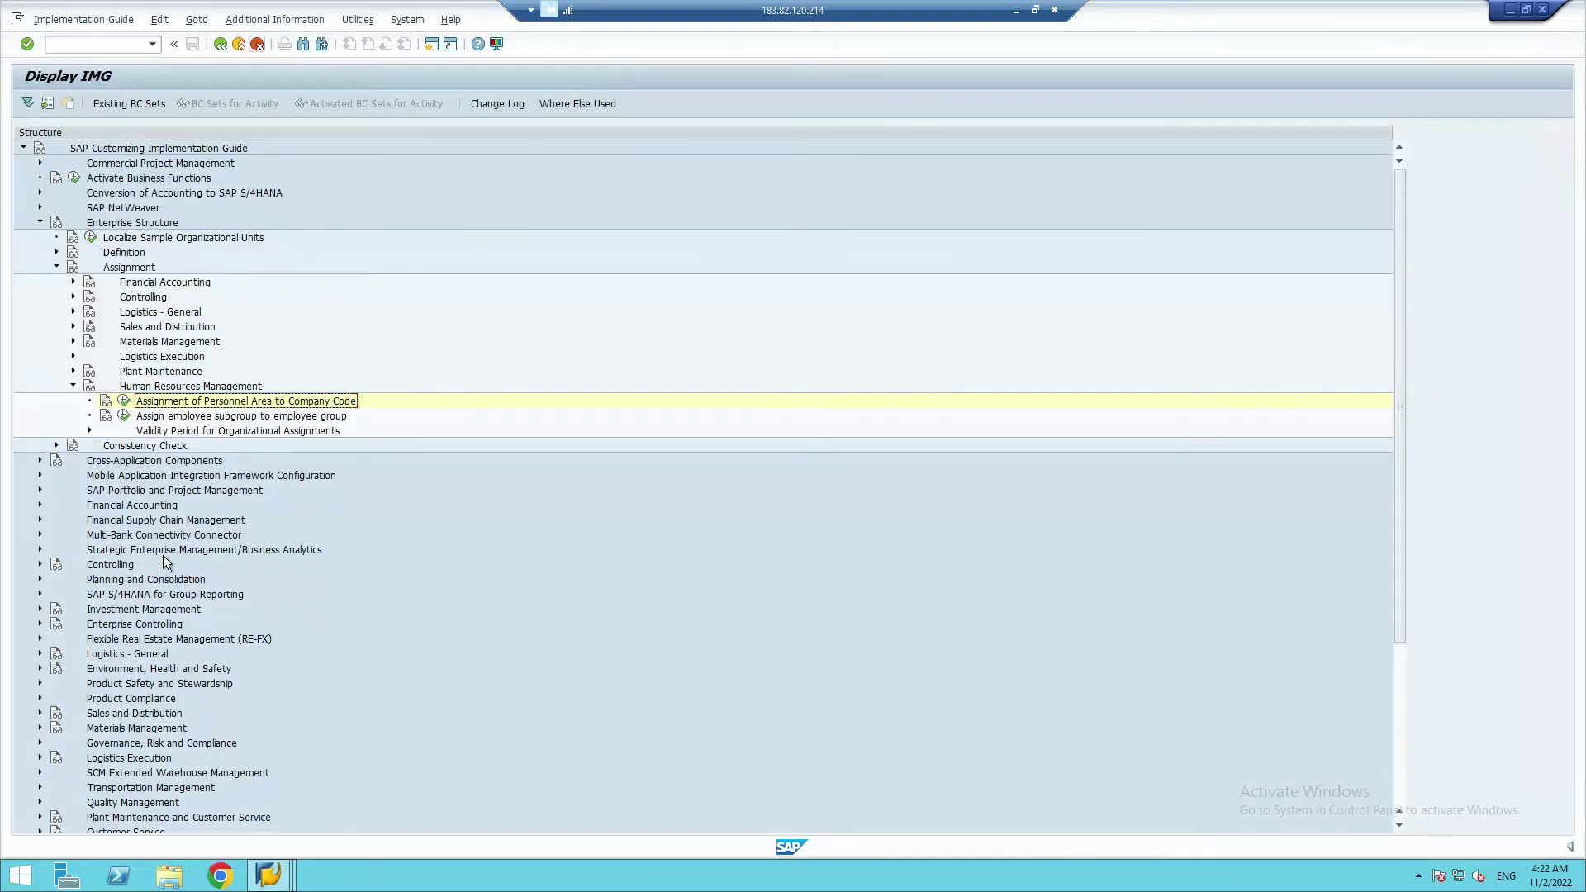
# - Collapse the Assignment branch and open the Edit Company Code Data activity under Enterprise Structure > Definition > Financial Accounting
pyautogui.click(73, 386)
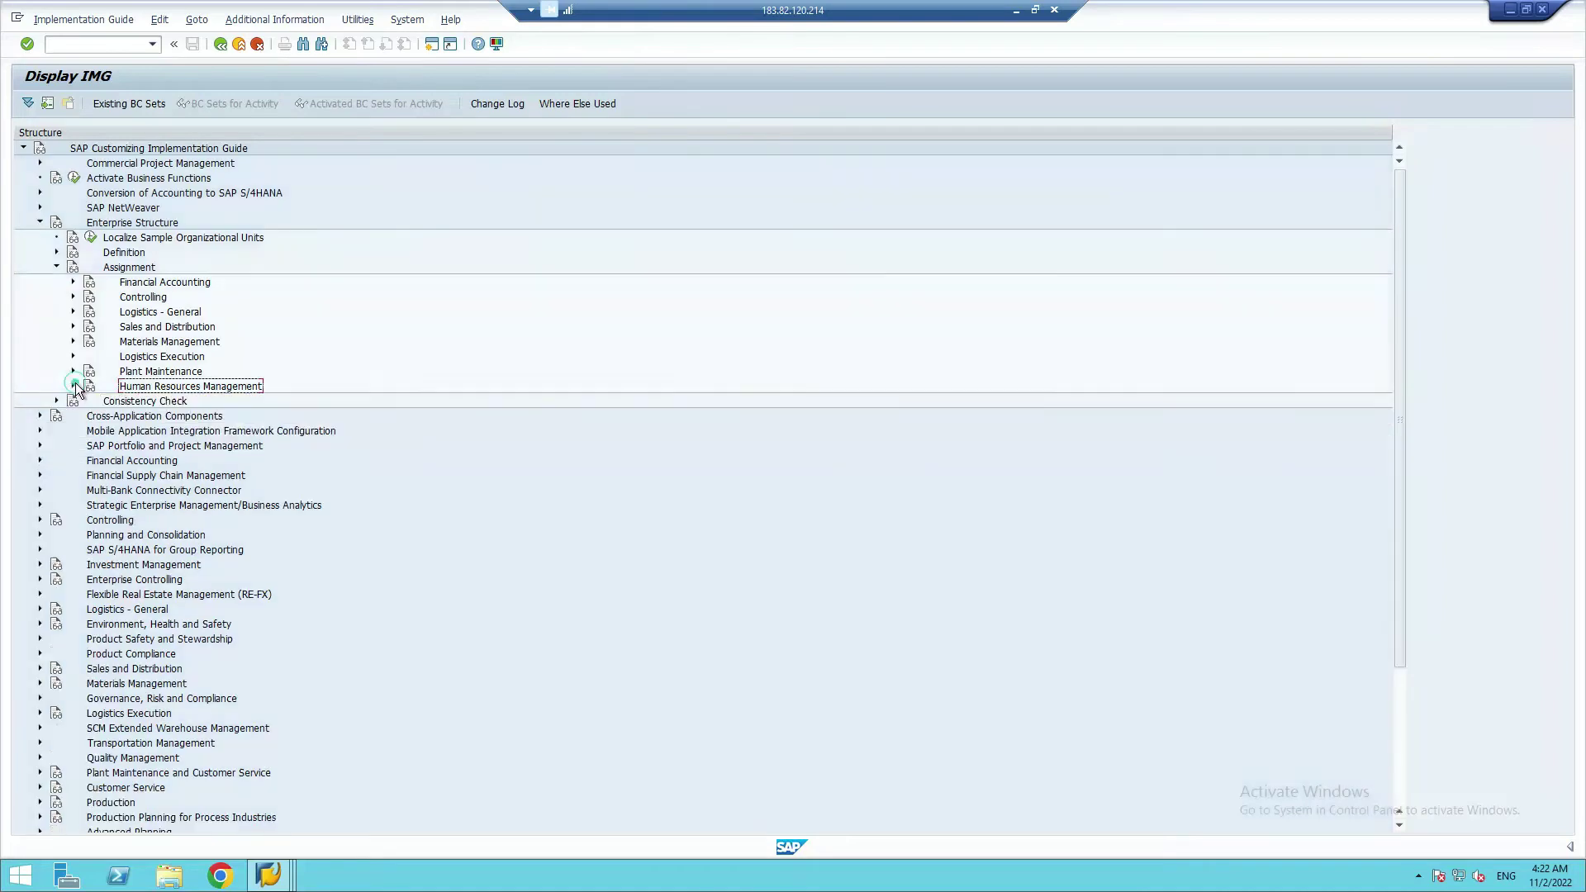
pyautogui.click(56, 267)
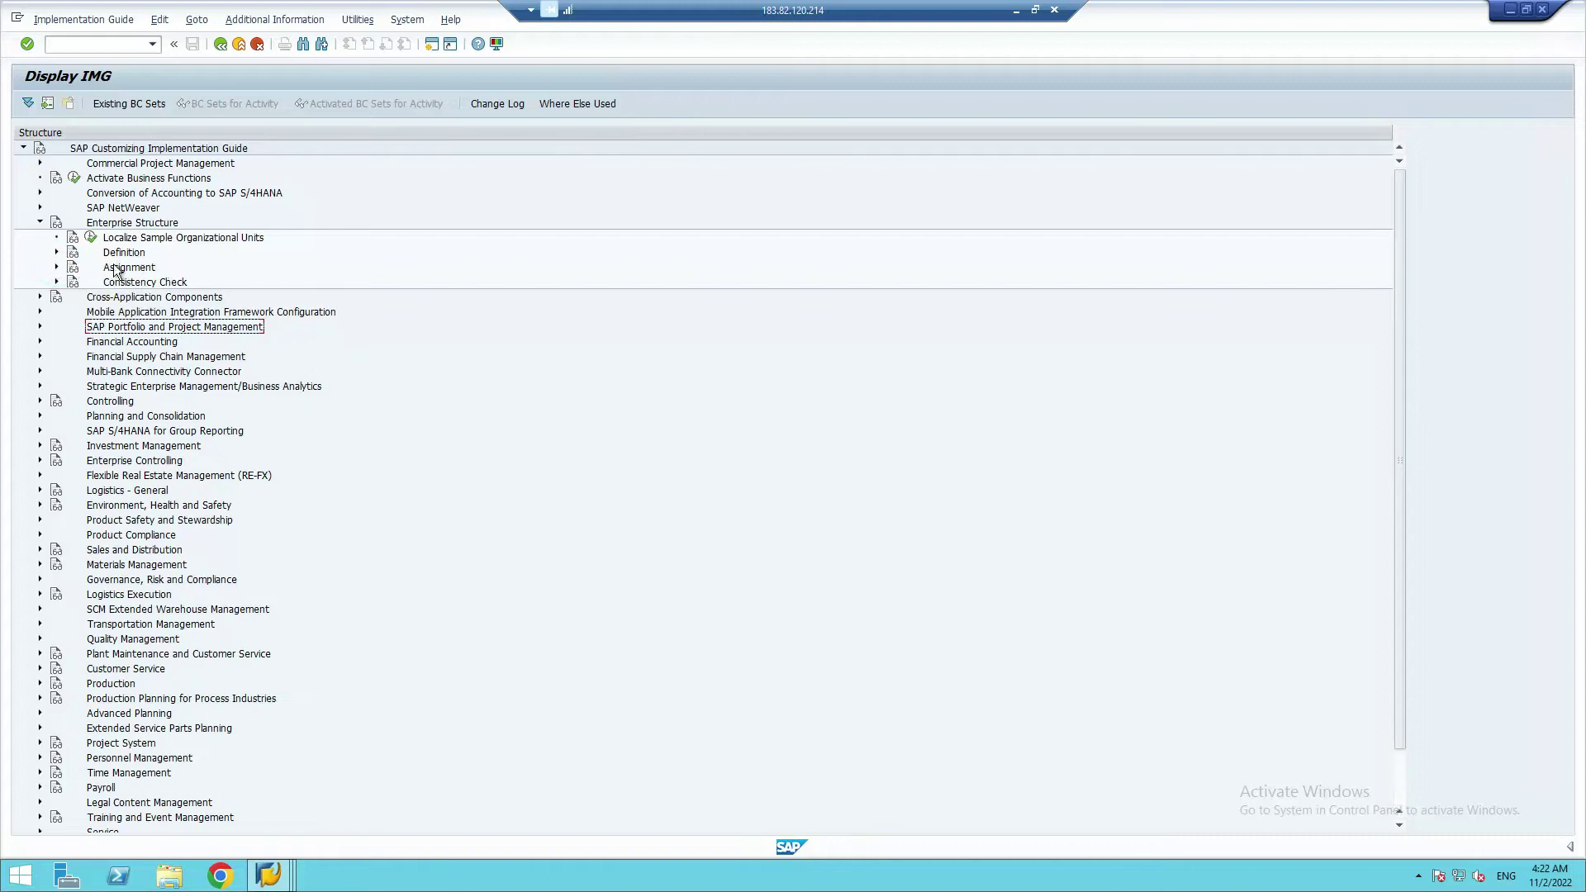
pyautogui.click(55, 253)
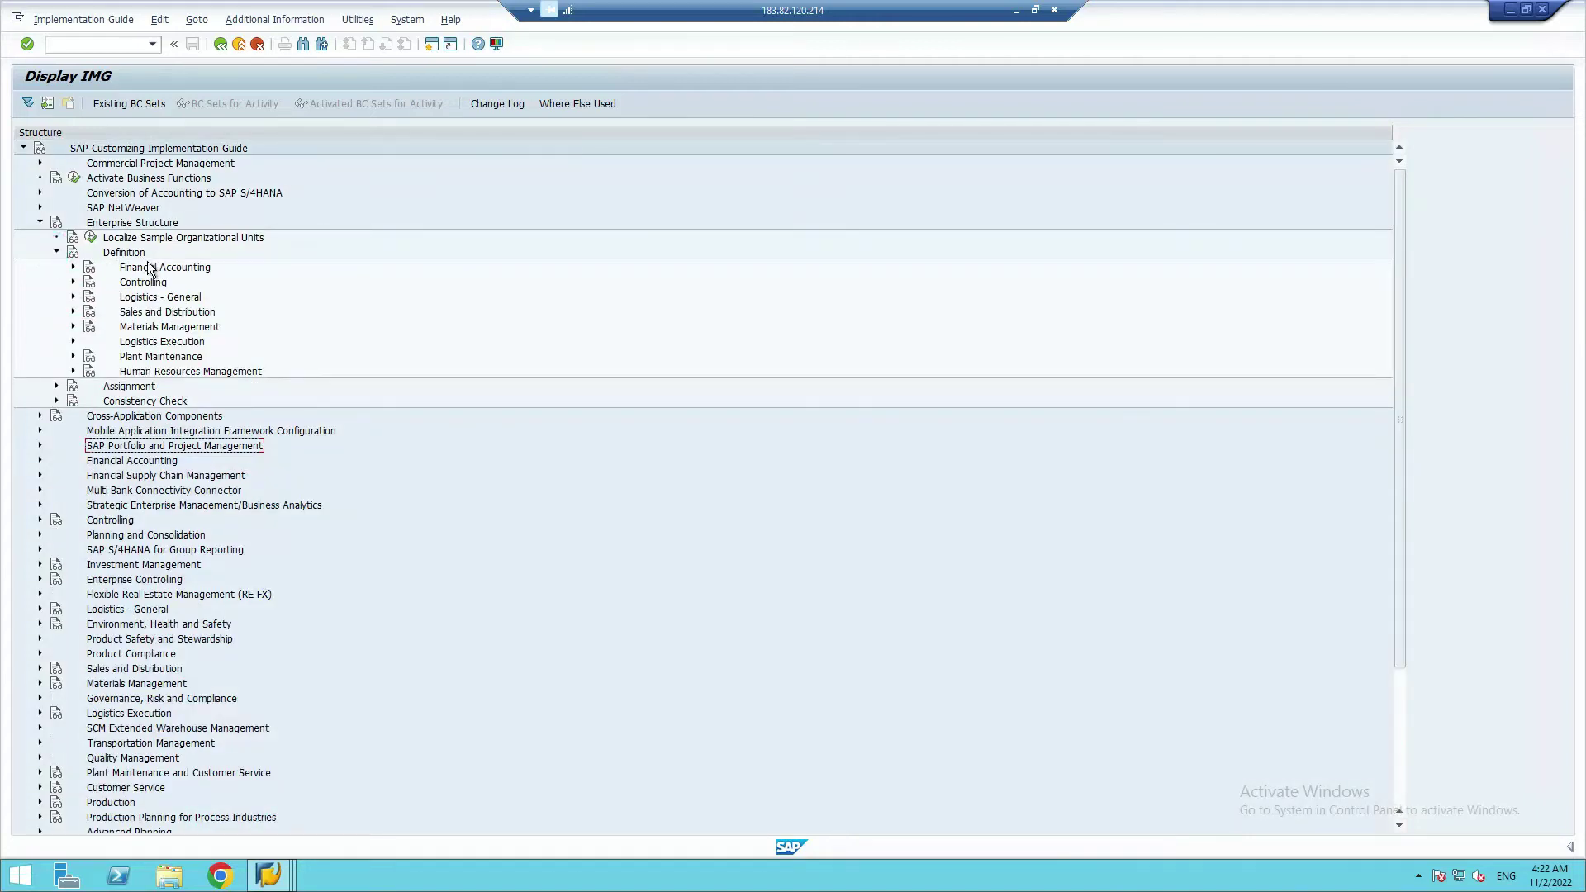
pyautogui.click(73, 268)
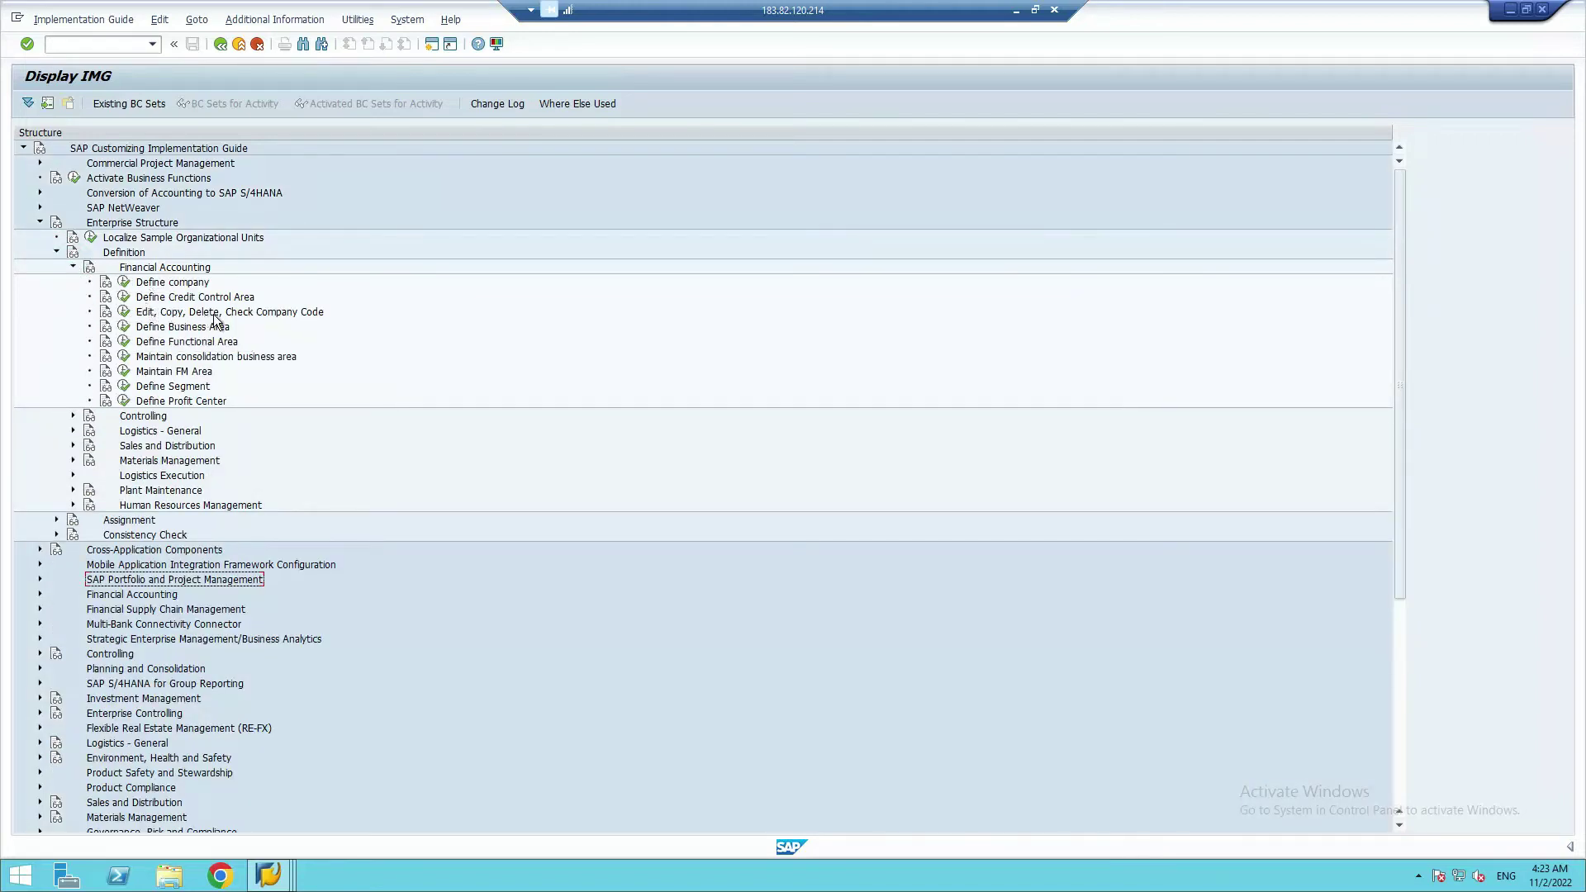
pyautogui.click(124, 312)
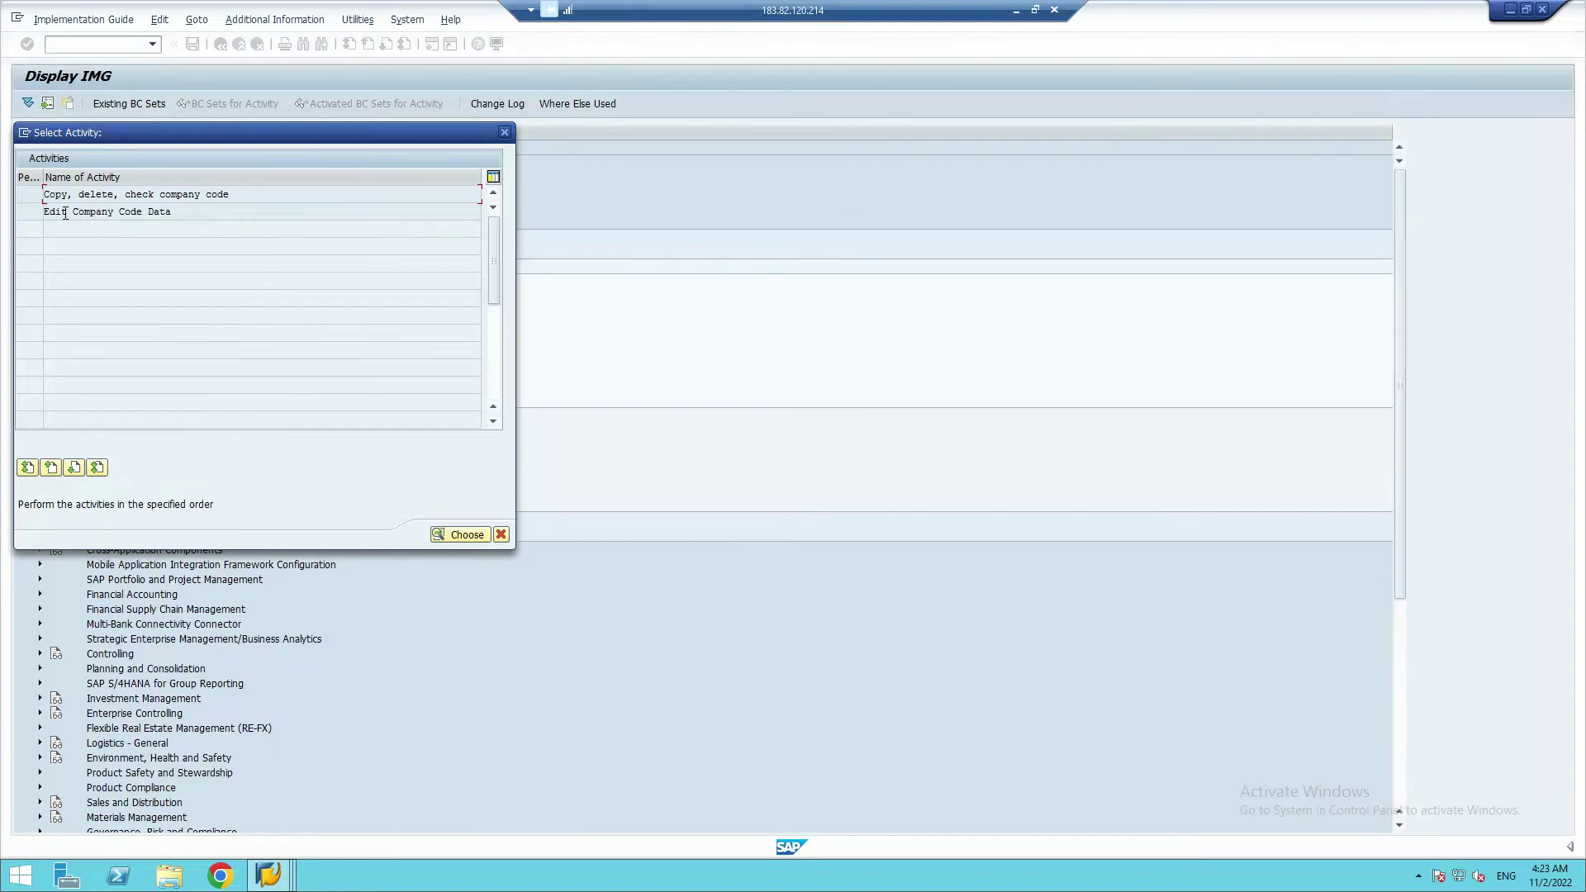
pyautogui.doubleClick(64, 214)
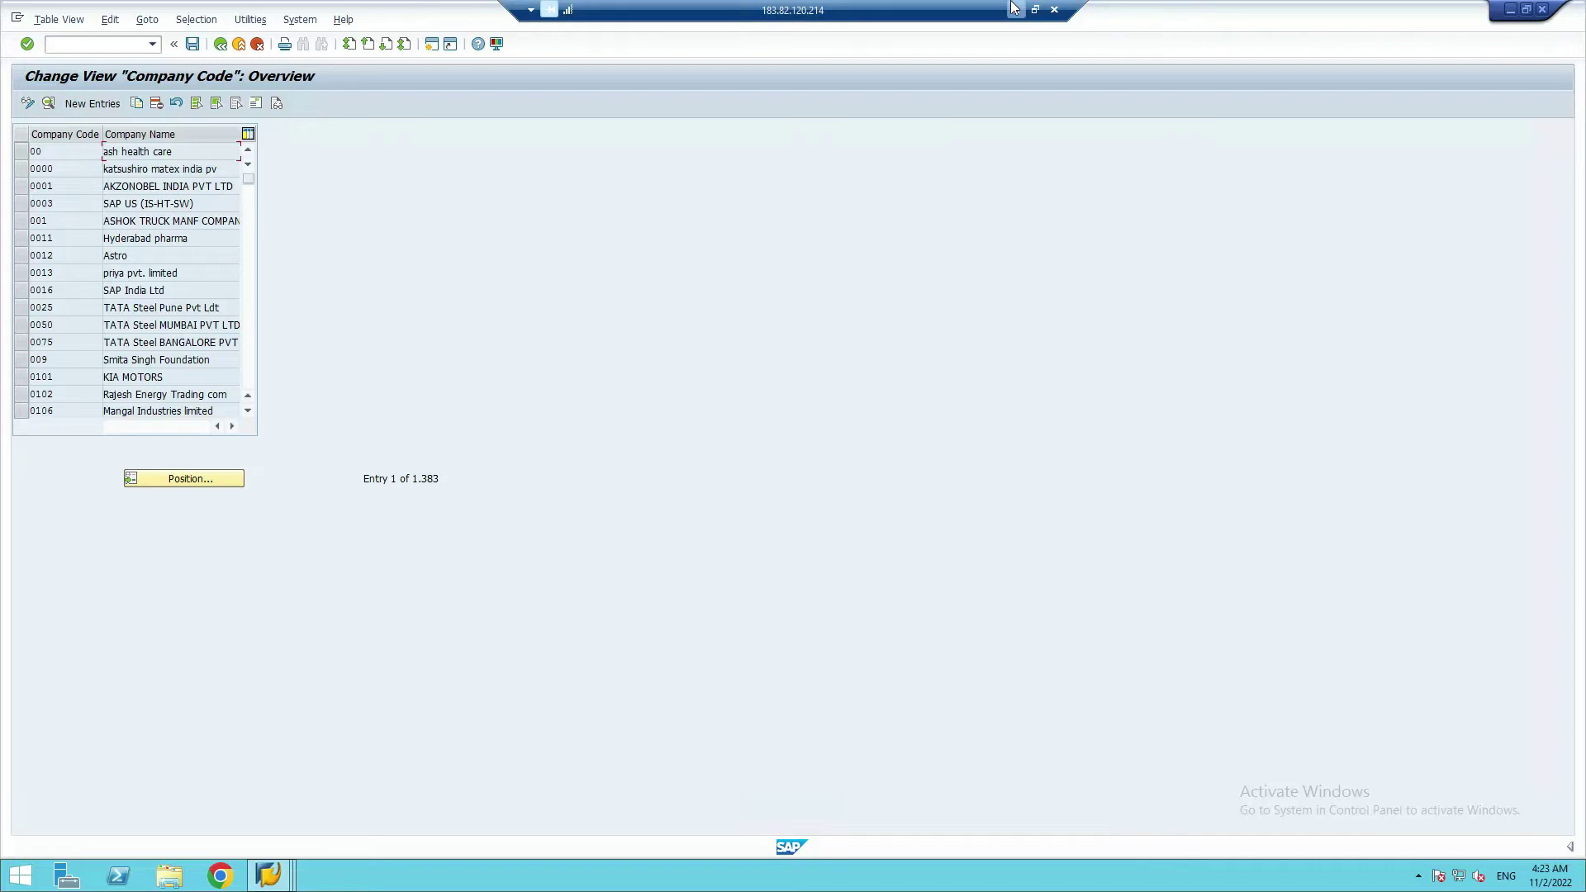
# - Start a new company code entry with code PW03 and company name PW Pvt Ltd
pyautogui.click(86, 103)
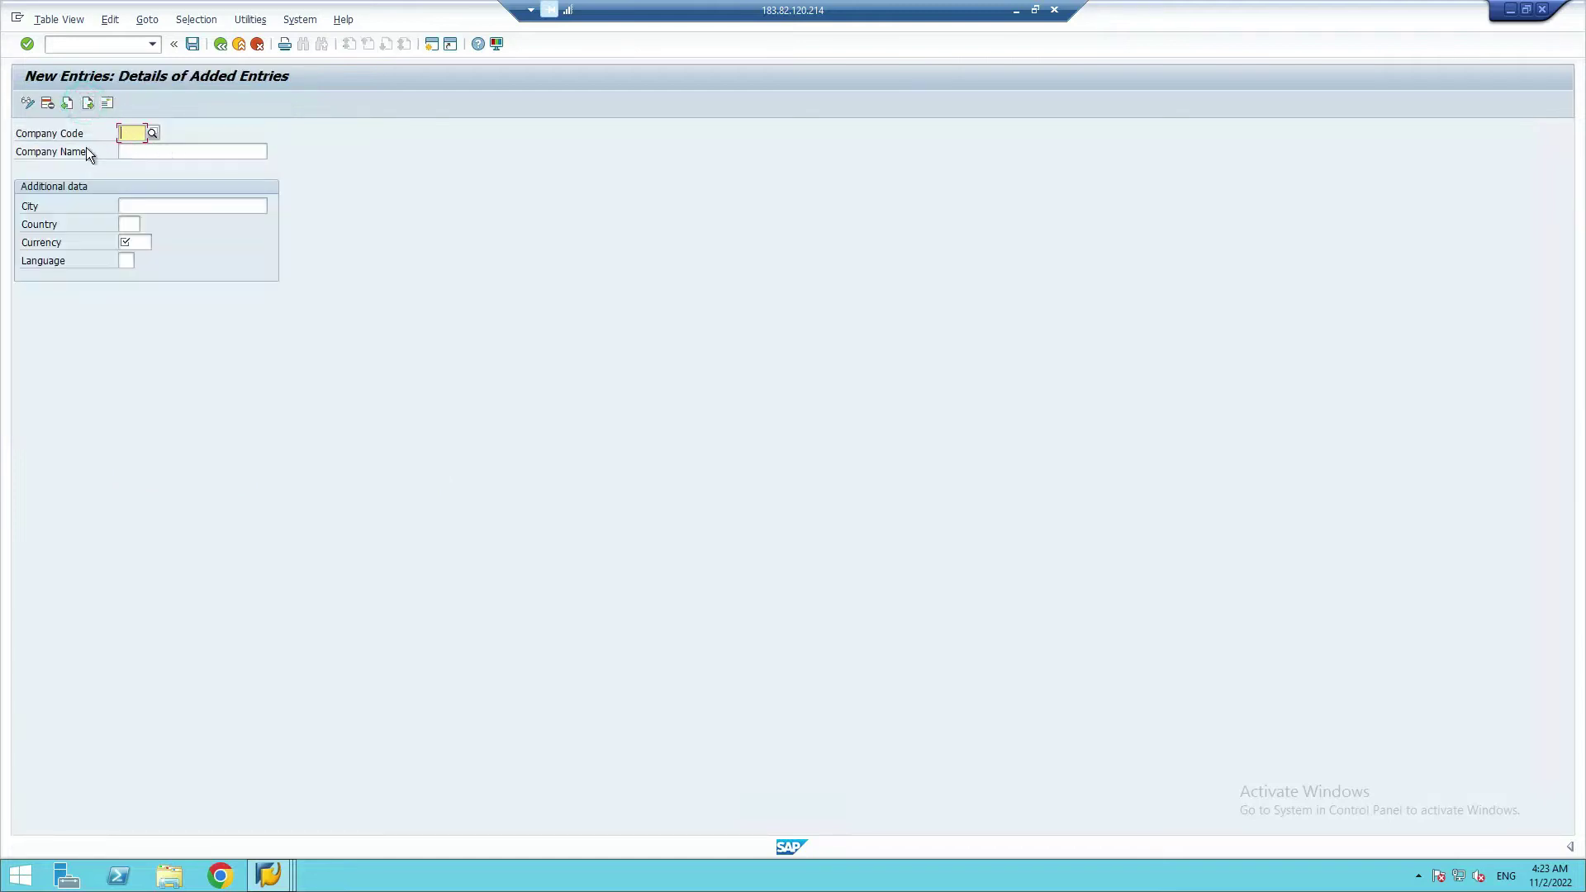
pyautogui.click(137, 137)
pyautogui.write('PW03')
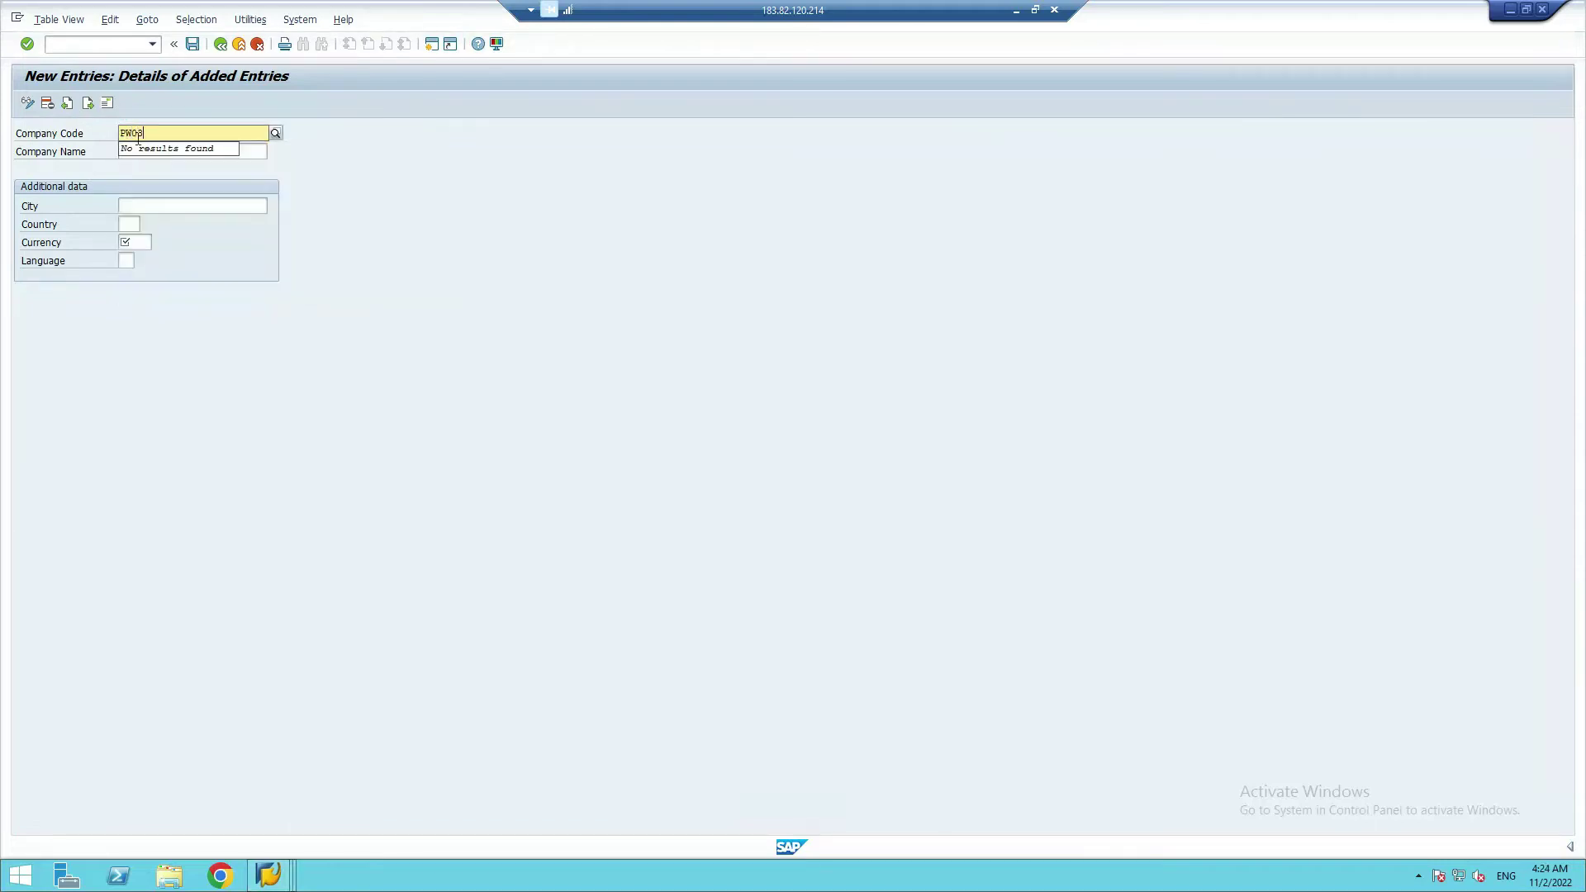
pyautogui.click(129, 157)
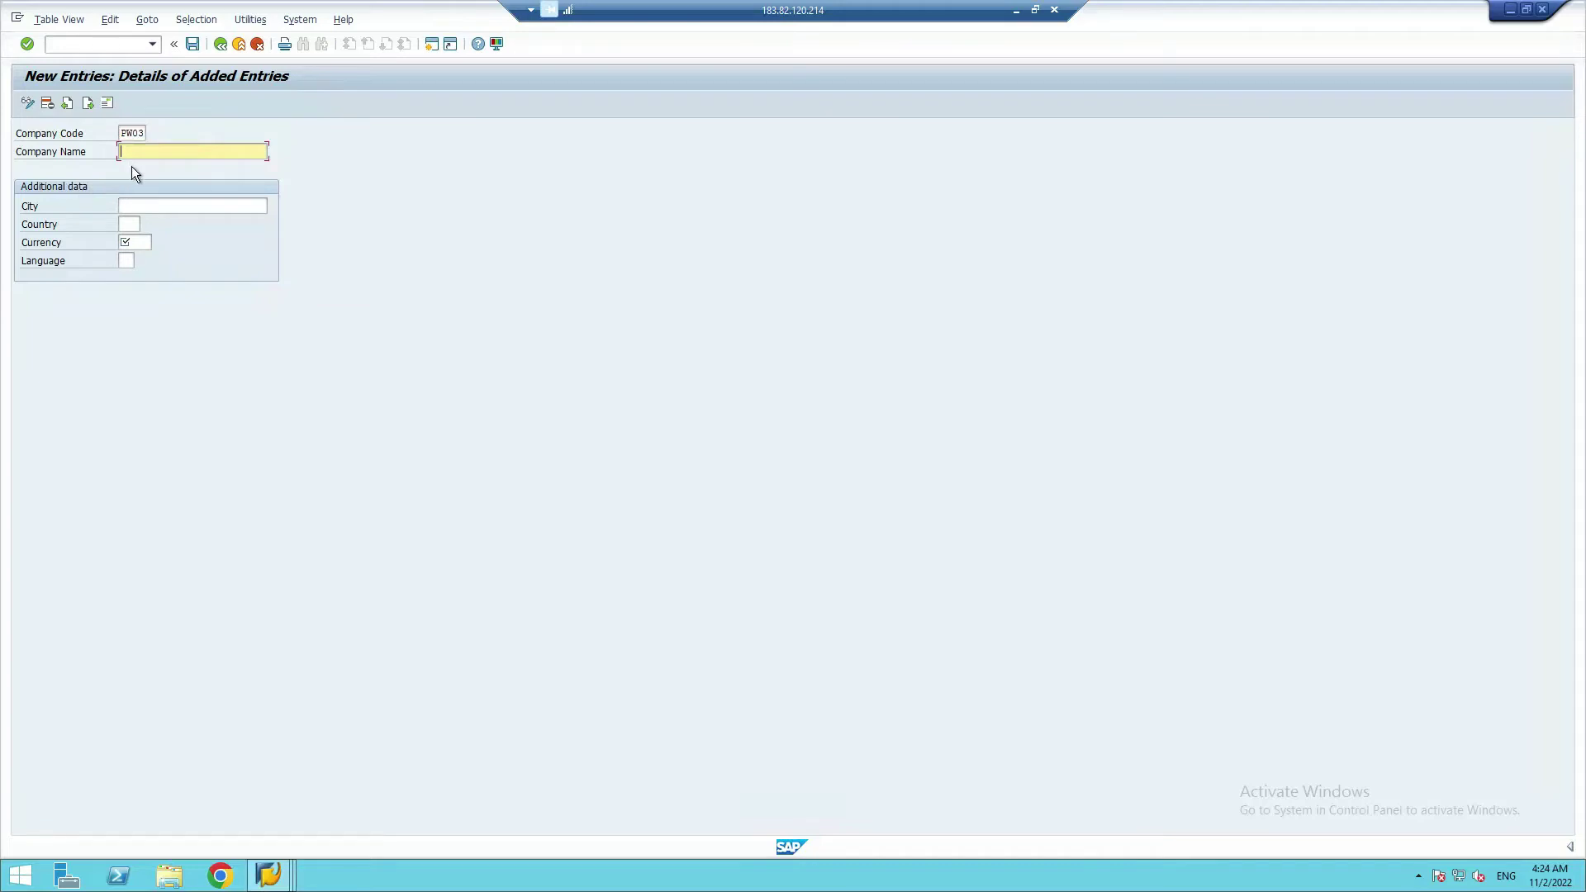
pyautogui.write('PW Pvt Ltd')
pyautogui.press('Tab')
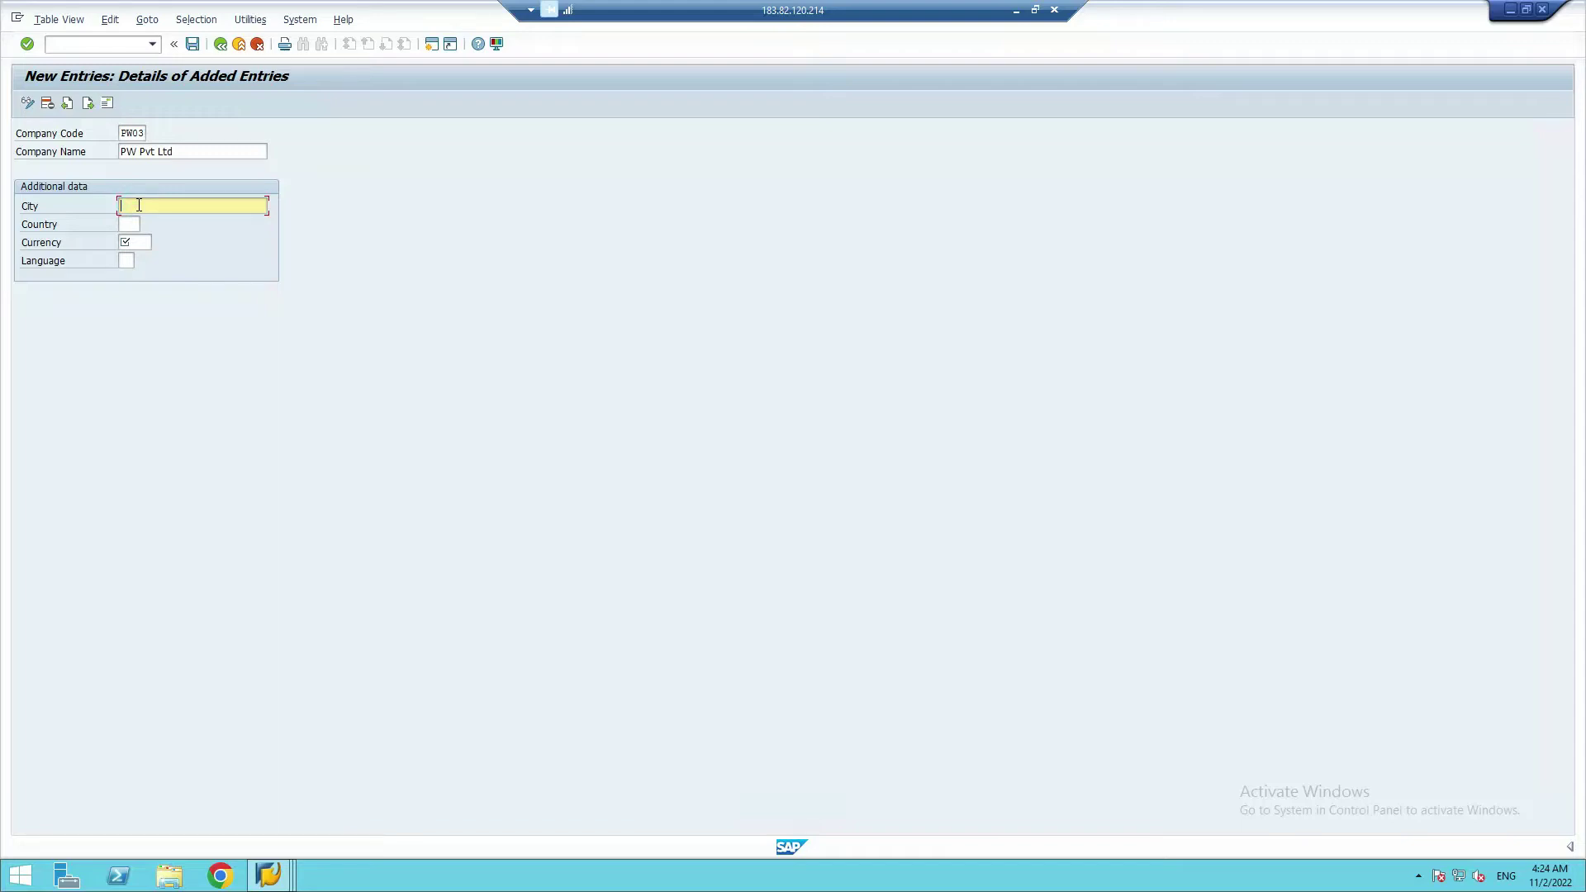
# - Set the new company code's city to Delhi and its country to IN (India)
pyautogui.write('Delhi')
pyautogui.click(133, 224)
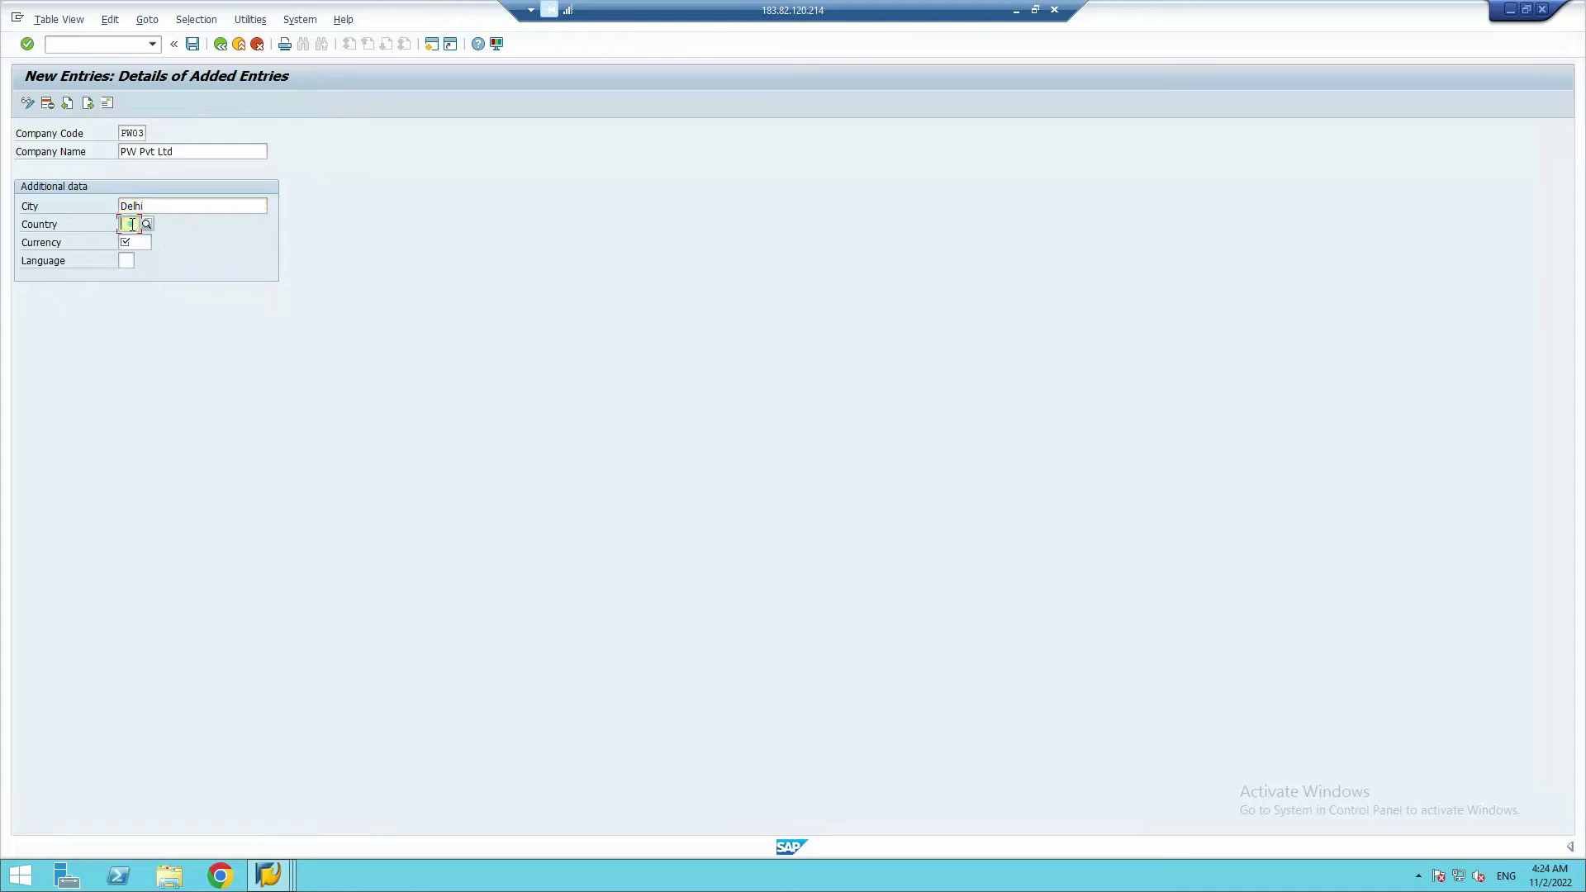
pyautogui.write('IN')
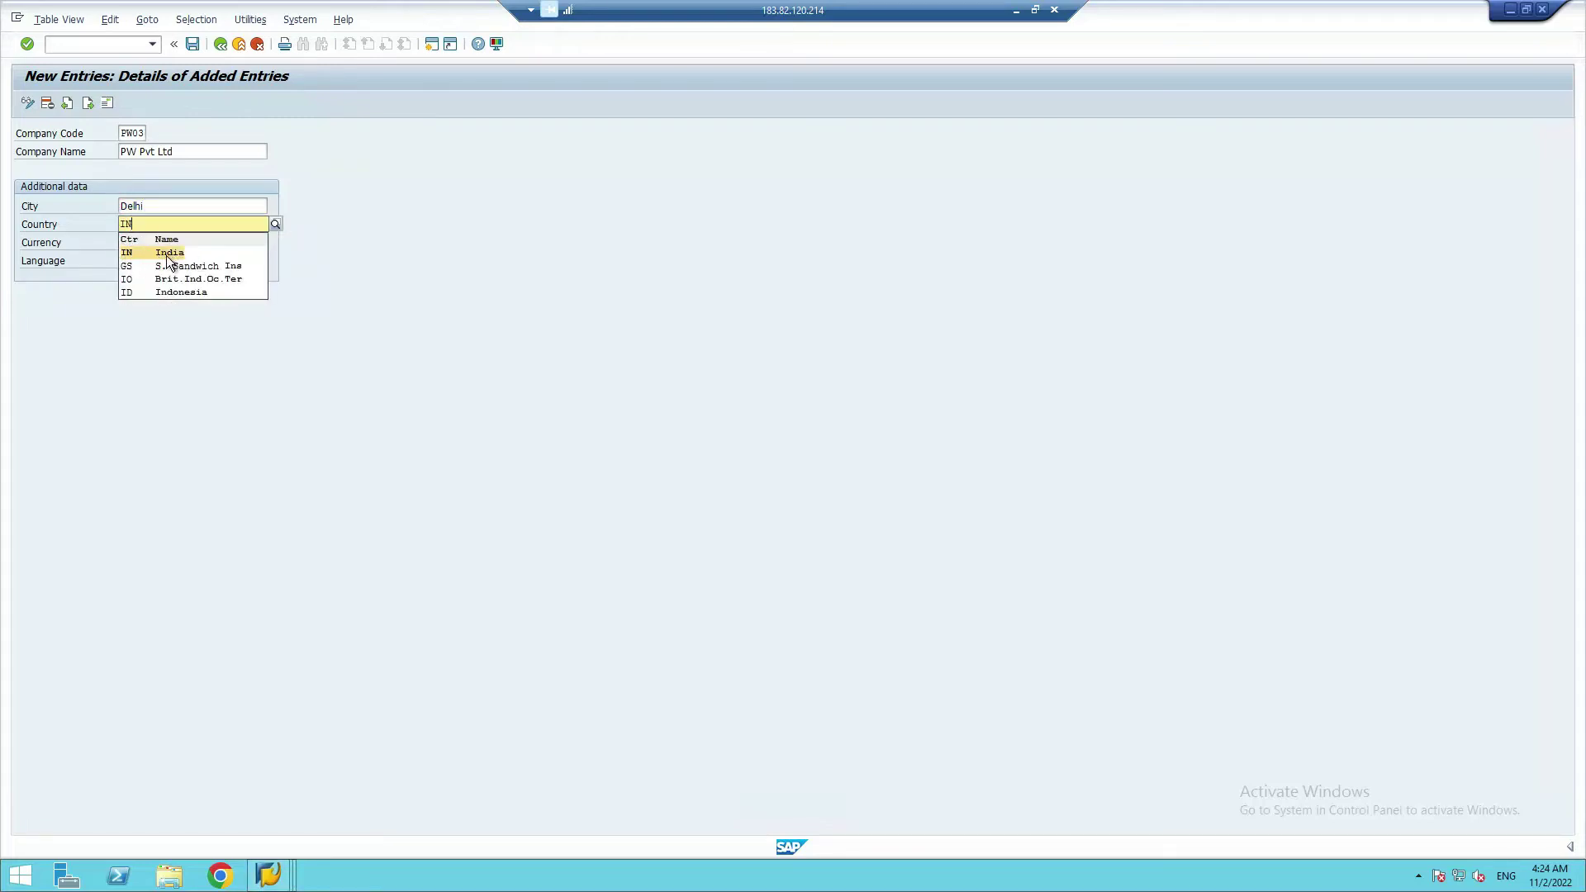
pyautogui.click(132, 255)
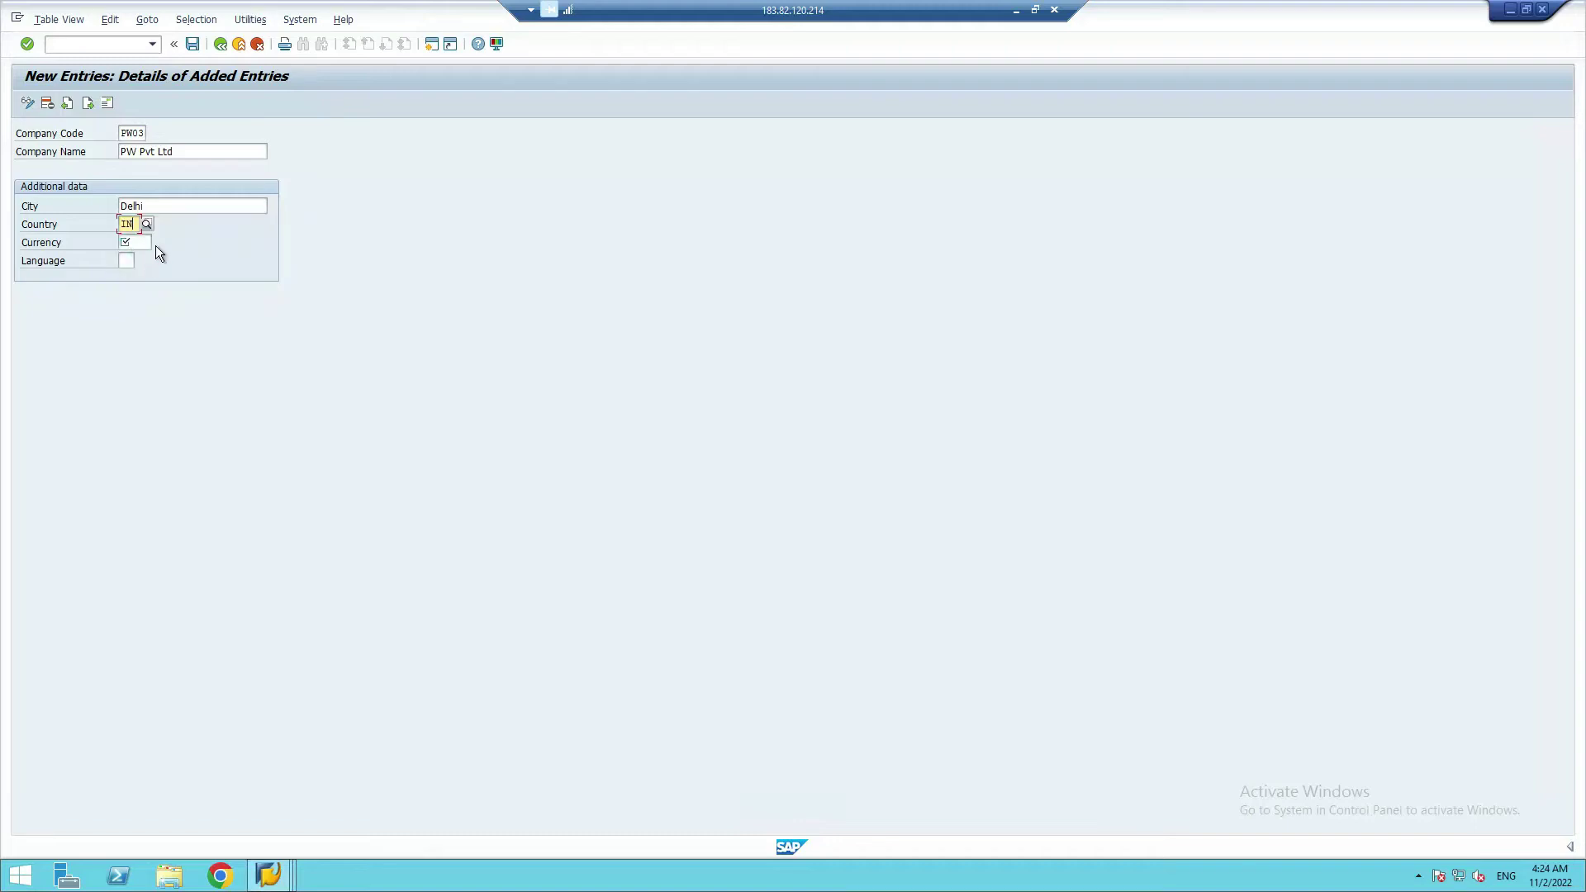
# - Set the new company code's currency to INR (Indian Rupee) from the list of currency keys
pyautogui.click(137, 241)
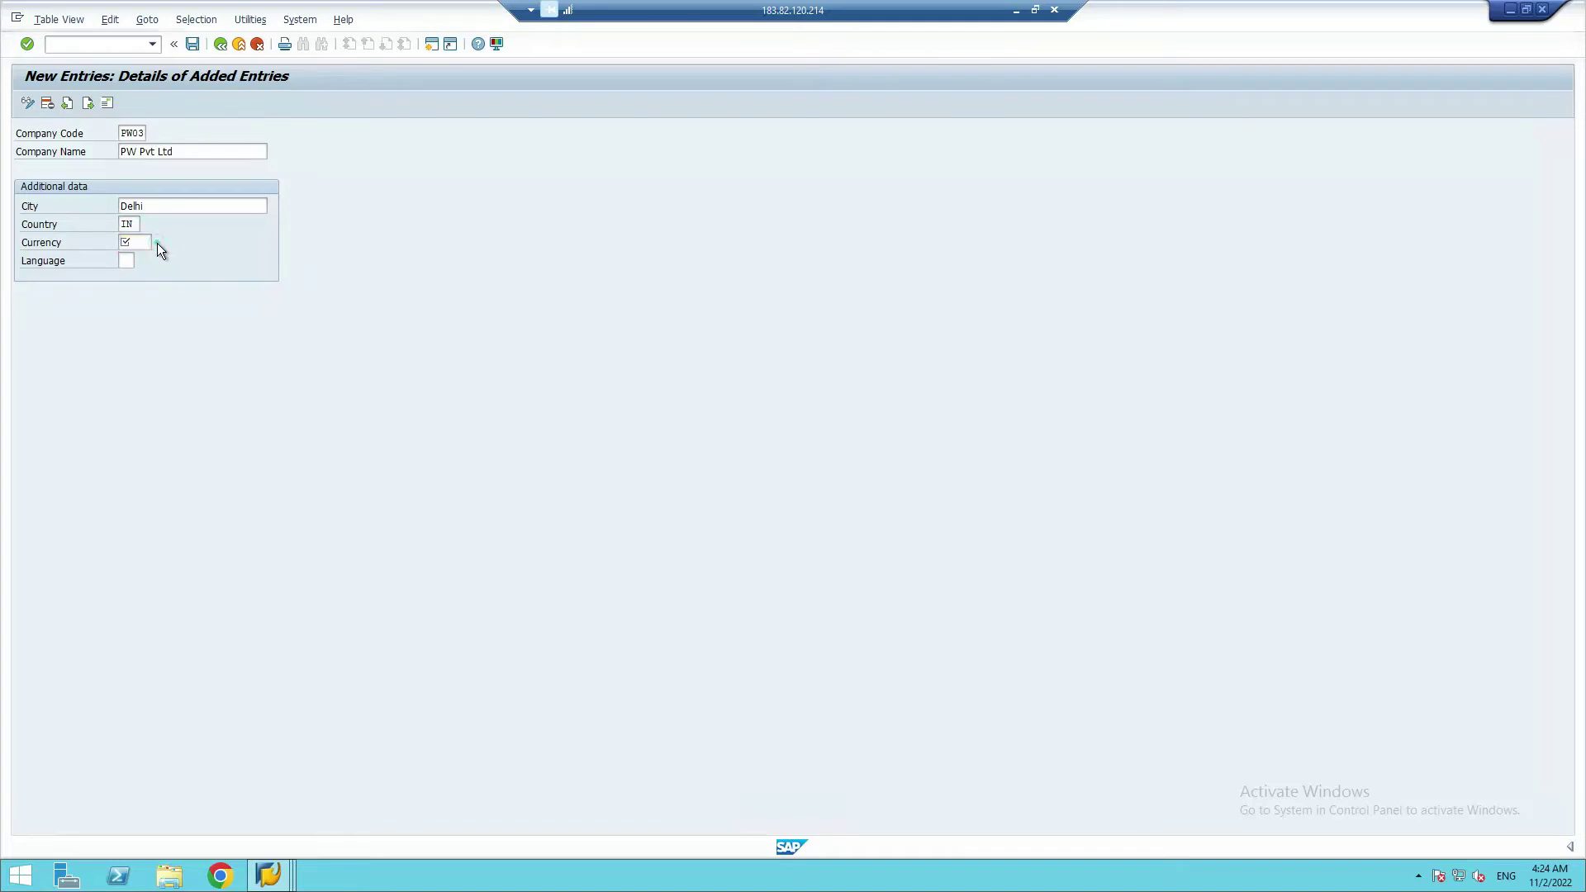
pyautogui.click(157, 245)
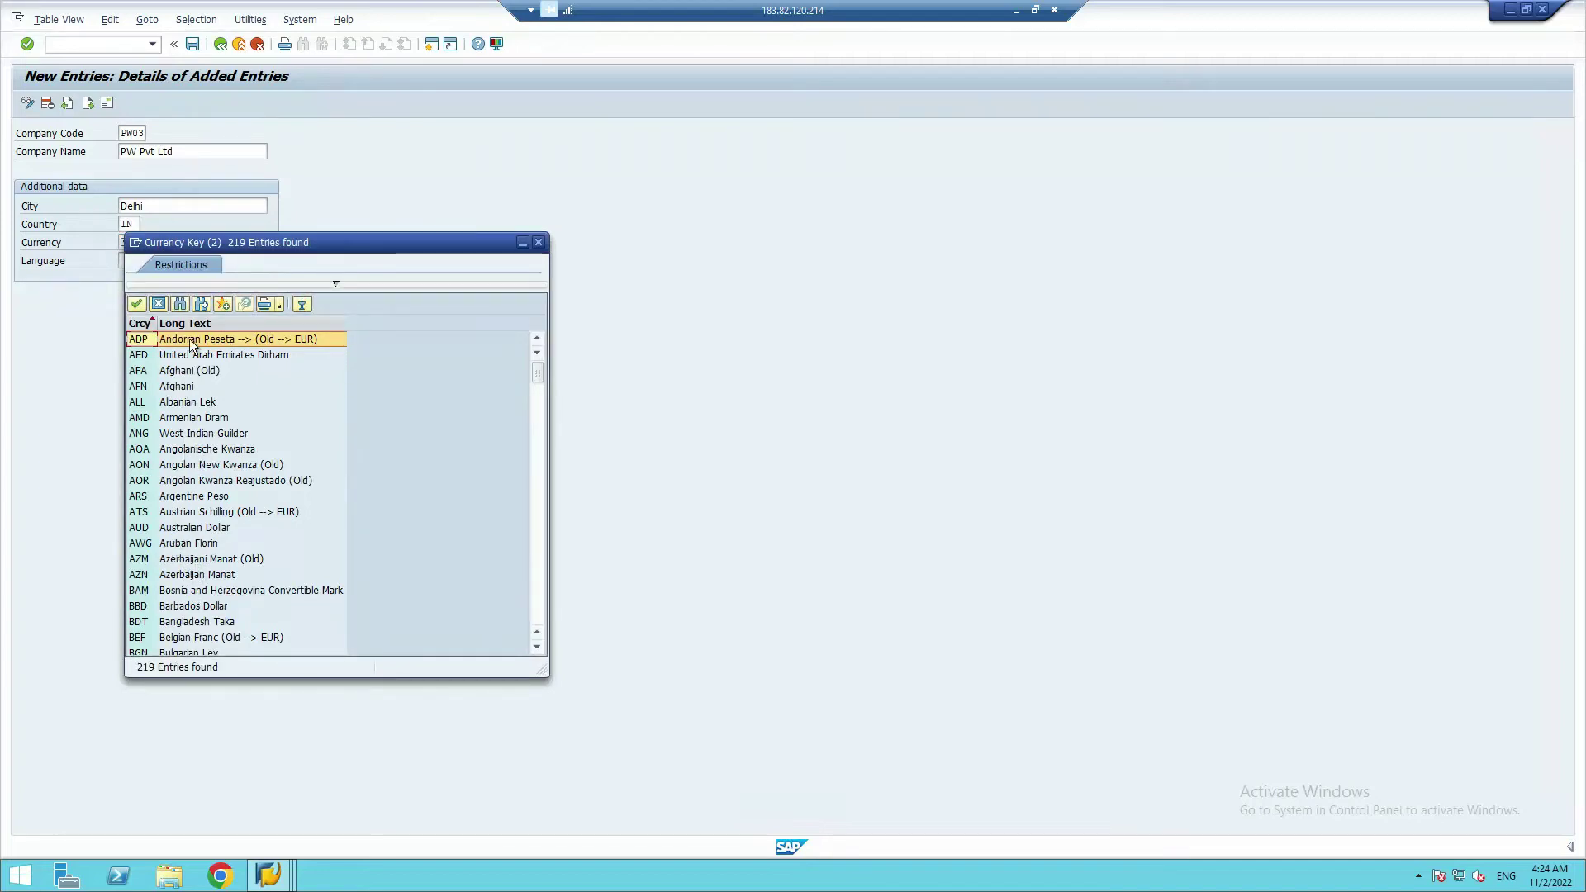
pyautogui.scroll(-3, 176, 459)
pyautogui.scroll(-16, 221, 552)
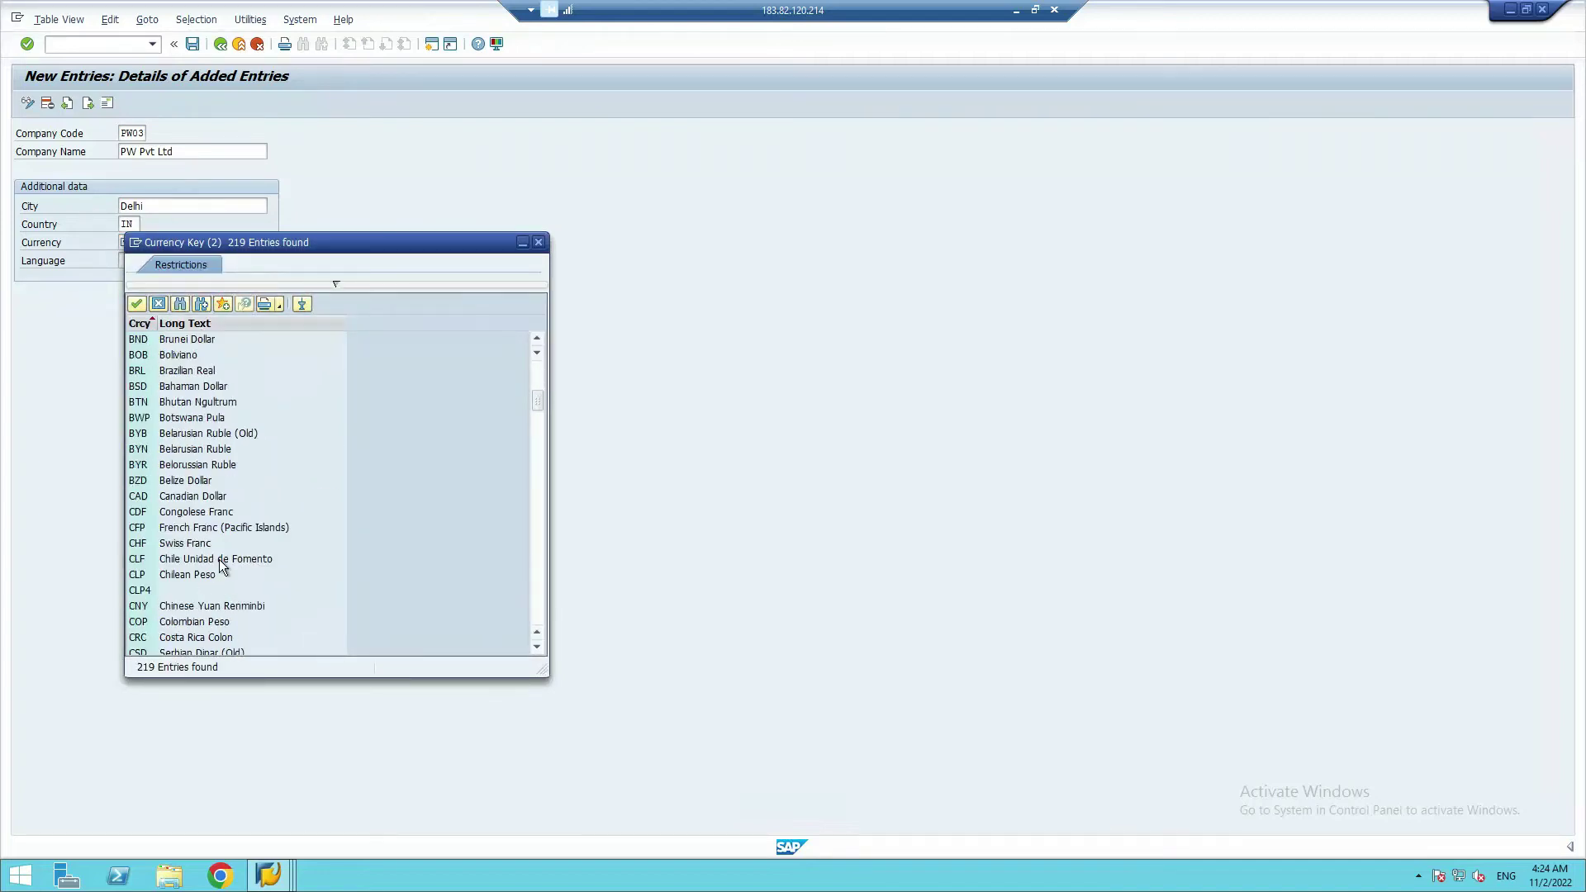
pyautogui.scroll(-20, 220, 562)
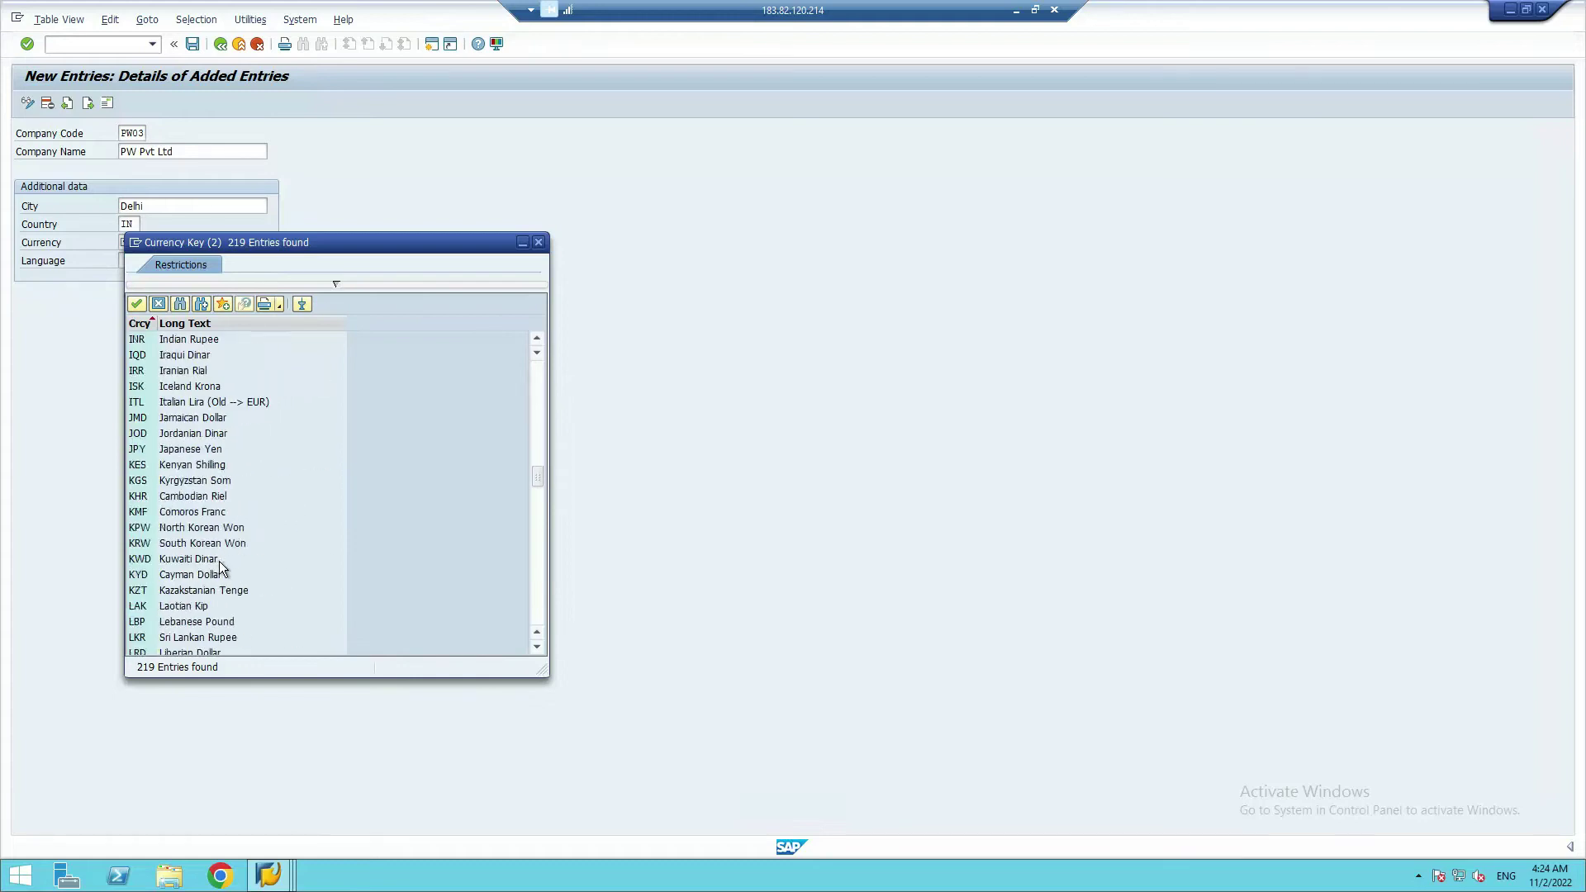
pyautogui.scroll(-15, 220, 563)
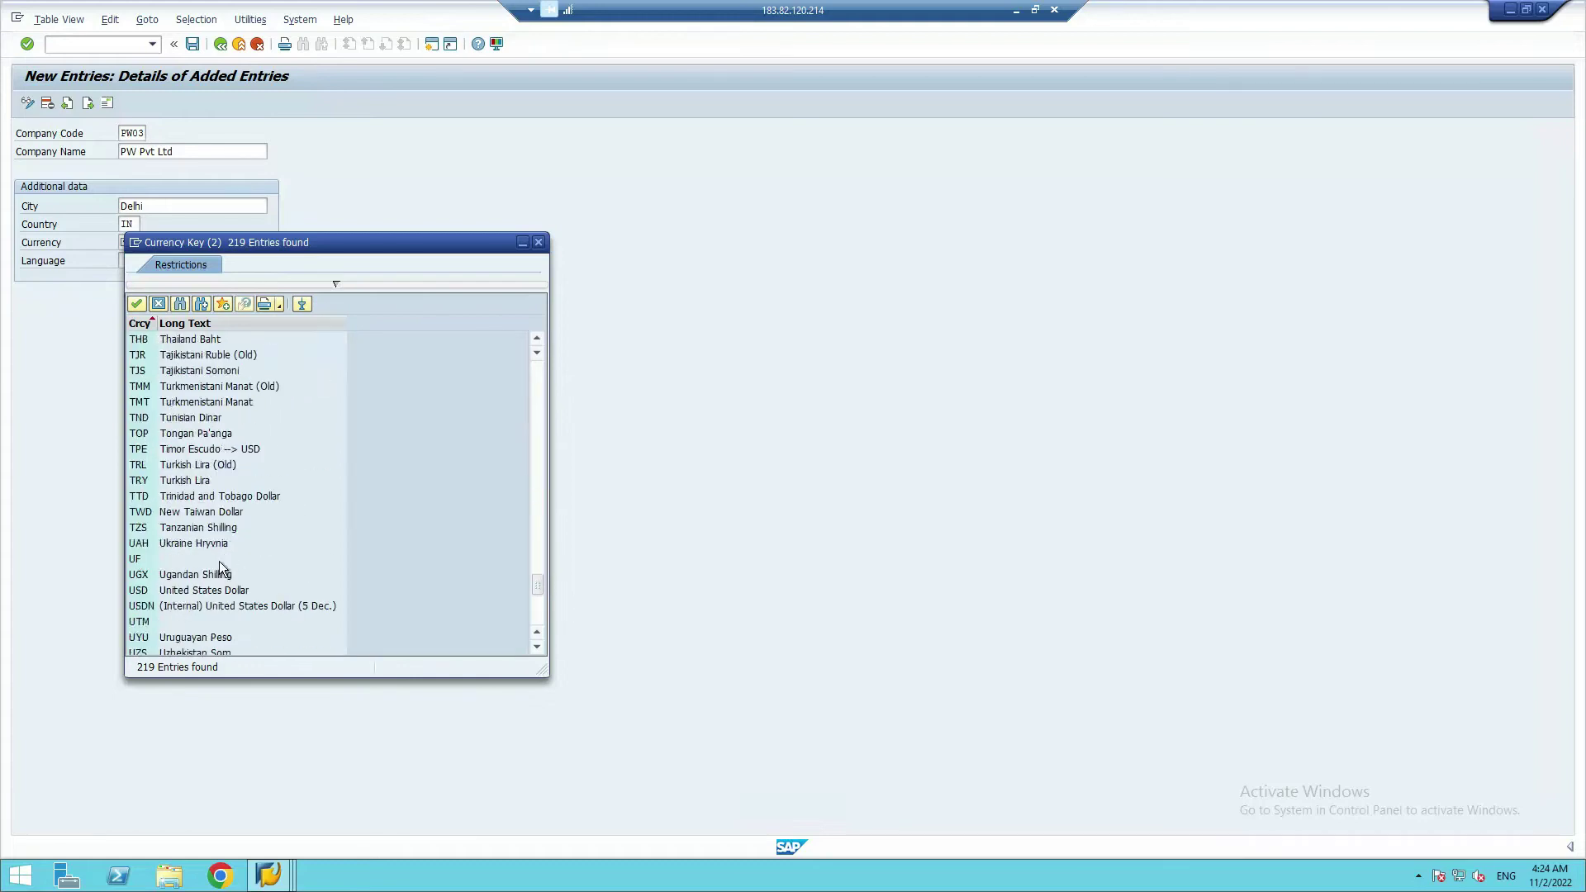
pyautogui.scroll(5, 174, 559)
pyautogui.scroll(3, 157, 504)
pyautogui.scroll(13, 156, 499)
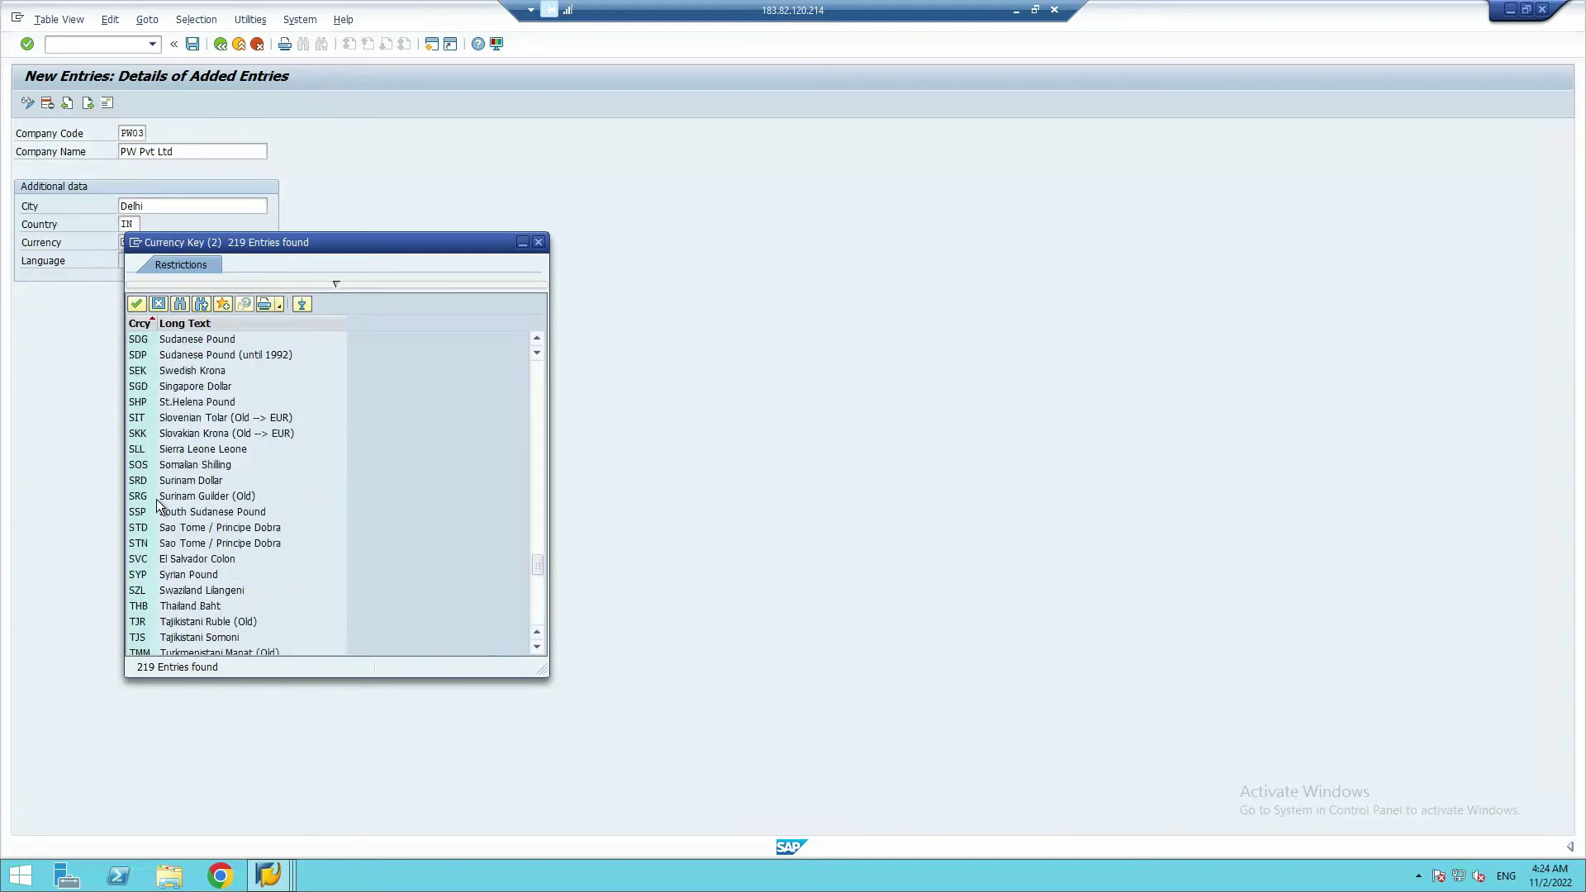
pyautogui.scroll(13, 156, 499)
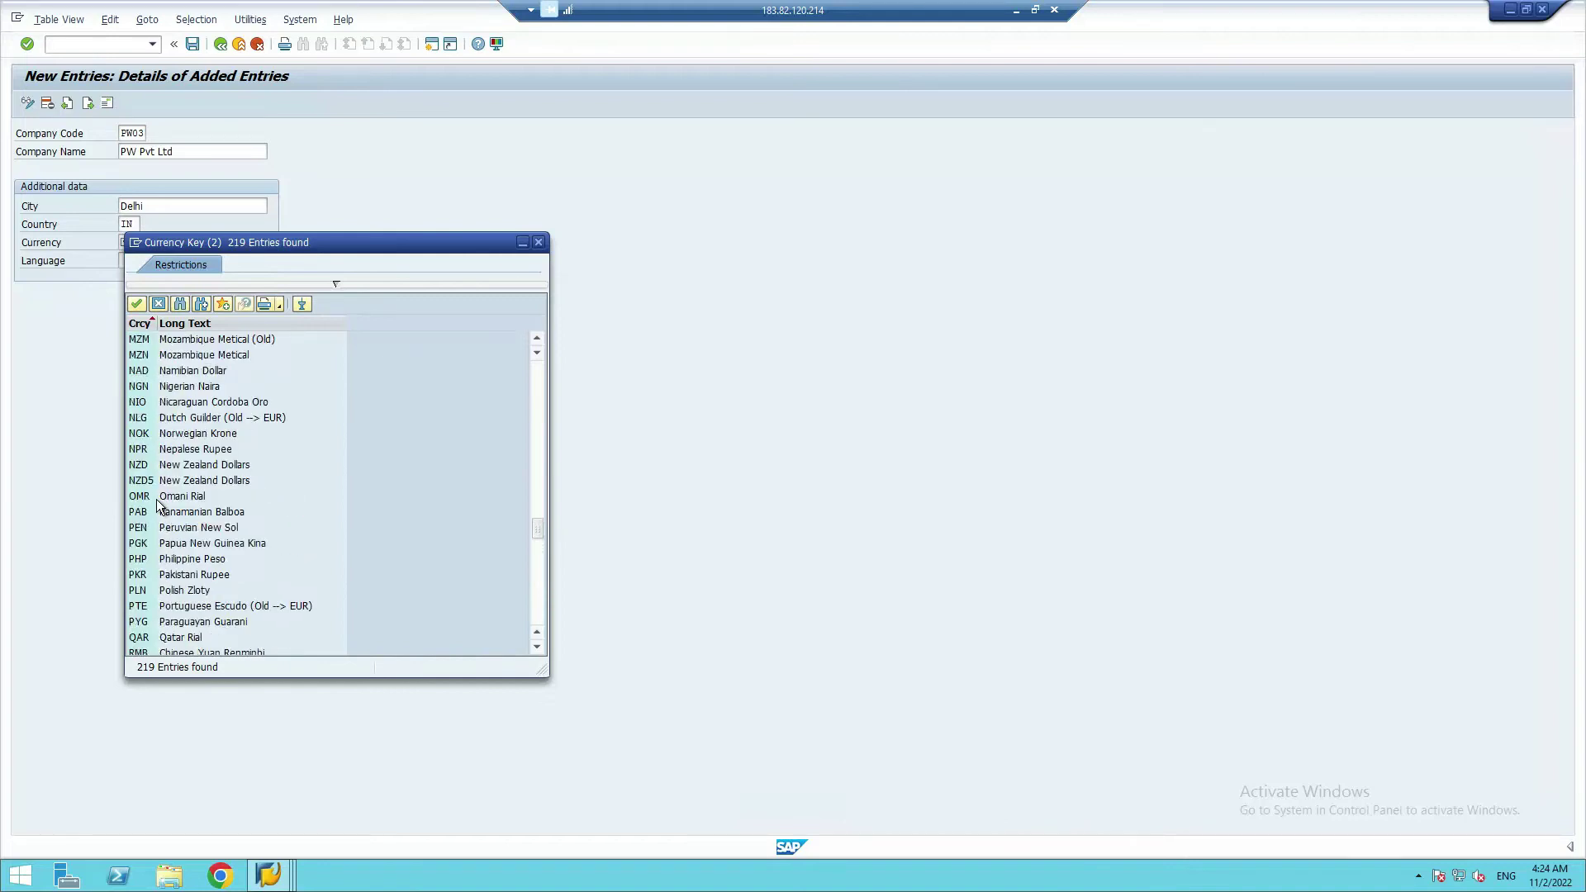
pyautogui.scroll(15, 156, 499)
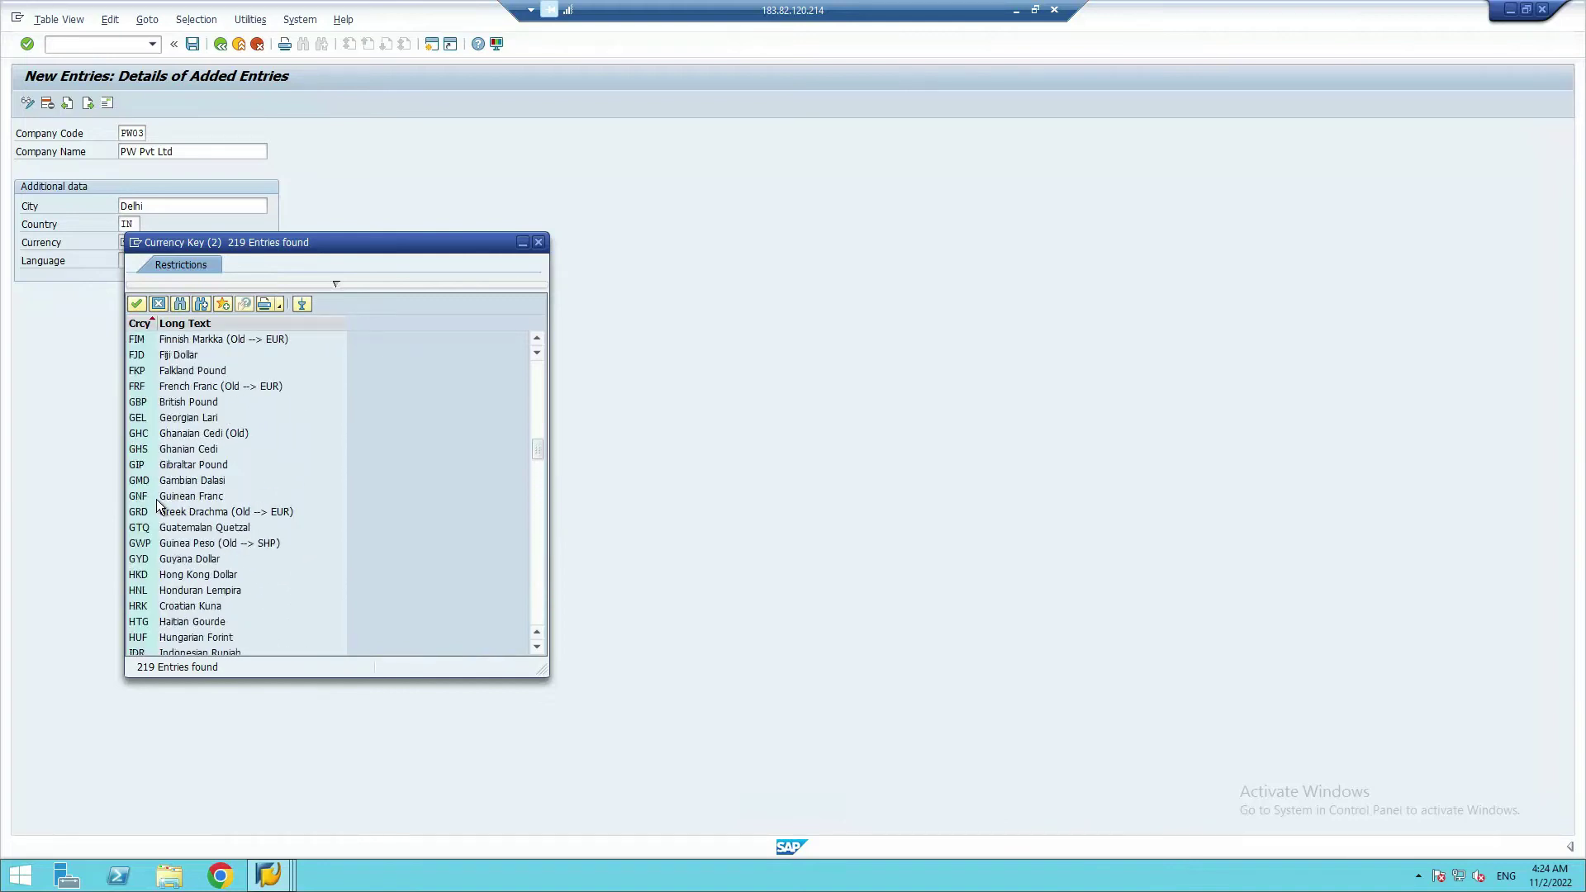
pyautogui.scroll(4, 158, 503)
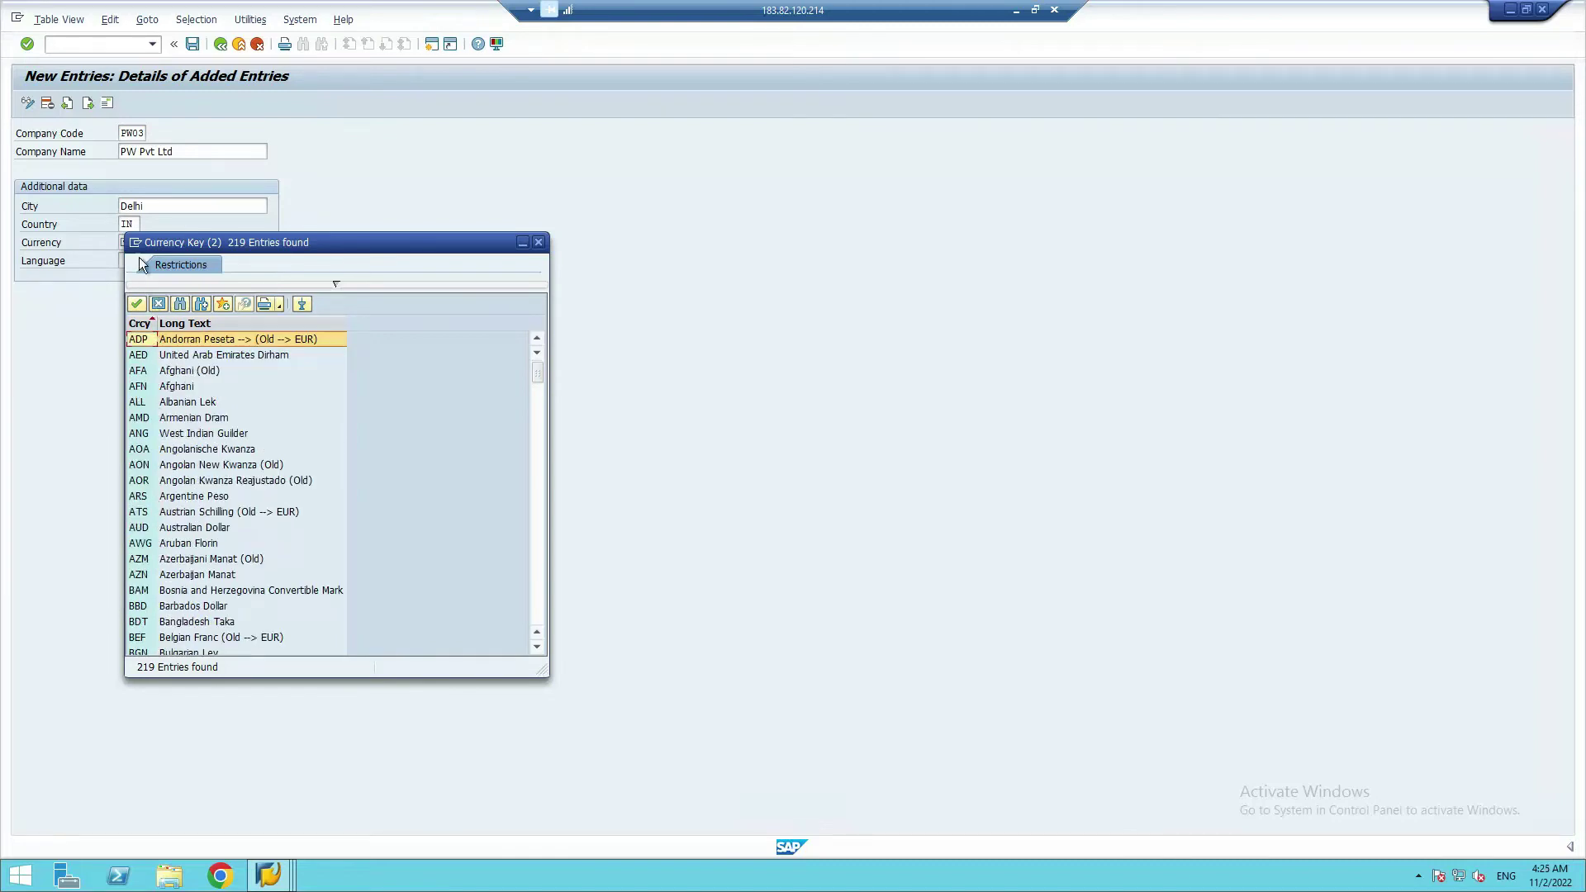
pyautogui.click(145, 205)
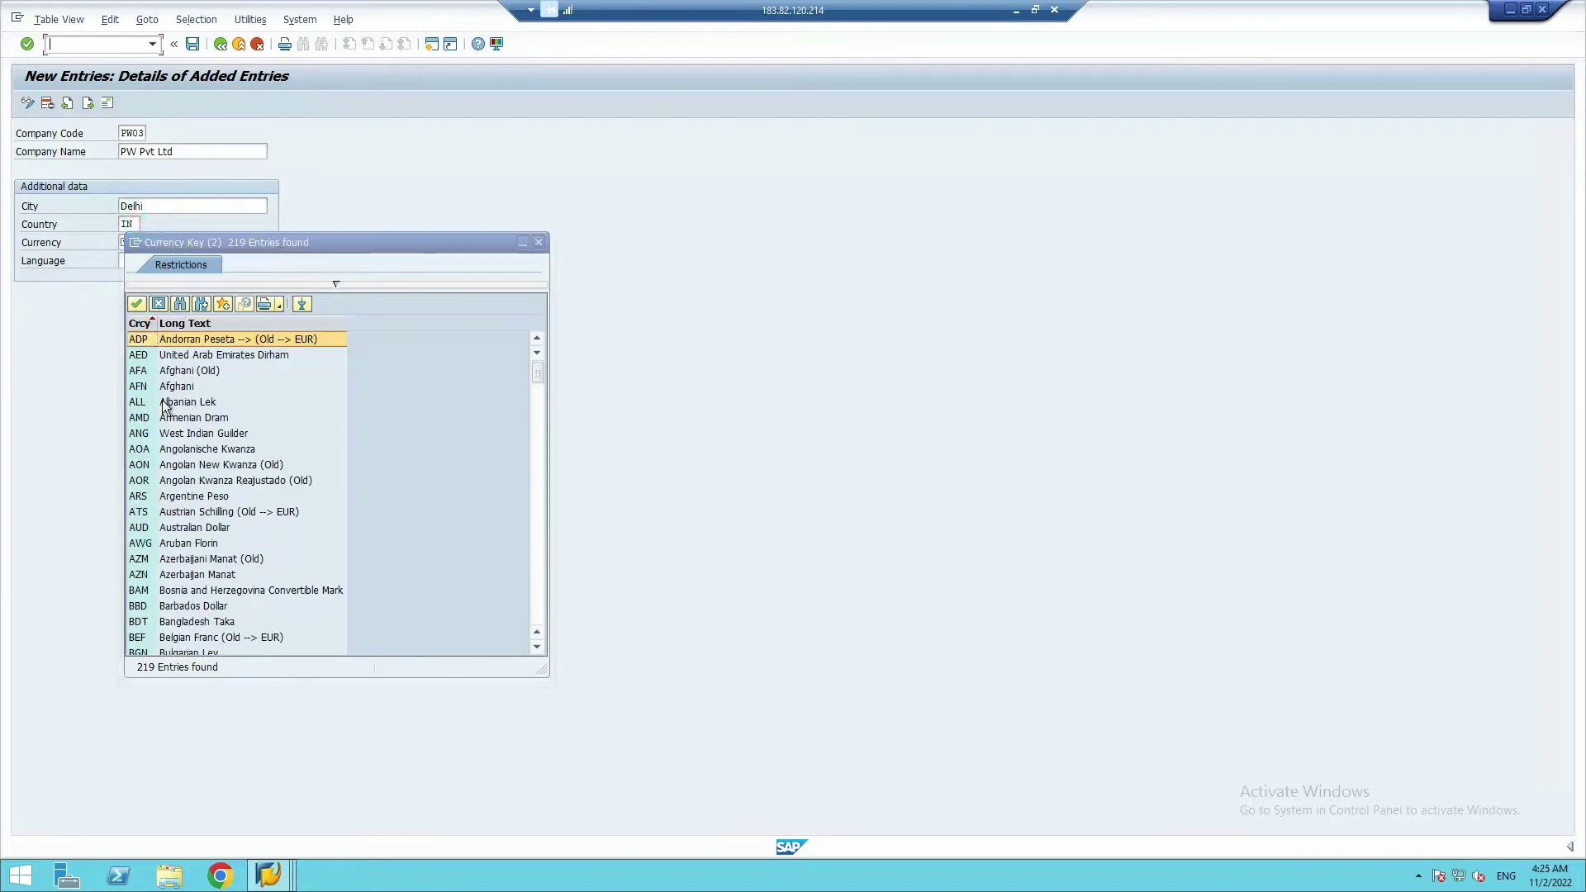
pyautogui.click(205, 210)
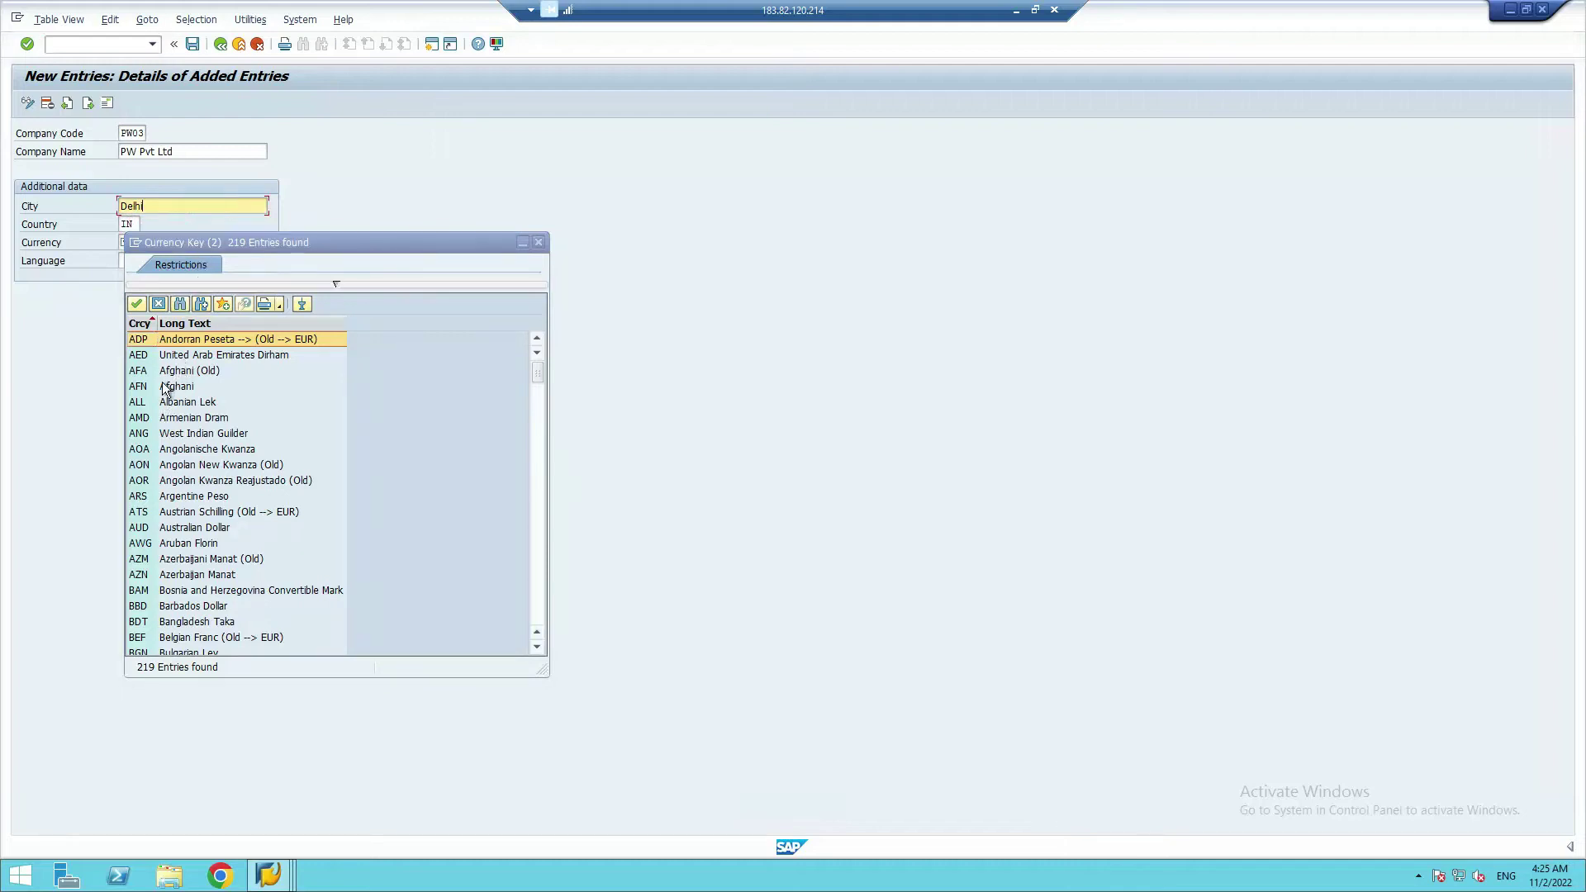
pyautogui.click(539, 372)
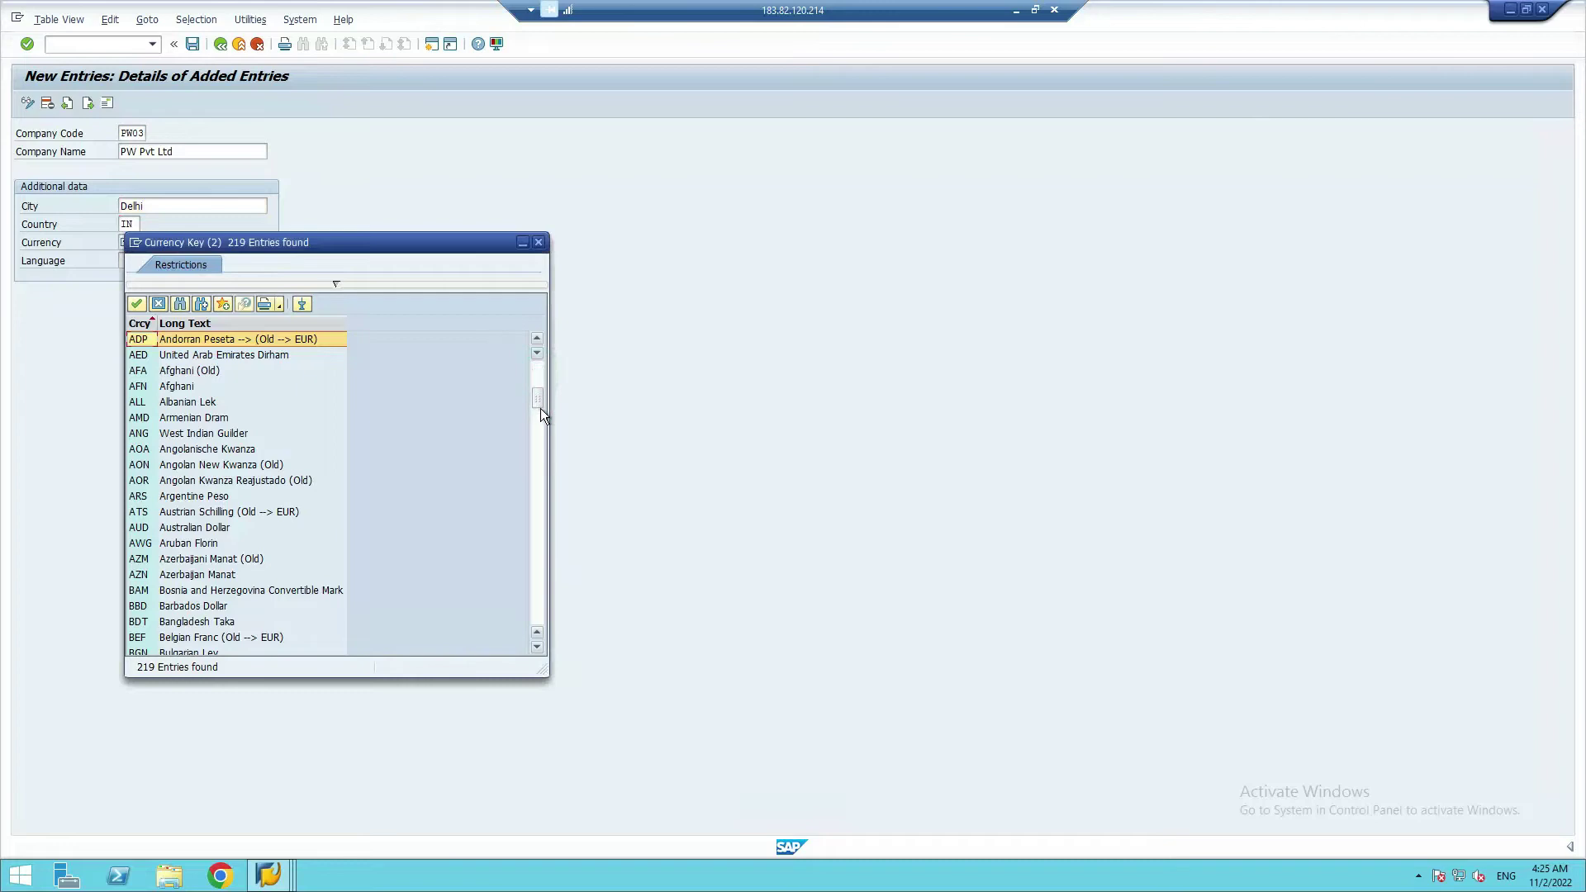
pyautogui.click(541, 410)
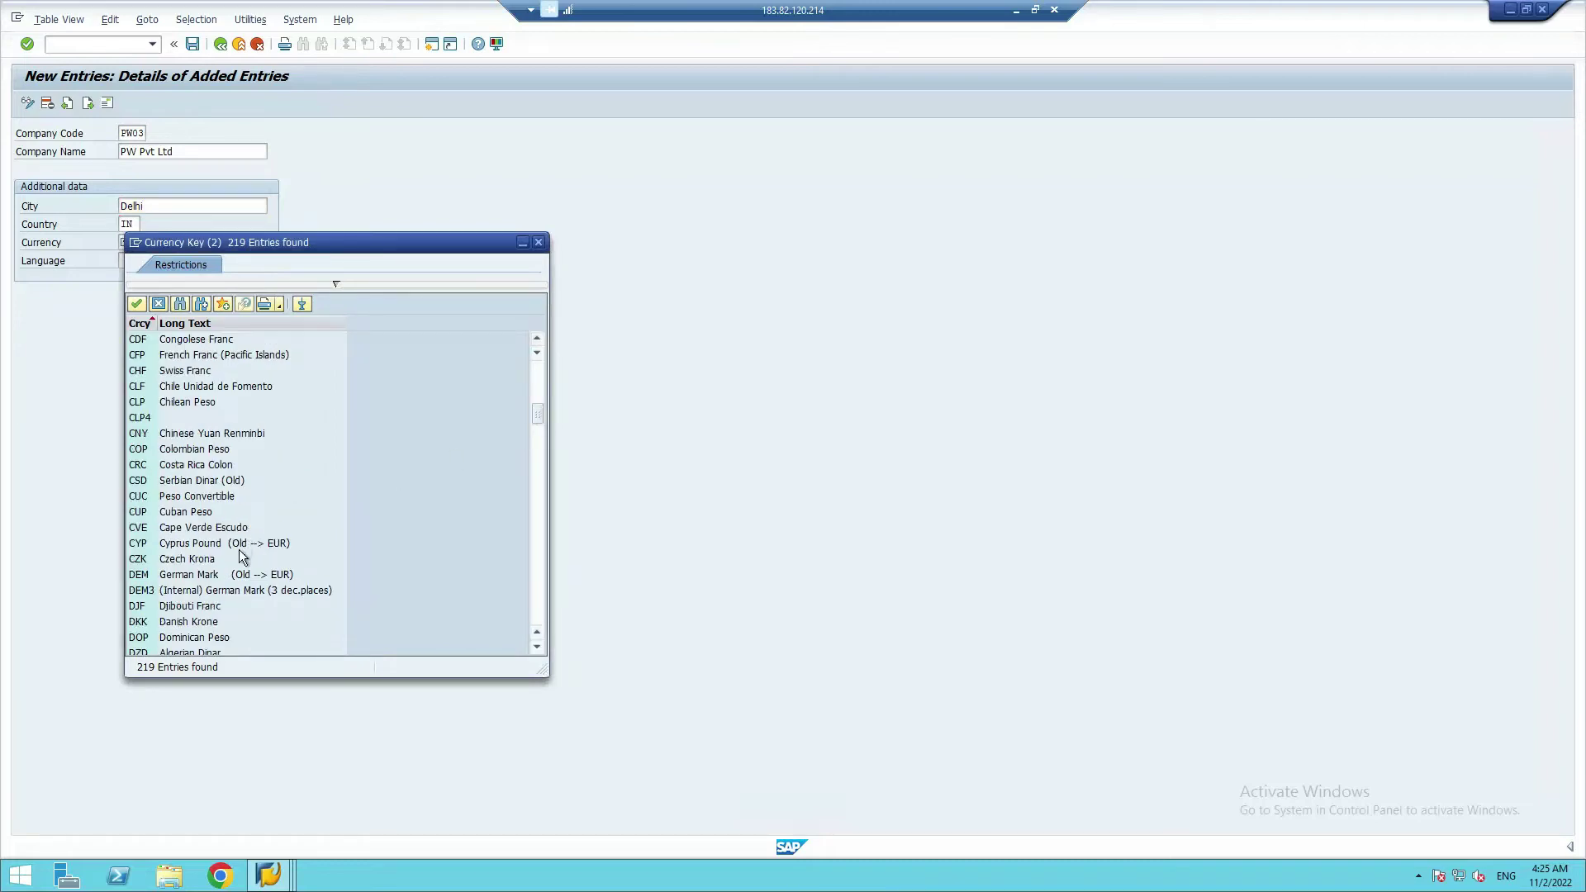
pyautogui.scroll(-3, 311, 528)
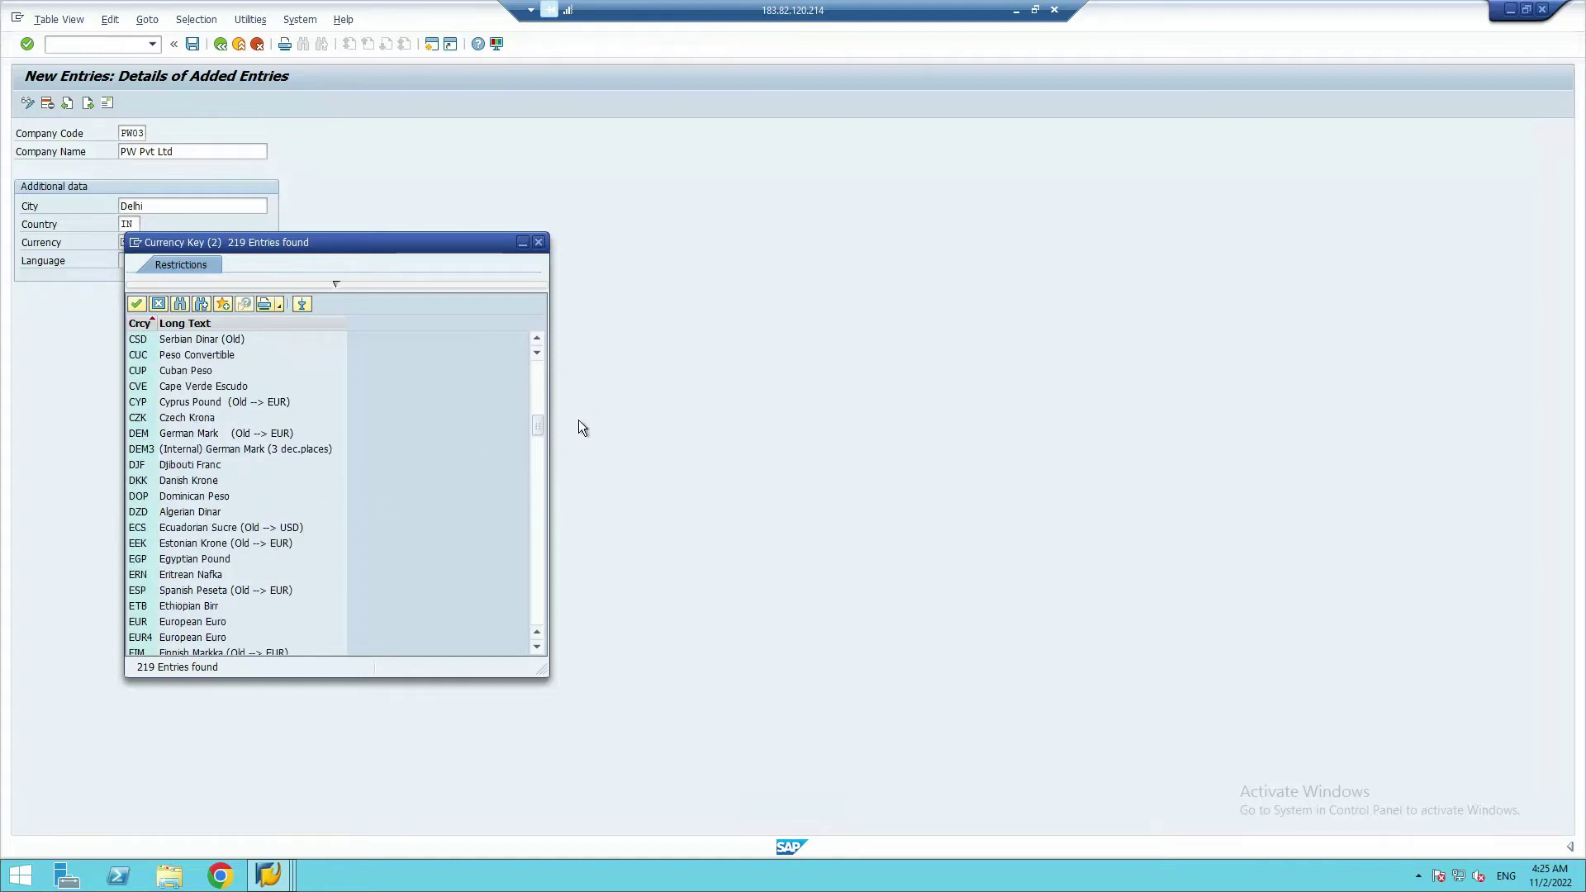
pyautogui.moveTo(539, 442); pyautogui.dragTo(312, 496)
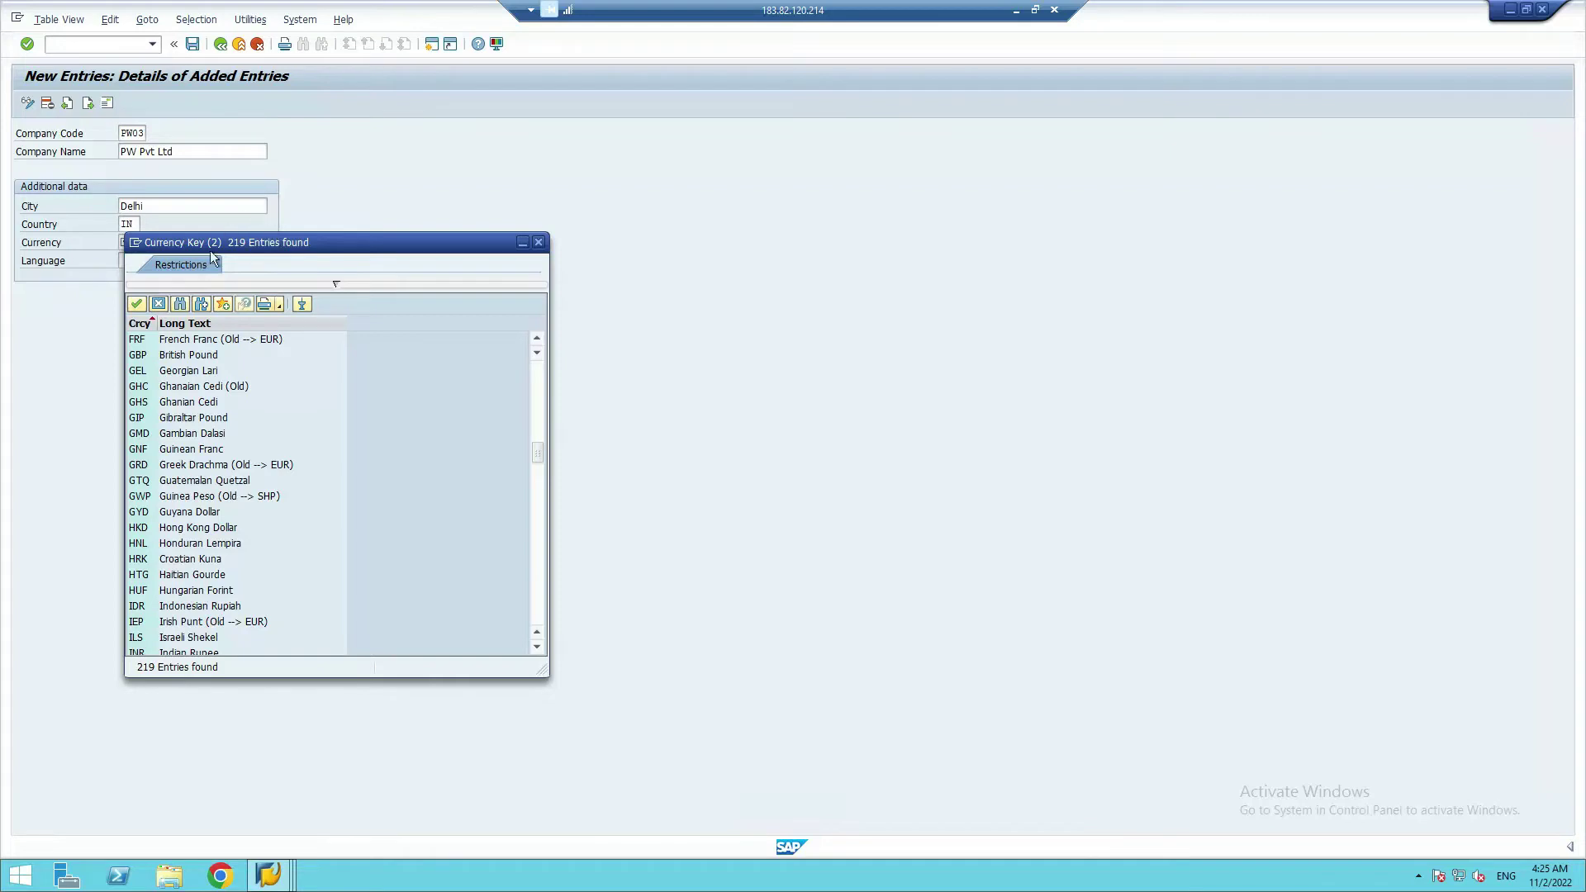
pyautogui.doubleClick(135, 649)
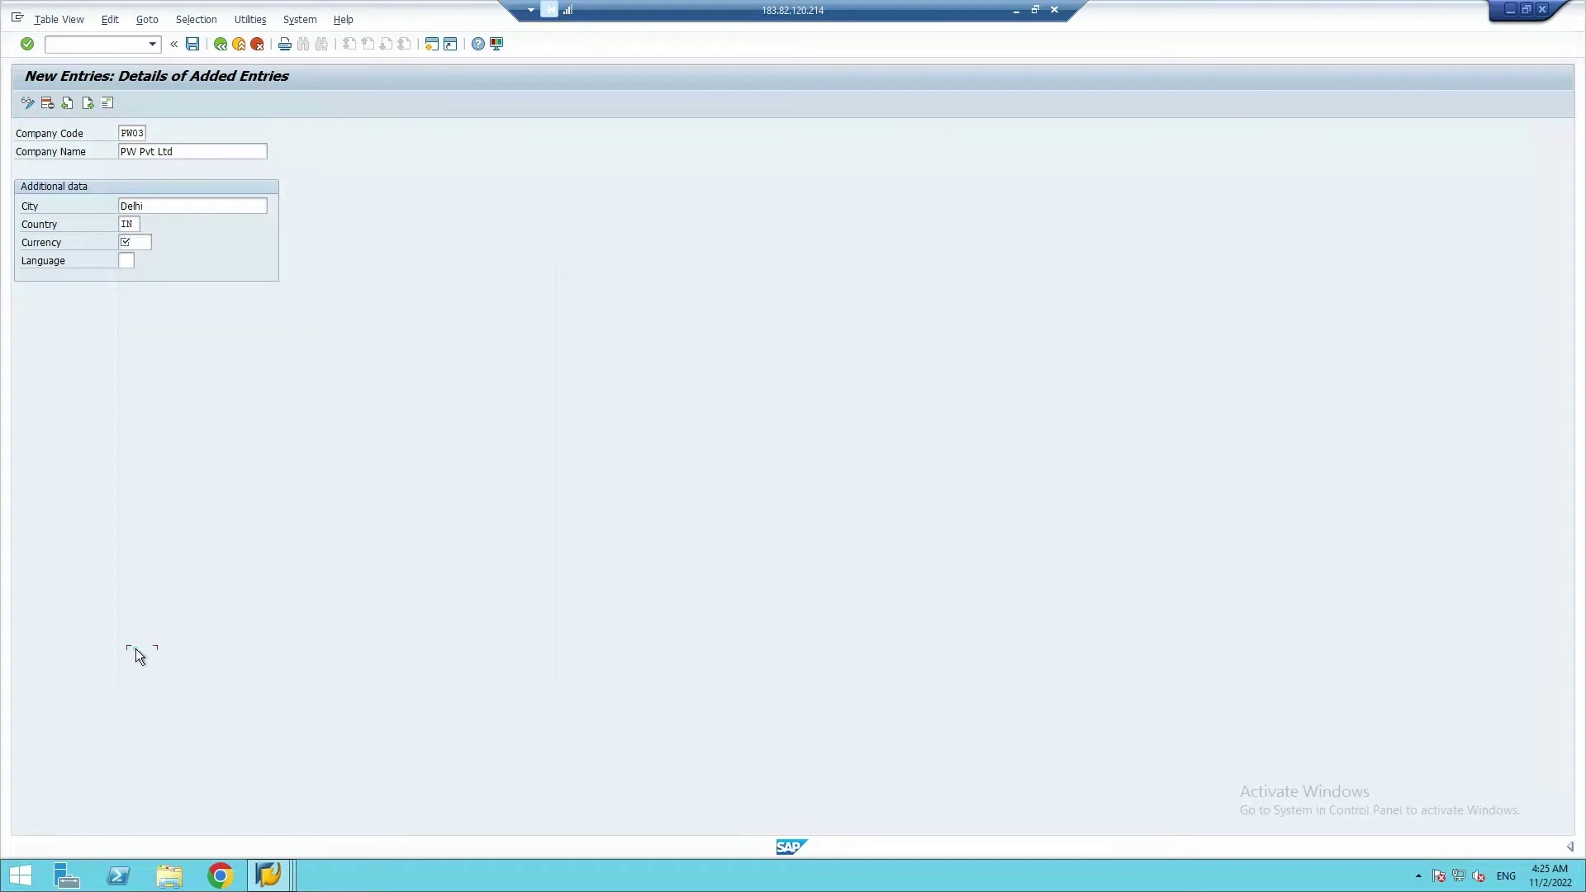
# - Set the company code's language to EN and save the new entry
pyautogui.click(129, 261)
pyautogui.click(129, 261)
pyautogui.write('EN')
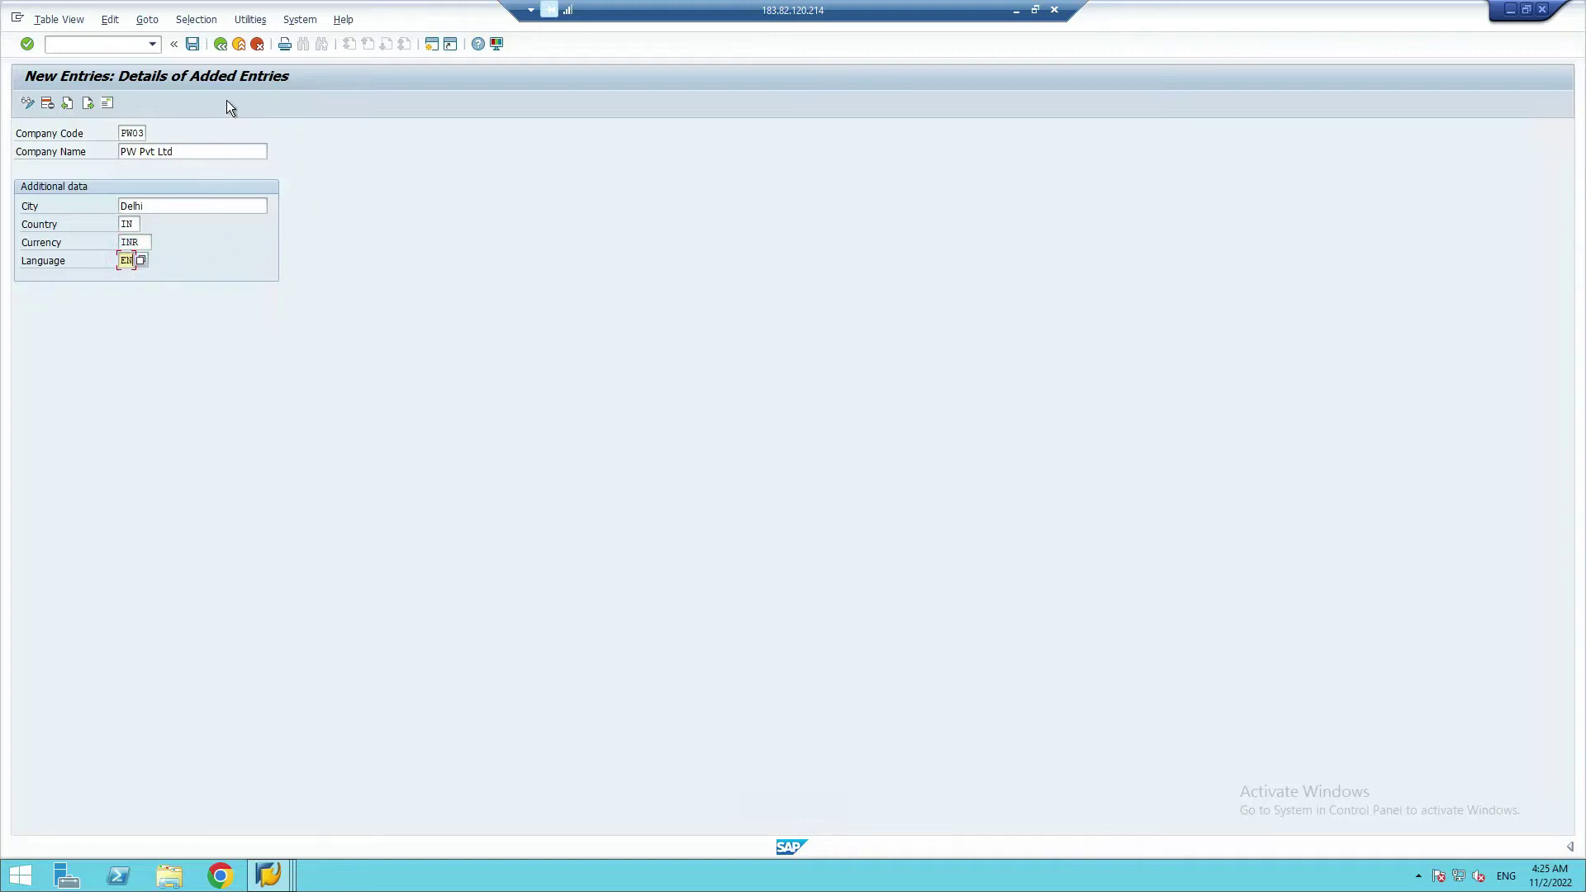
pyautogui.click(196, 44)
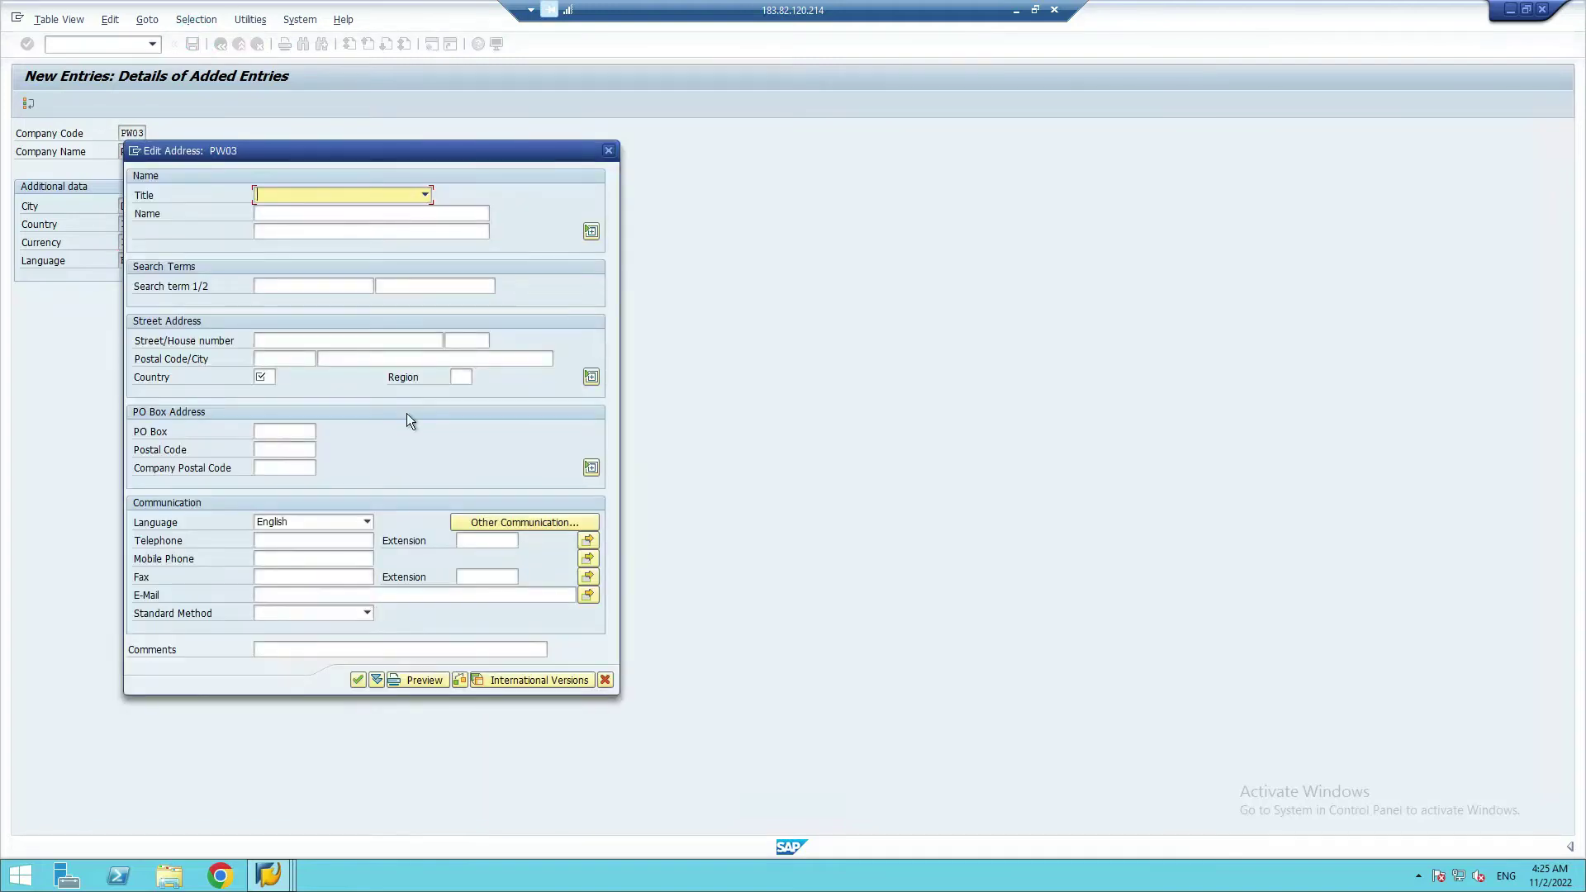
# - Set the country in the street address of PW03 to IN
pyautogui.click(270, 374)
pyautogui.write('en')
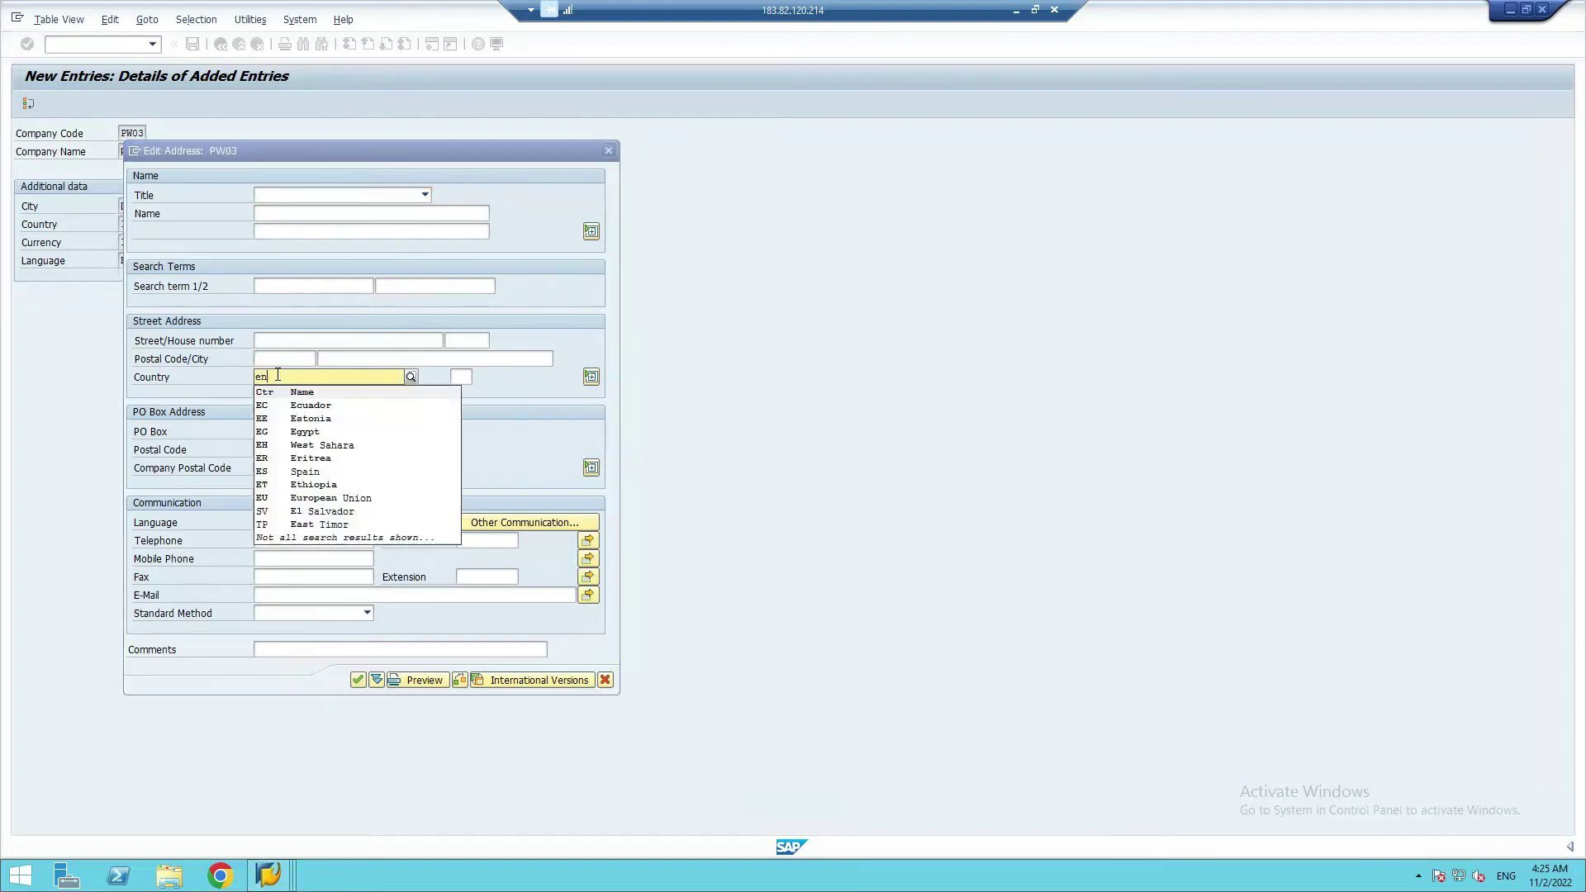
pyautogui.press('BackSpace')
pyautogui.press('BackSpace')
pyautogui.press('Down')
pyautogui.press('Return')
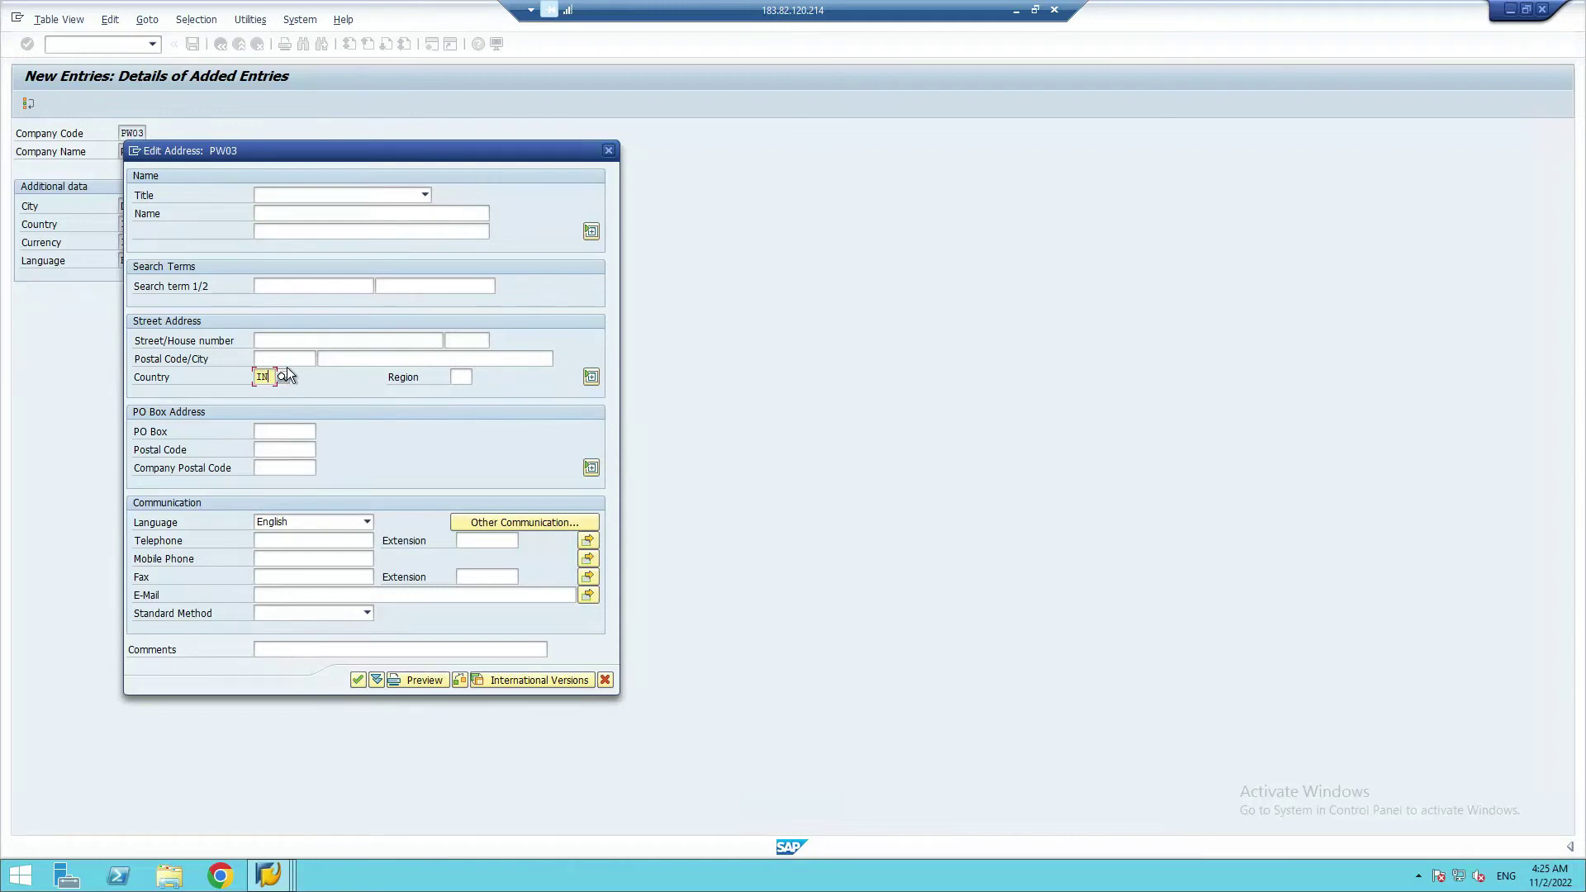
pyautogui.press('Tab')
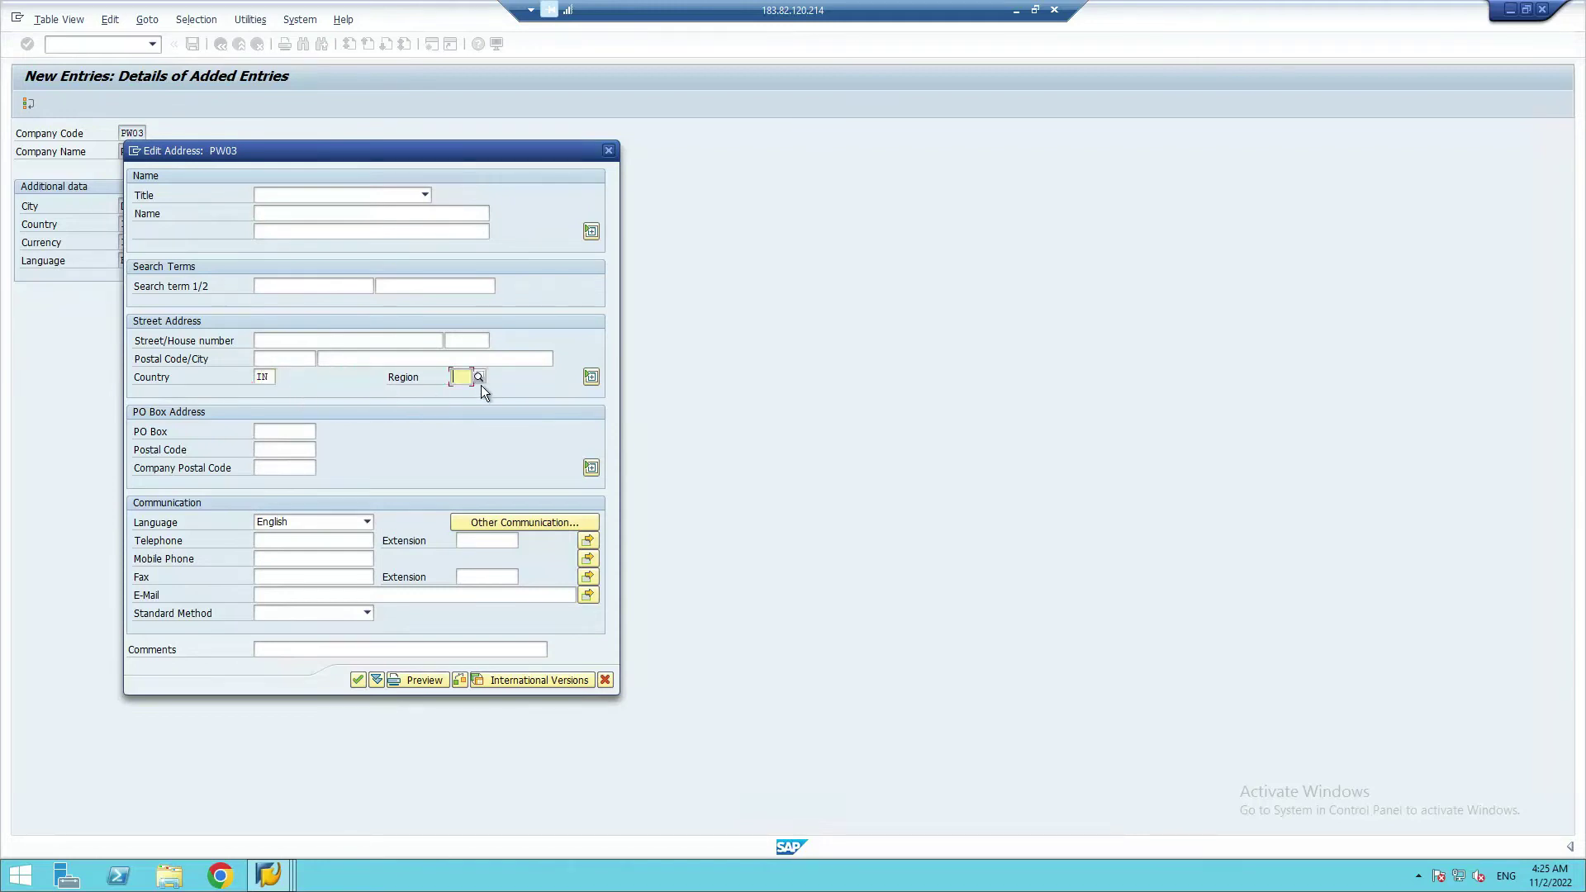
# - Choose region 30 (Delhi) for the PW03 address and confirm the address data
pyautogui.click(479, 378)
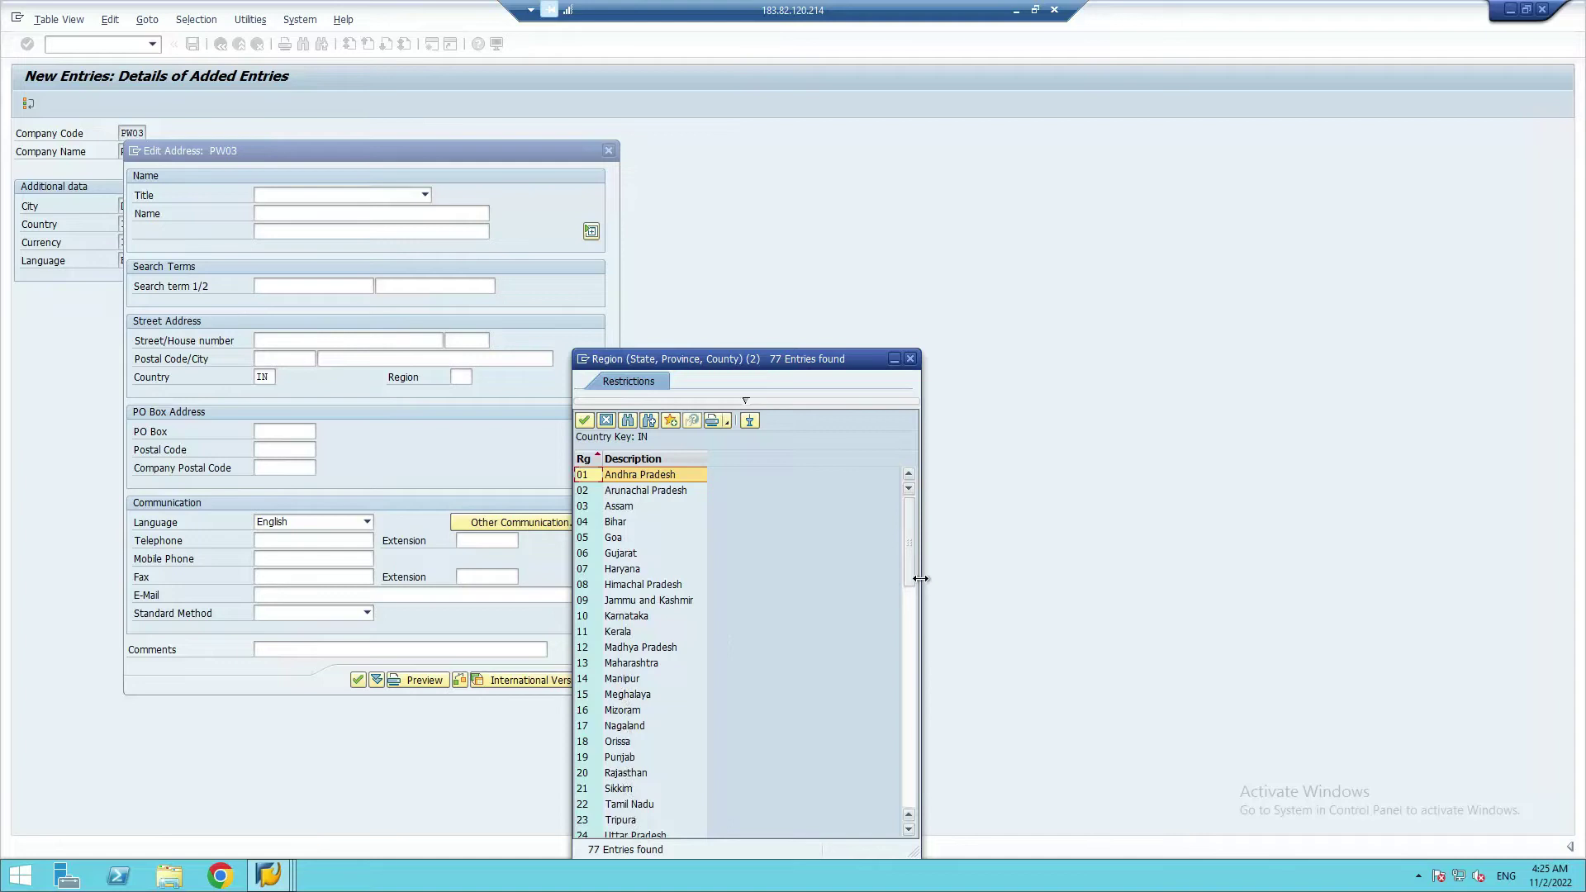
pyautogui.moveTo(910, 556); pyautogui.dragTo(904, 615)
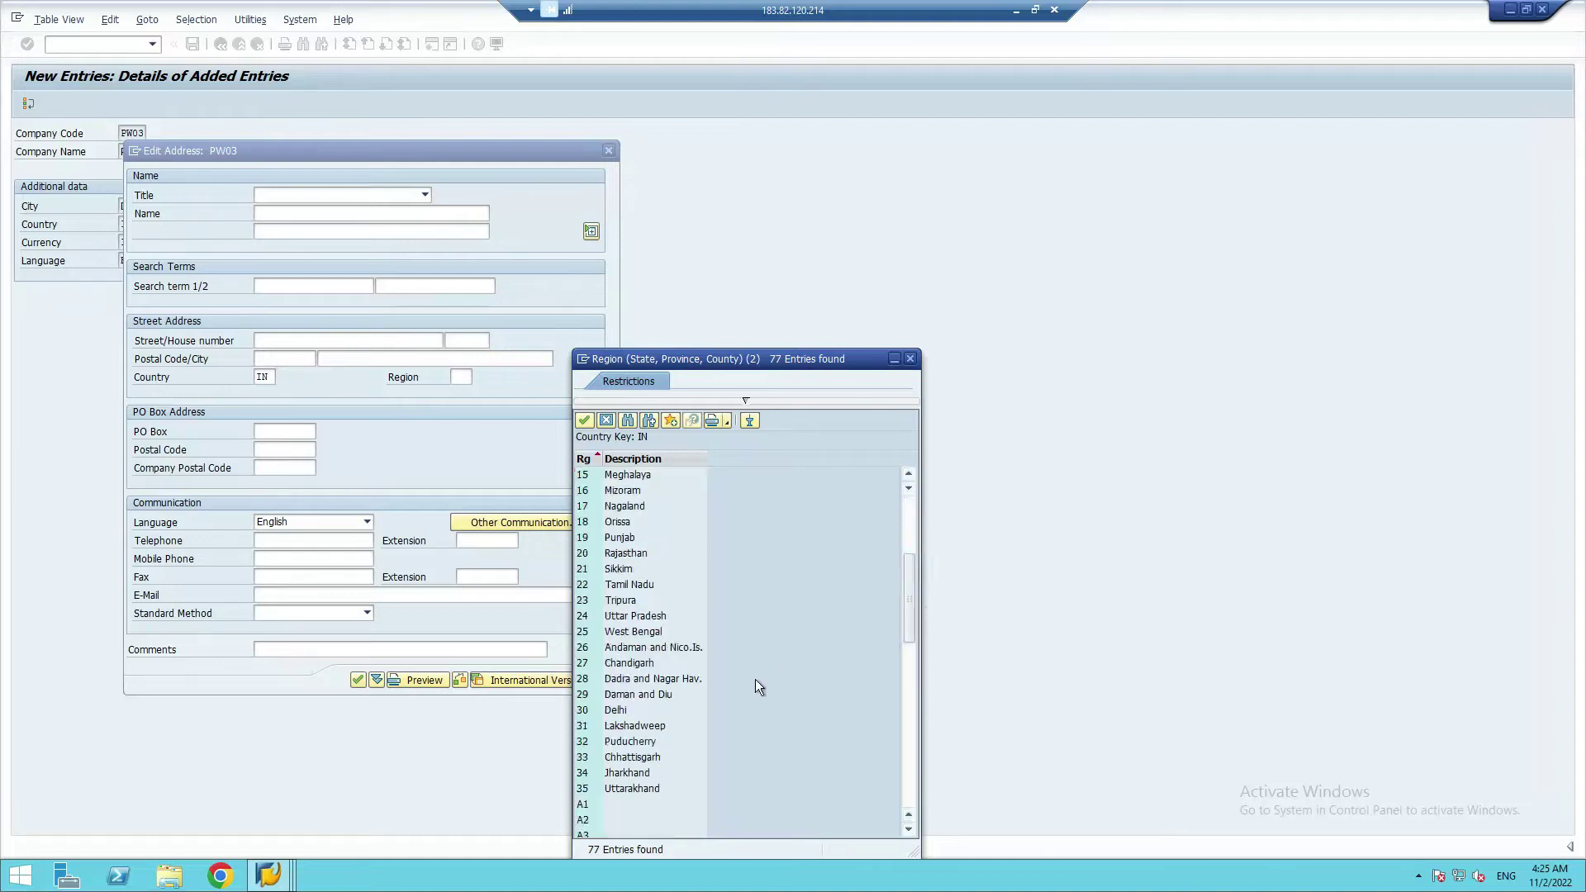
pyautogui.doubleClick(585, 711)
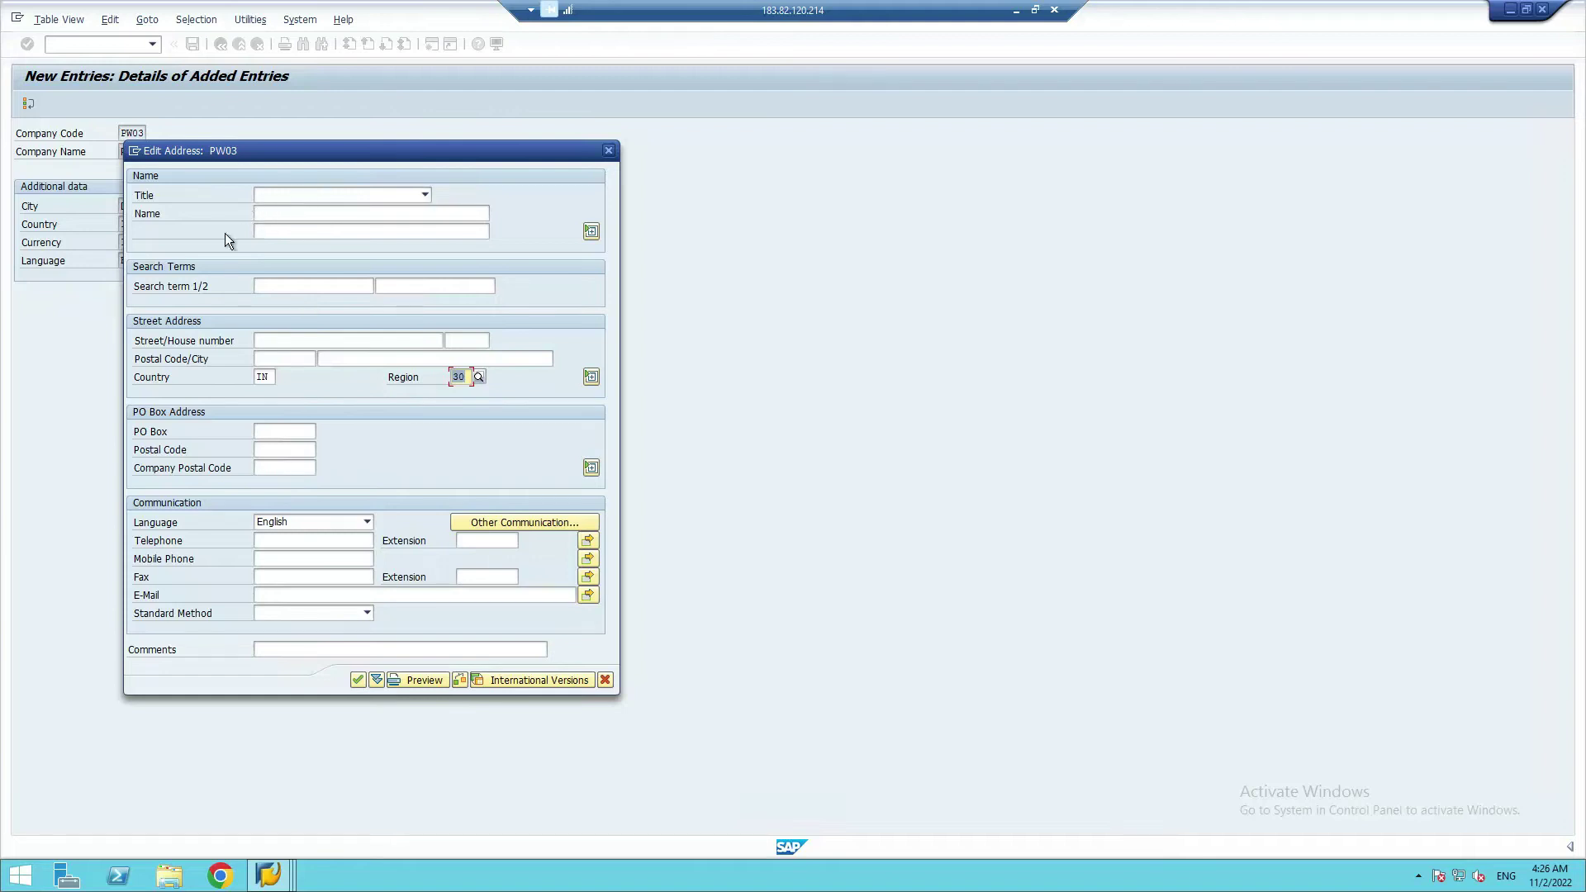
pyautogui.click(283, 215)
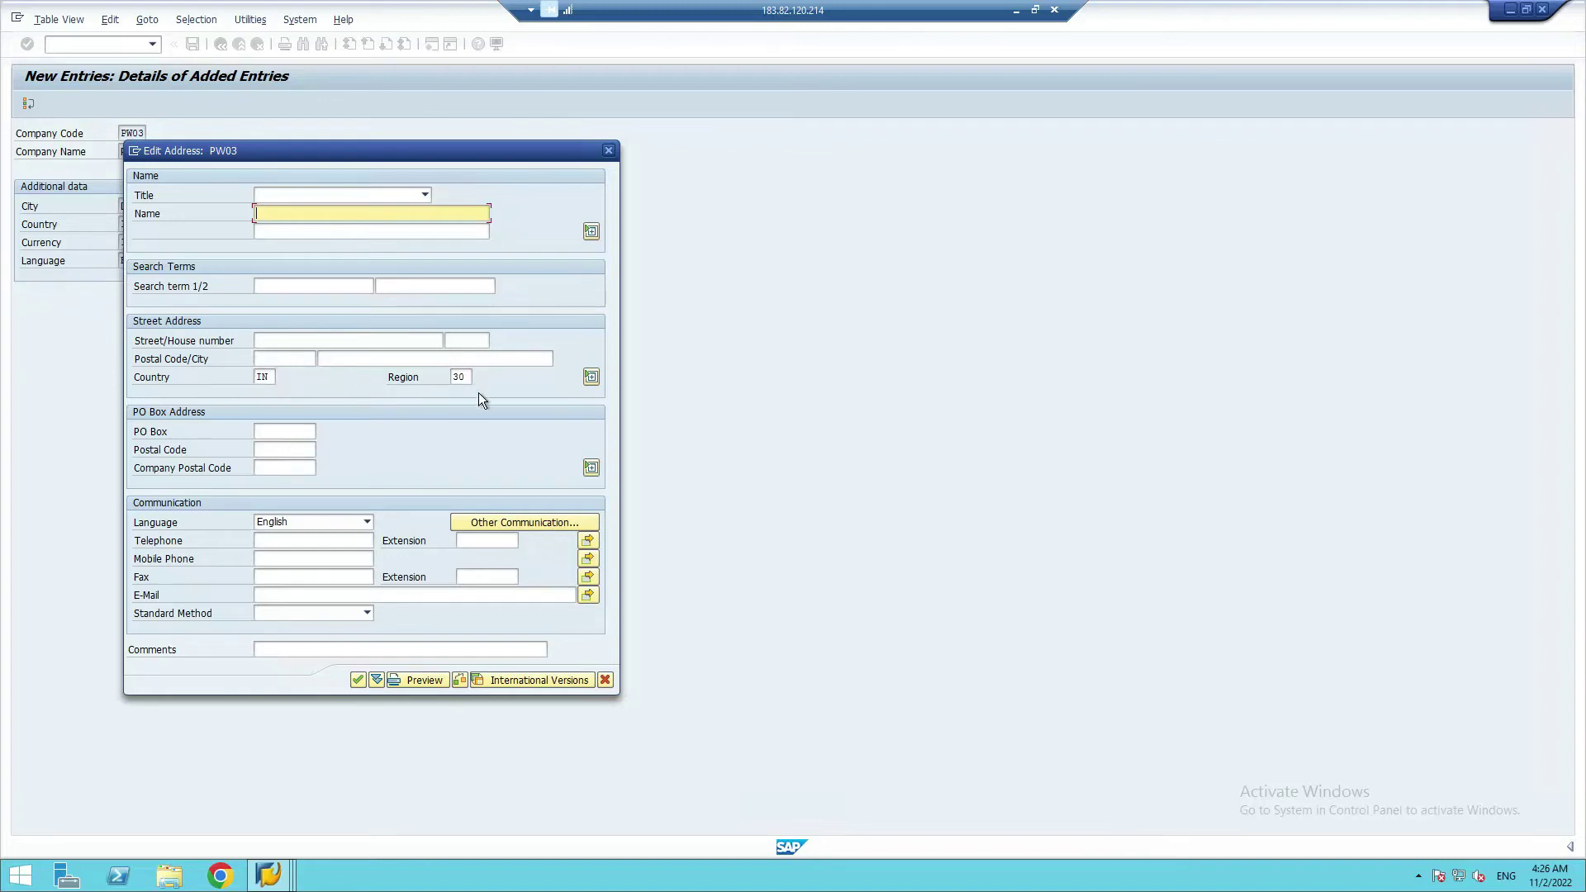
pyautogui.click(357, 680)
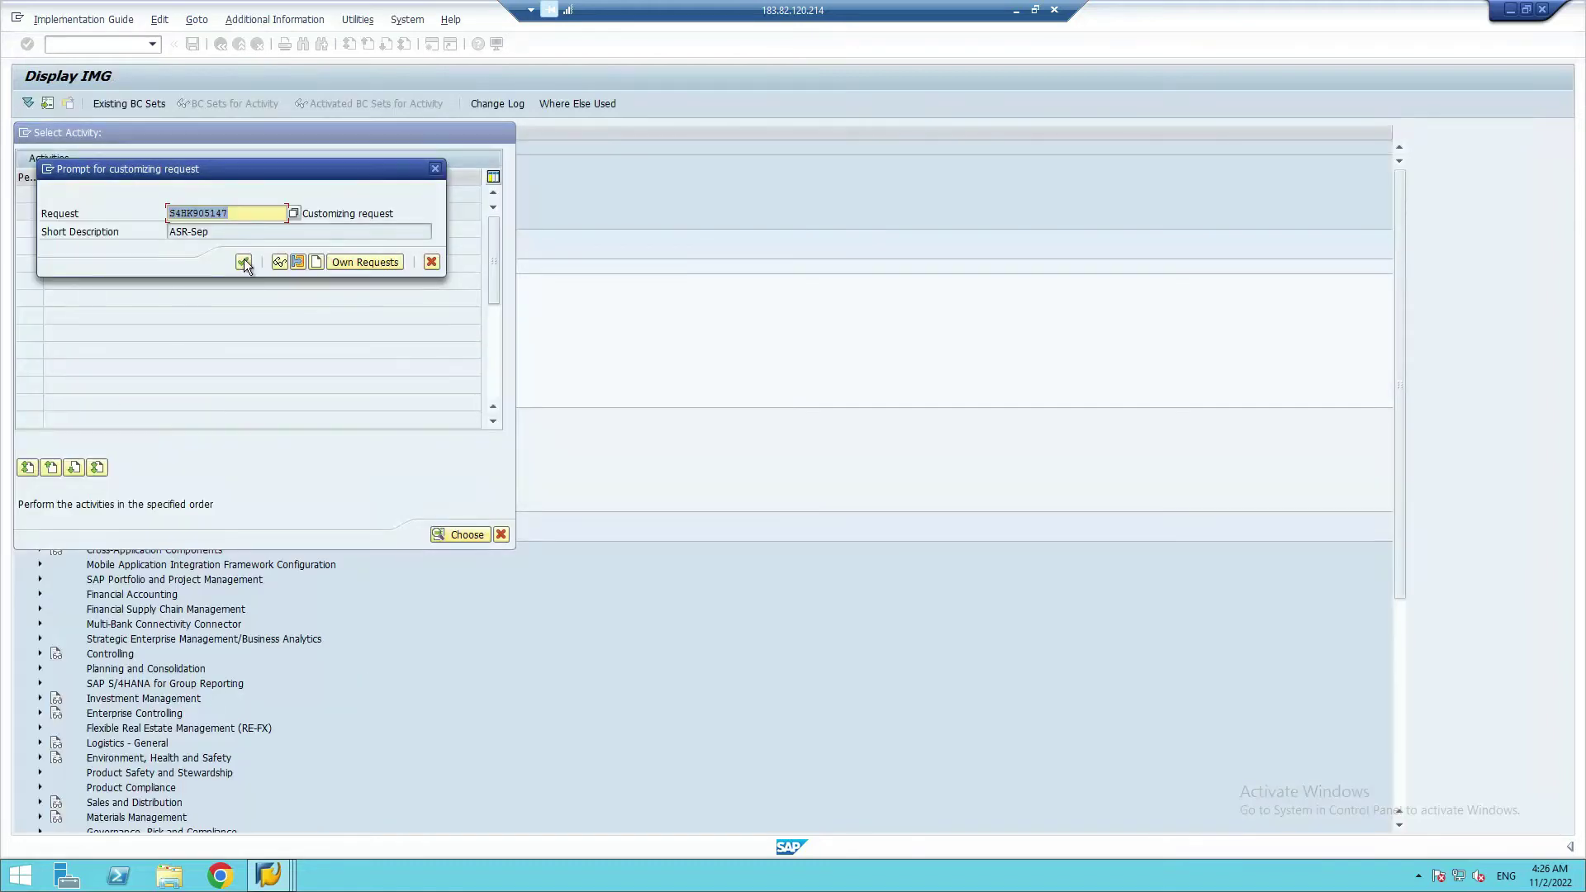
# - Record the new company code in customizing request S4HK905147 (ASR-Sep)
pyautogui.click(244, 262)
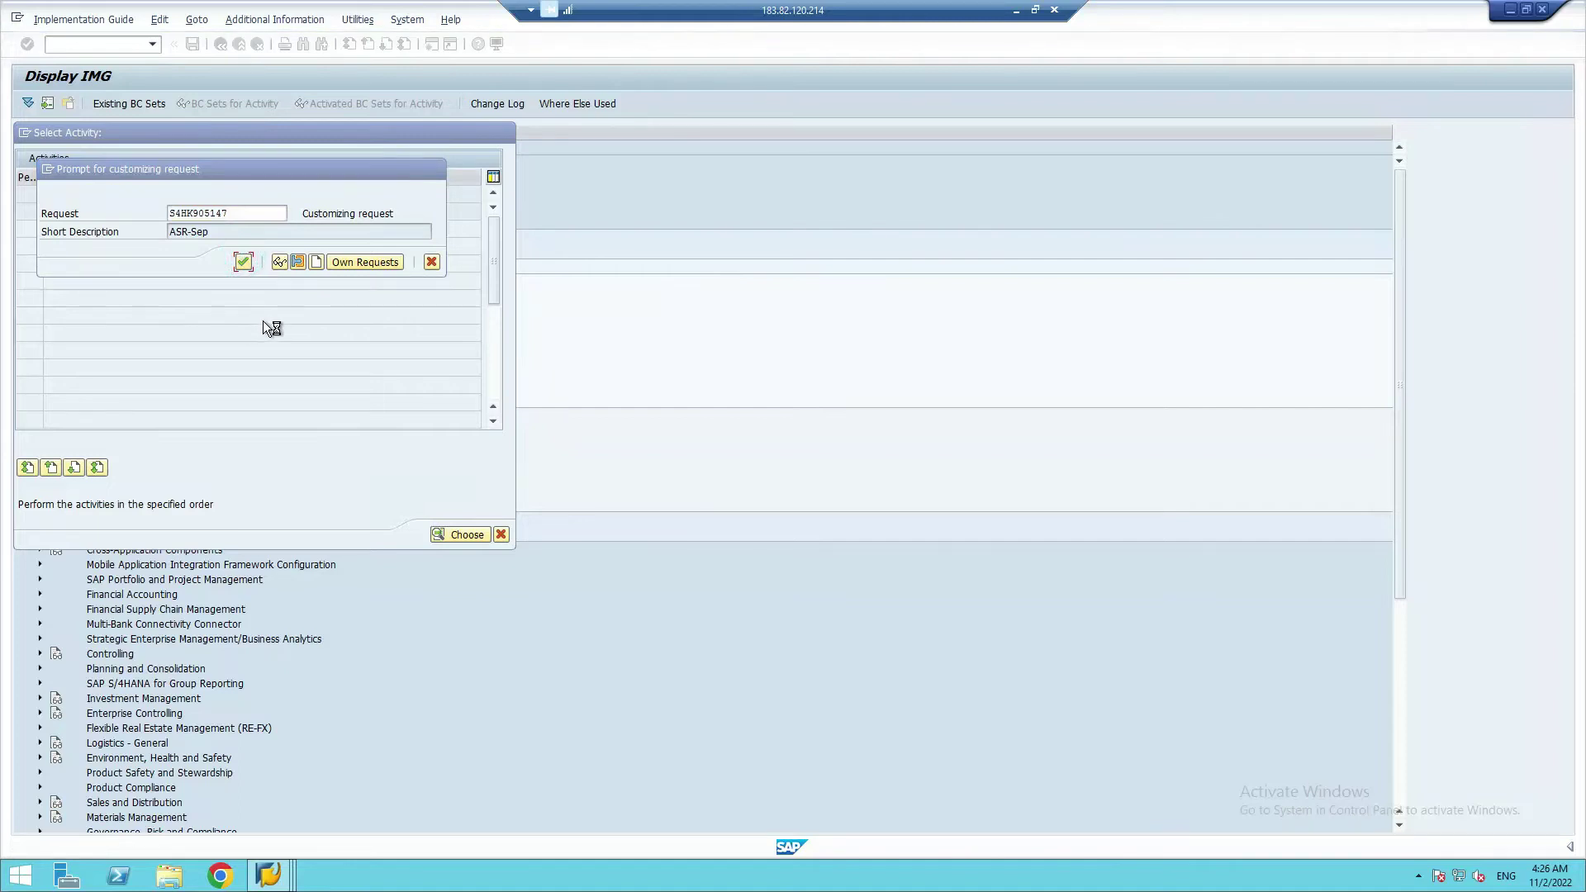
pyautogui.click(245, 261)
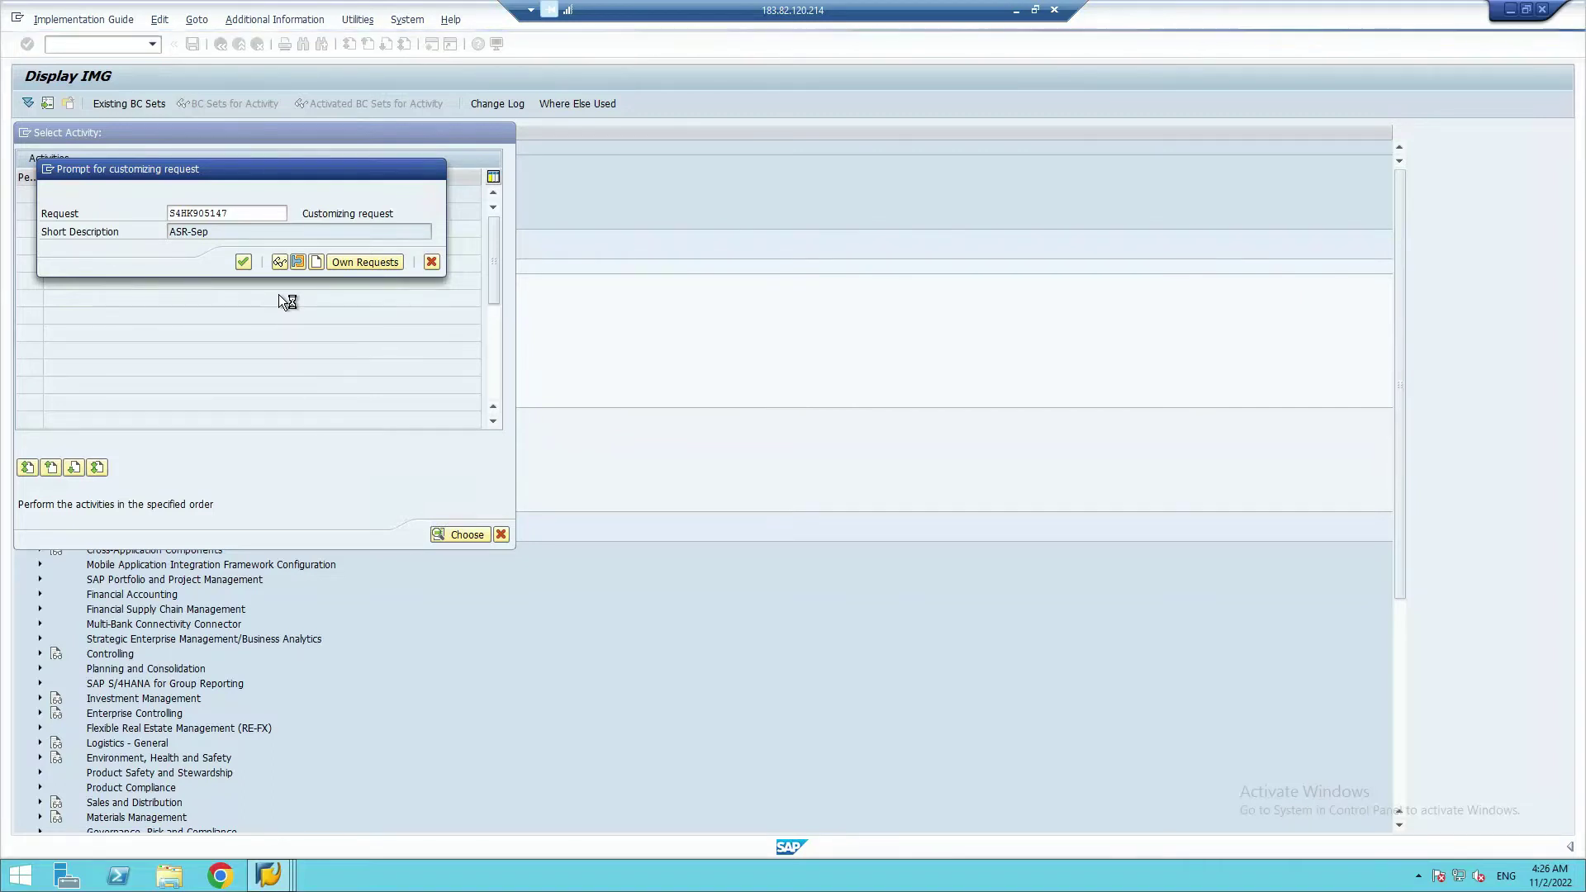
pyautogui.click(245, 262)
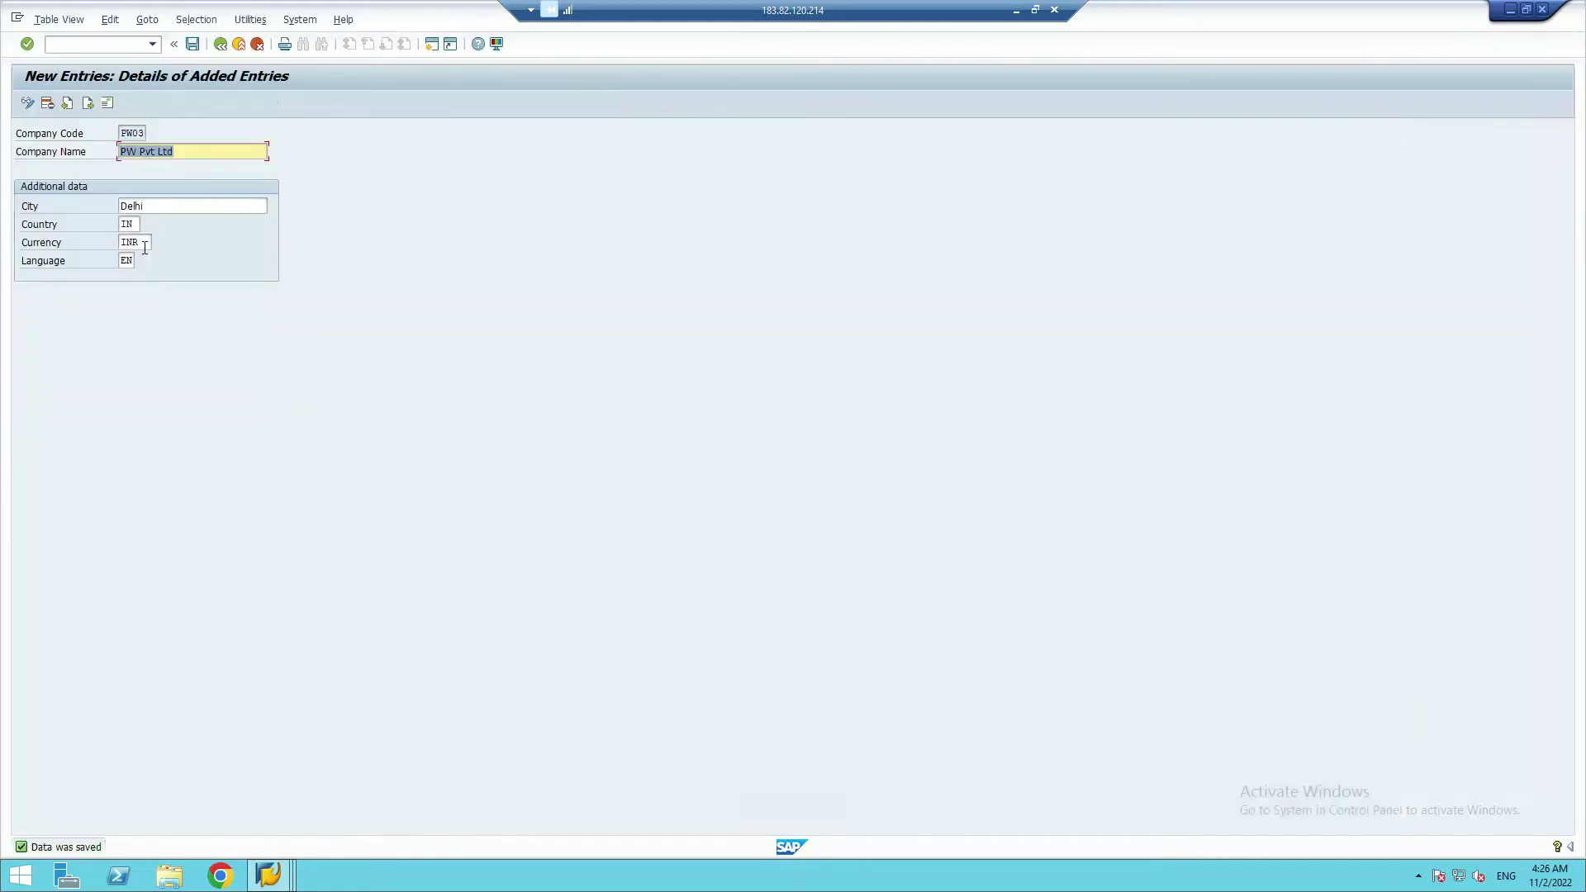
# - Leave the company code entries and close the activity selection to return to the implementation guide
pyautogui.click(220, 44)
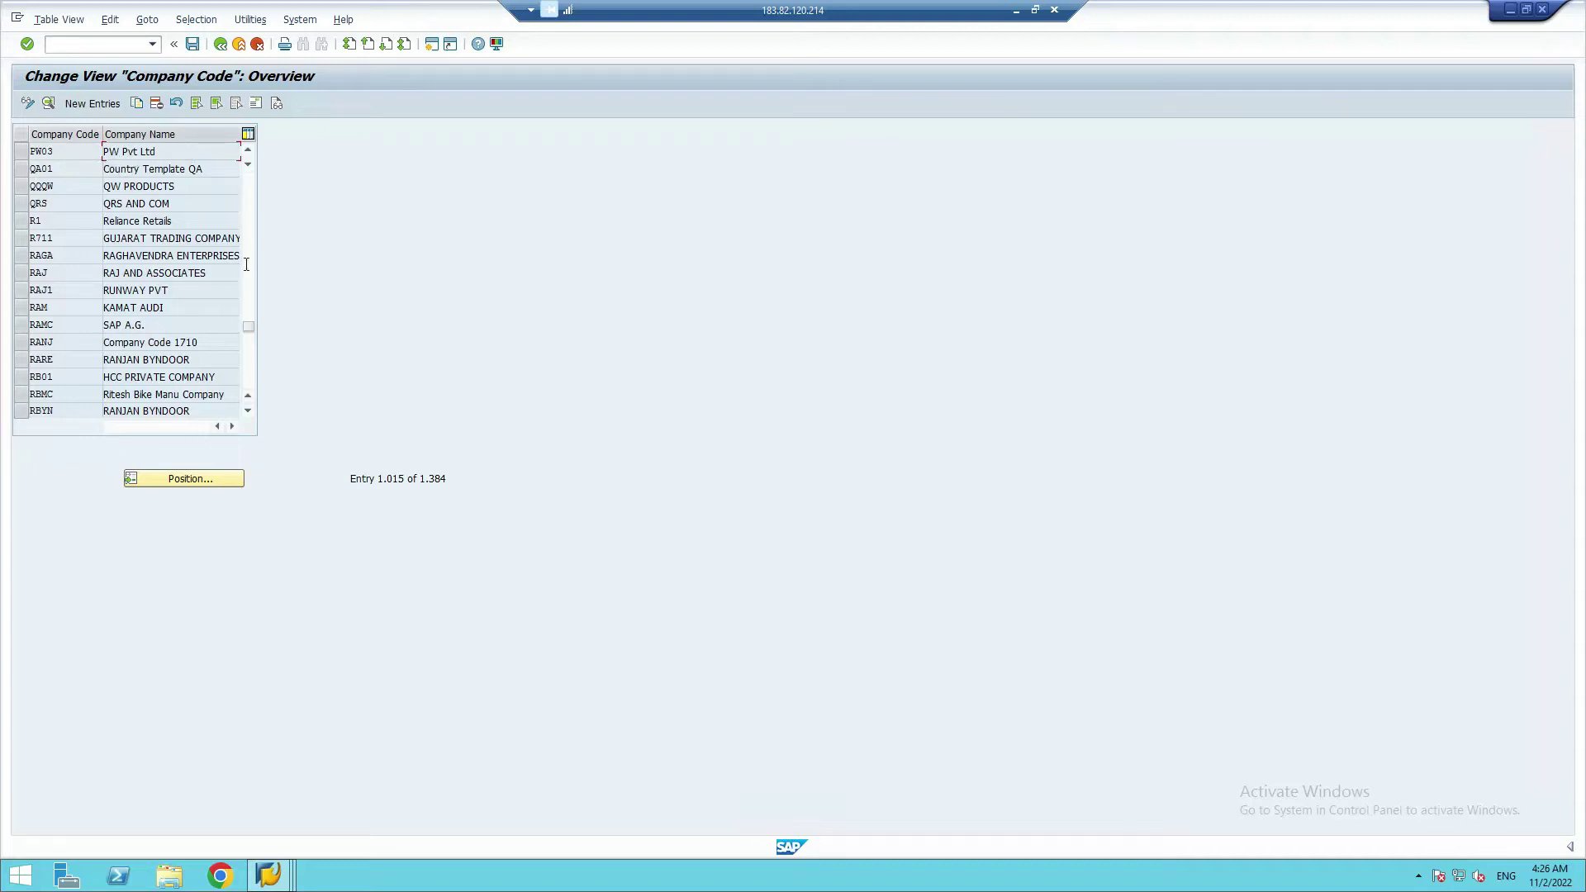
pyautogui.click(221, 47)
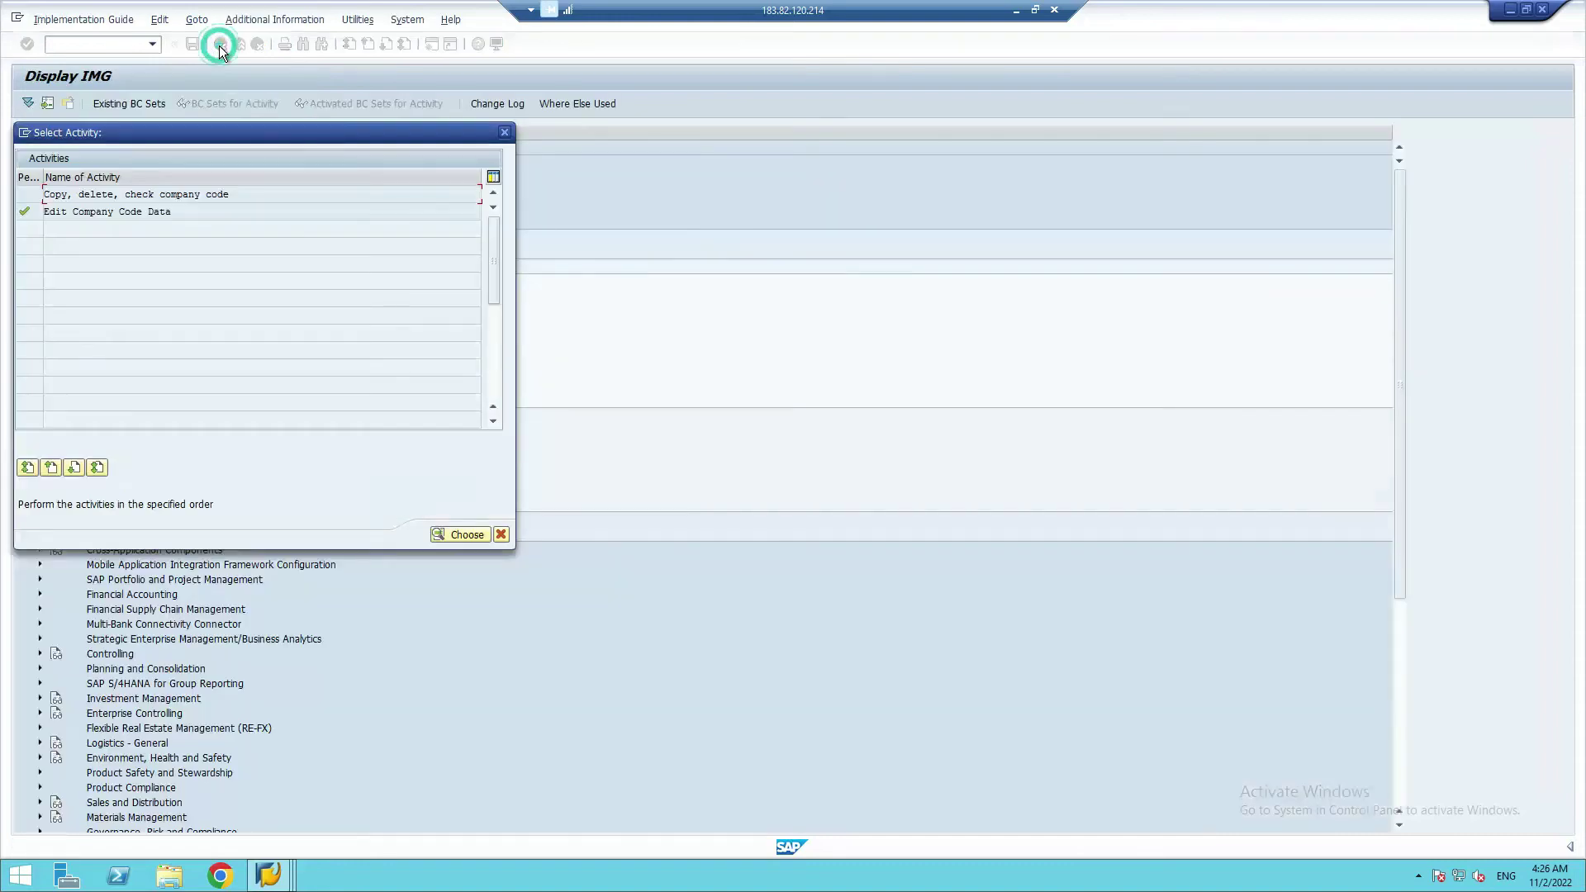
pyautogui.click(501, 535)
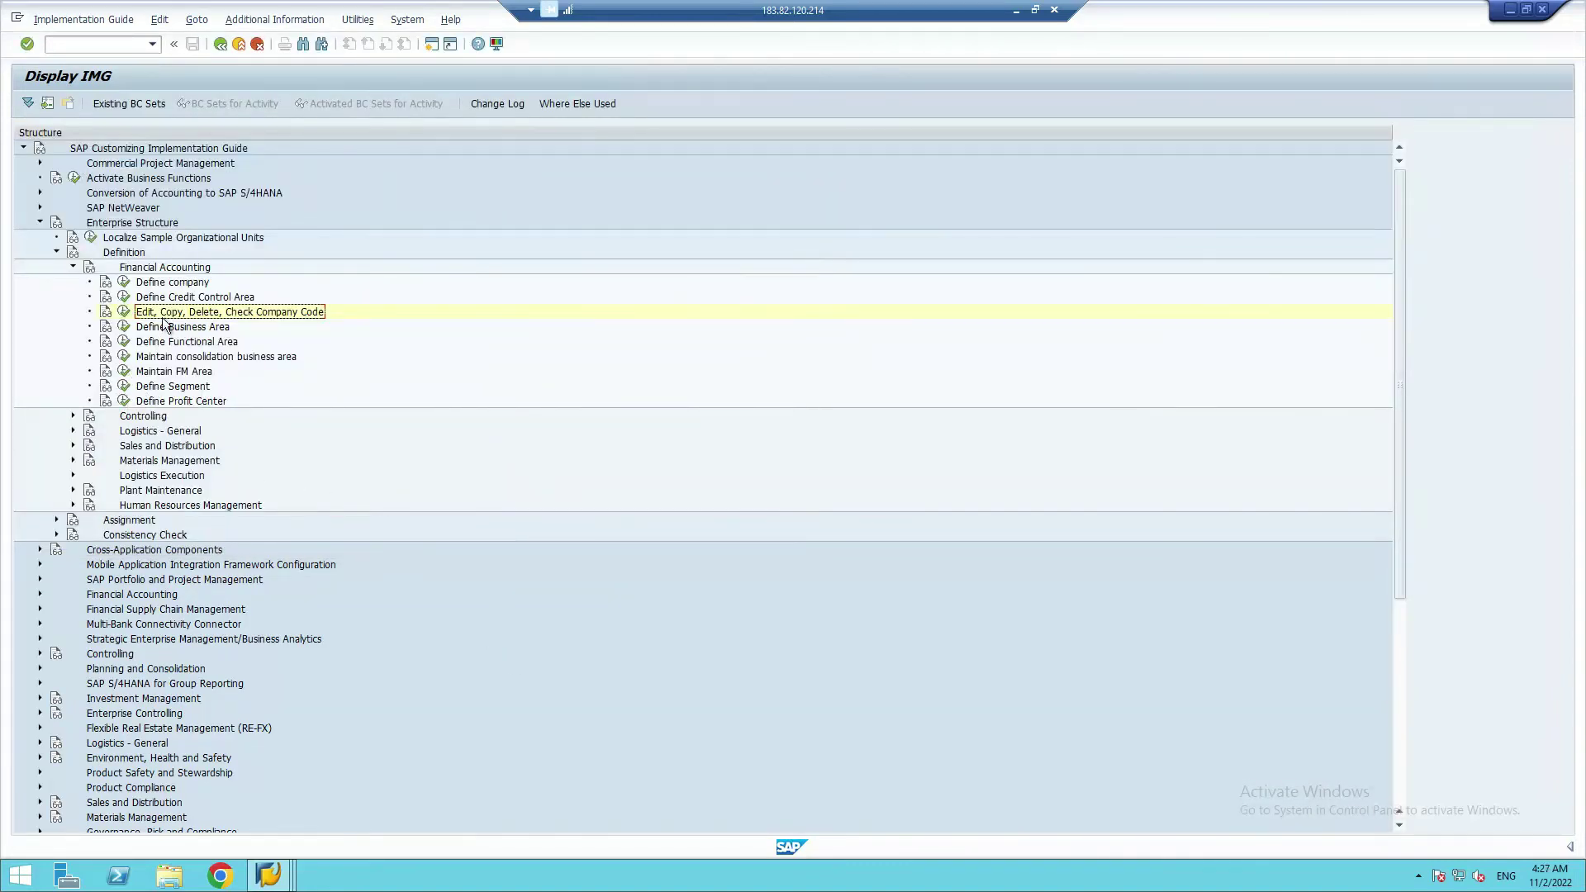
# - Collapse the Financial Accounting branch under Definition and look at the activities under Controlling
pyautogui.click(73, 267)
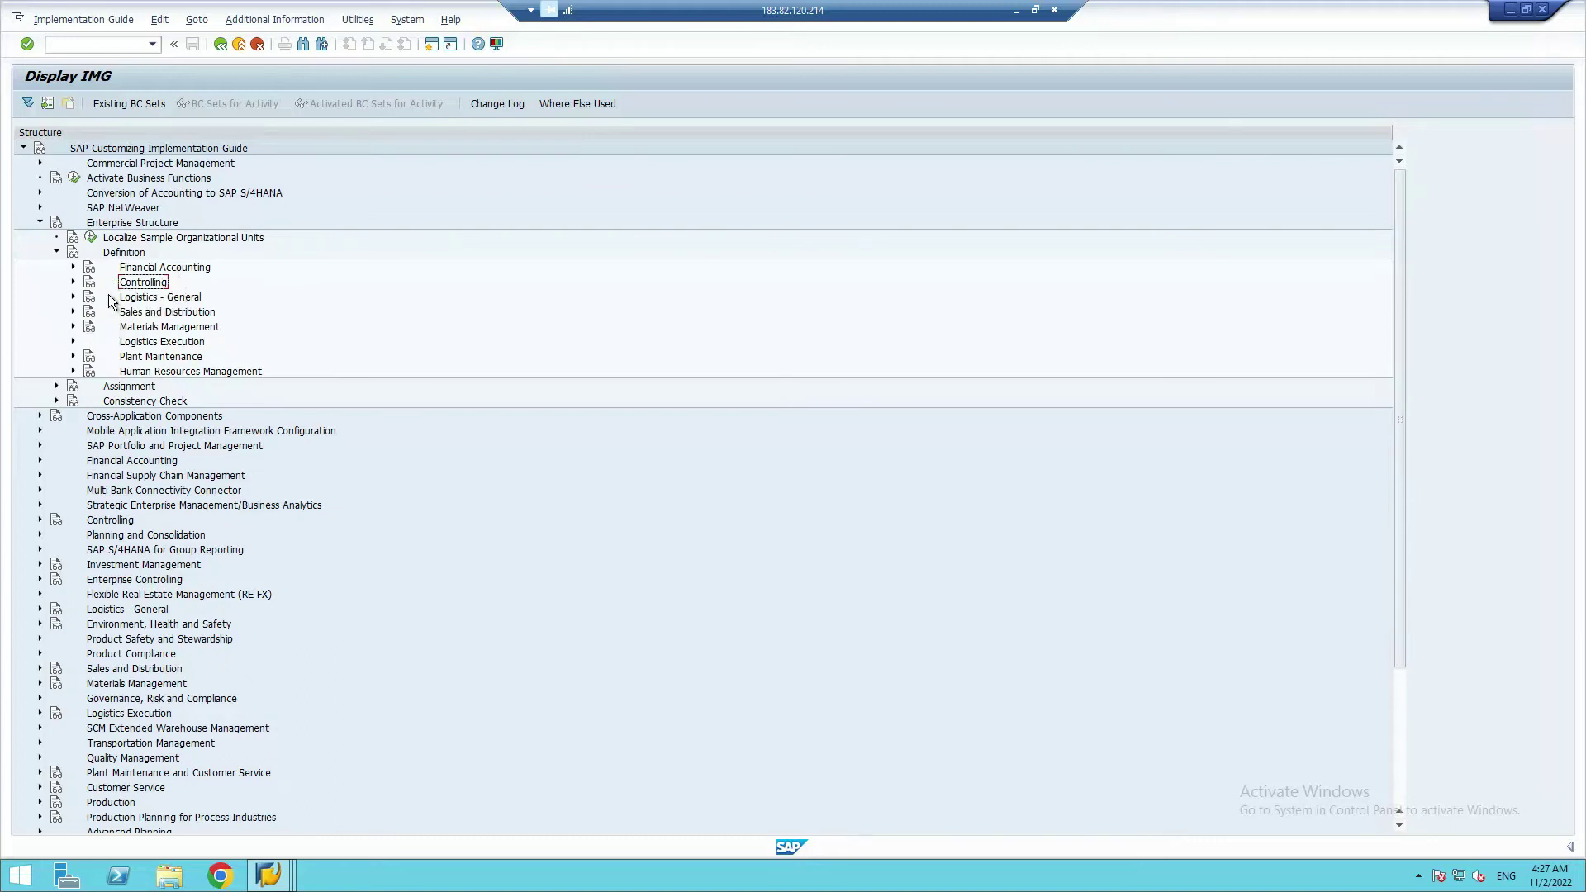
pyautogui.click(74, 281)
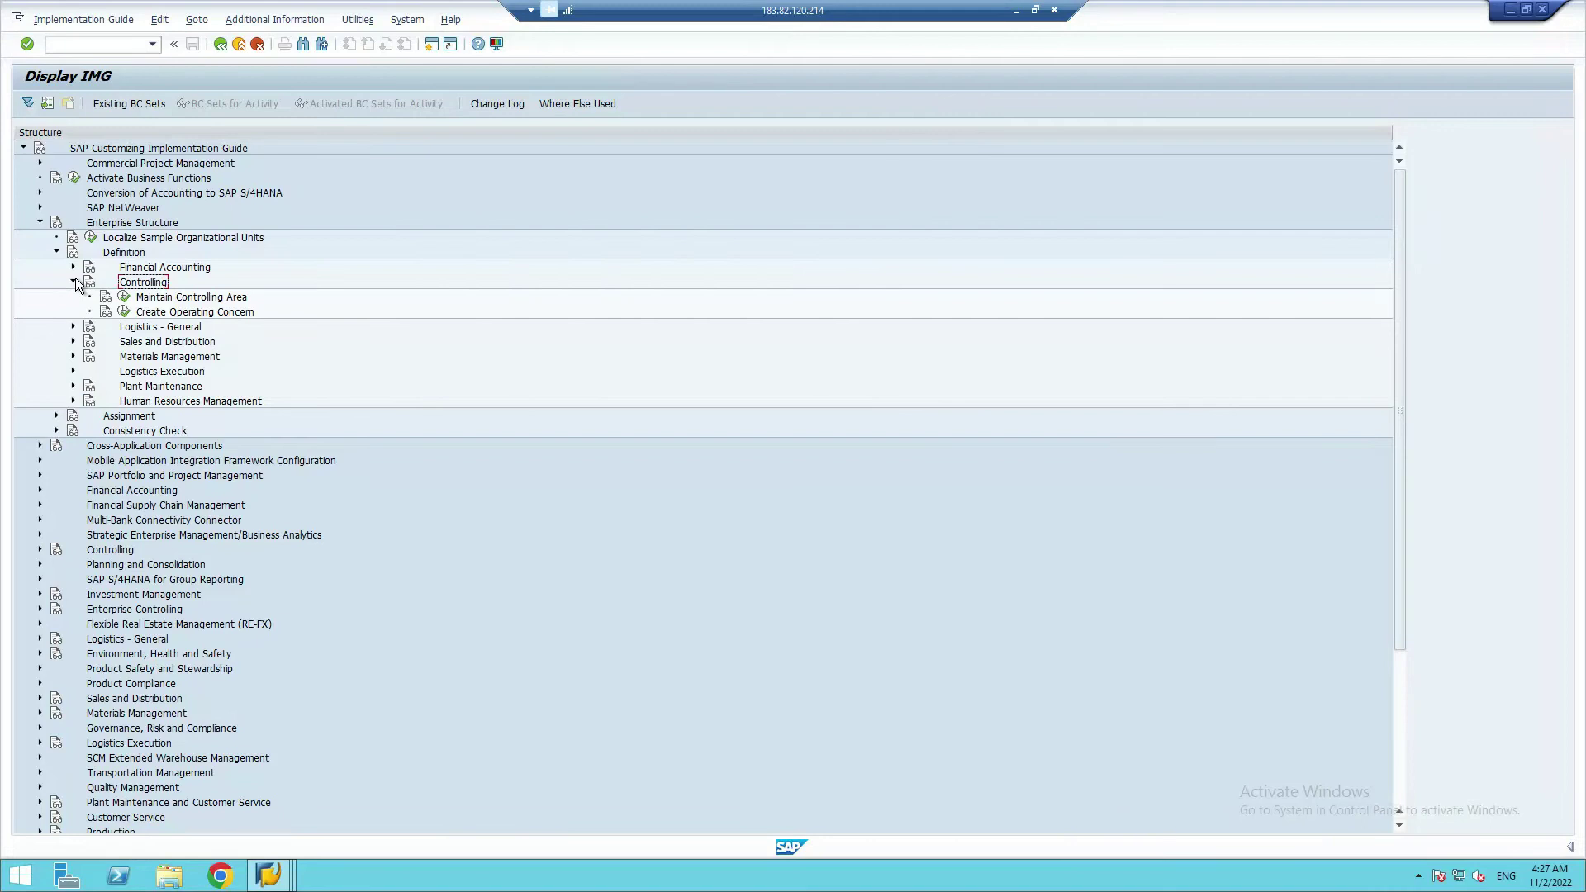
pyautogui.click(75, 282)
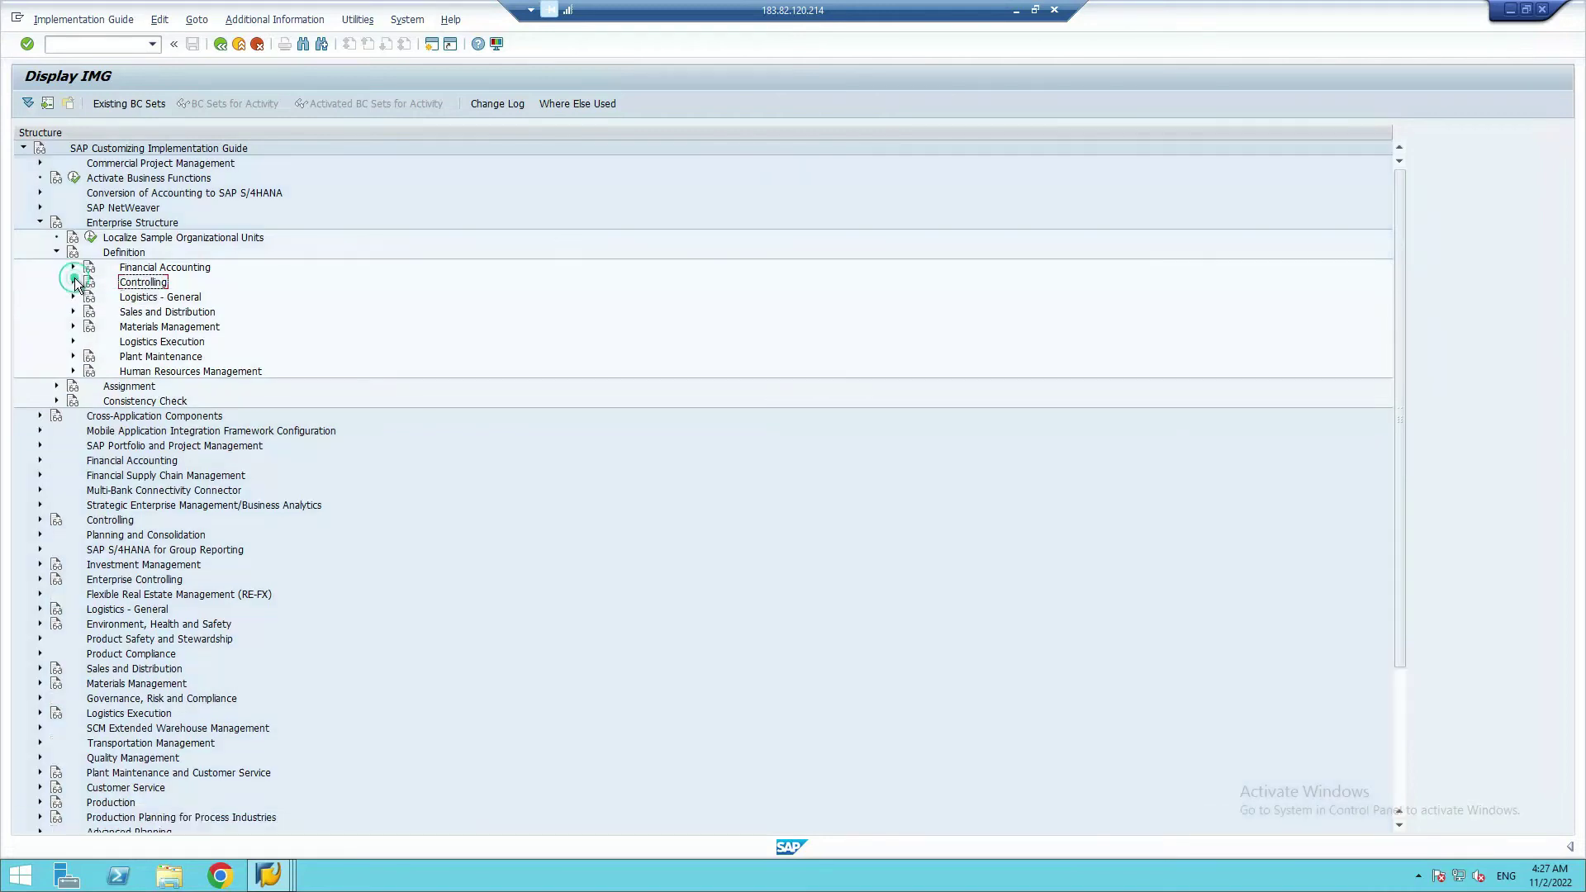
# - Open the Assignment of Personnel Area to Company Code activity under Enterprise Structure > Assignment > Human Resources Management
pyautogui.click(39, 222)
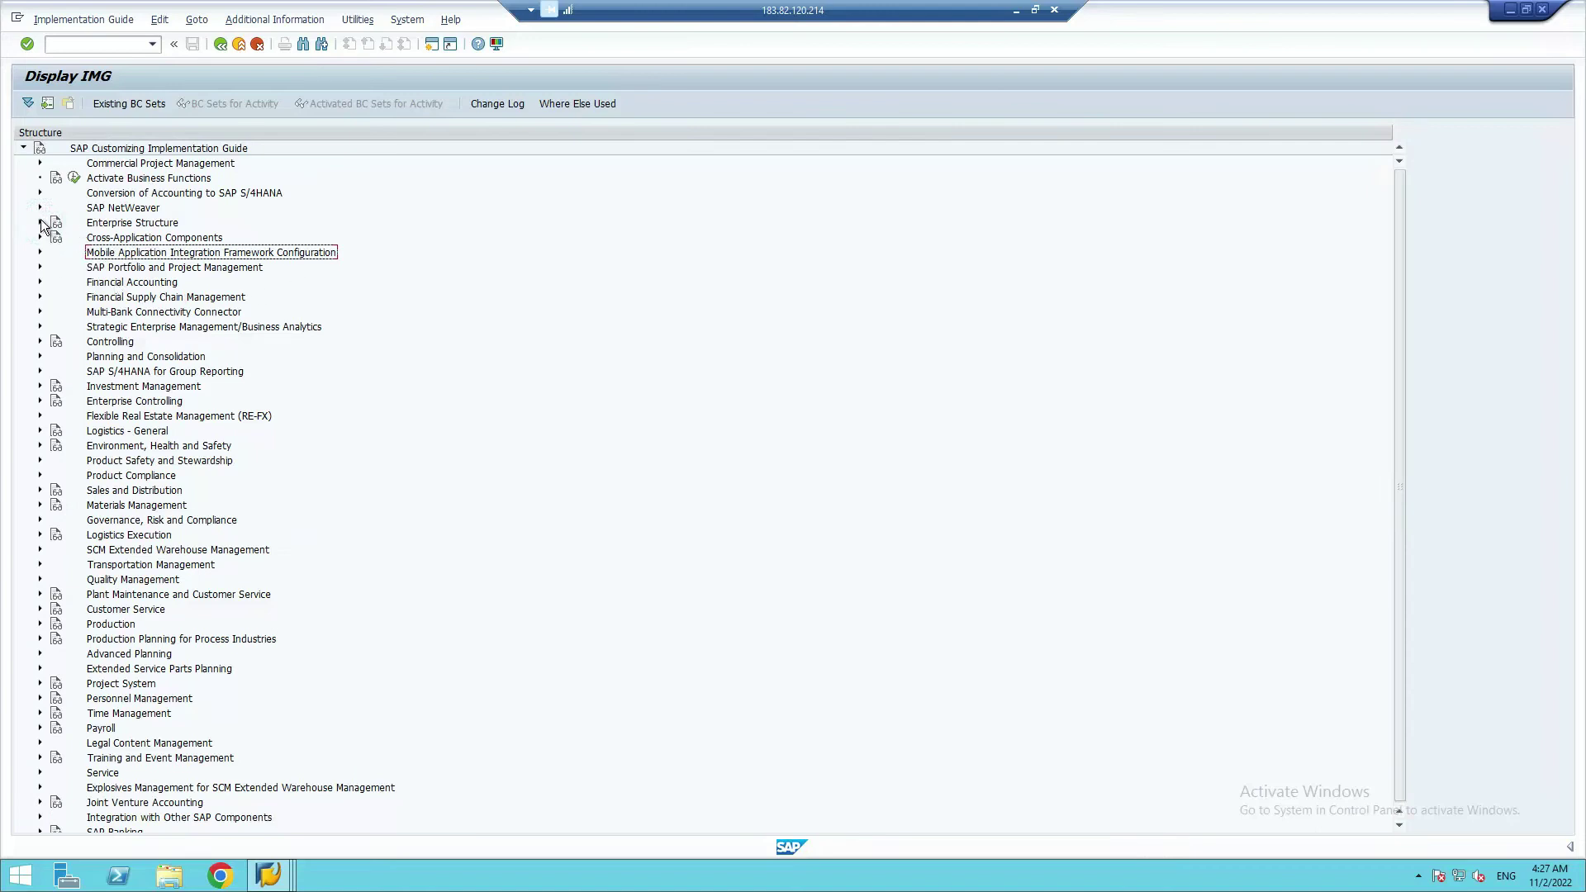
pyautogui.click(39, 223)
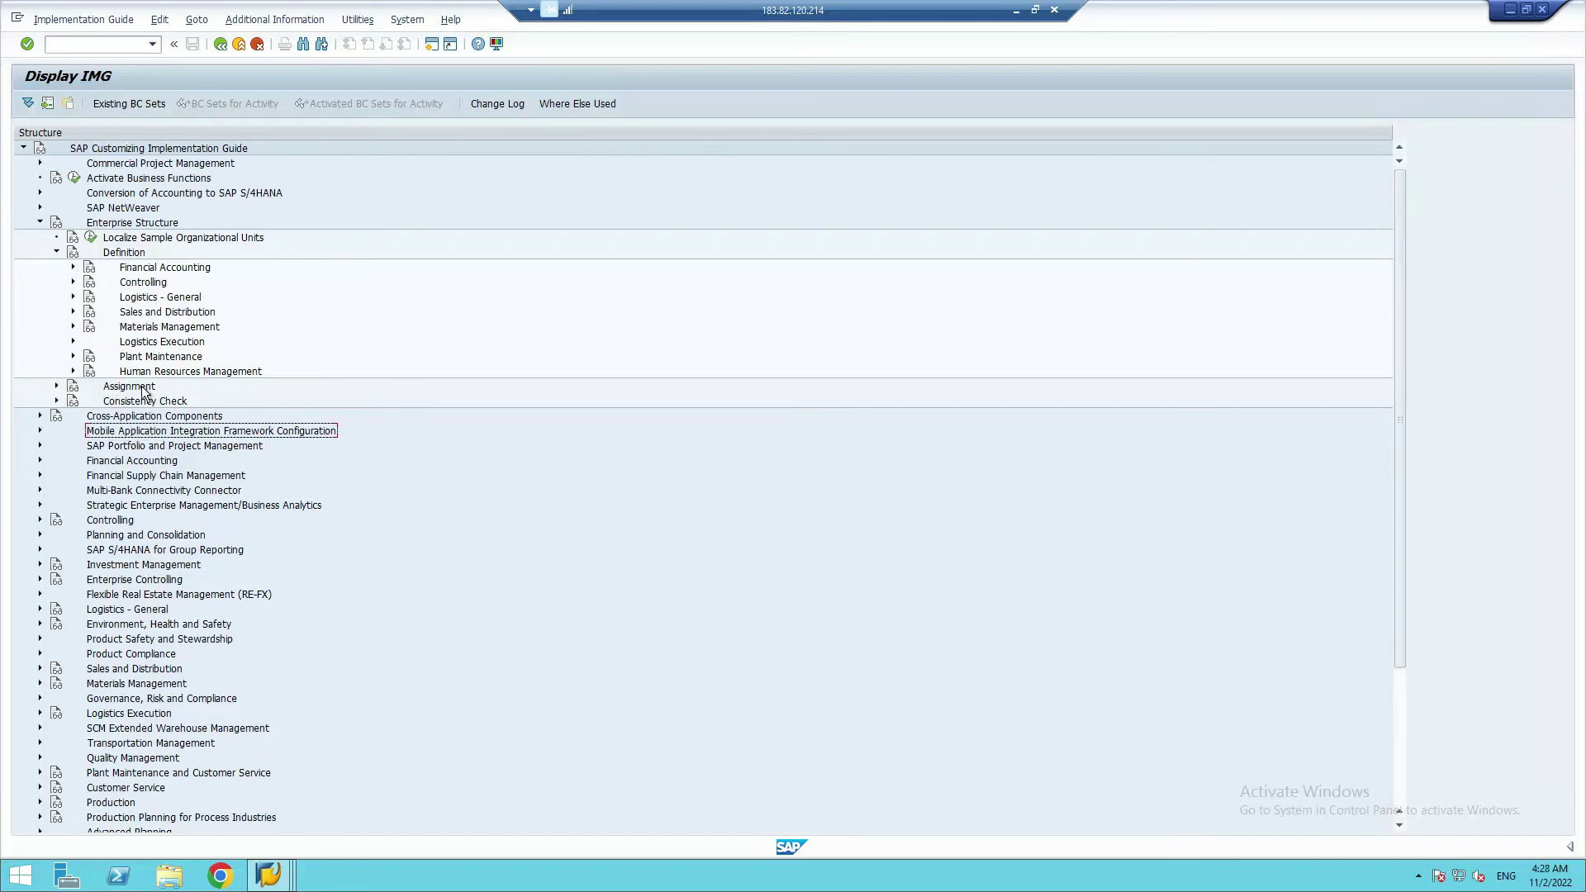
pyautogui.click(56, 252)
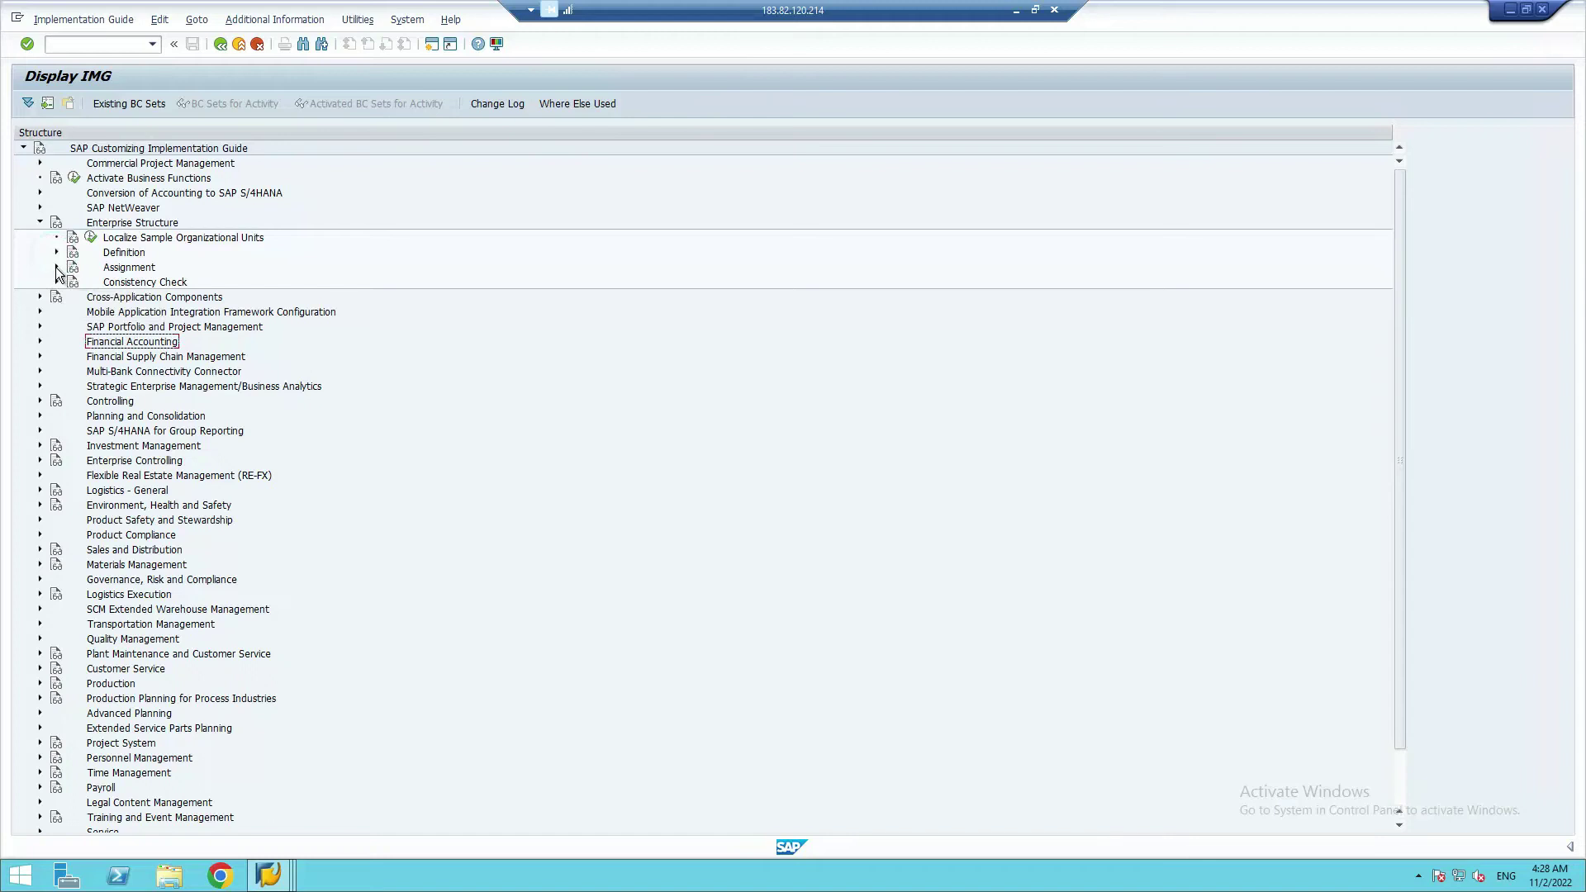
pyautogui.click(56, 268)
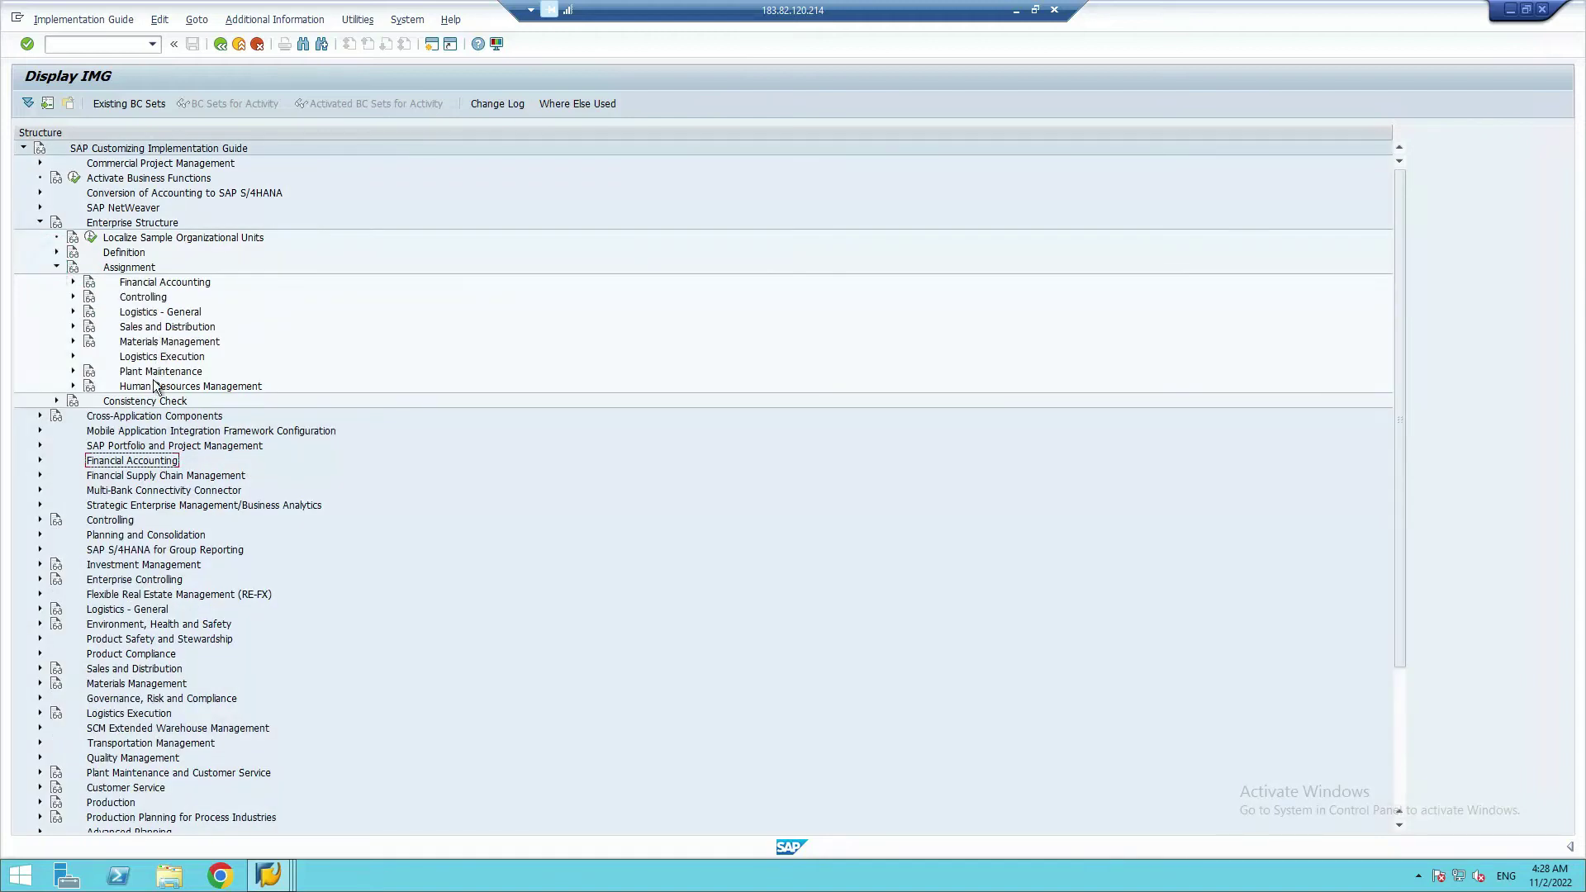
pyautogui.click(73, 282)
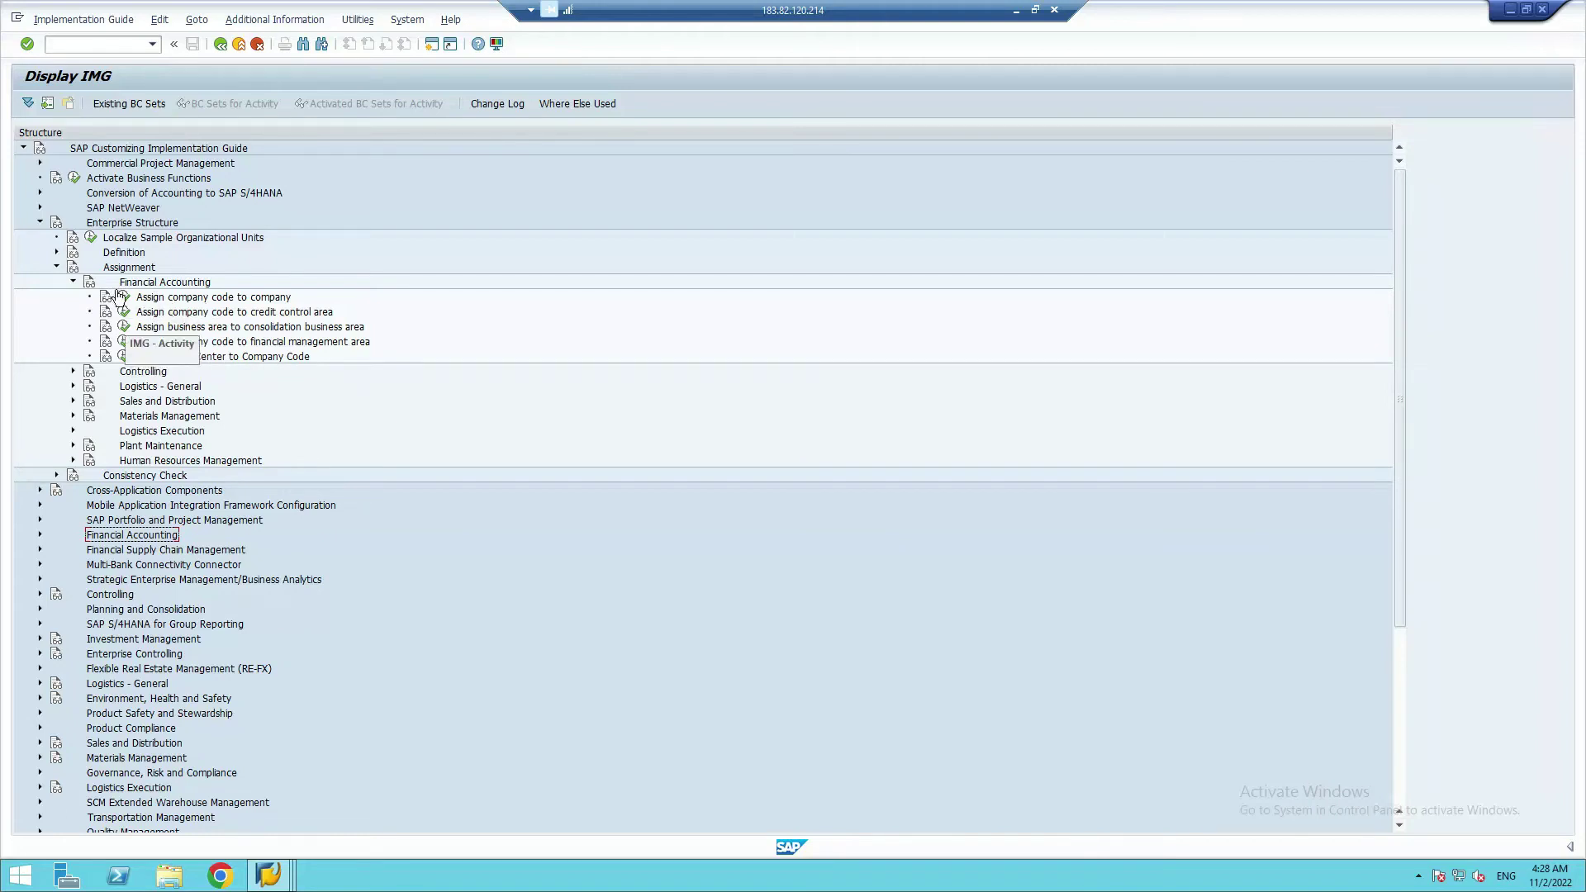
pyautogui.click(73, 281)
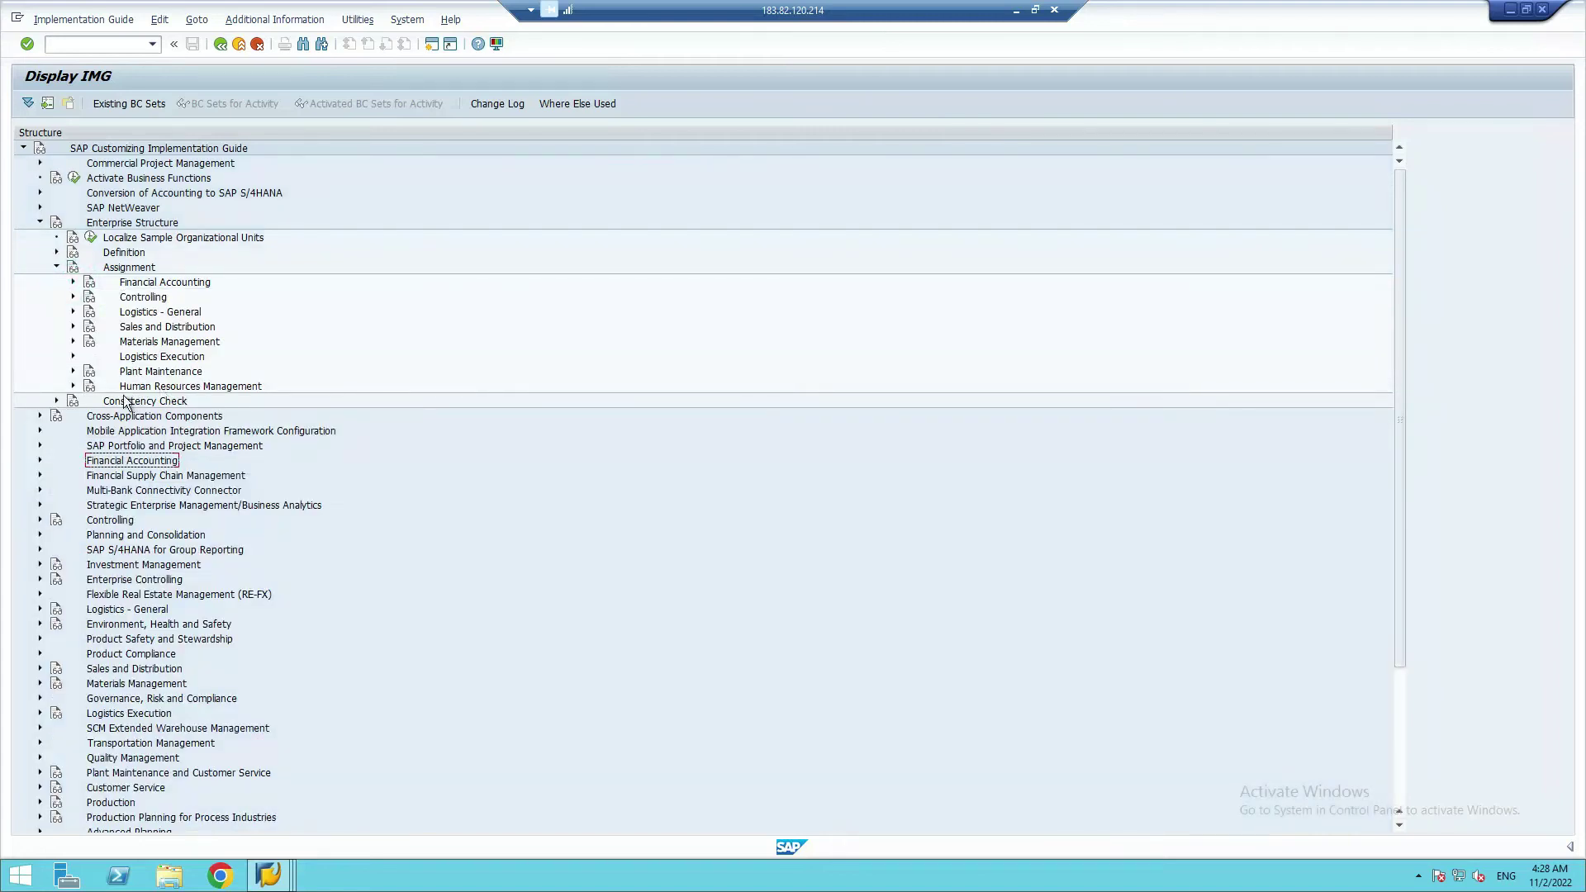
pyautogui.click(73, 386)
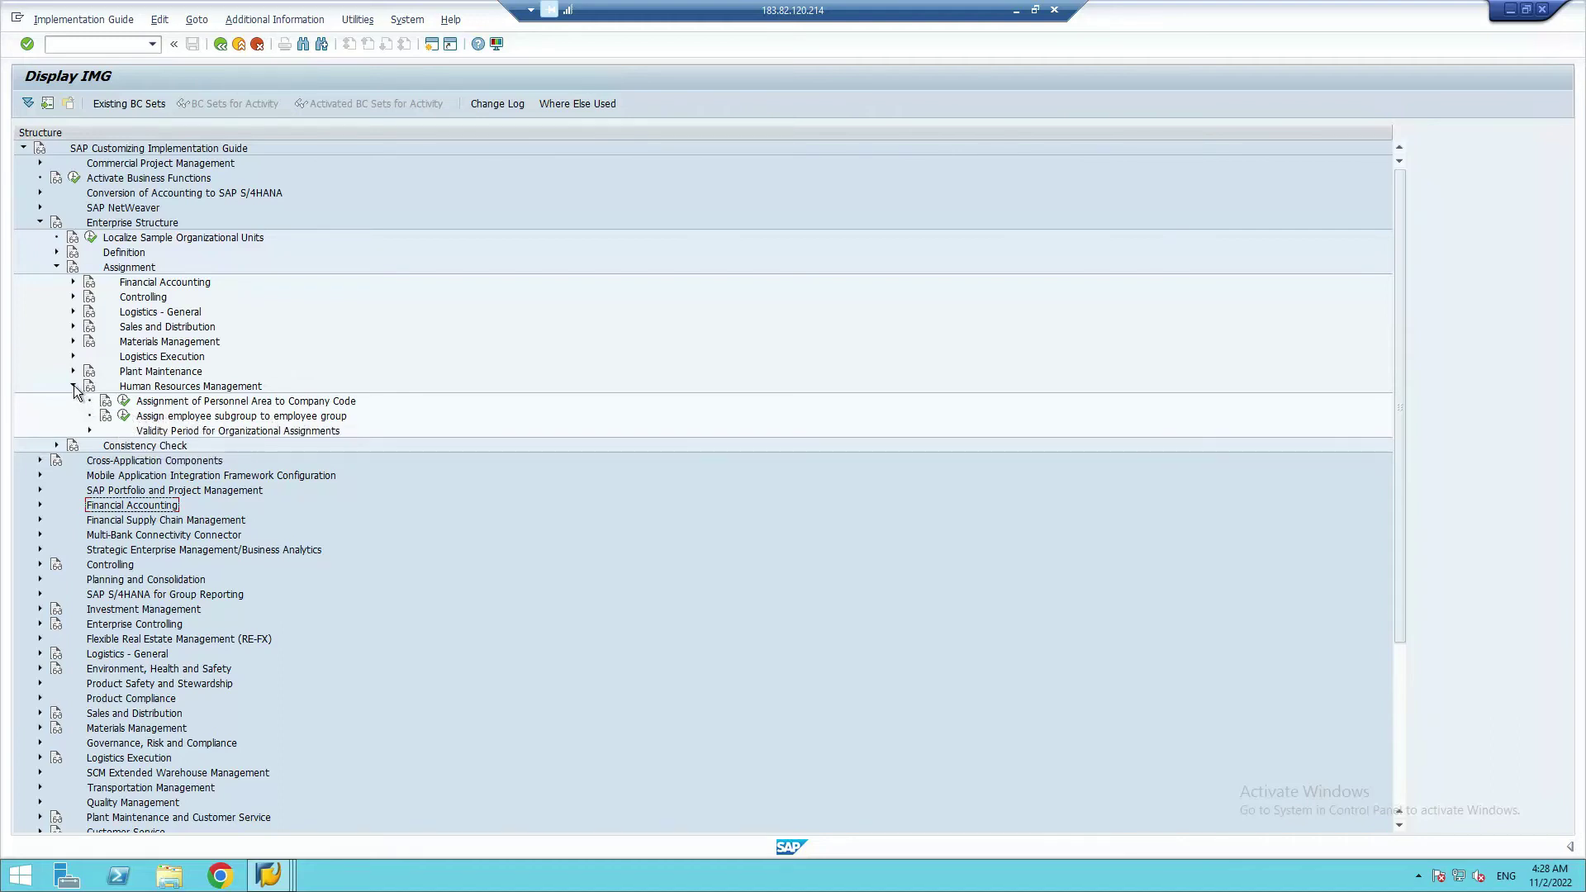
pyautogui.click(124, 402)
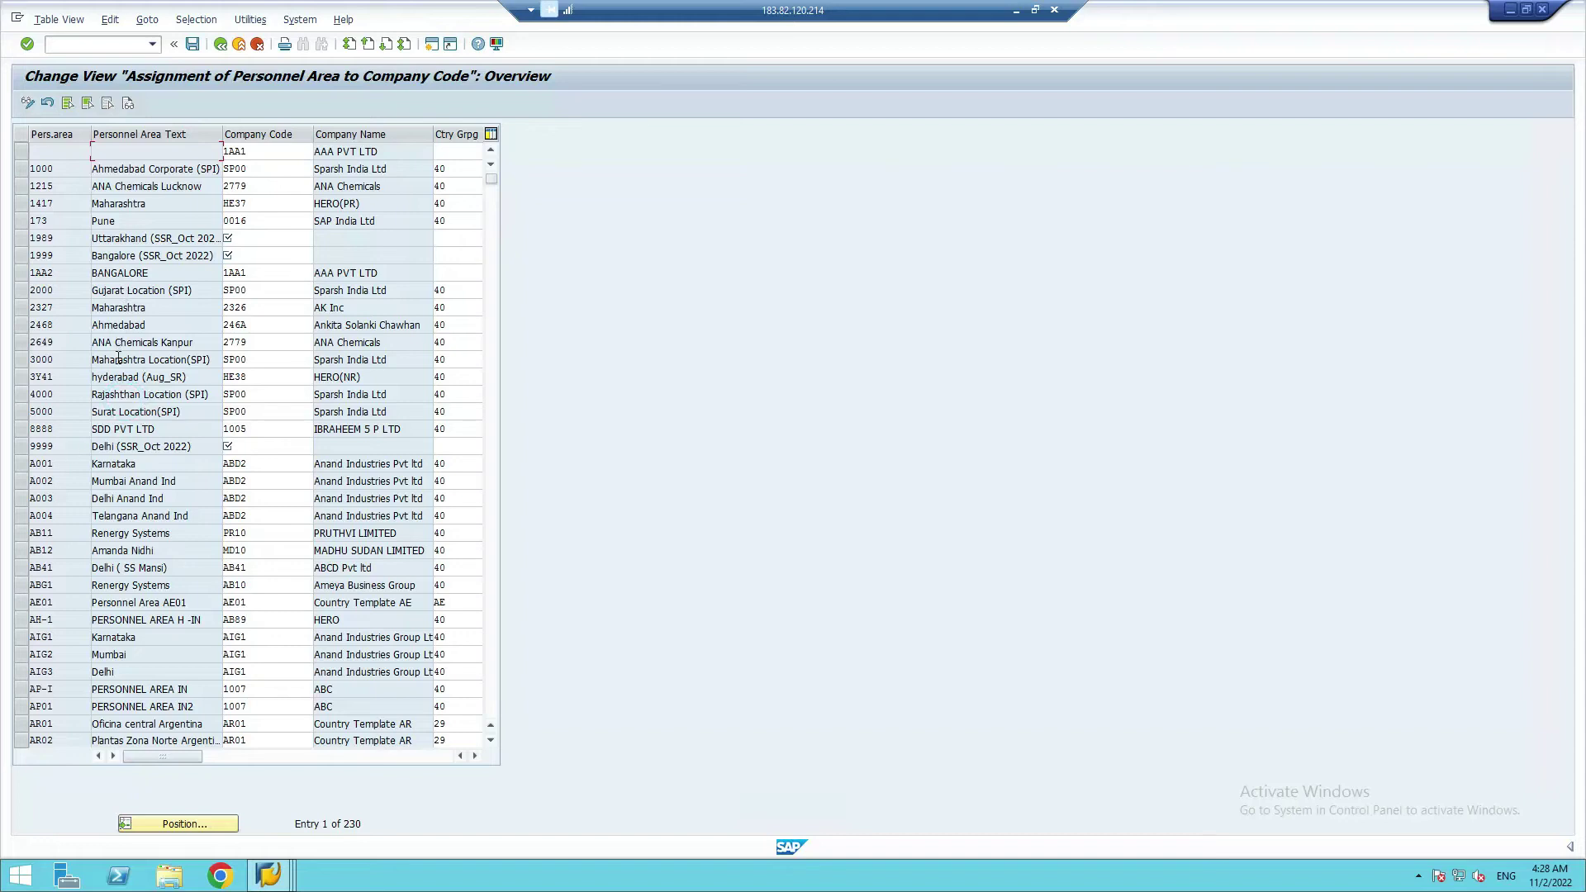
# - Assign personnel area 1989, Uttarakhand (SSR_Oct 2022), to company code PW03 with country grouping 40 (India)
pyautogui.click(200, 829)
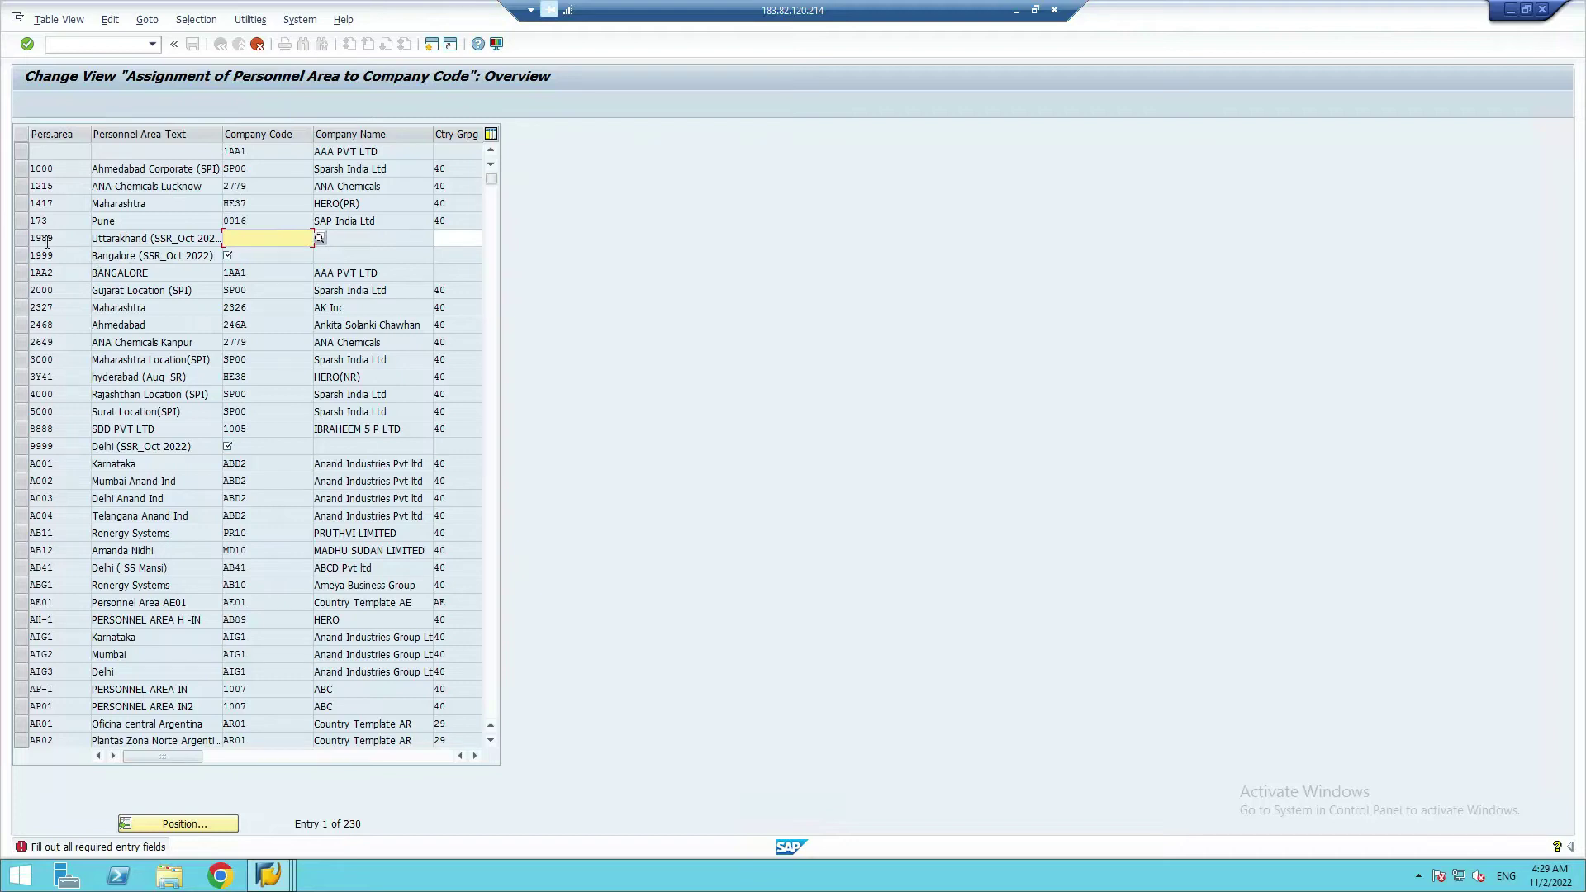
pyautogui.click(257, 240)
pyautogui.write('PW')
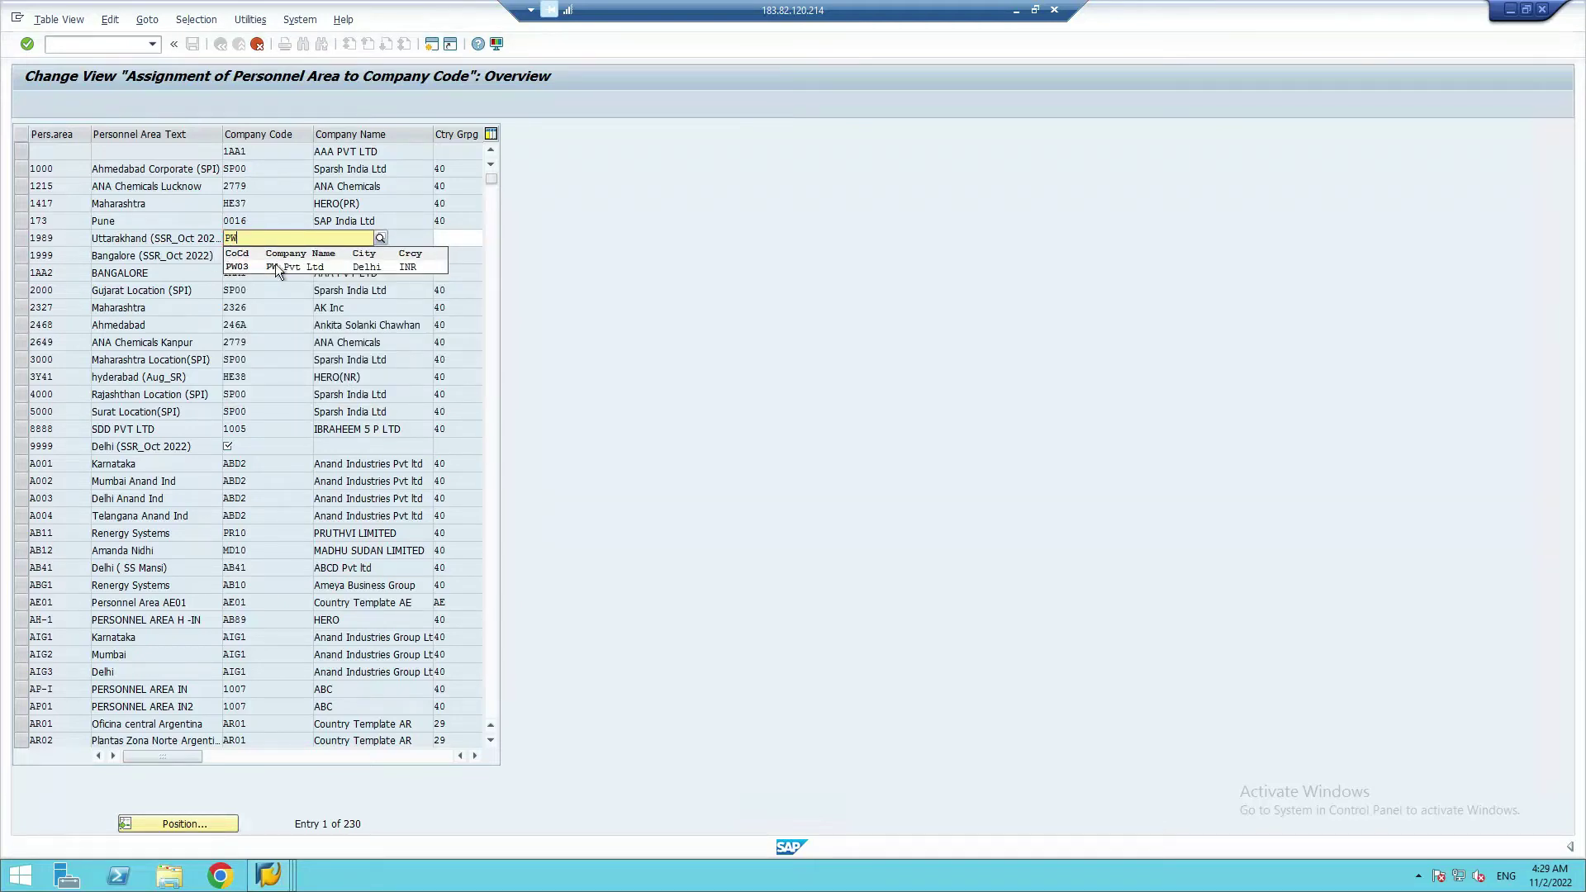
pyautogui.click(281, 266)
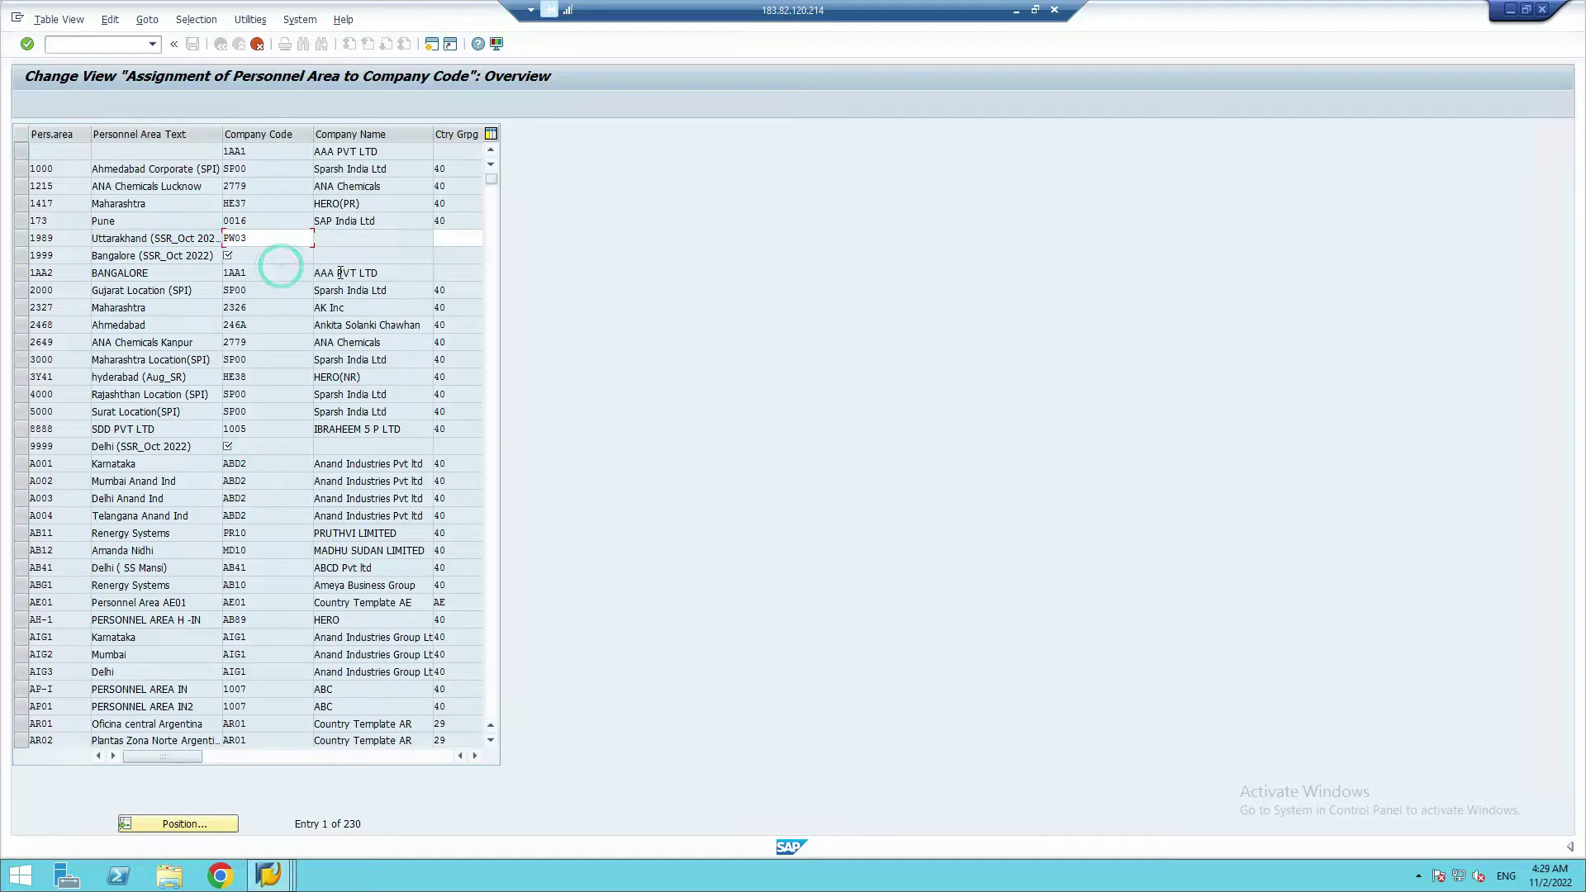
pyautogui.click(362, 245)
pyautogui.click(463, 242)
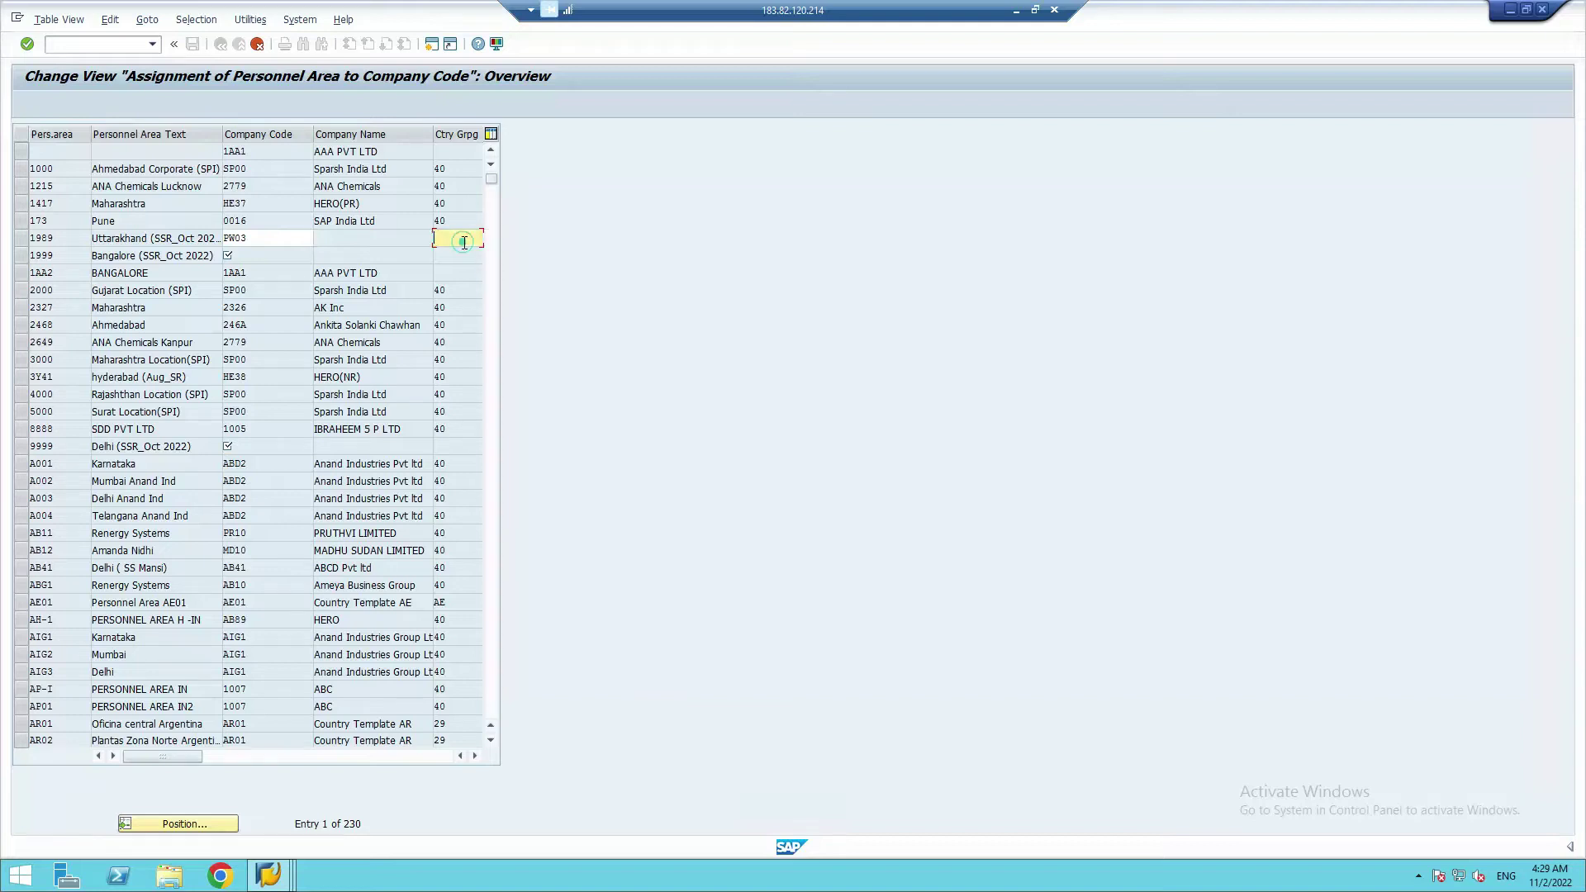
pyautogui.write('40')
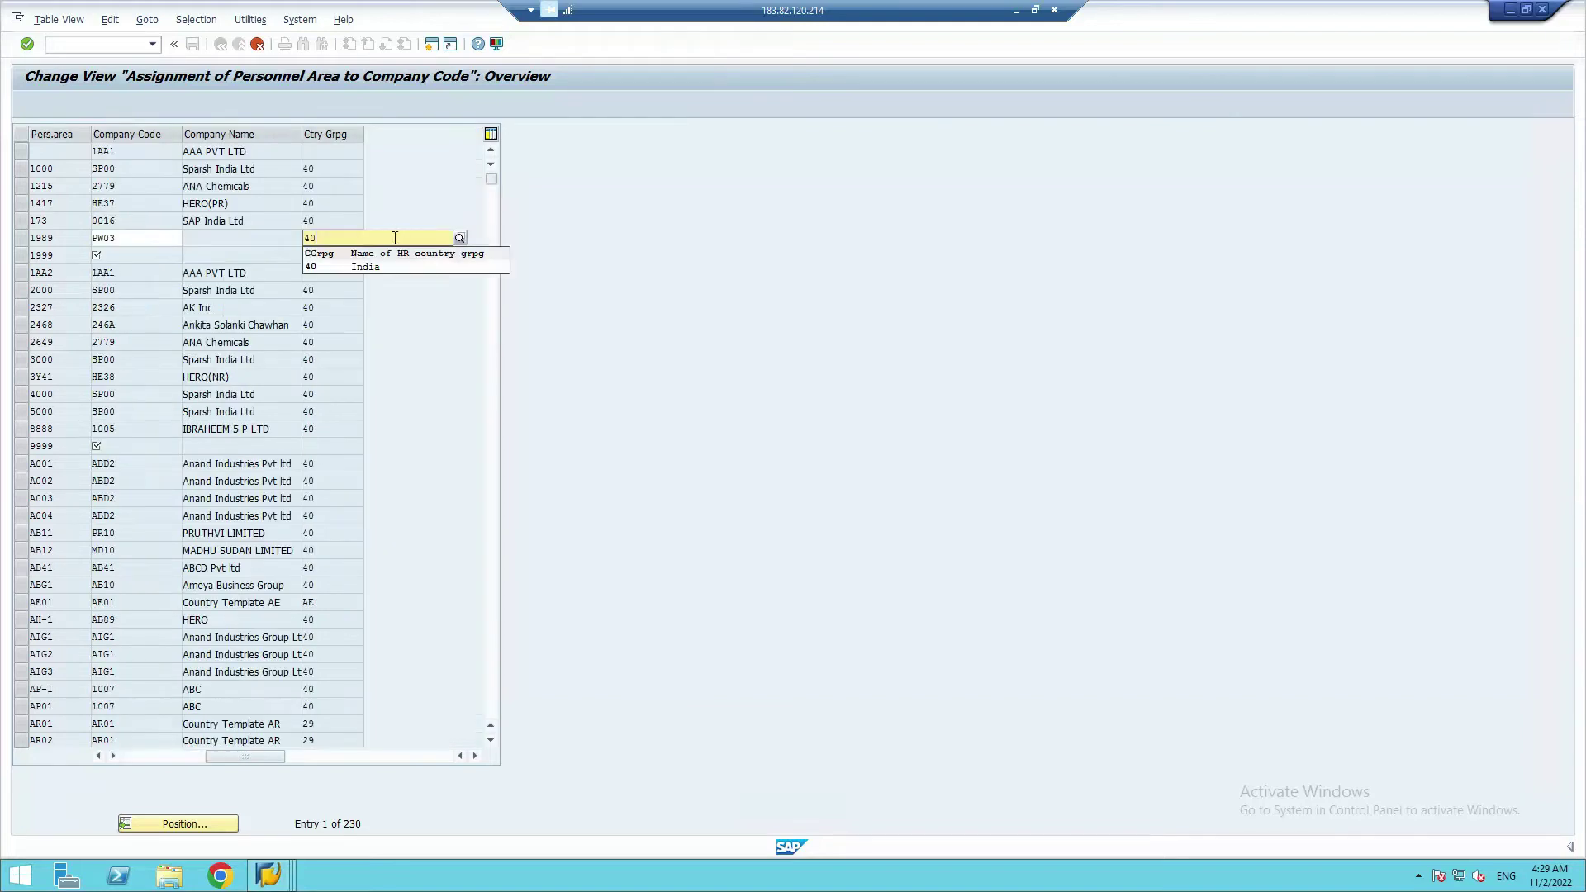
pyautogui.click(312, 266)
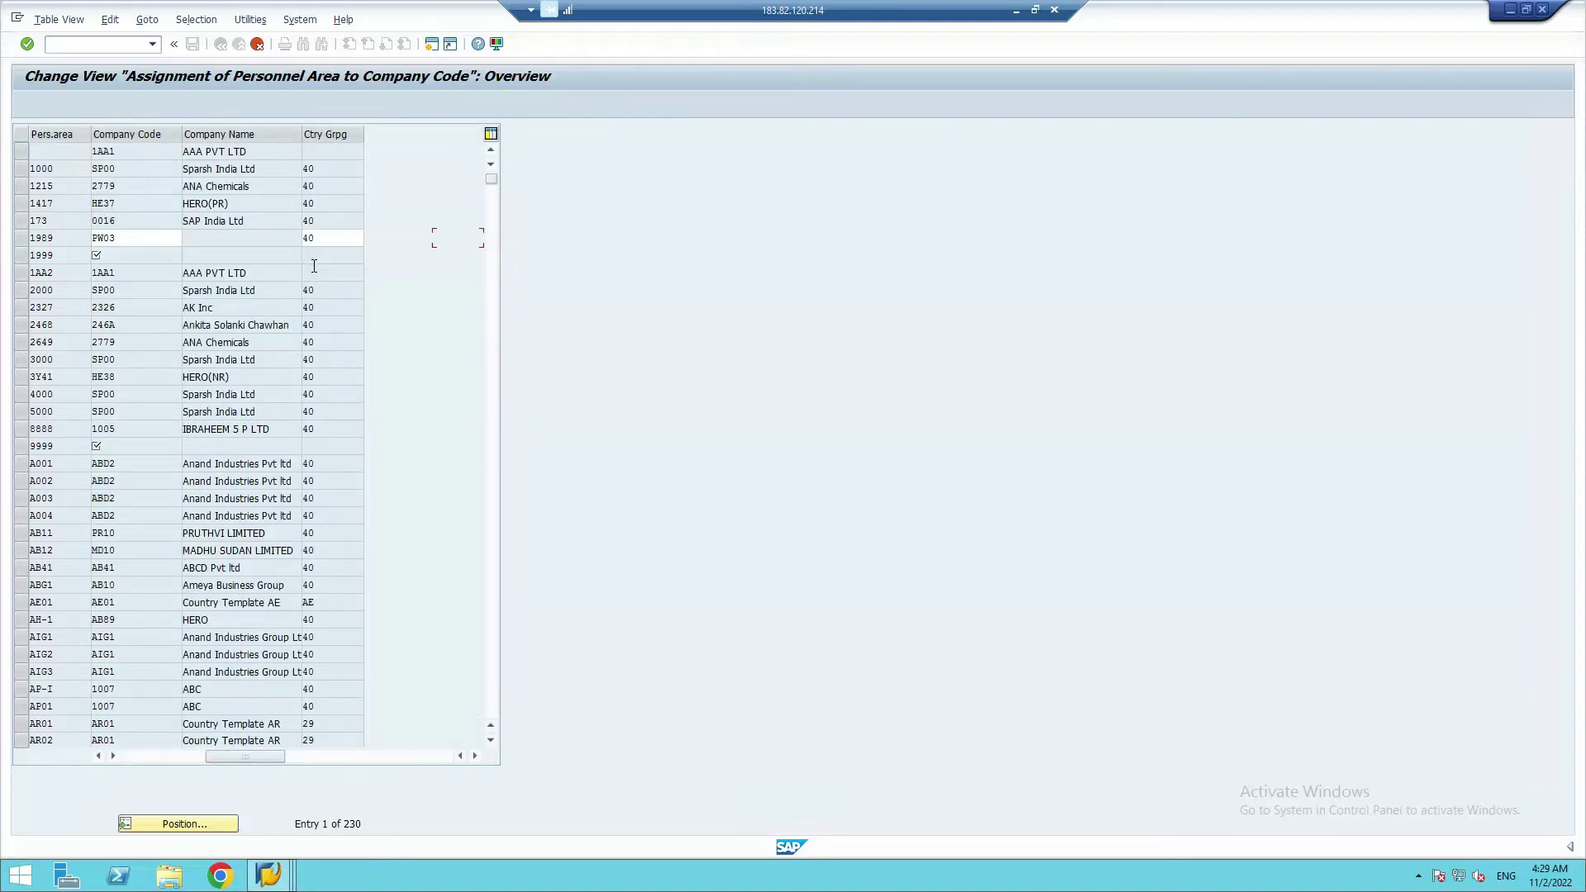
# - Assign personnel area 1999, Bangalore (SSR_Oct 2022), to company code PW03 with country grouping 40 and accept the grouping change
pyautogui.click(154, 262)
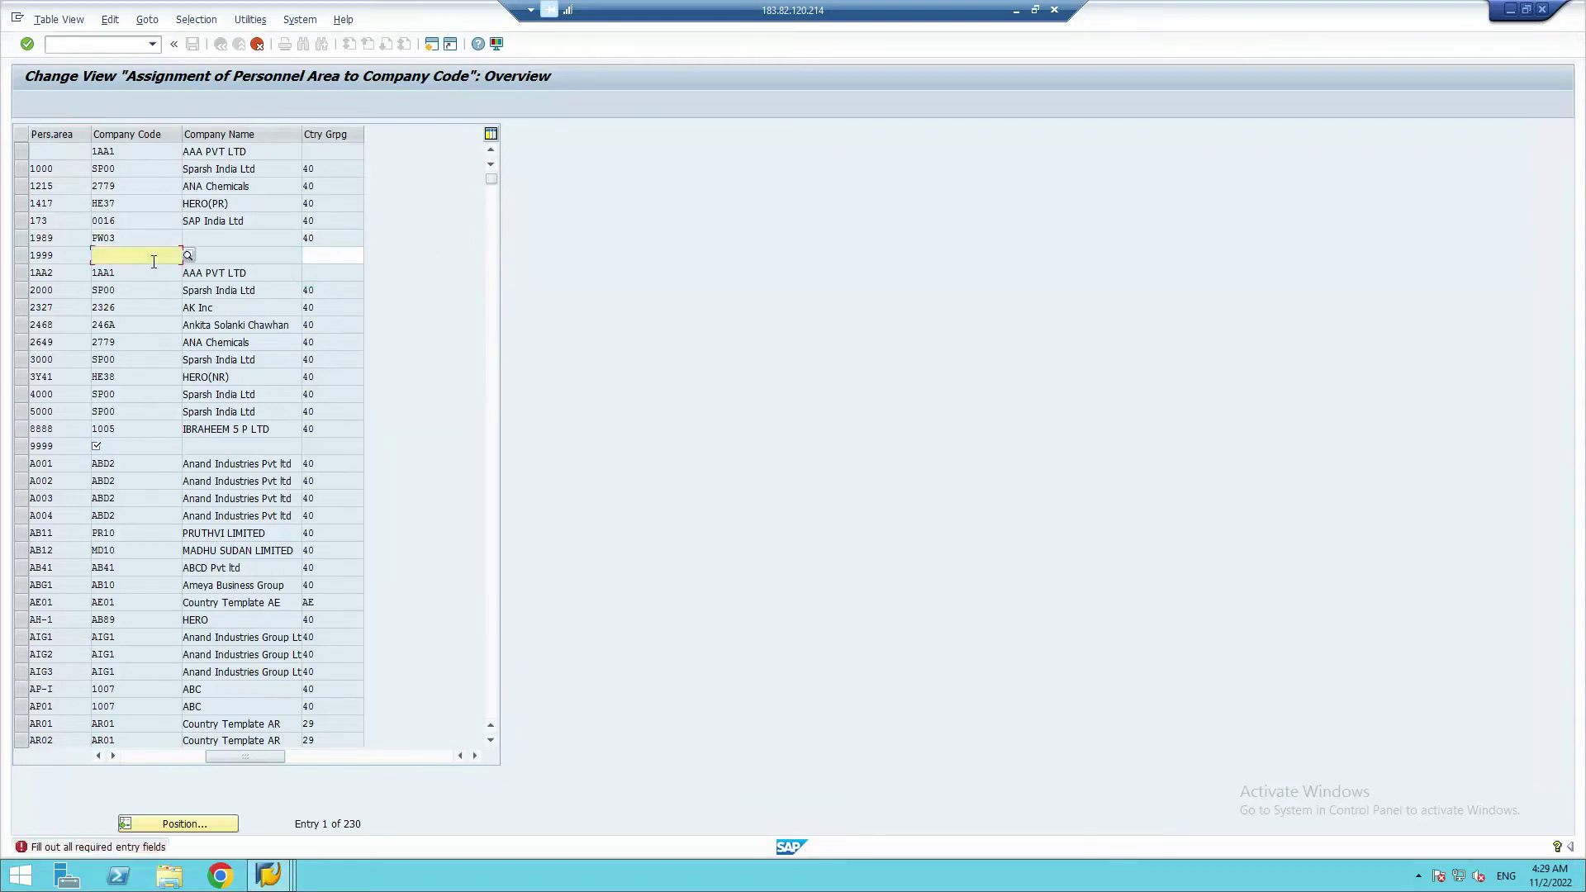
pyautogui.click(111, 255)
pyautogui.write('PW03')
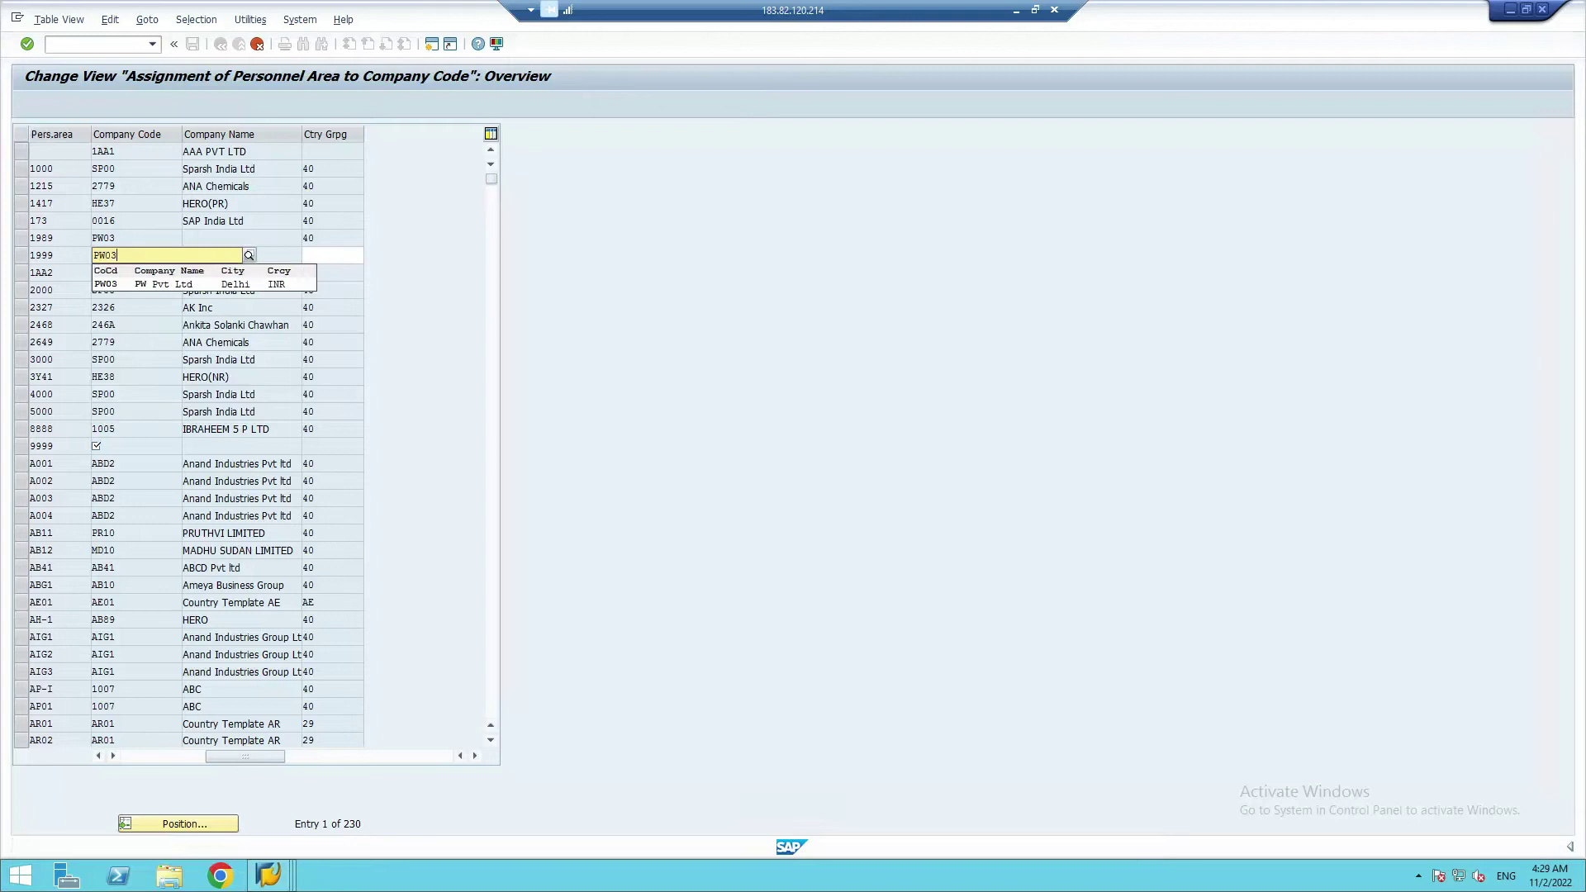
pyautogui.click(115, 285)
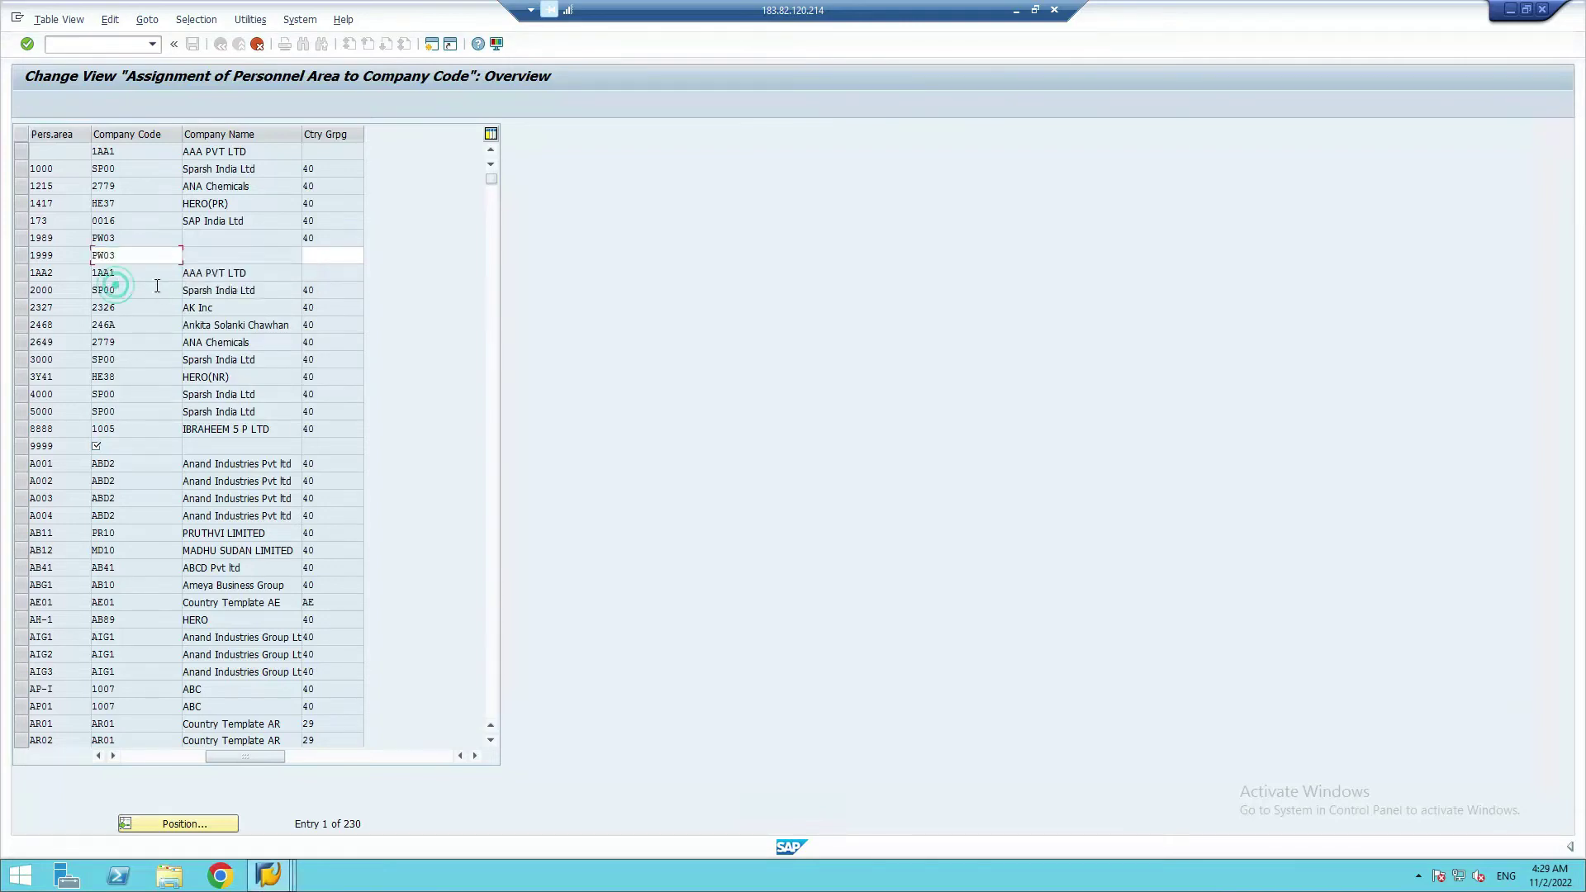
pyautogui.click(316, 254)
pyautogui.write('40')
pyautogui.press('Return')
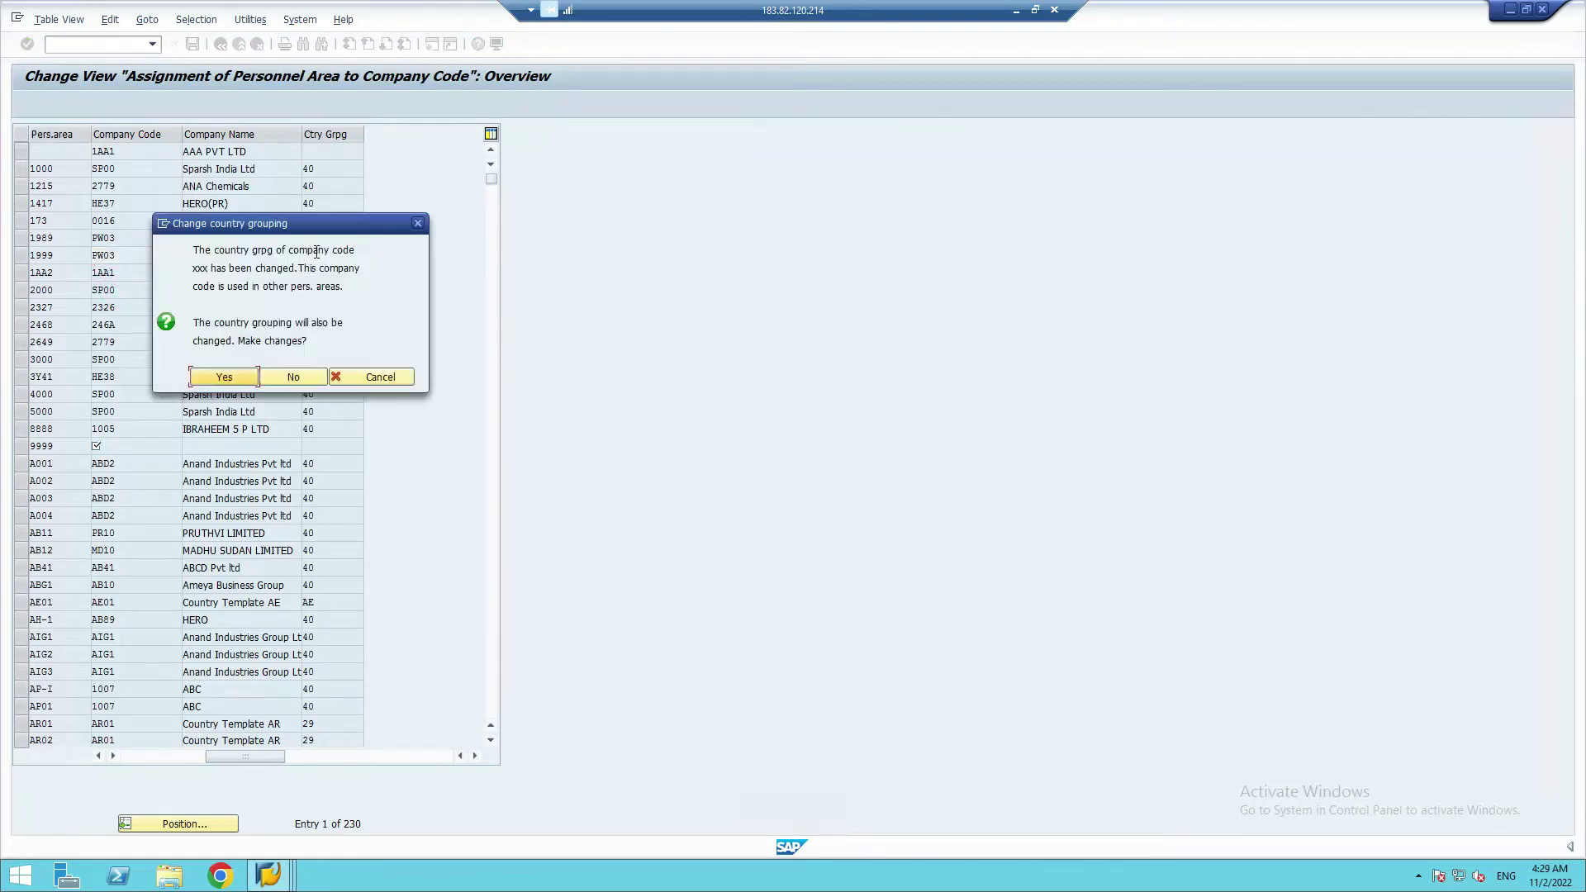
pyautogui.click(224, 377)
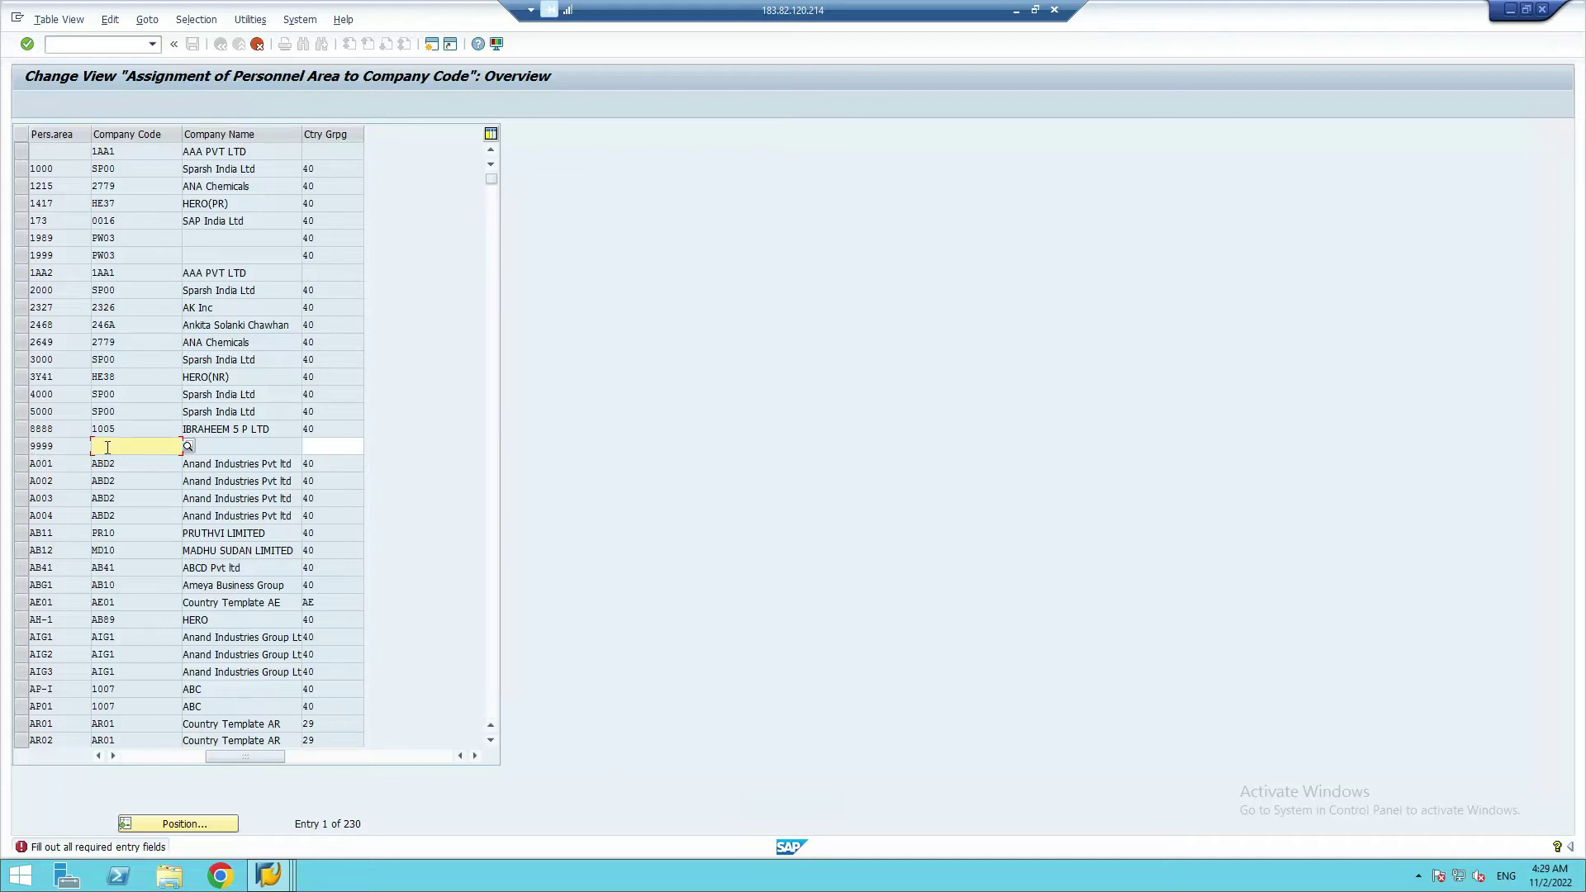
# - Assign personnel area 9999, Delhi (SSR_Oct 2022), to company code PW03 with country grouping 40 and accept the grouping change
pyautogui.write('PW03')
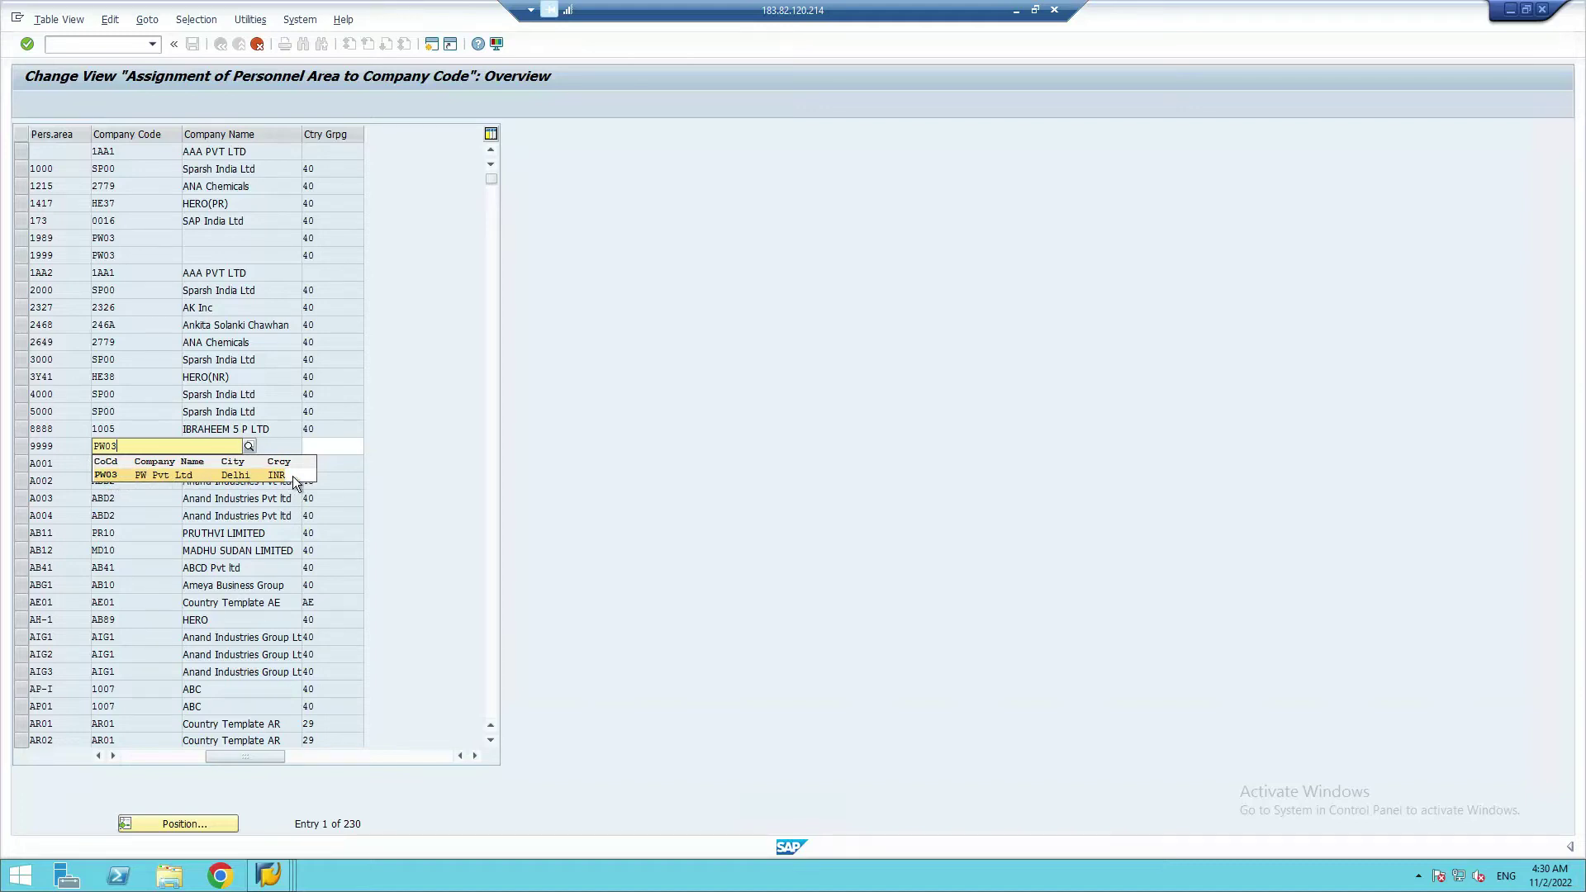
pyautogui.click(107, 474)
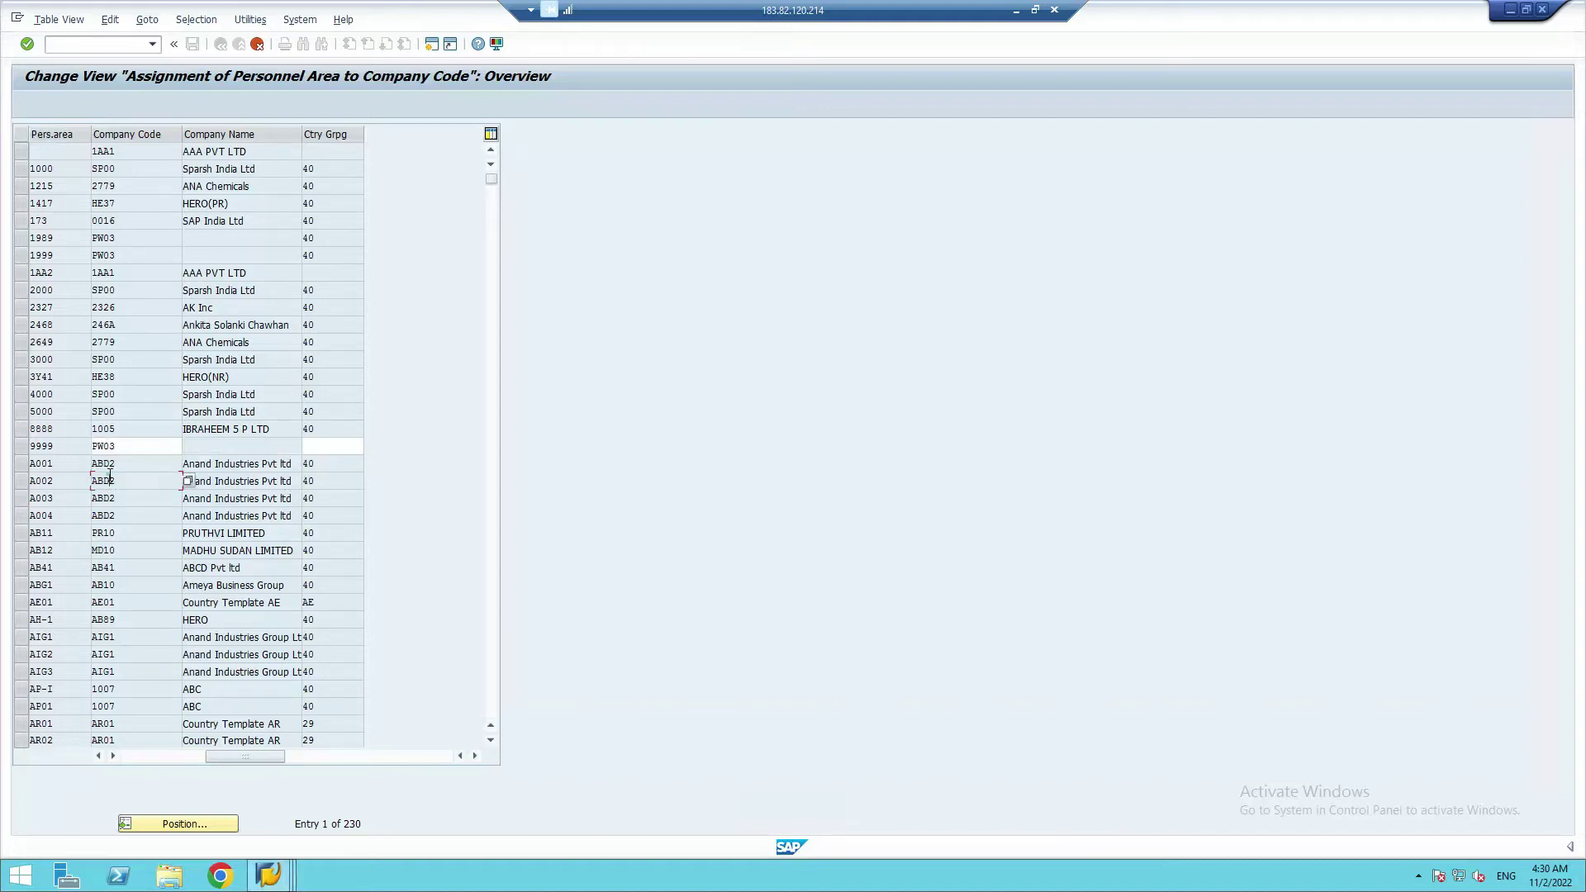
pyautogui.click(339, 447)
pyautogui.write('40')
pyautogui.press('Return')
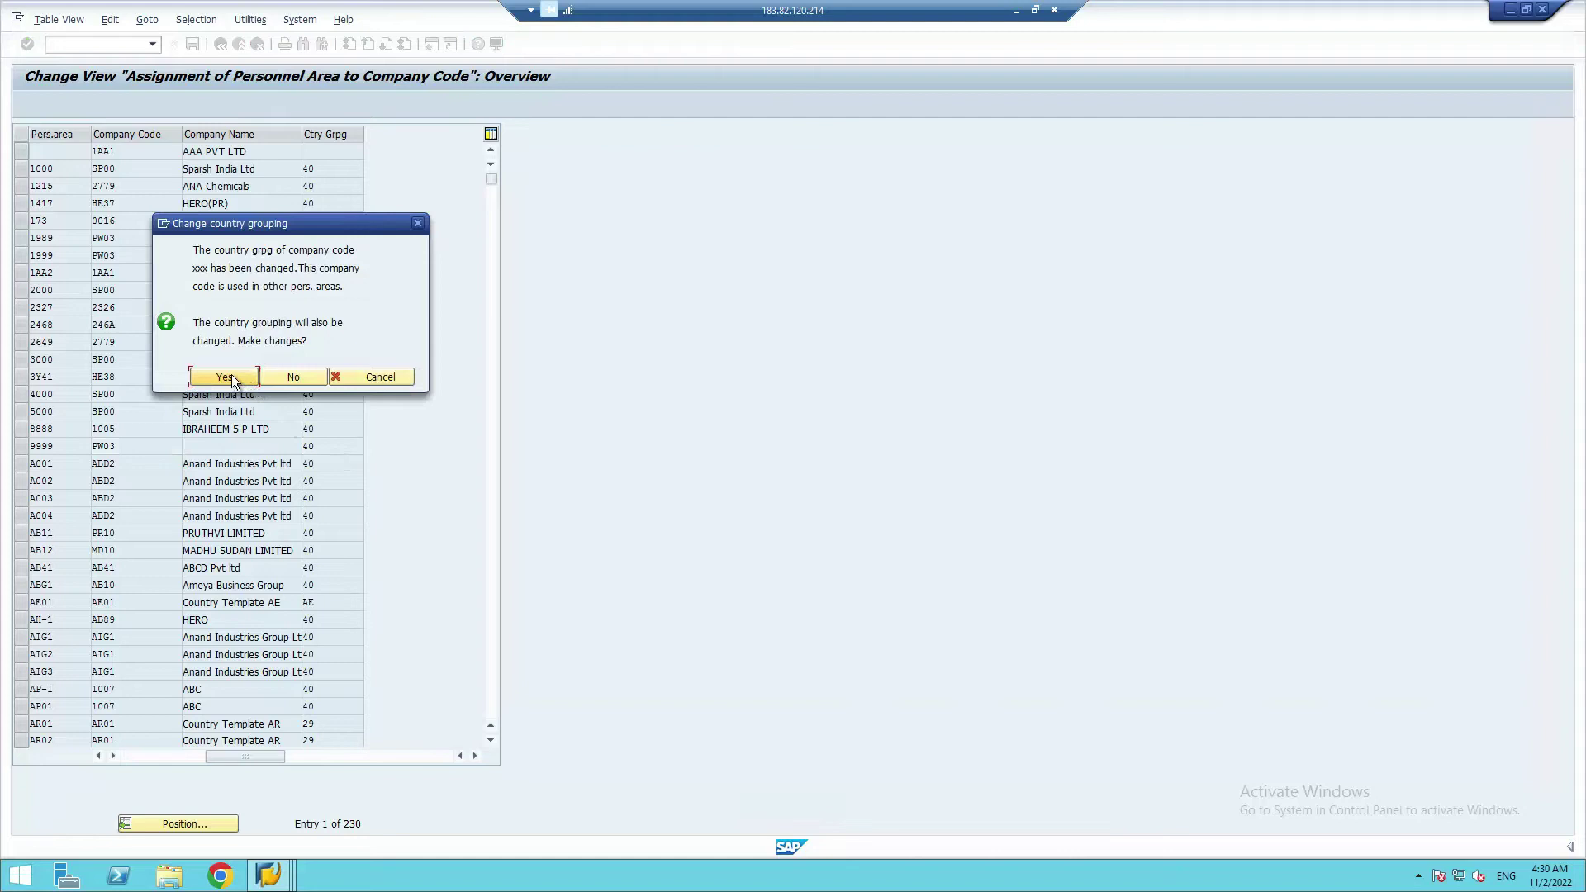
pyautogui.click(225, 376)
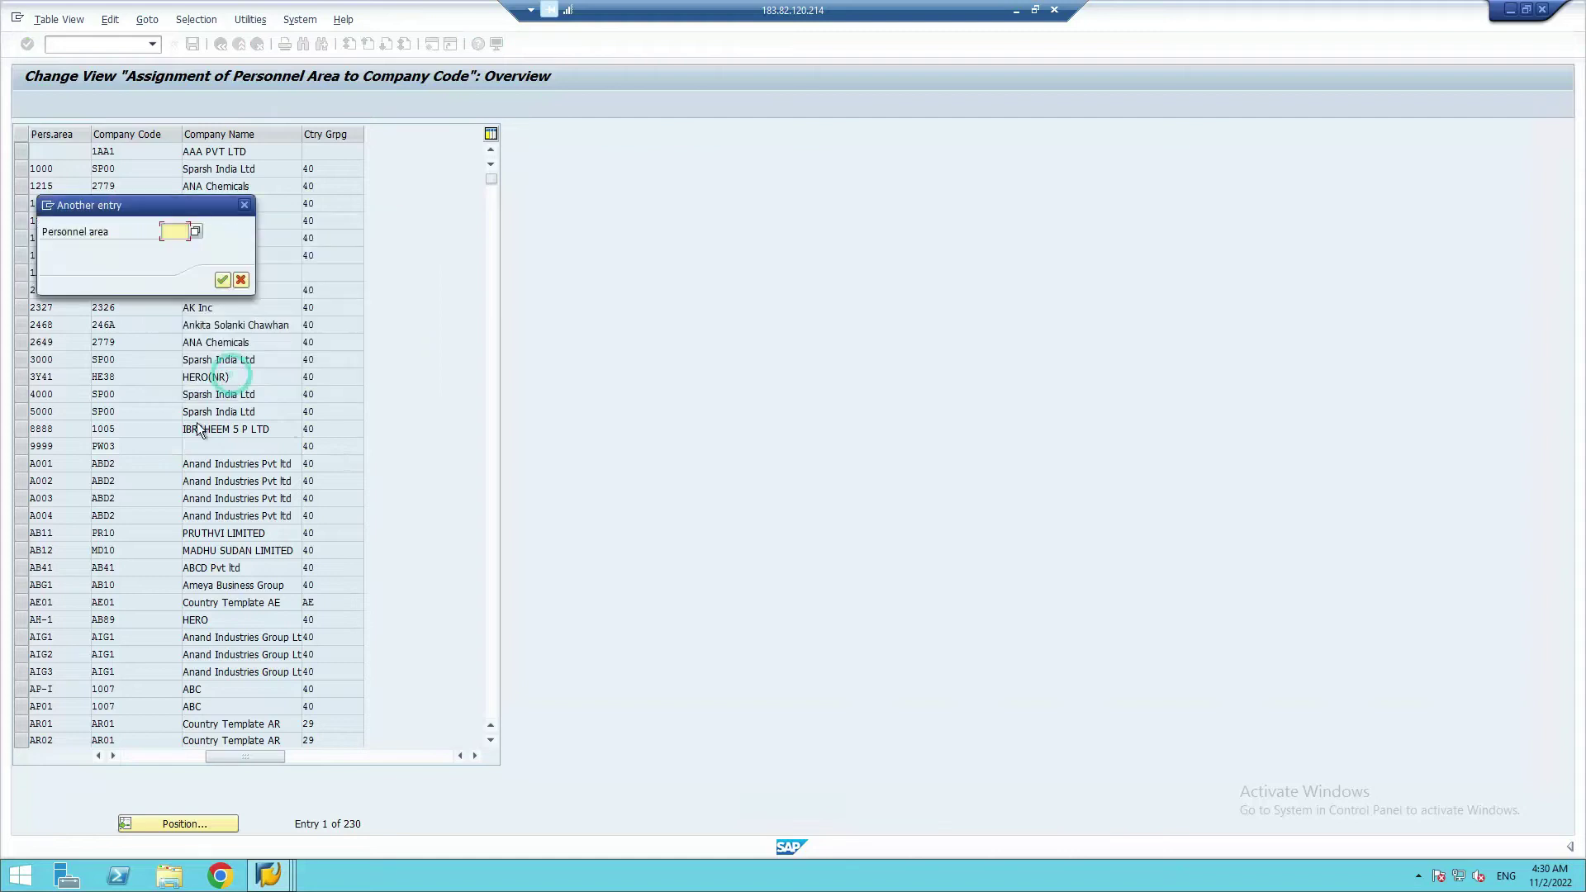
pyautogui.click(221, 281)
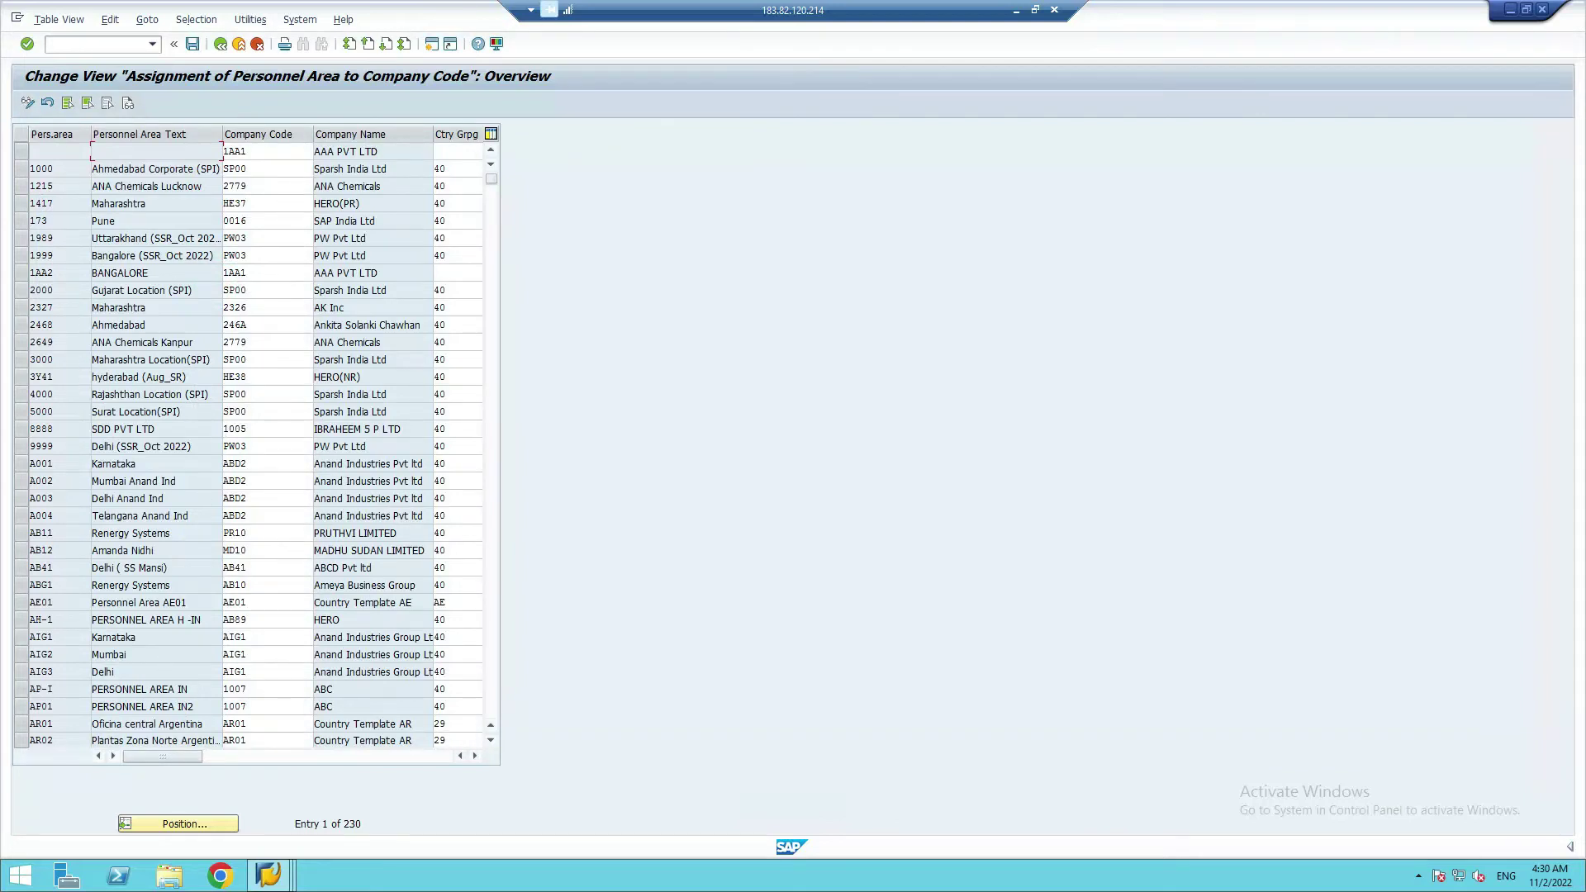
# - Position the list on personnel areas 9999, 1989 and 1999 in turn to check their company code assignments
pyautogui.click(177, 825)
pyautogui.click(176, 824)
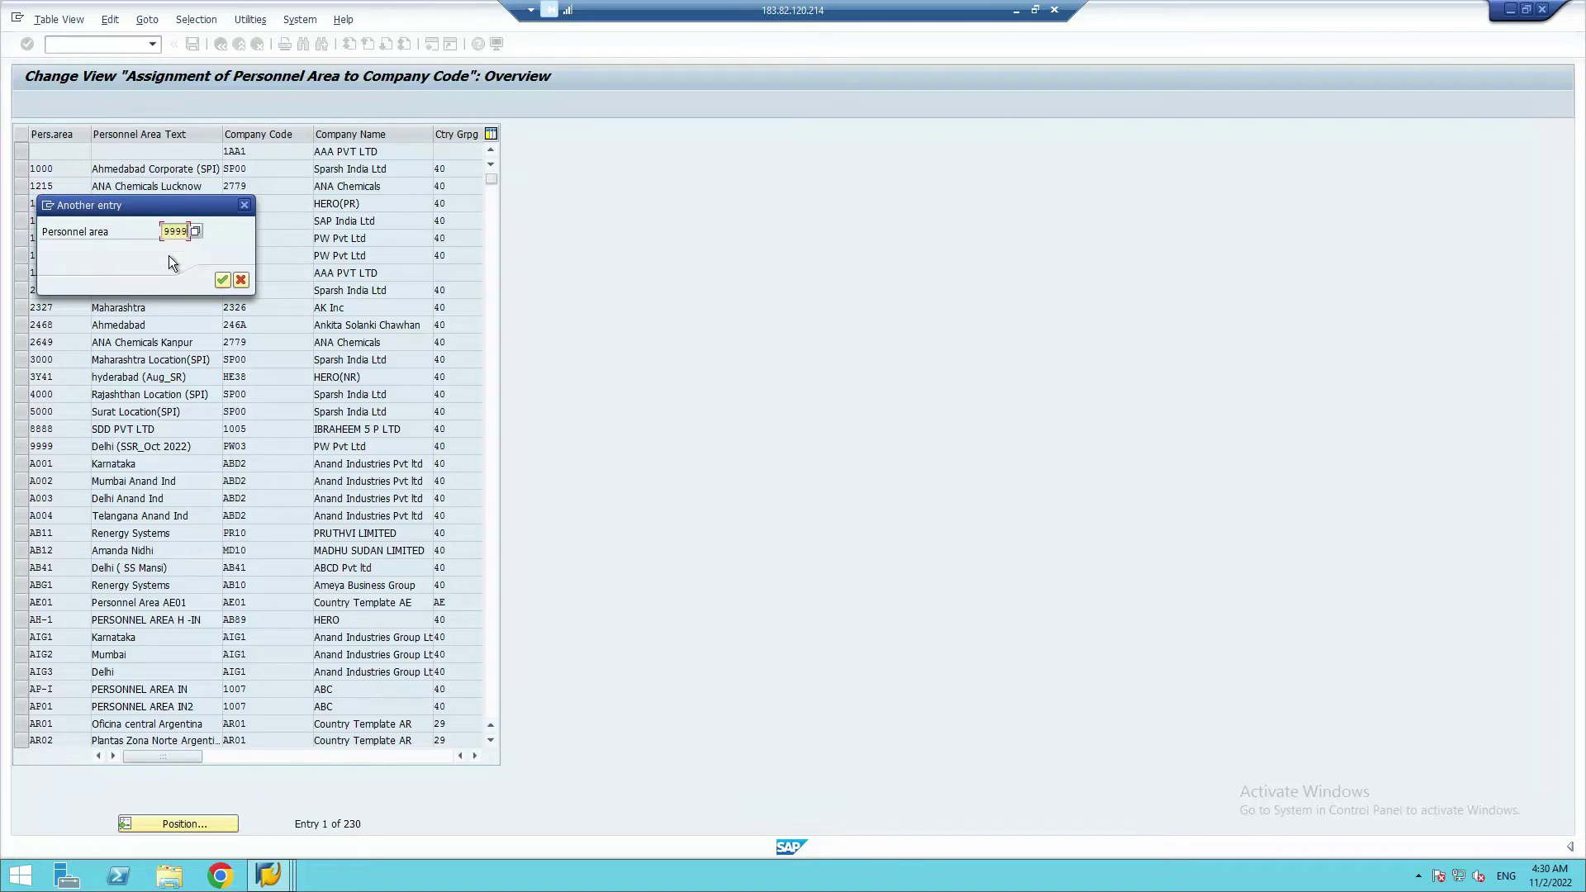
pyautogui.click(222, 280)
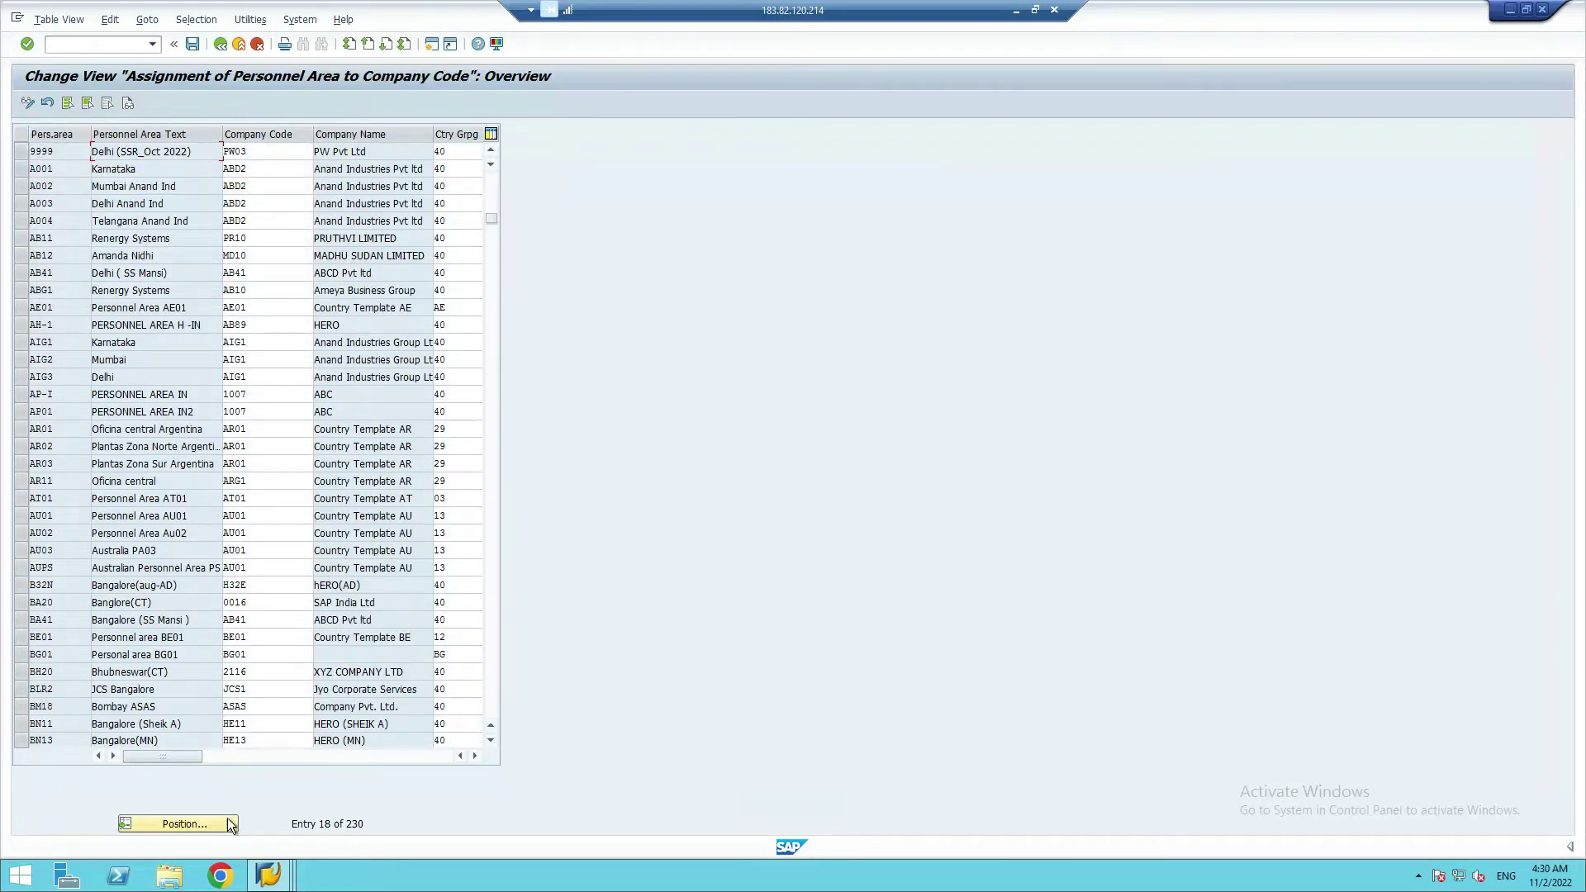
pyautogui.click(176, 823)
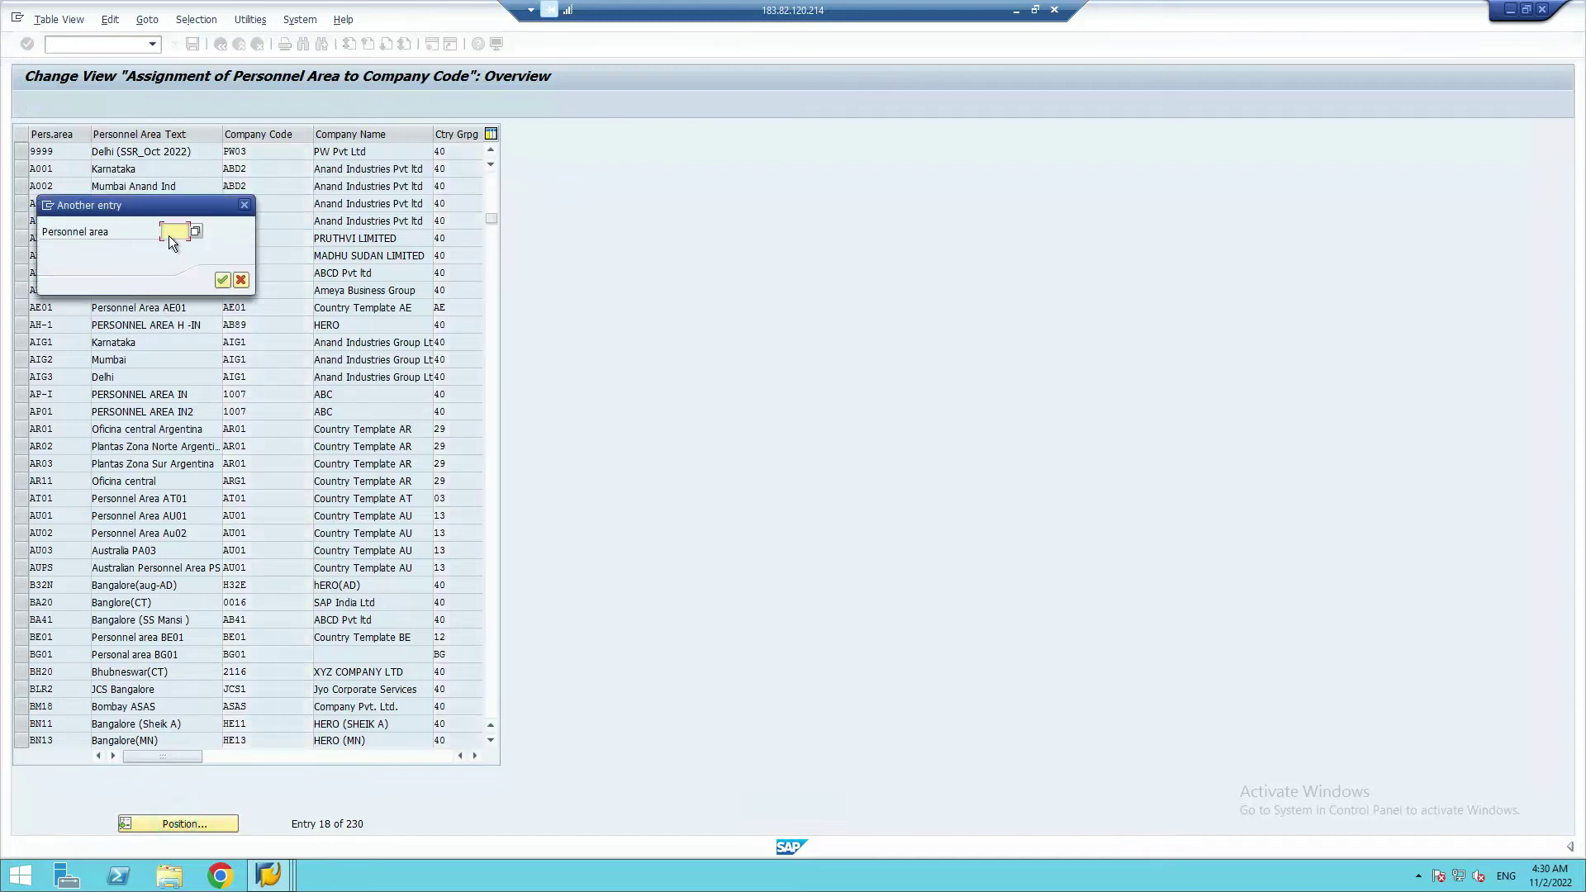
pyautogui.write('1989')
pyautogui.click(222, 280)
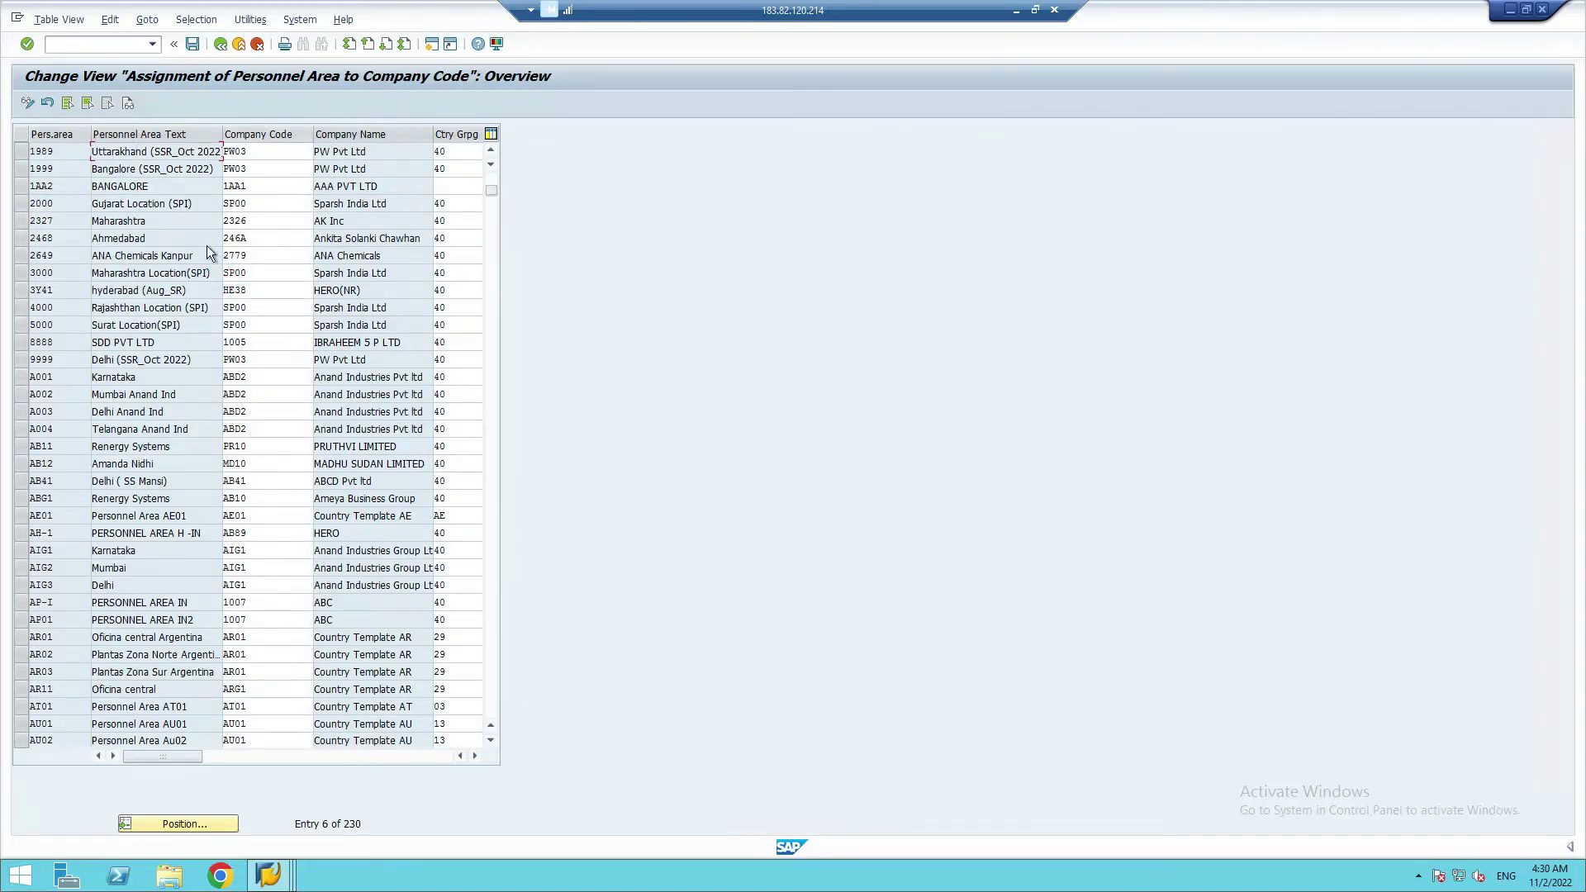
pyautogui.click(189, 824)
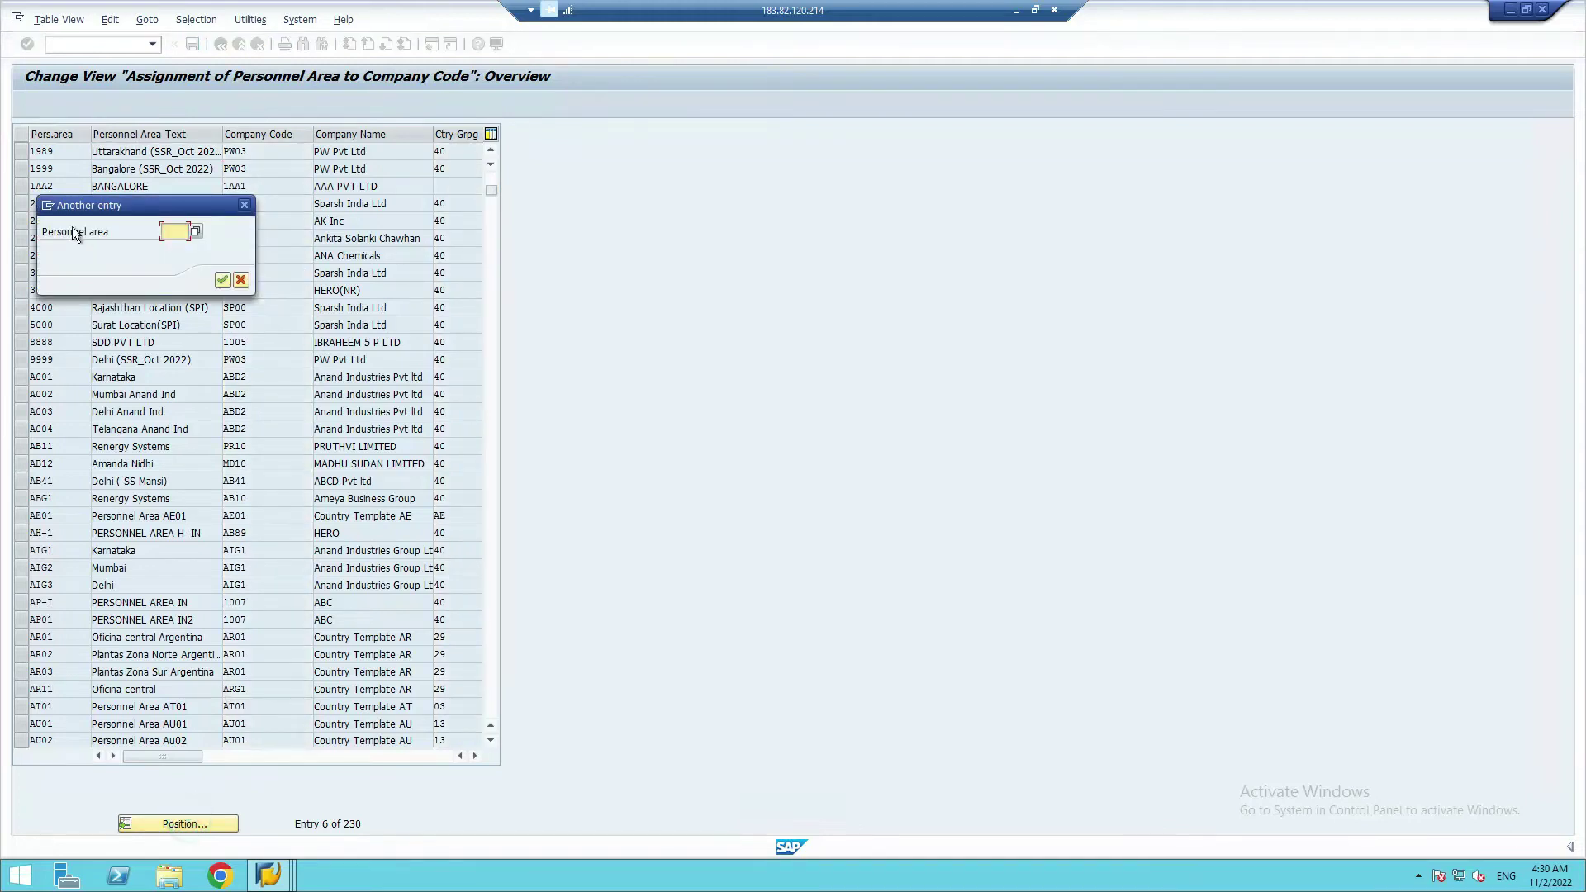
pyautogui.write('1999')
pyautogui.click(222, 279)
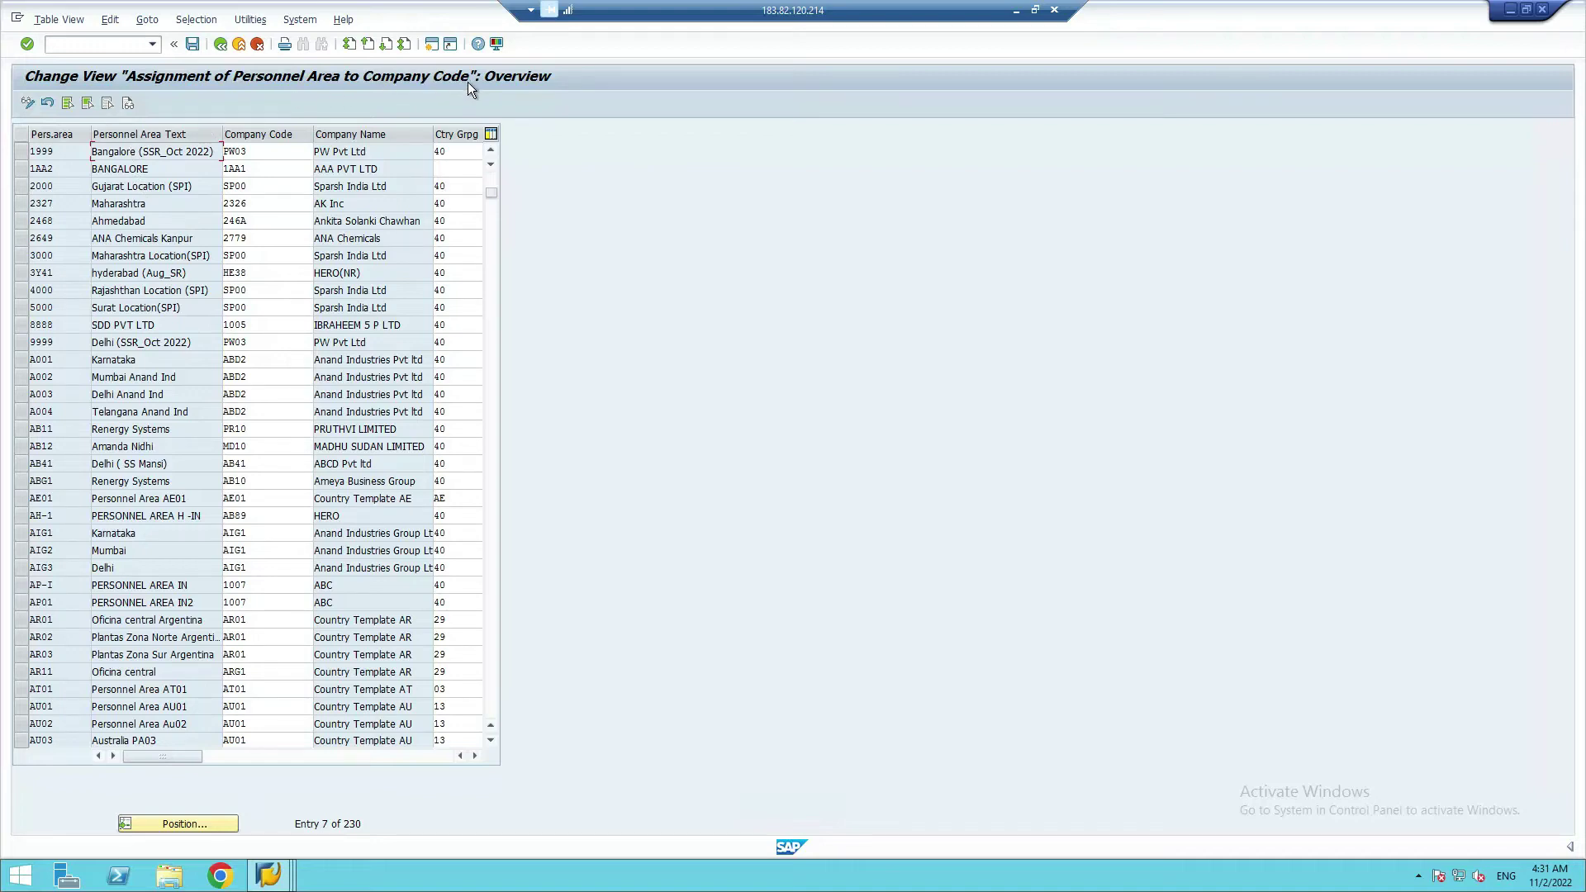
# - Save the personnel area assignments and return to the implementation guide
pyautogui.click(222, 43)
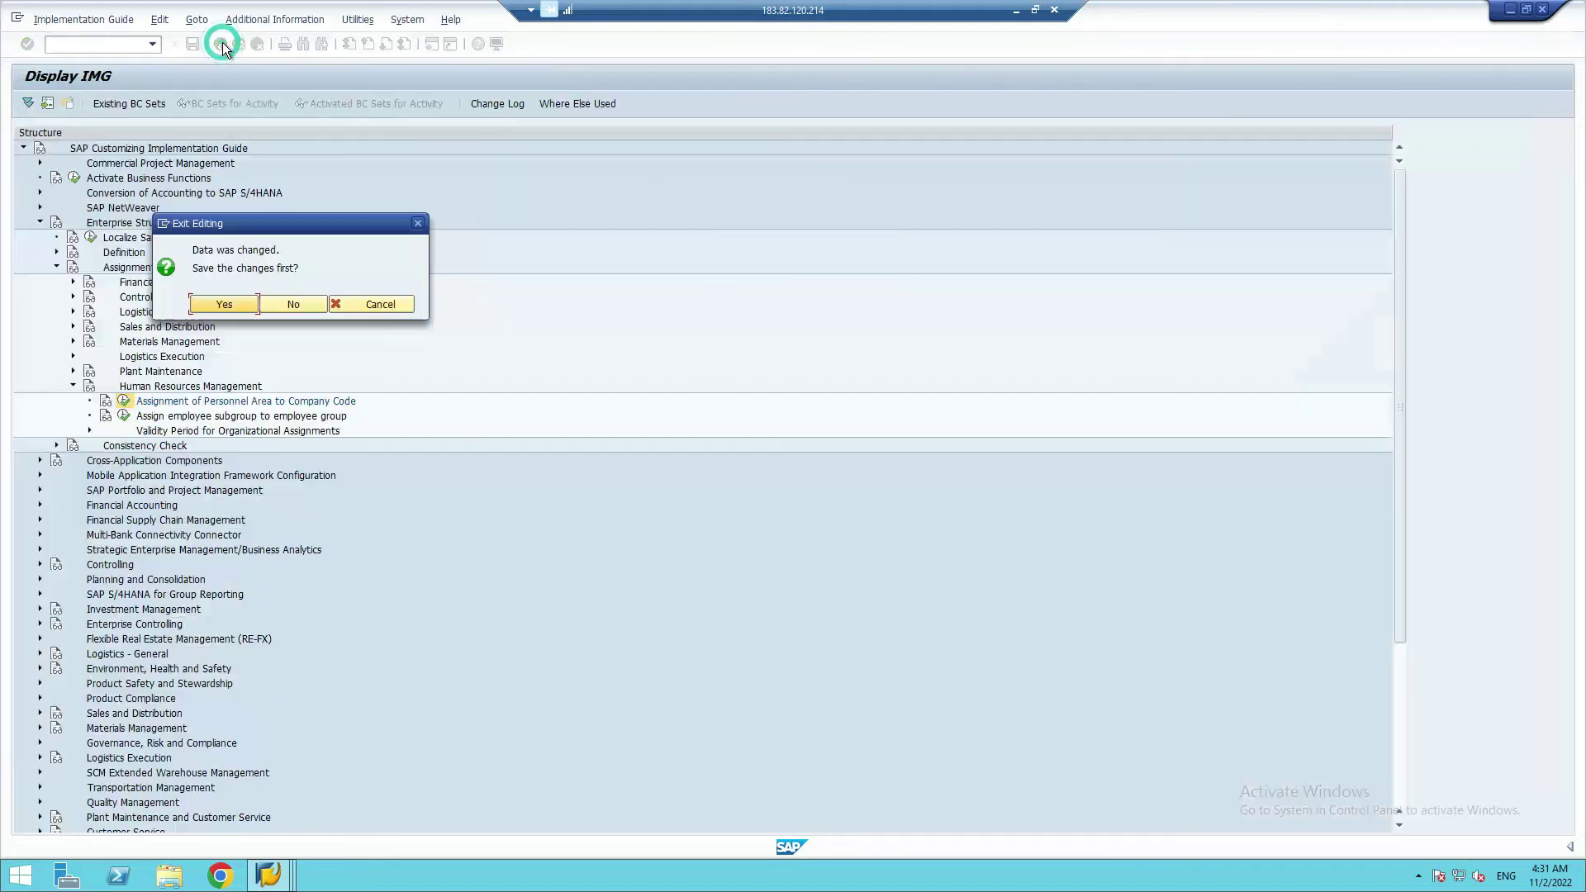
pyautogui.click(225, 306)
pyautogui.click(241, 283)
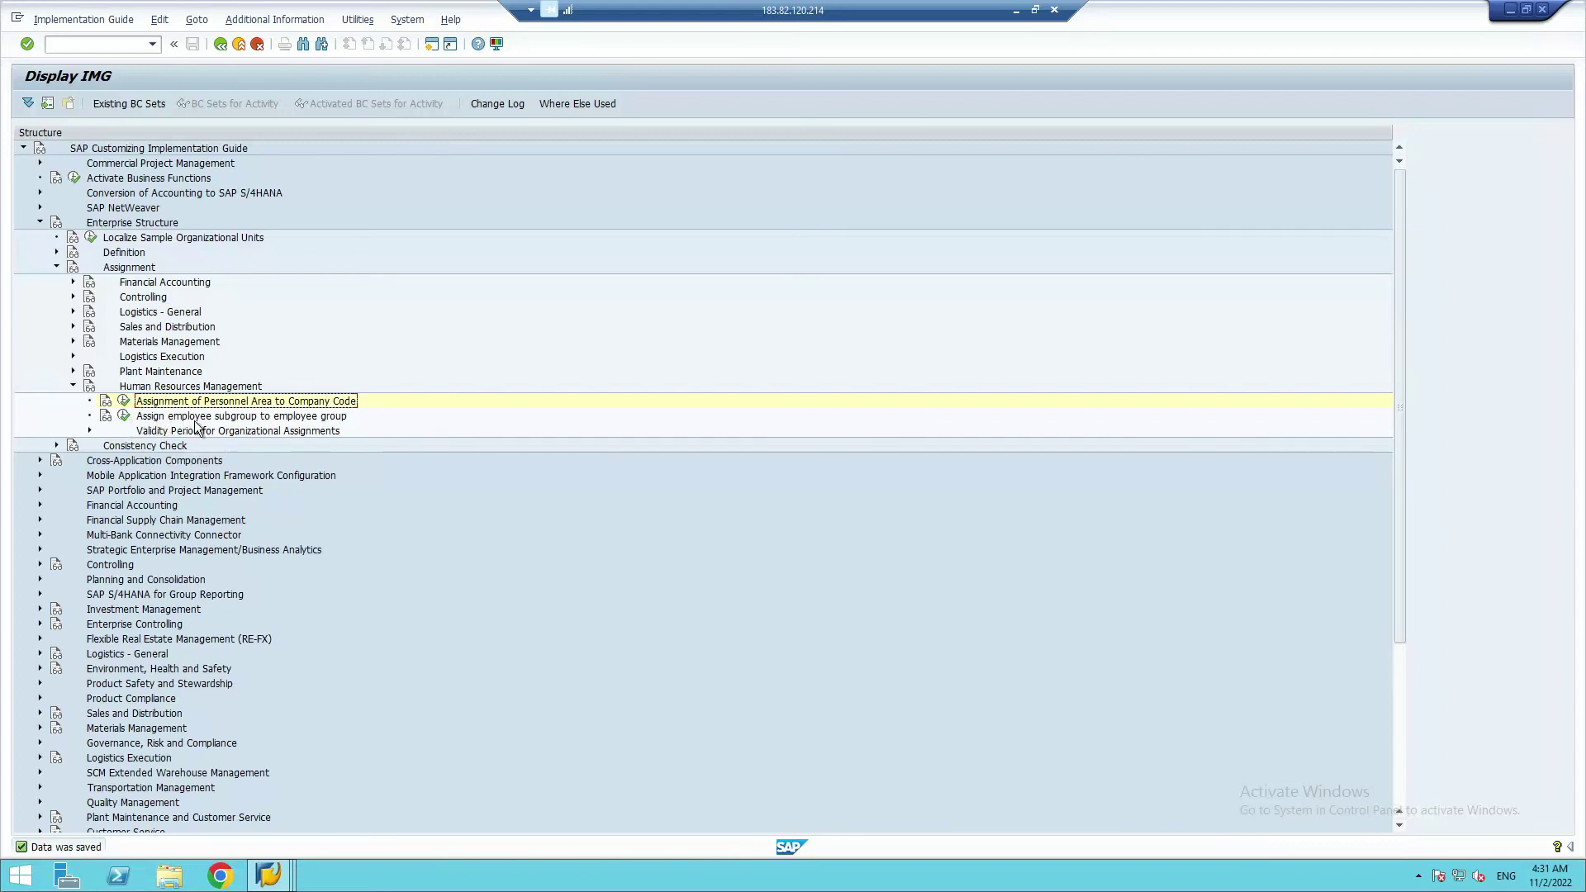
# - Open the assignment of employee subgroups to employee groups and start a new entry
pyautogui.click(124, 417)
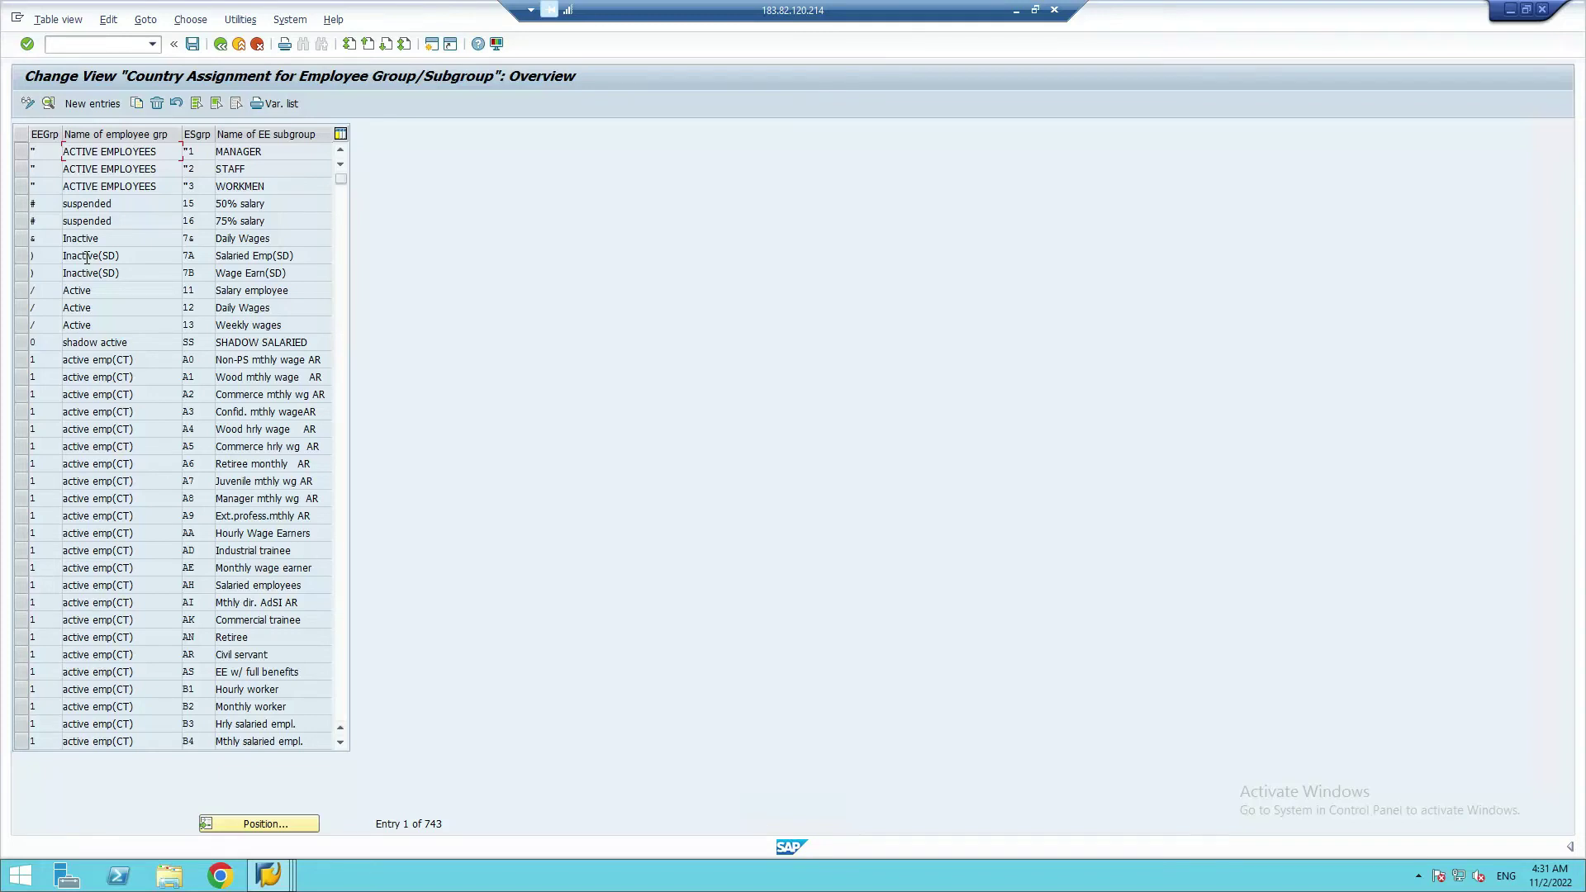
pyautogui.click(92, 107)
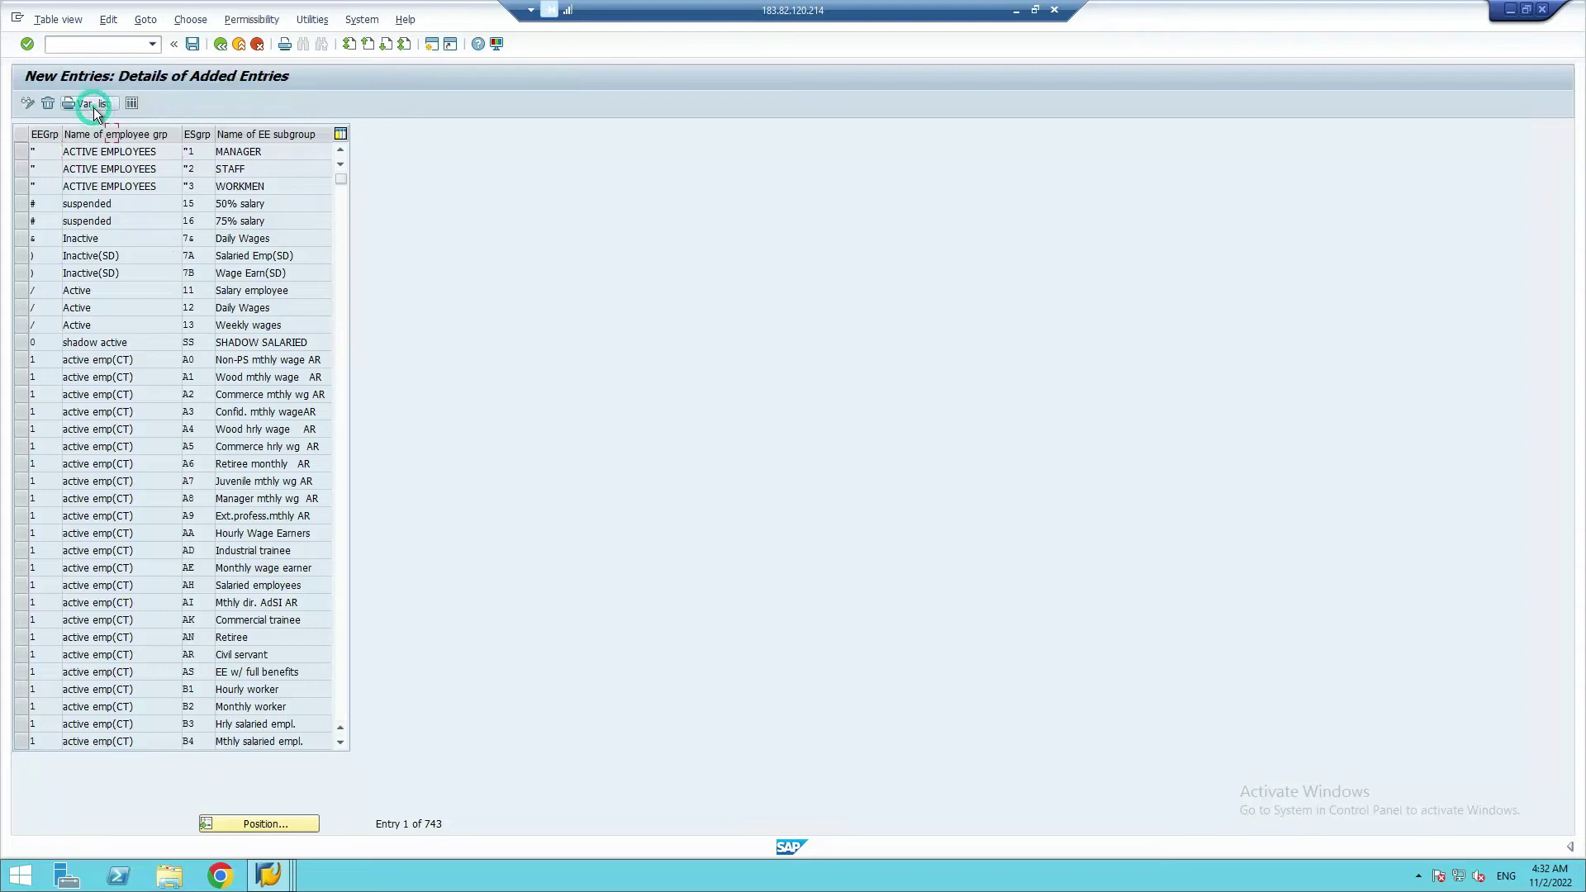
pyautogui.click(92, 107)
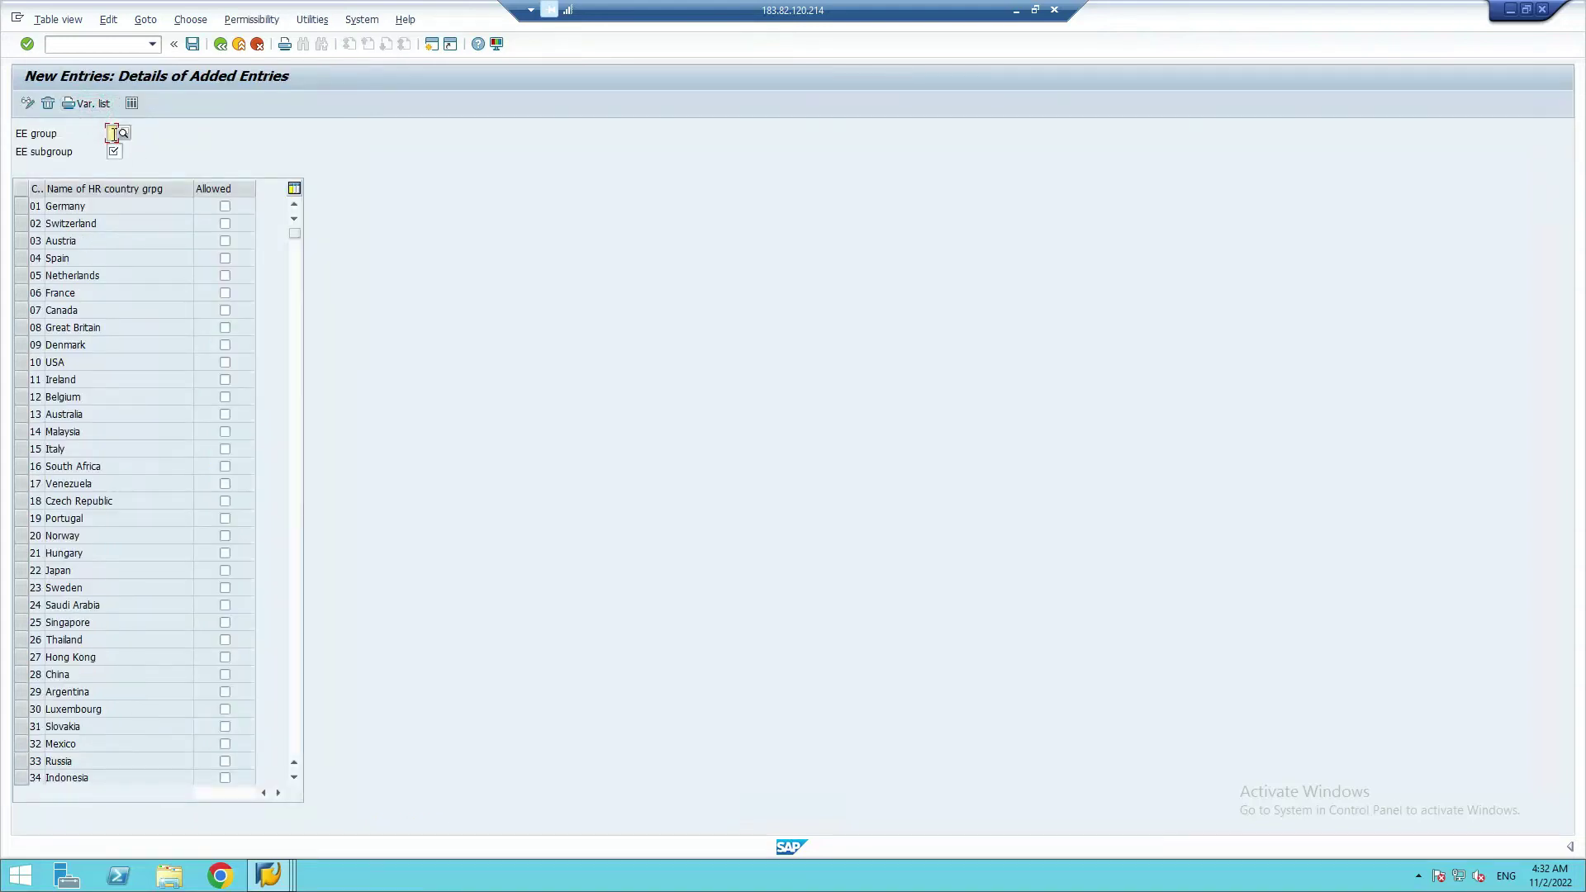
# - Set the new entry's employee group to ":", Active (OCT_SR)
pyautogui.click(112, 133)
pyautogui.write(';')
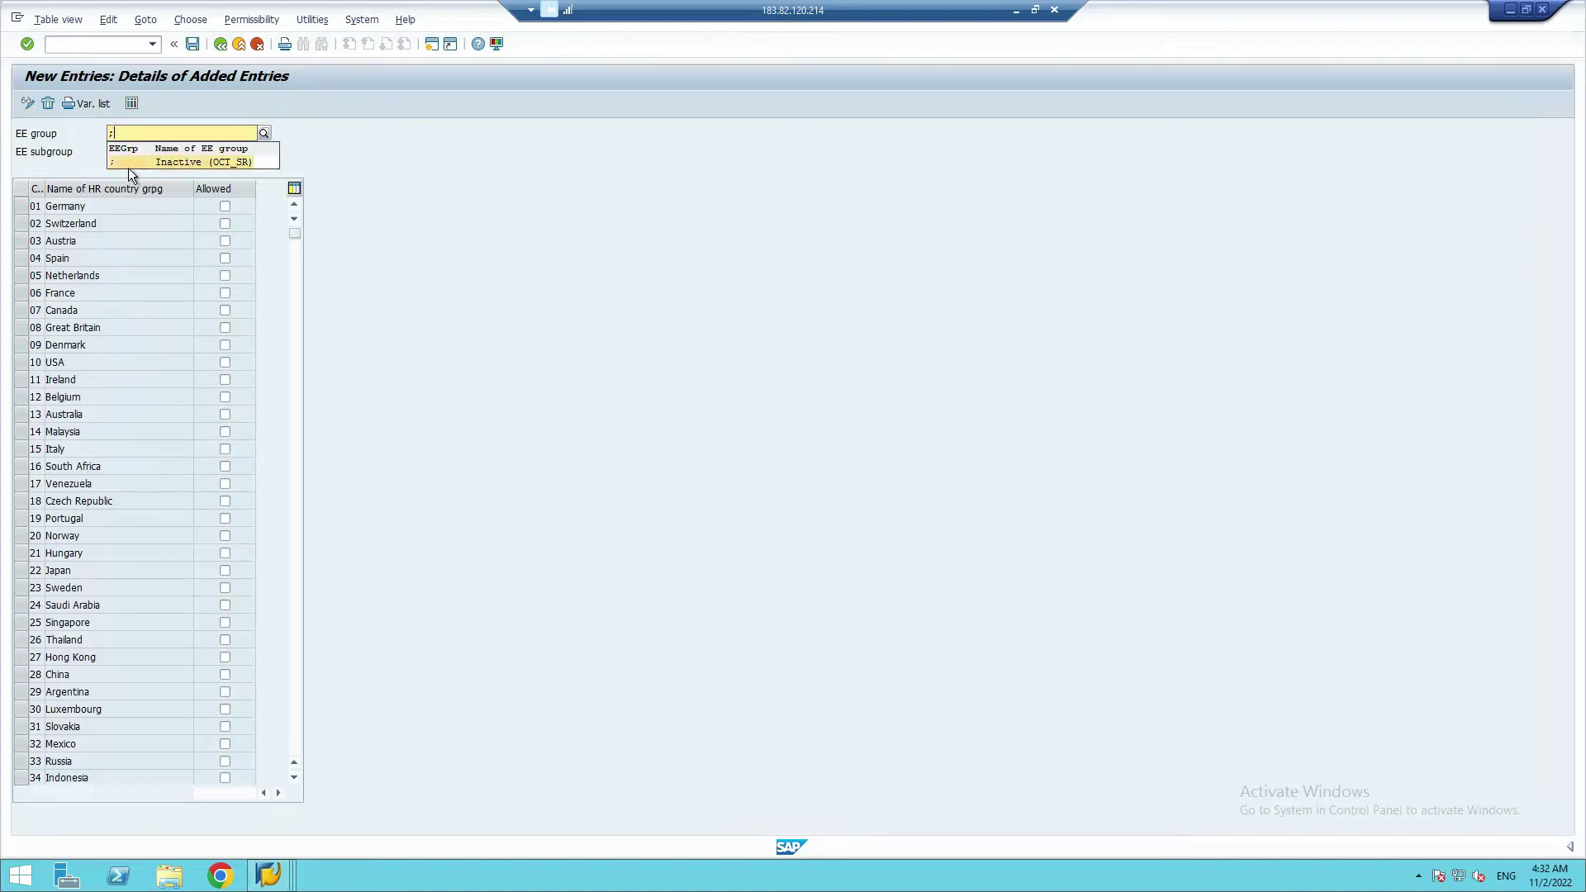
pyautogui.press('BackSpace')
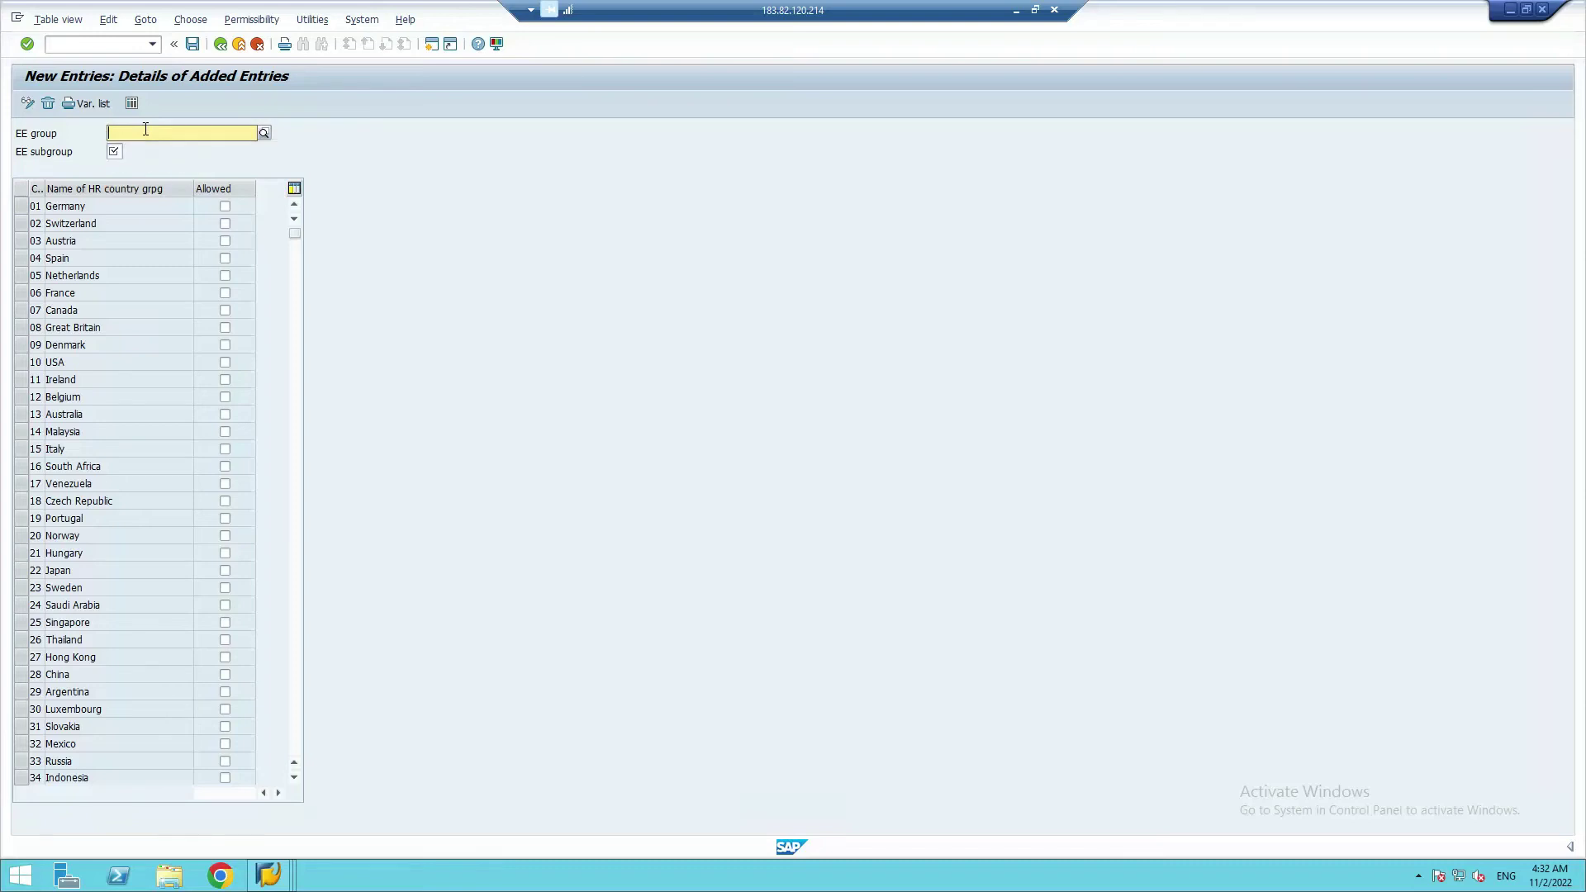
pyautogui.write(':')
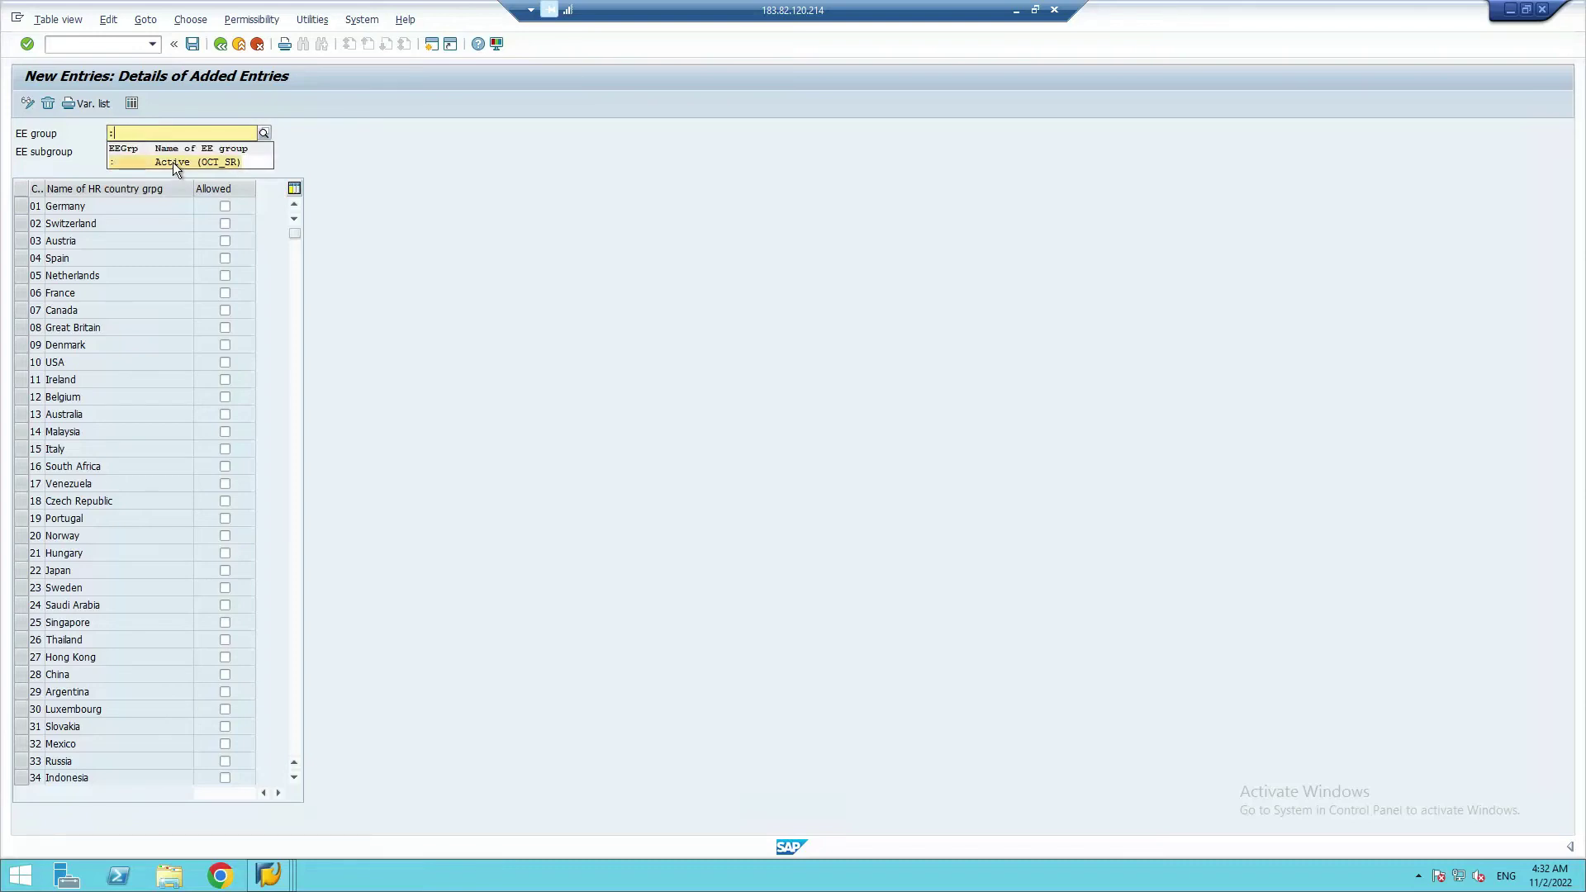
pyautogui.click(172, 161)
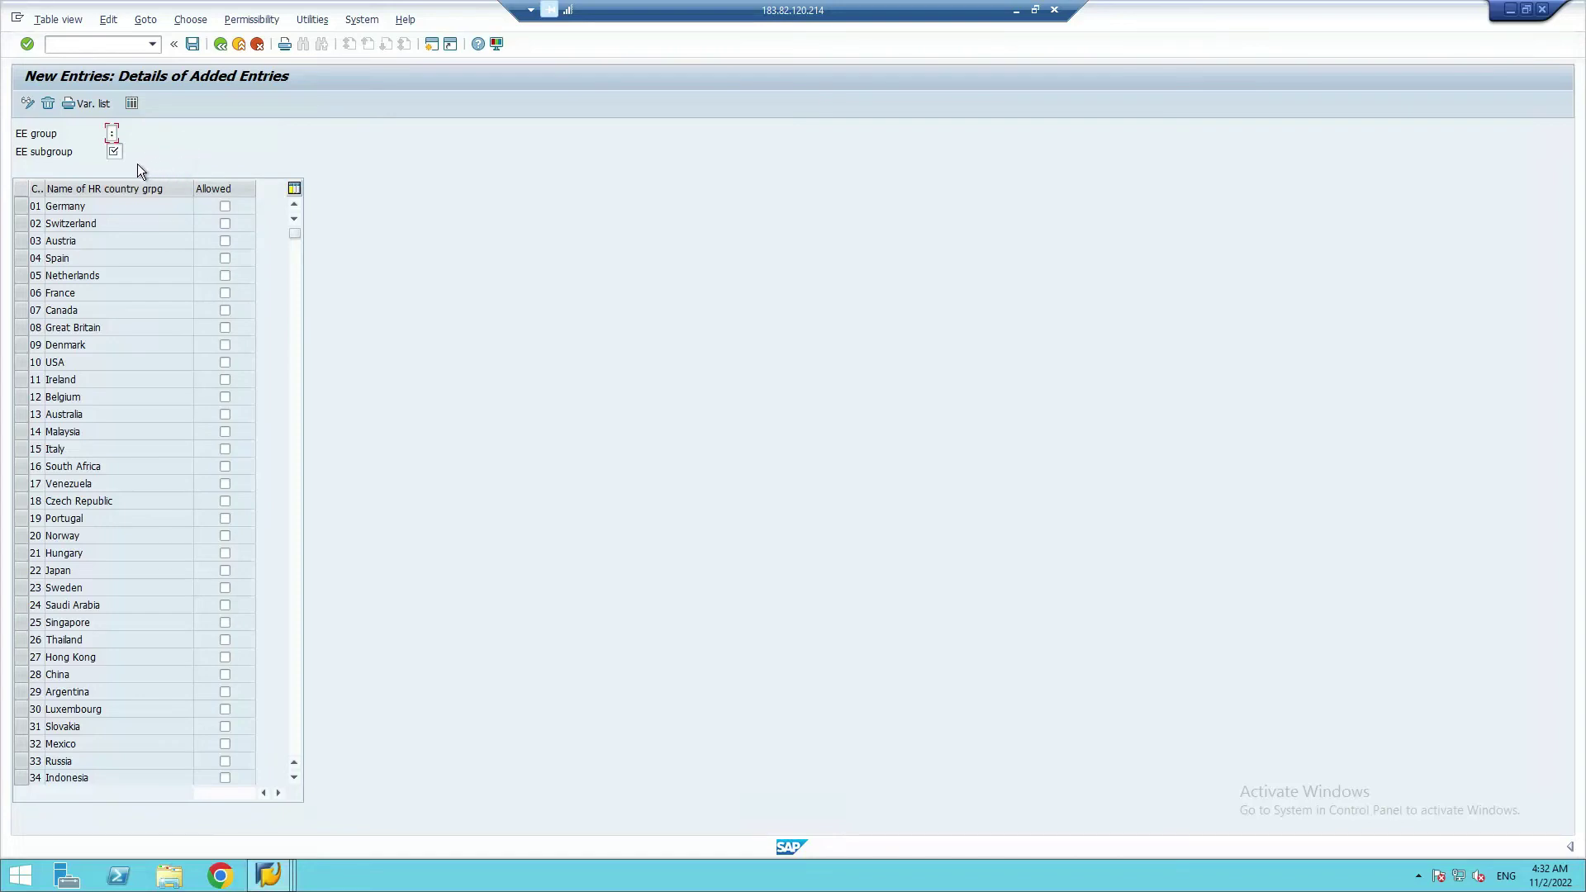
pyautogui.press('Return')
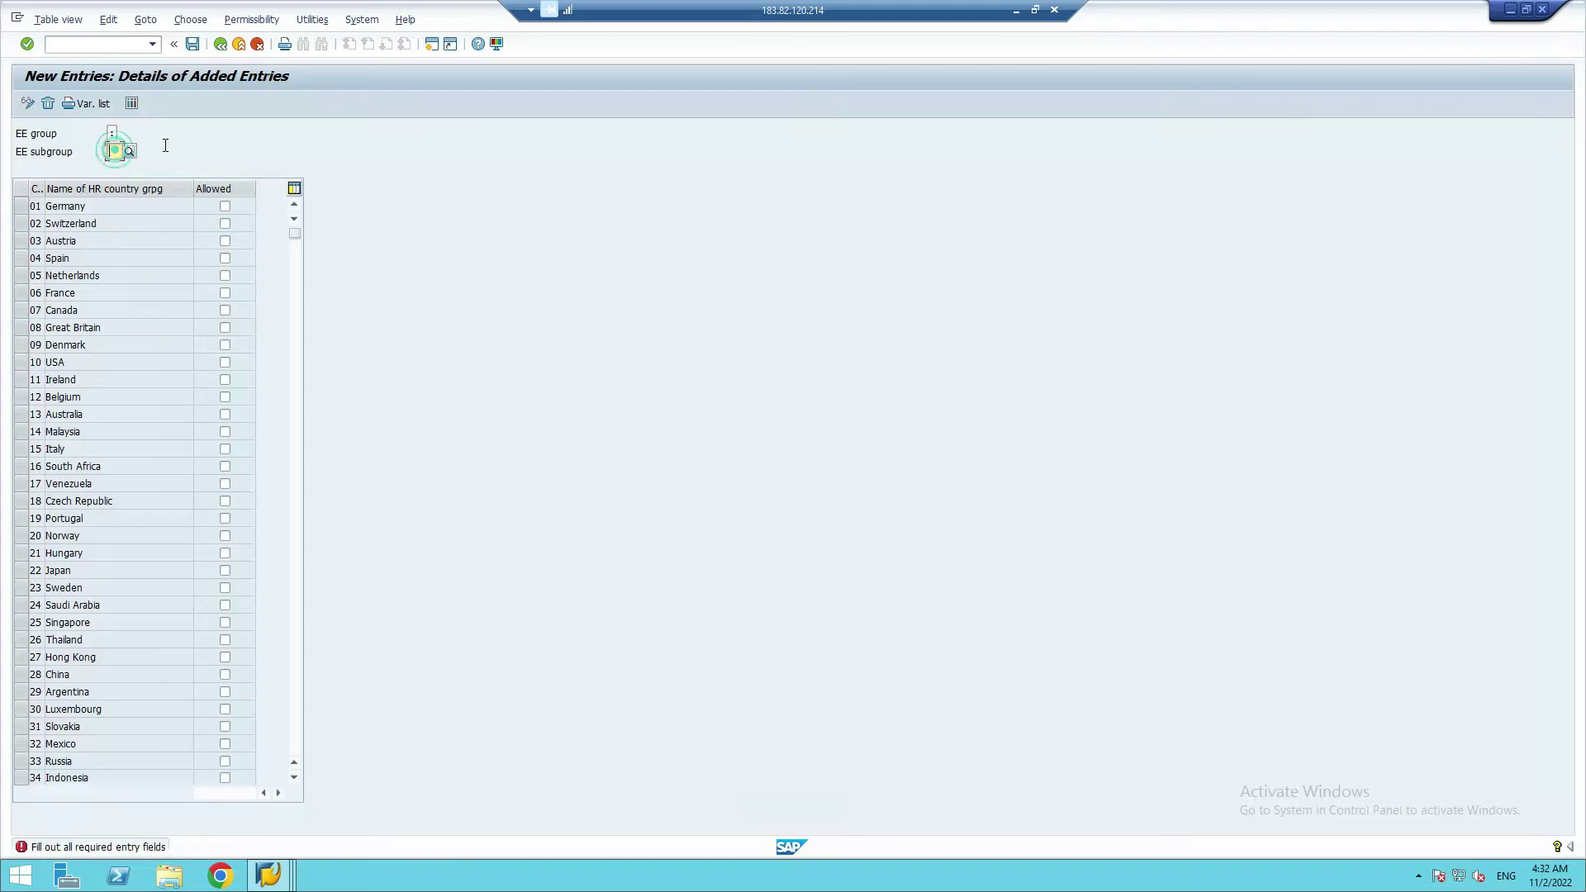
# - Search the employee subgroups for "wage" and clear the search text
pyautogui.write('wage')
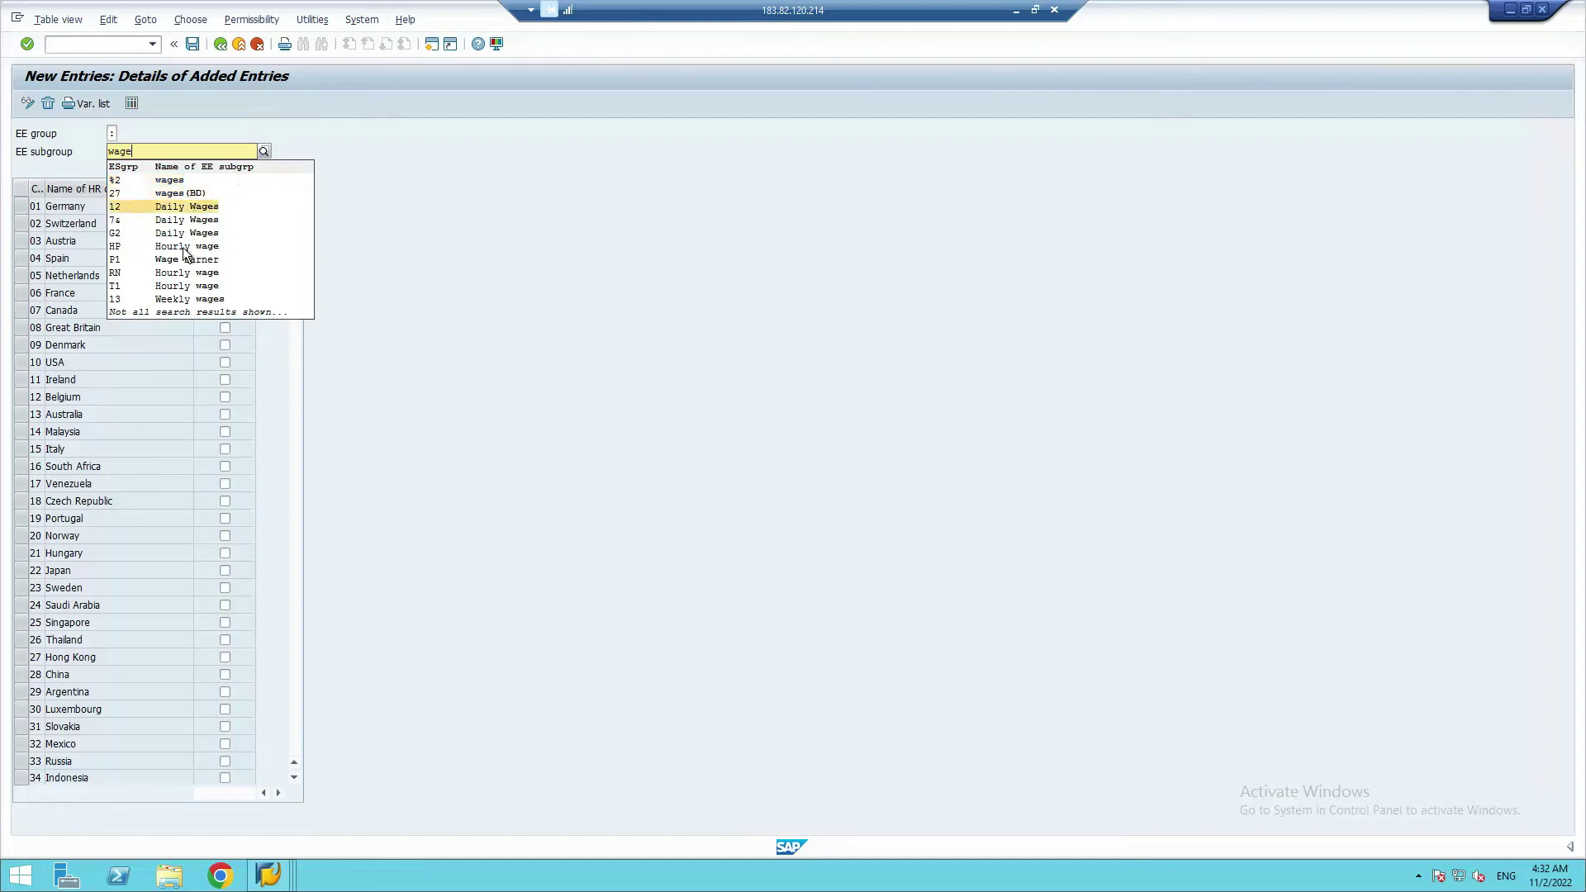
pyautogui.doubleClick(147, 150)
pyautogui.press('BackSpace')
pyautogui.click(115, 151)
# - Look through the list of possible employee subgroups for the OCT_SR wage earner and salaried employee codes
pyautogui.click(128, 151)
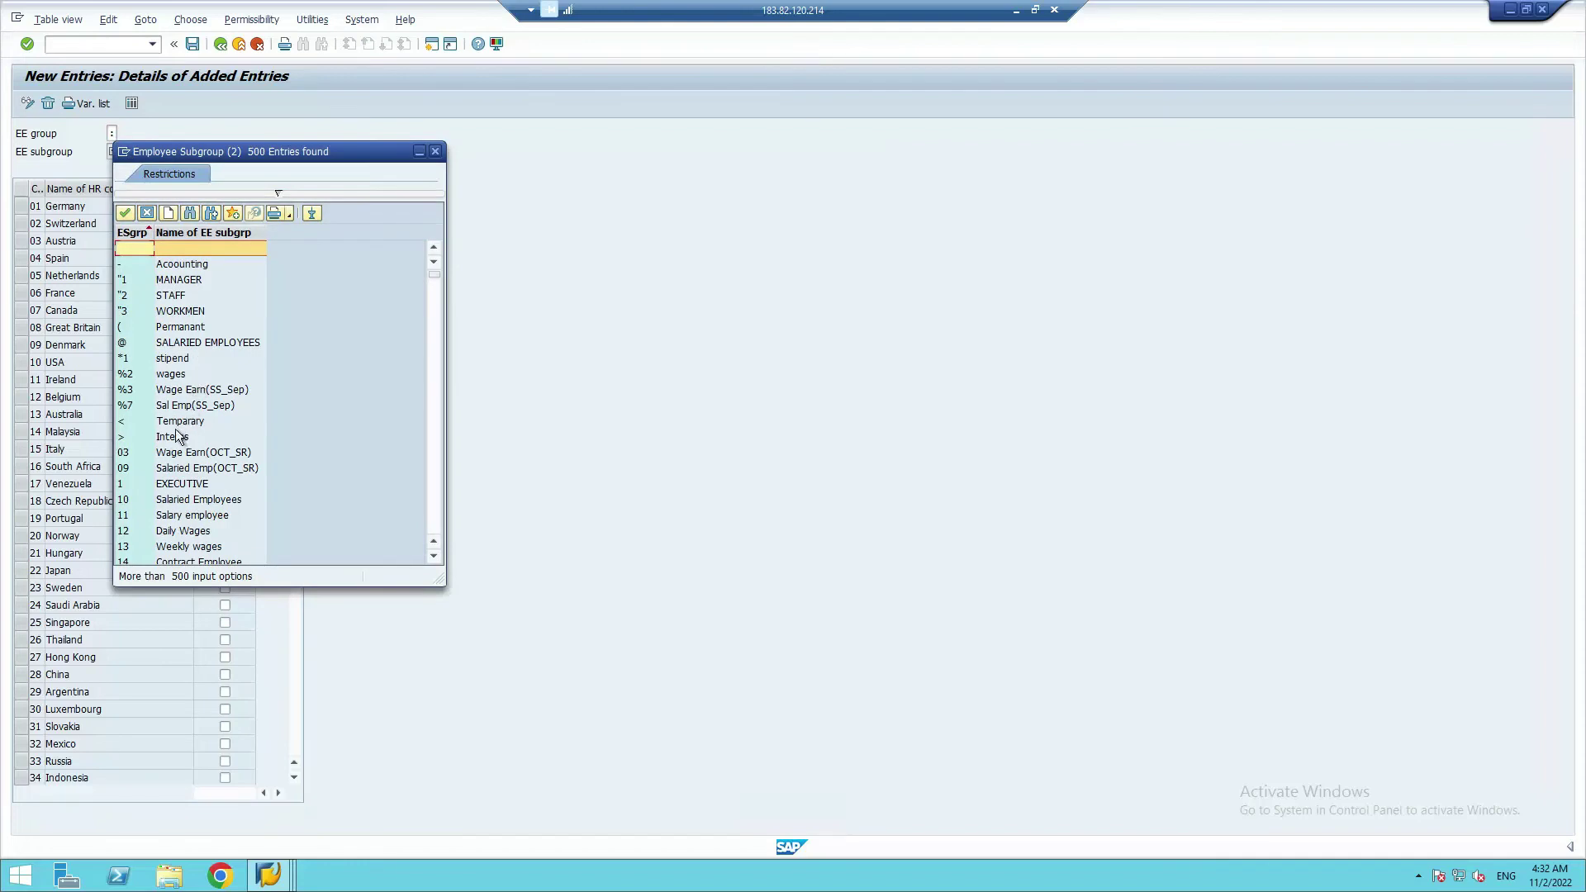
pyautogui.scroll(-20, 169, 427)
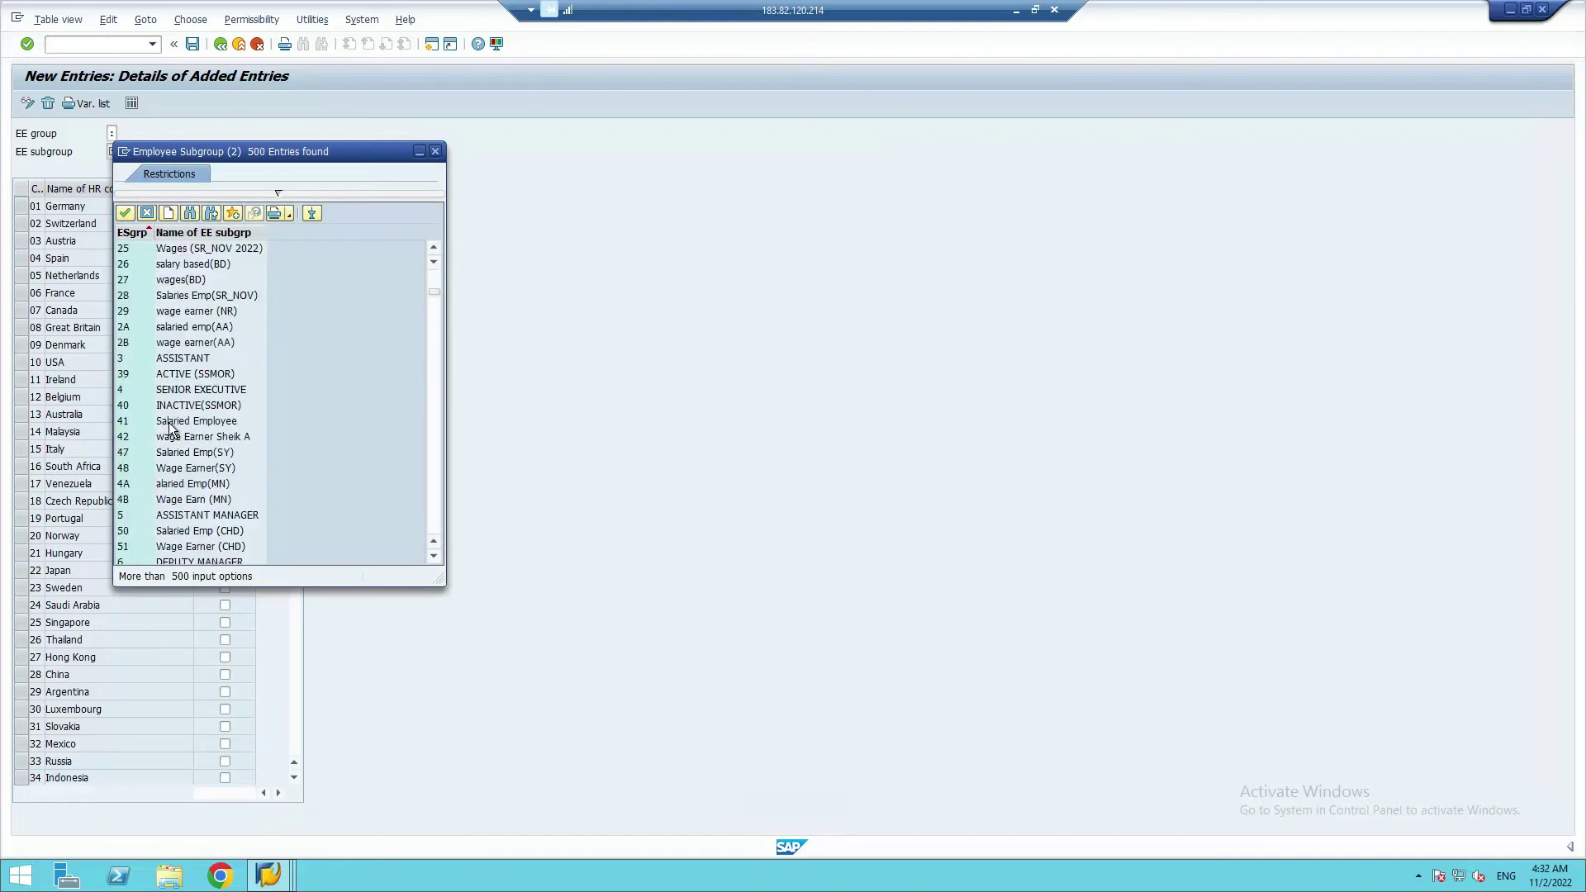
pyautogui.scroll(-20, 170, 427)
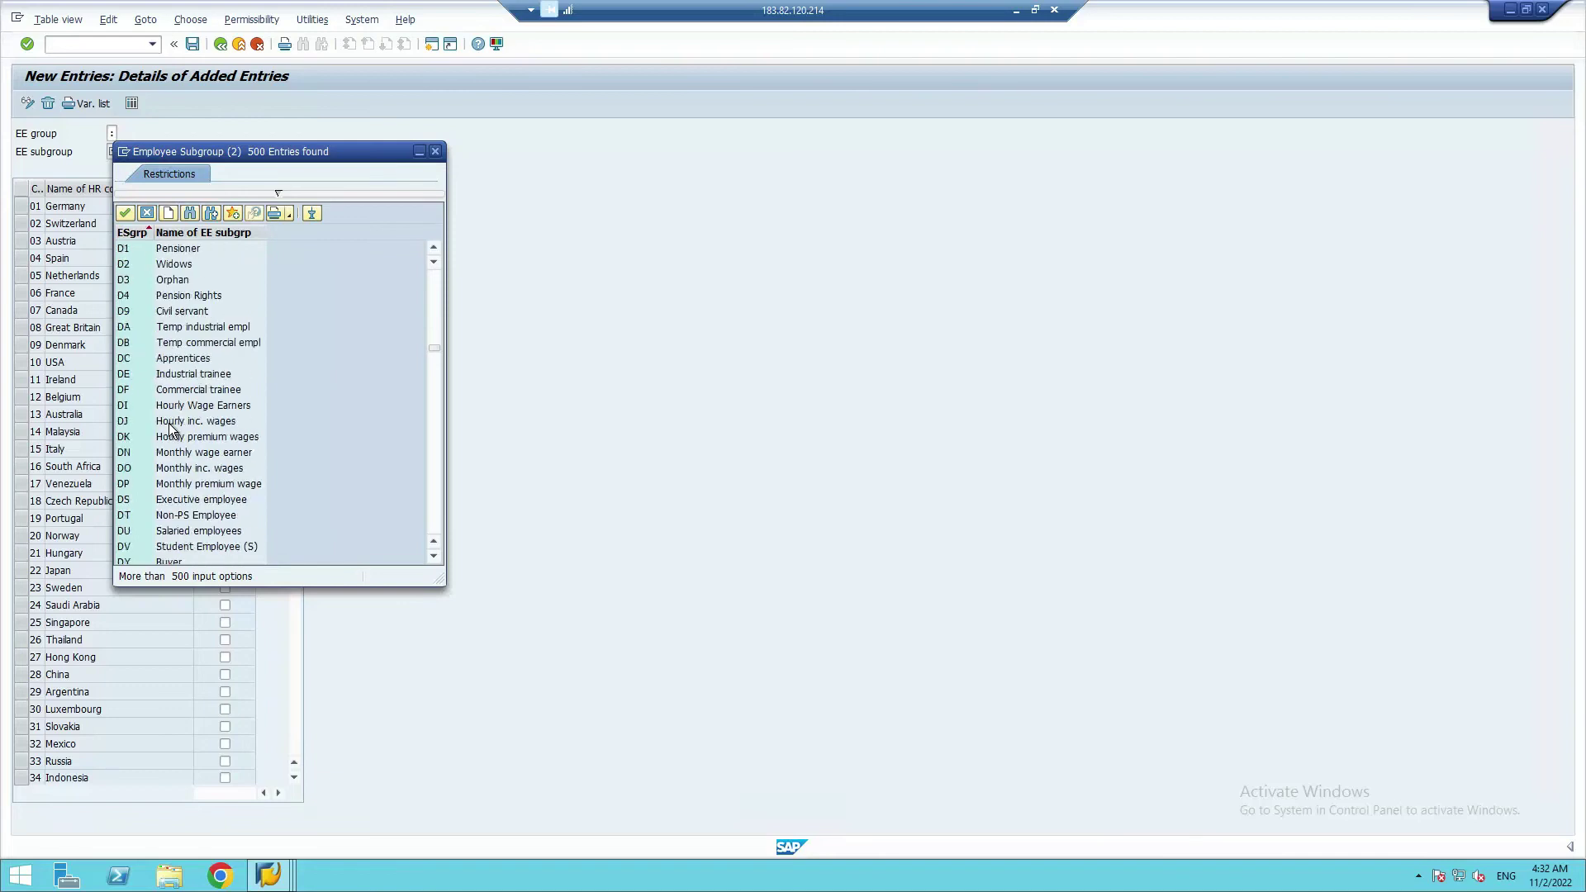
pyautogui.scroll(-20, 161, 430)
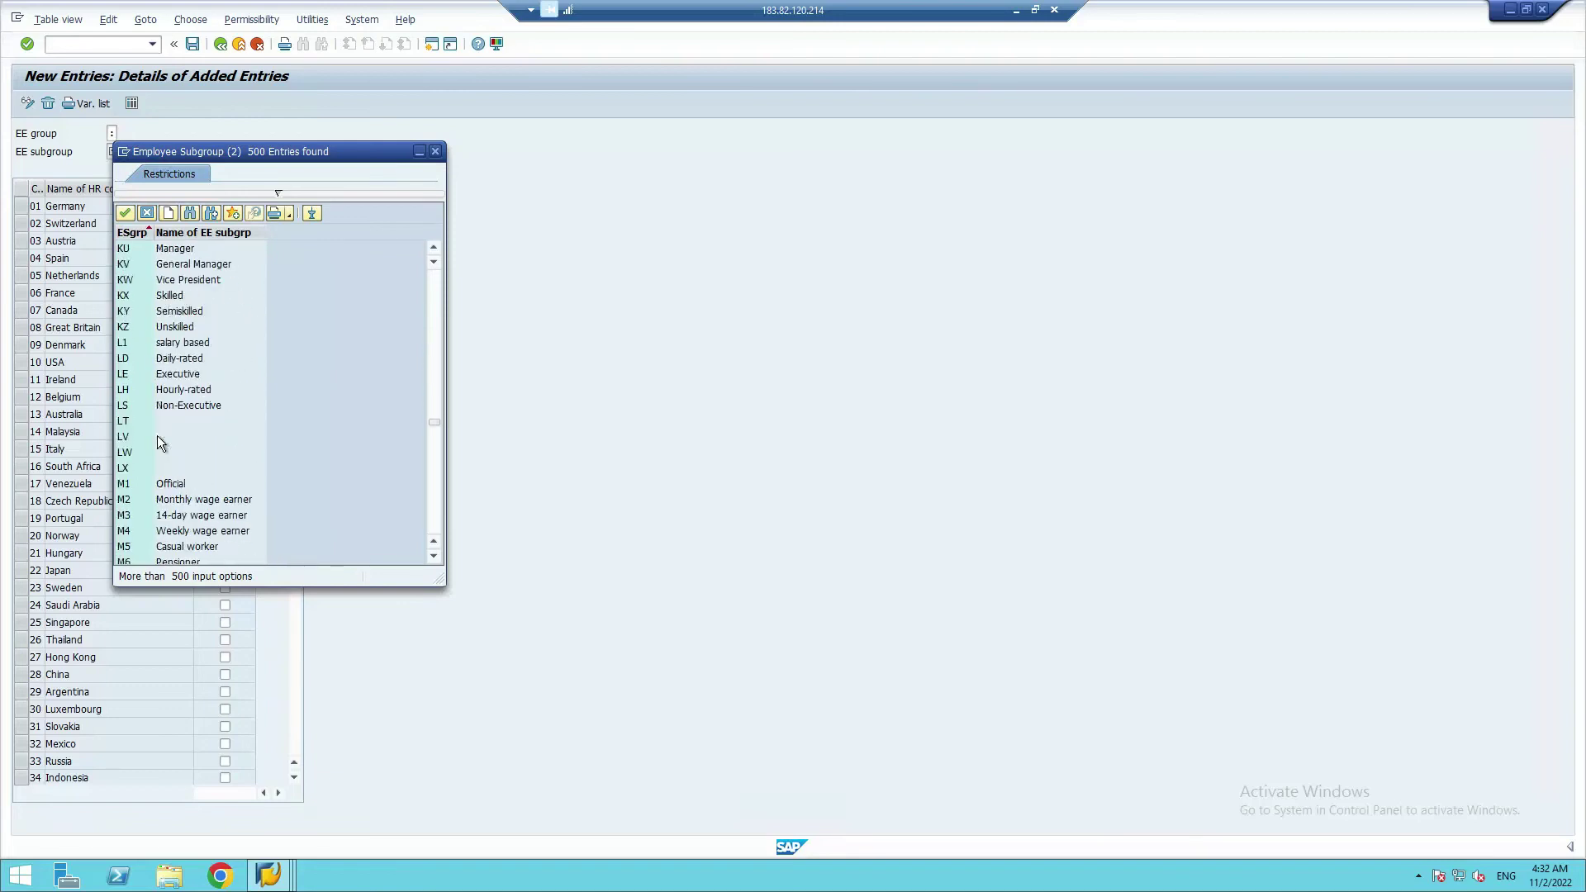
pyautogui.scroll(-20, 171, 451)
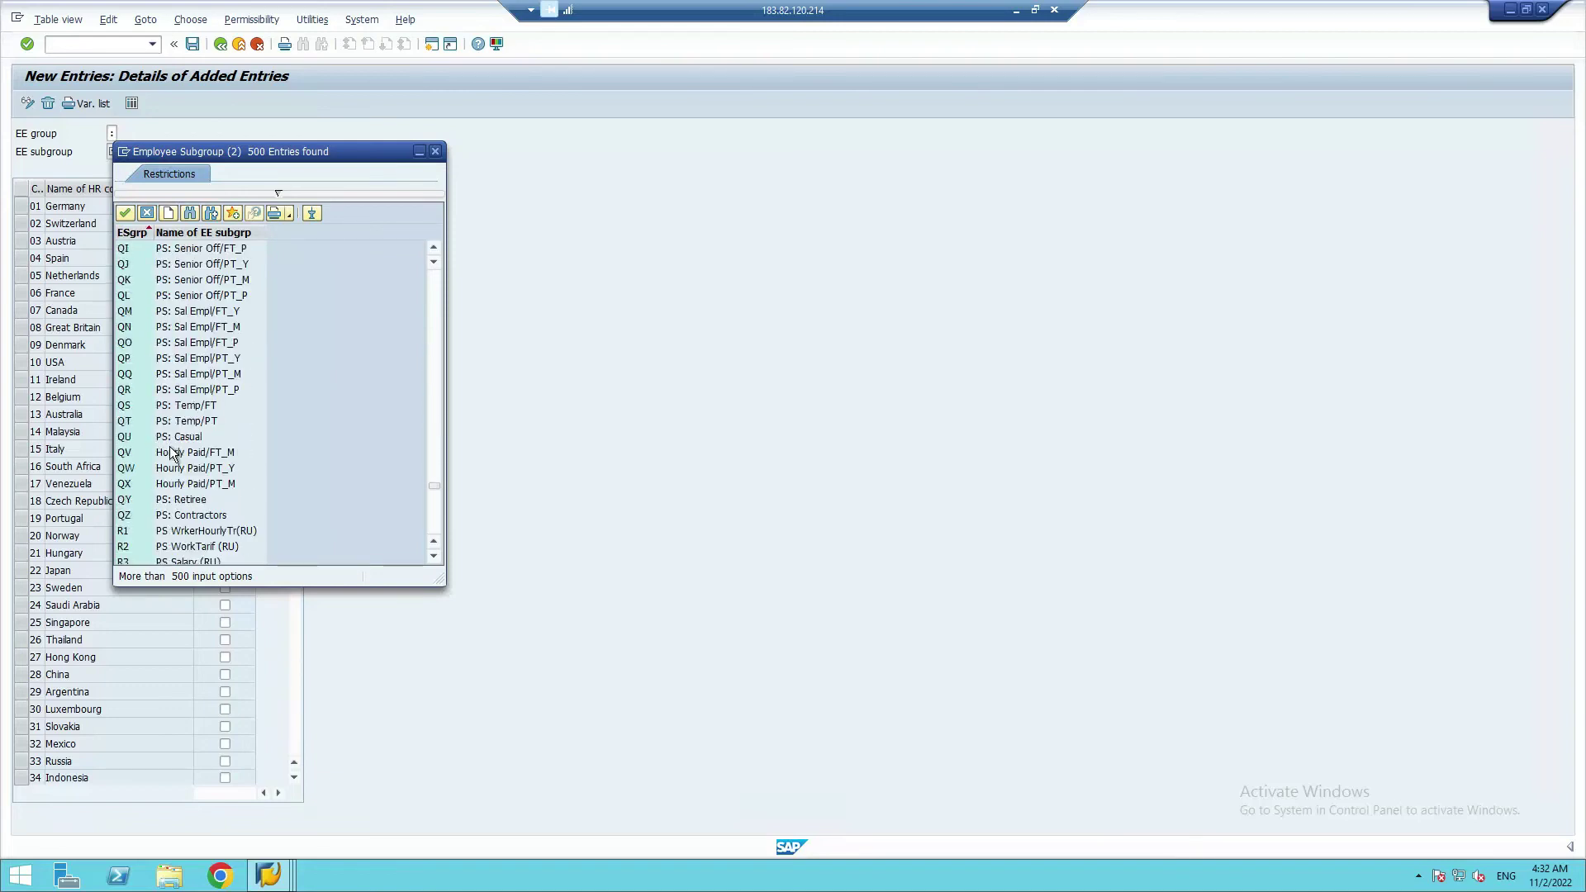
pyautogui.scroll(-2, 172, 453)
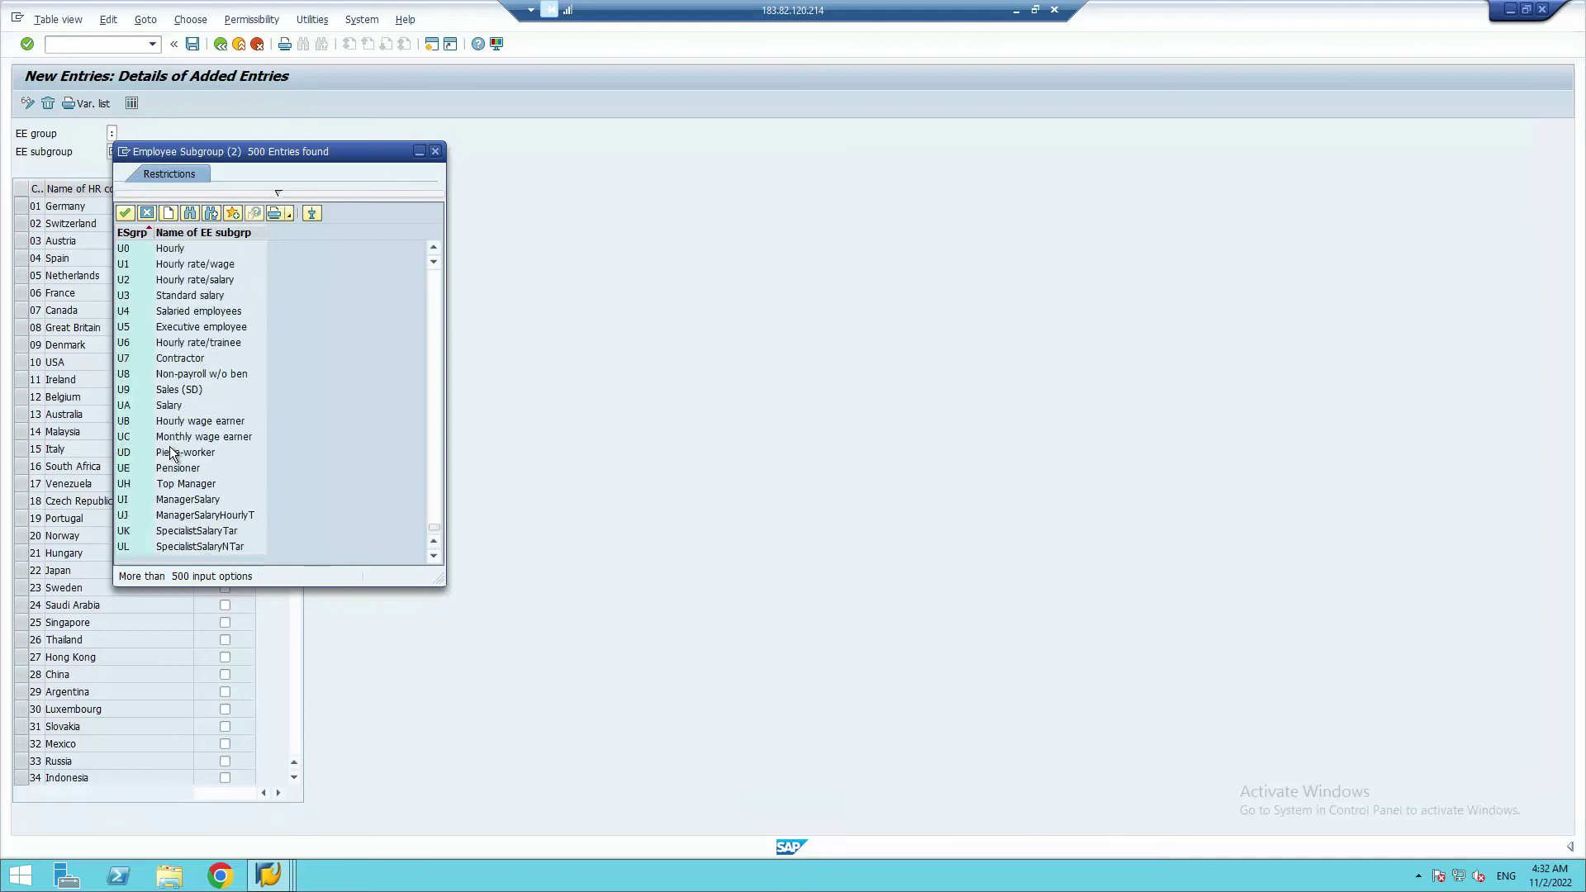
pyautogui.scroll(20, 172, 453)
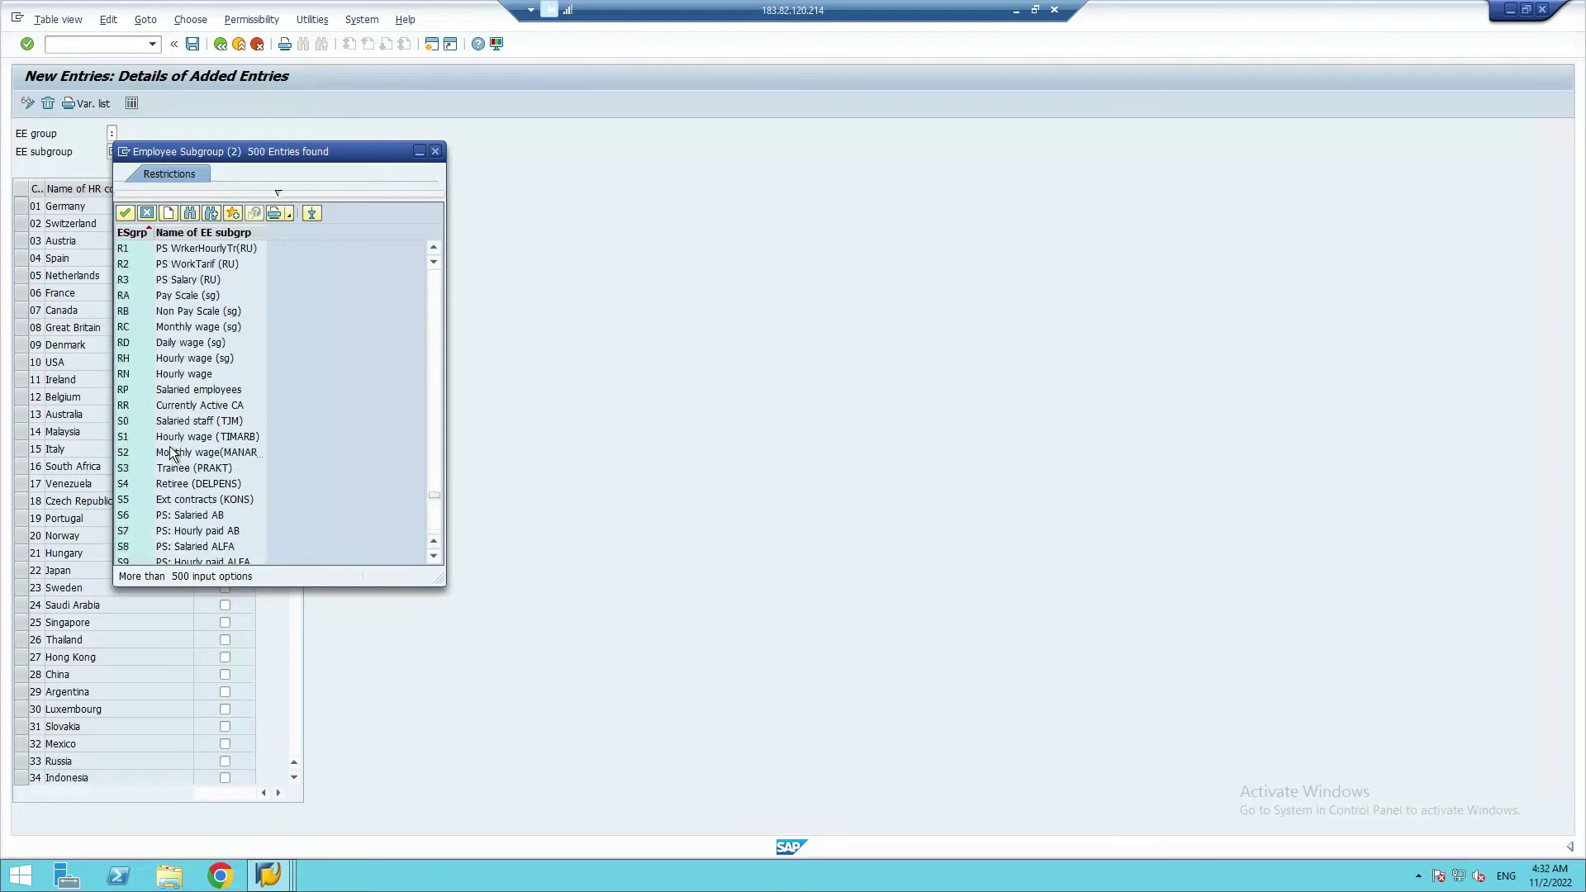
pyautogui.scroll(10, 171, 453)
pyautogui.scroll(9, 171, 452)
pyautogui.scroll(15, 171, 453)
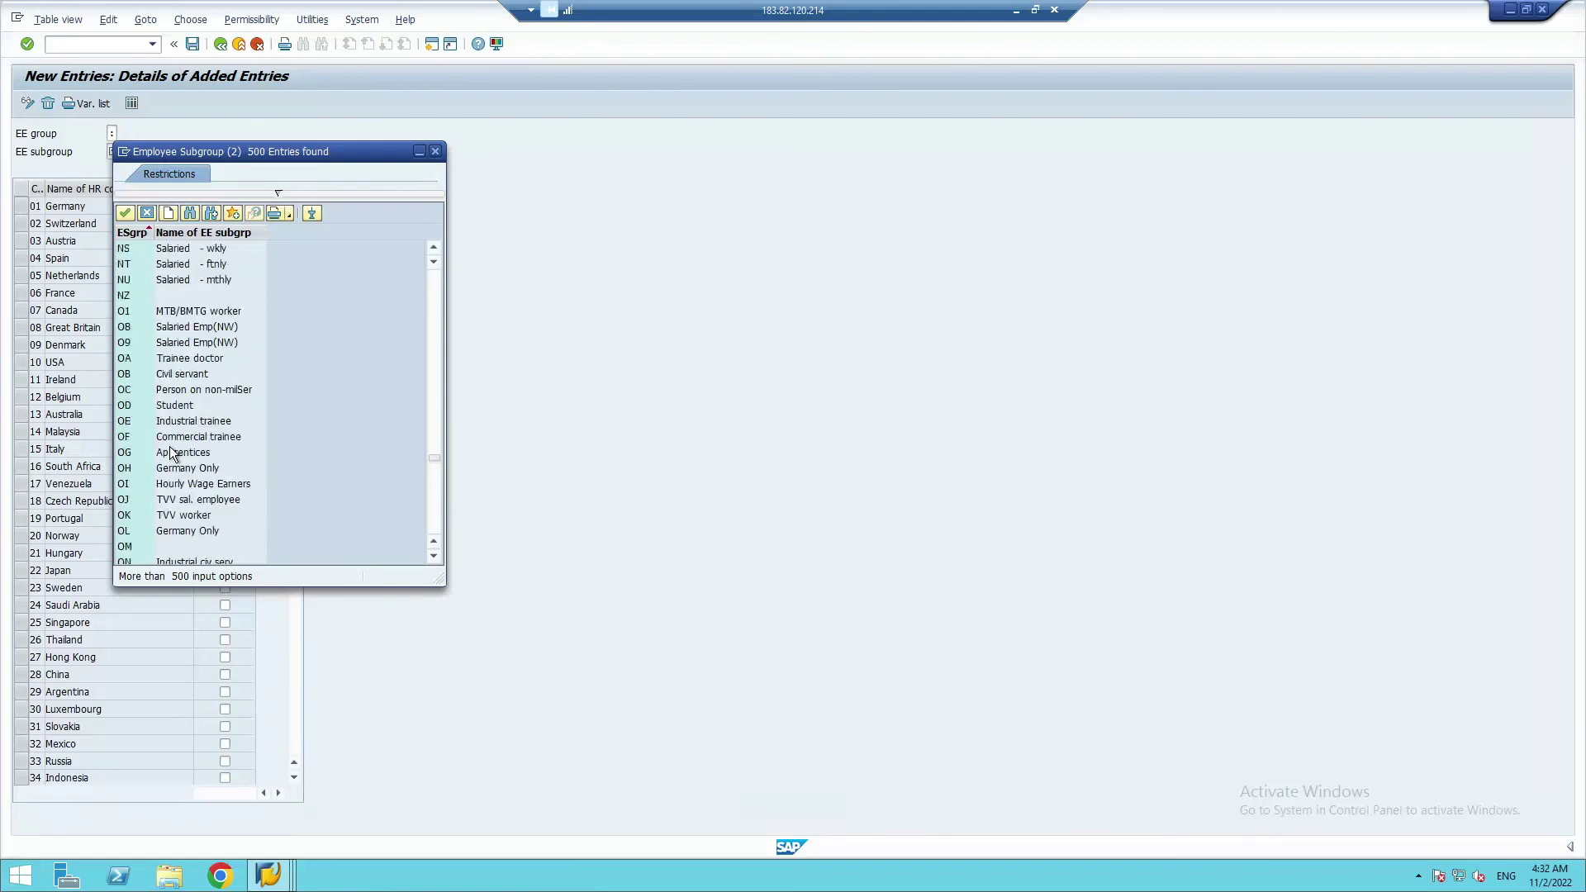
pyautogui.scroll(15, 170, 448)
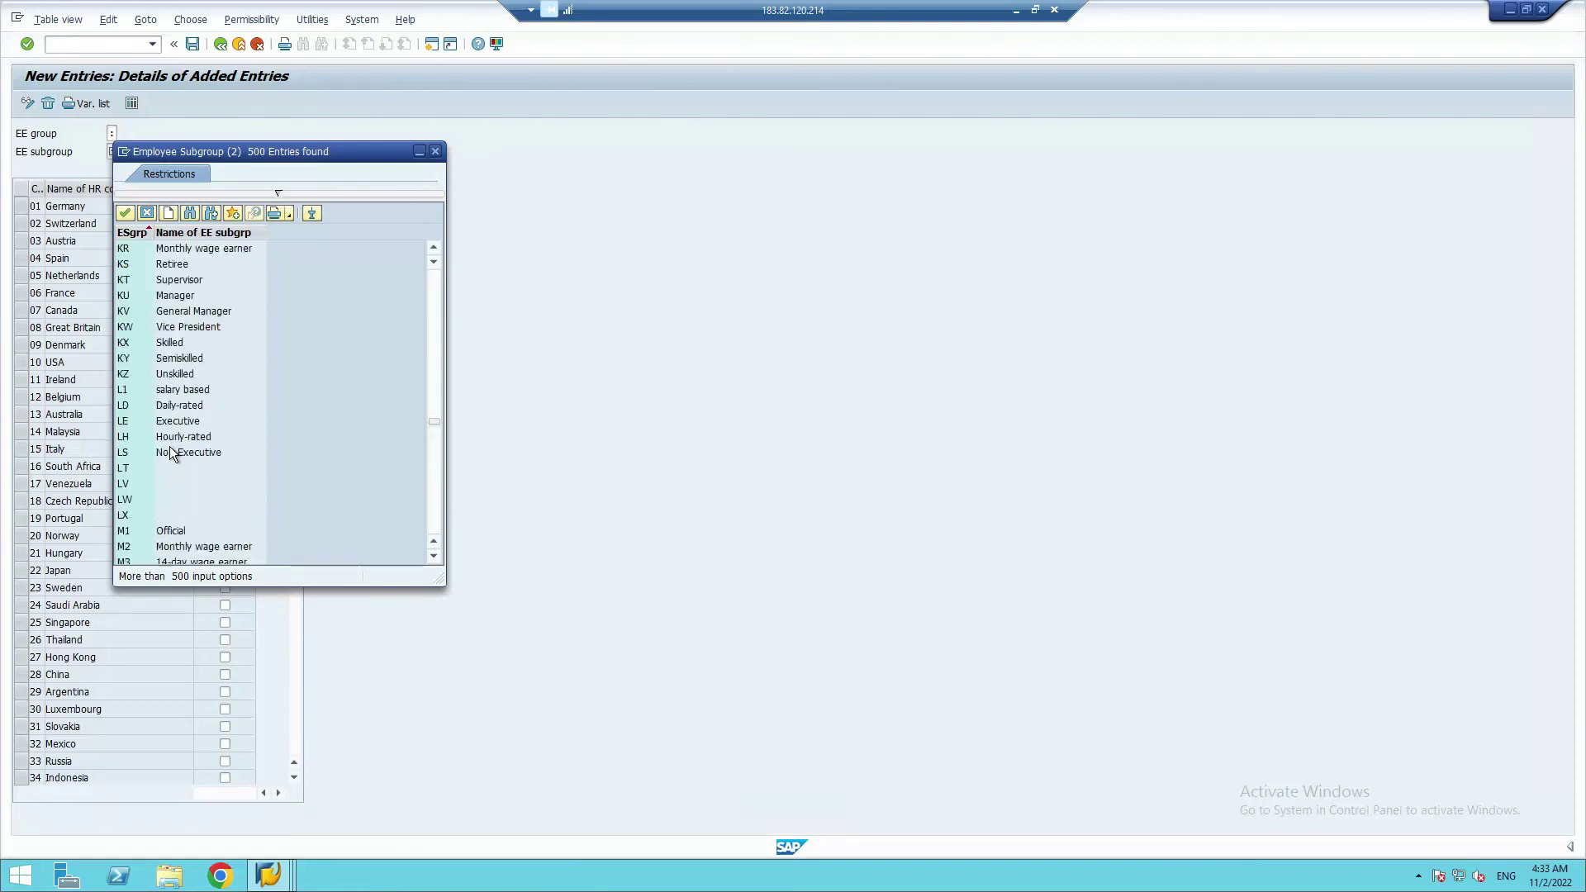
pyautogui.scroll(15, 171, 453)
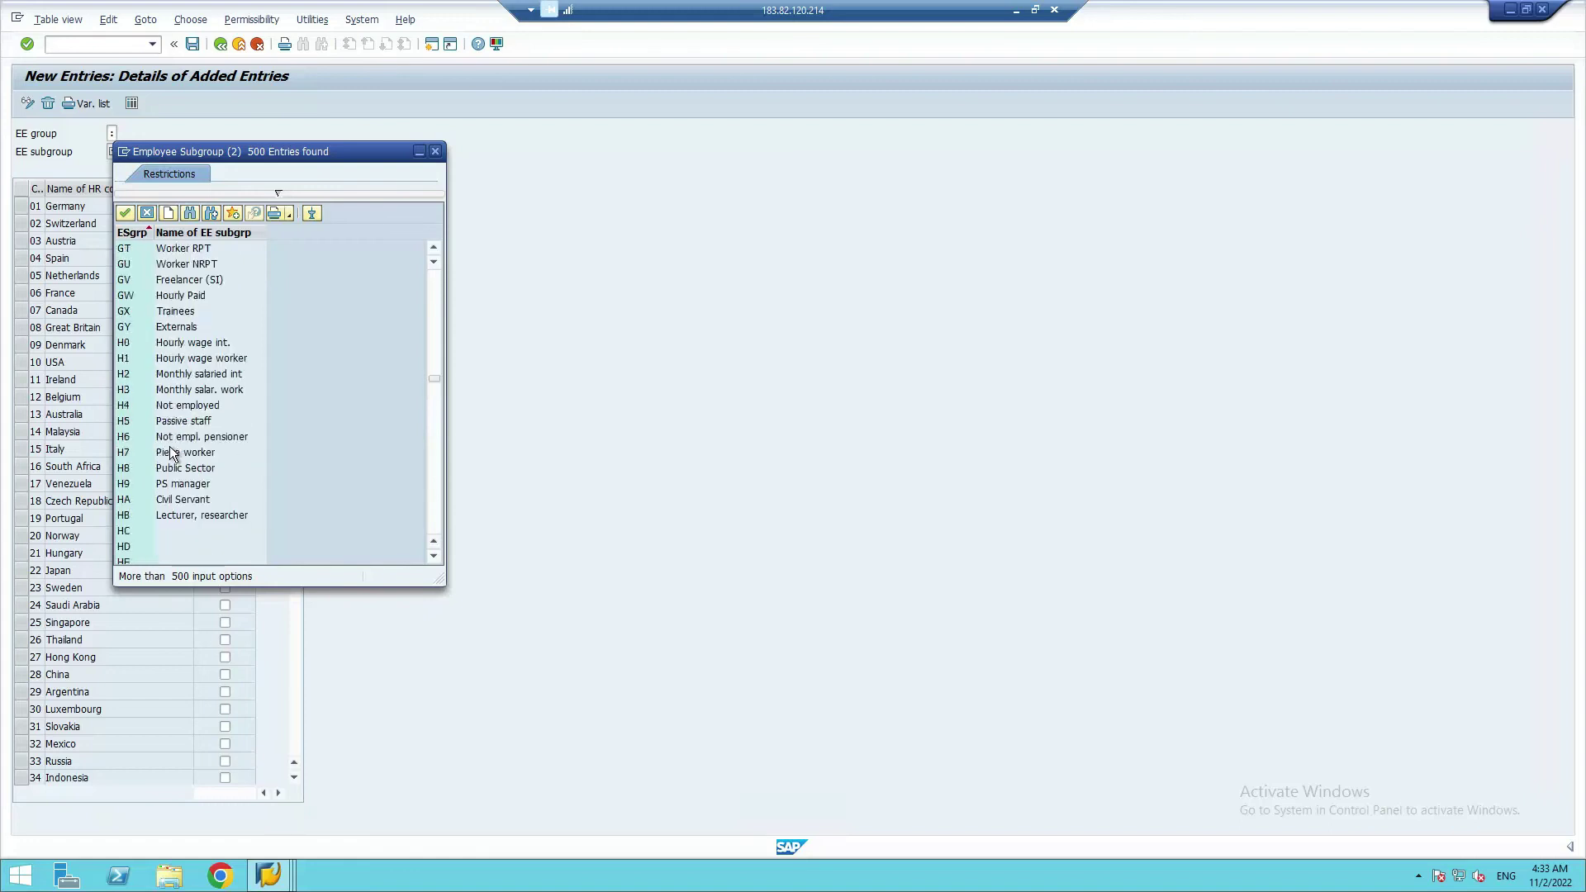
pyautogui.scroll(15, 171, 453)
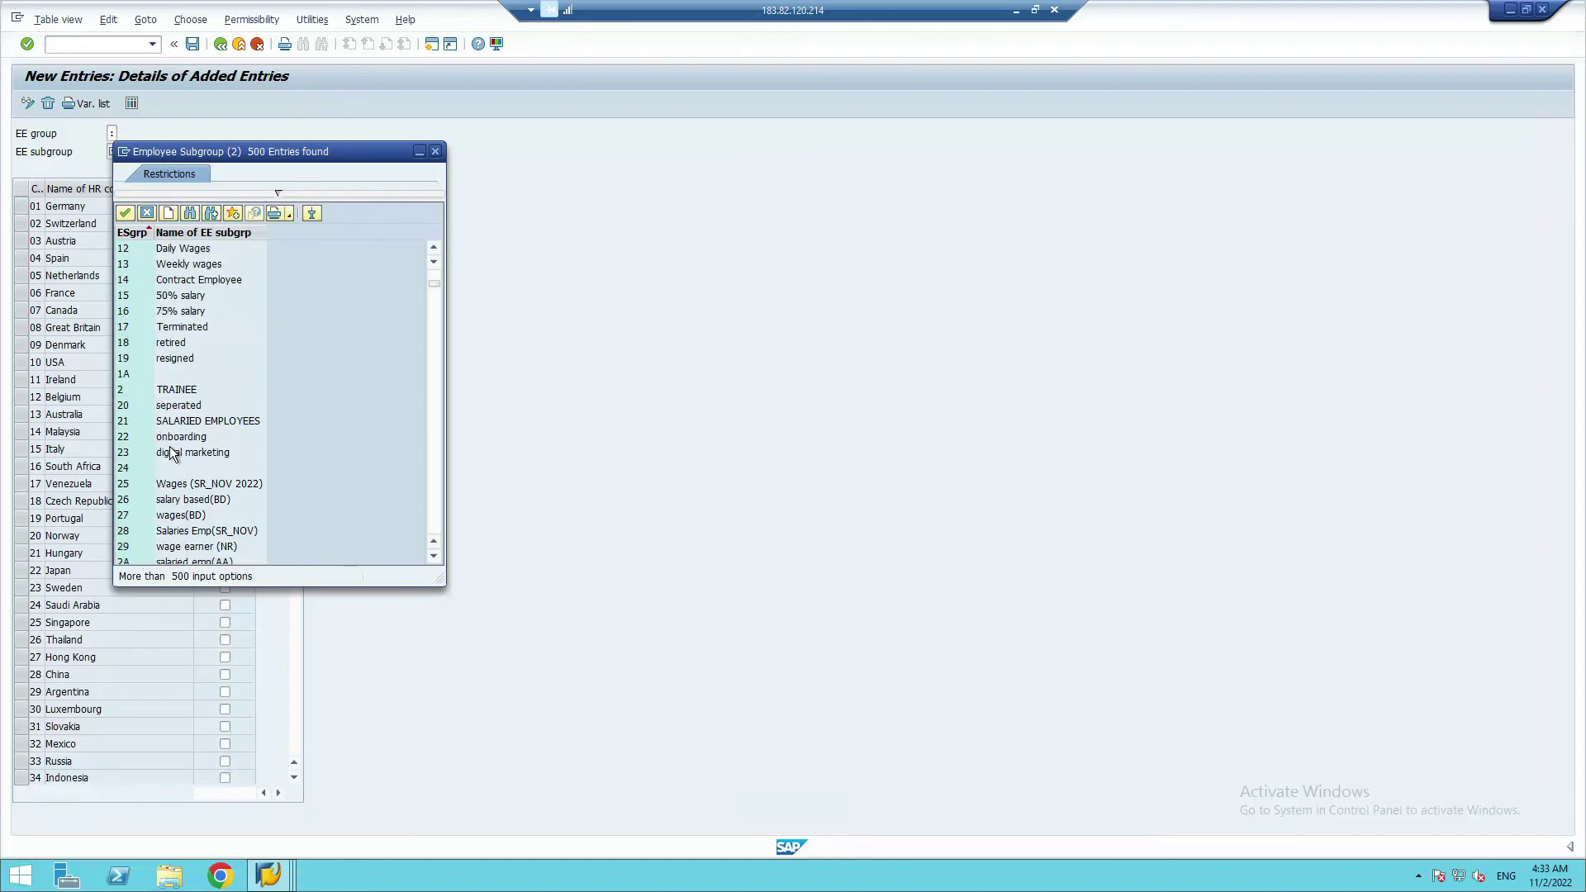
pyautogui.scroll(3, 171, 453)
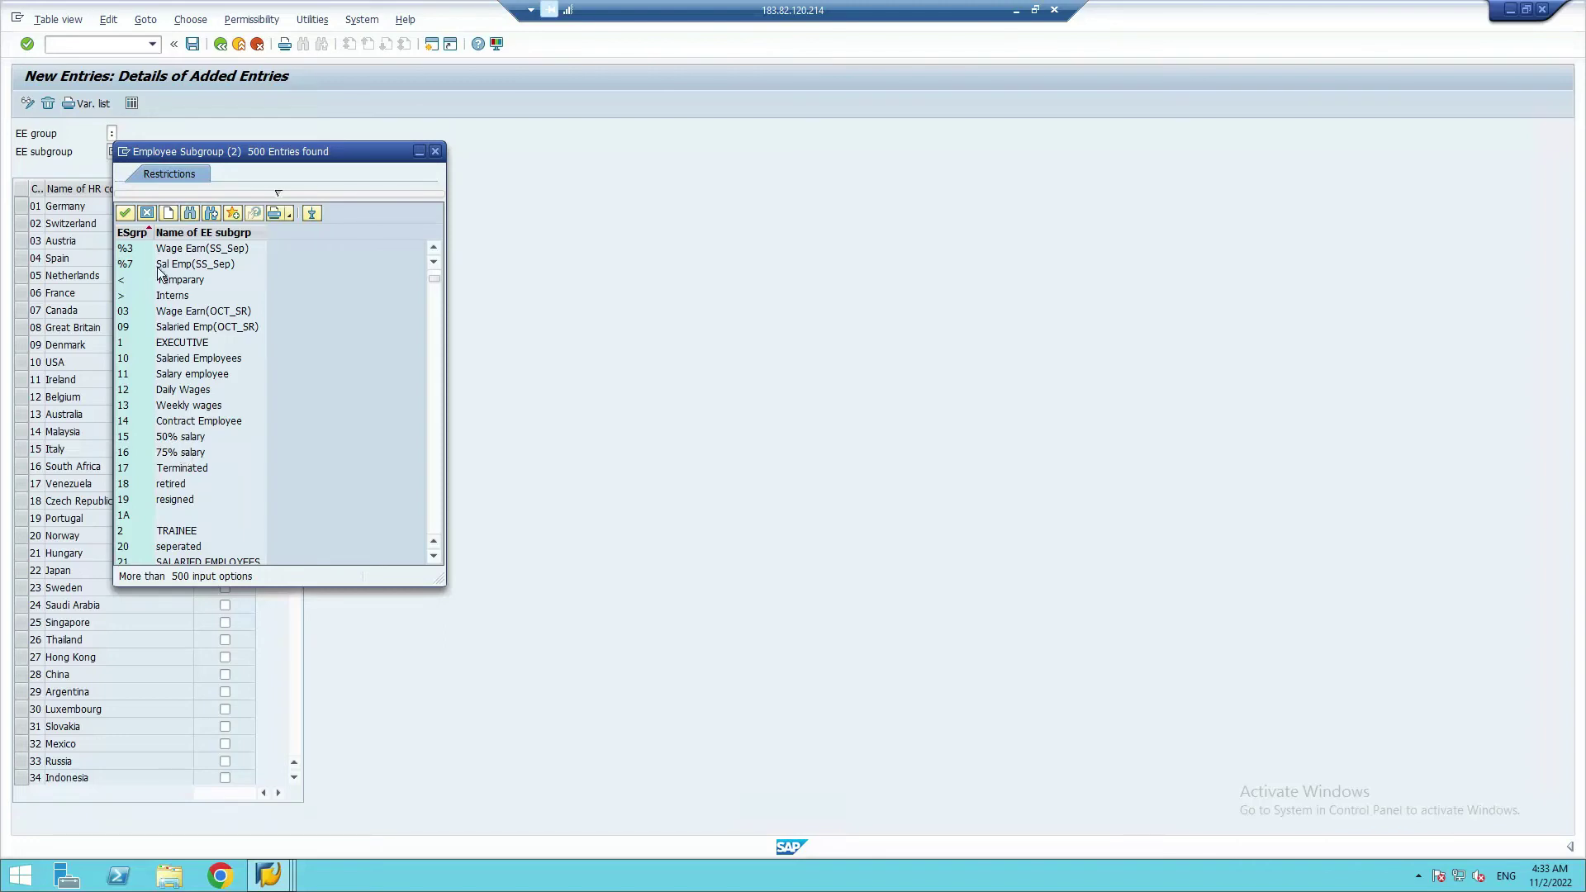
# - Choose employee subgroup 03, Wage Earn(OCT_SR), for the new entry
pyautogui.click(148, 127)
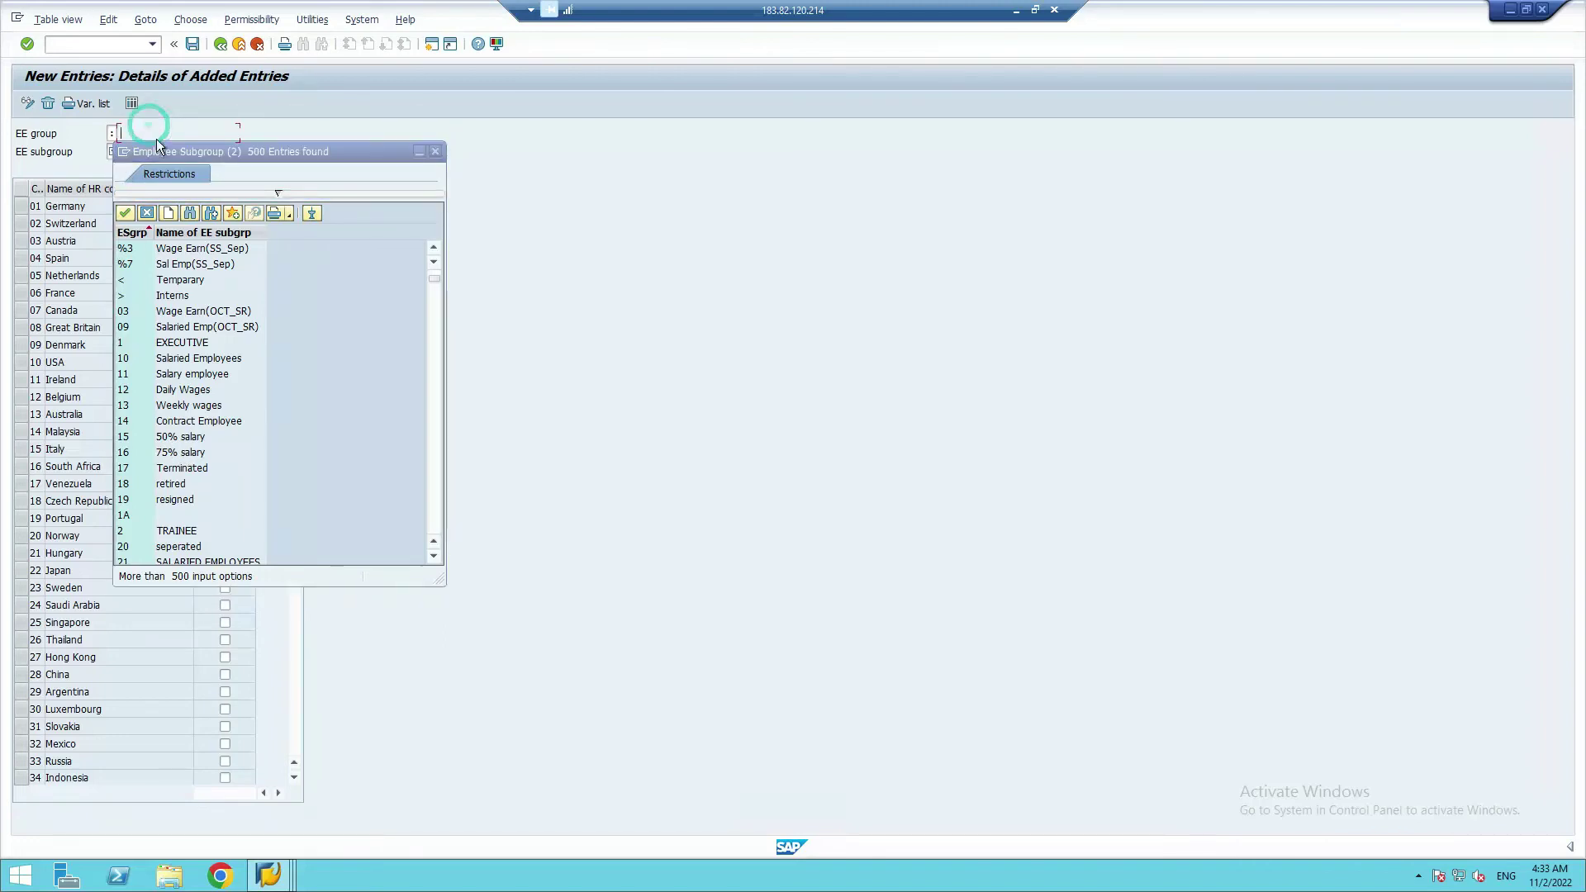
pyautogui.click(174, 127)
pyautogui.click(302, 118)
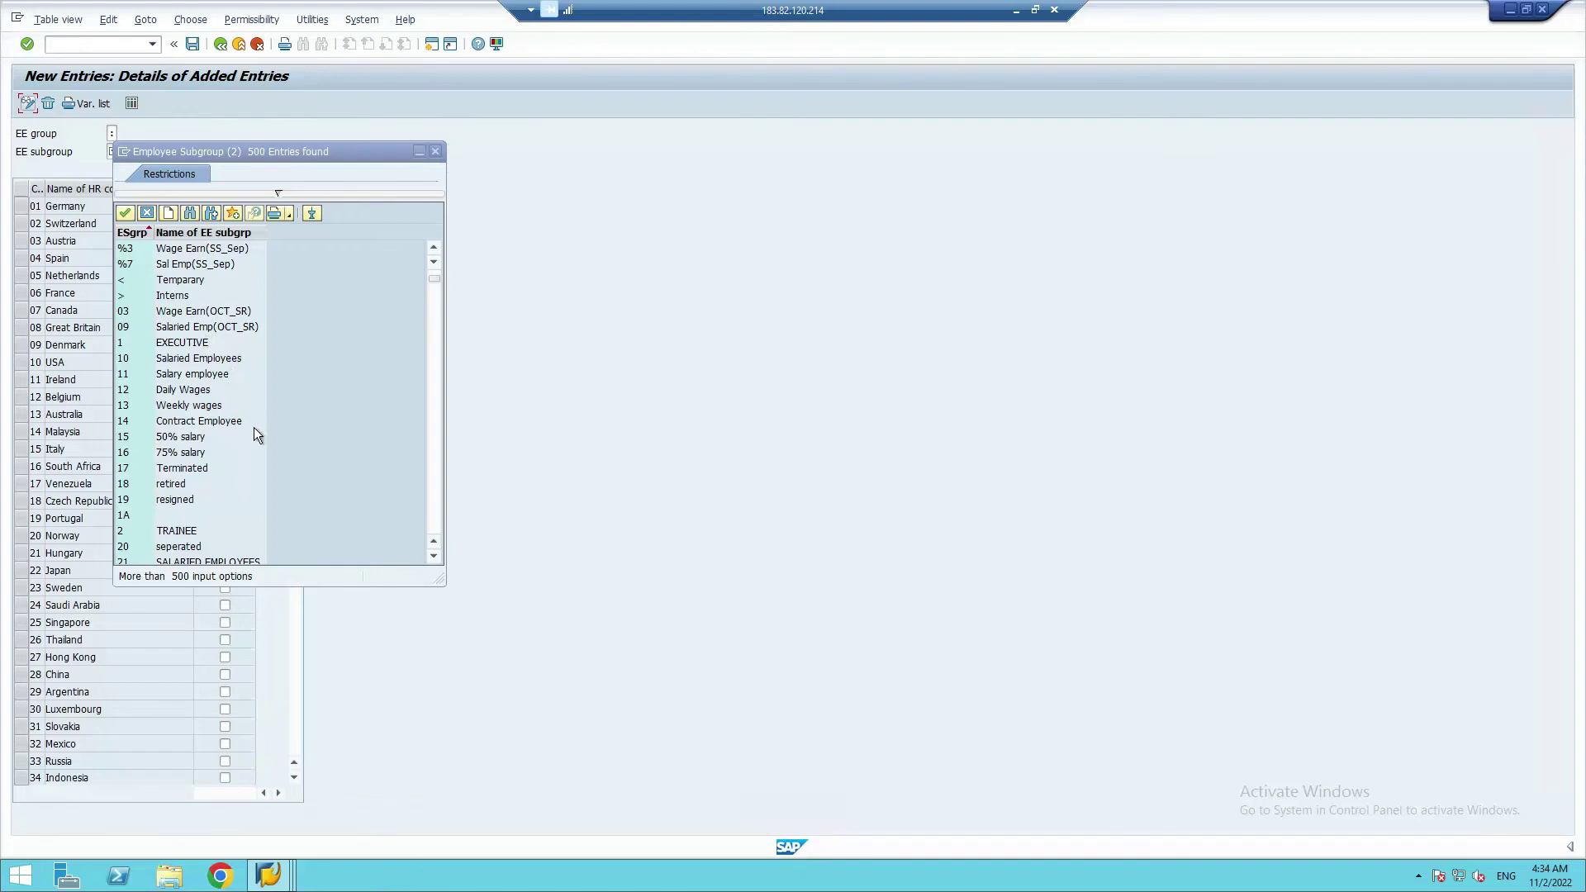
pyautogui.click(127, 312)
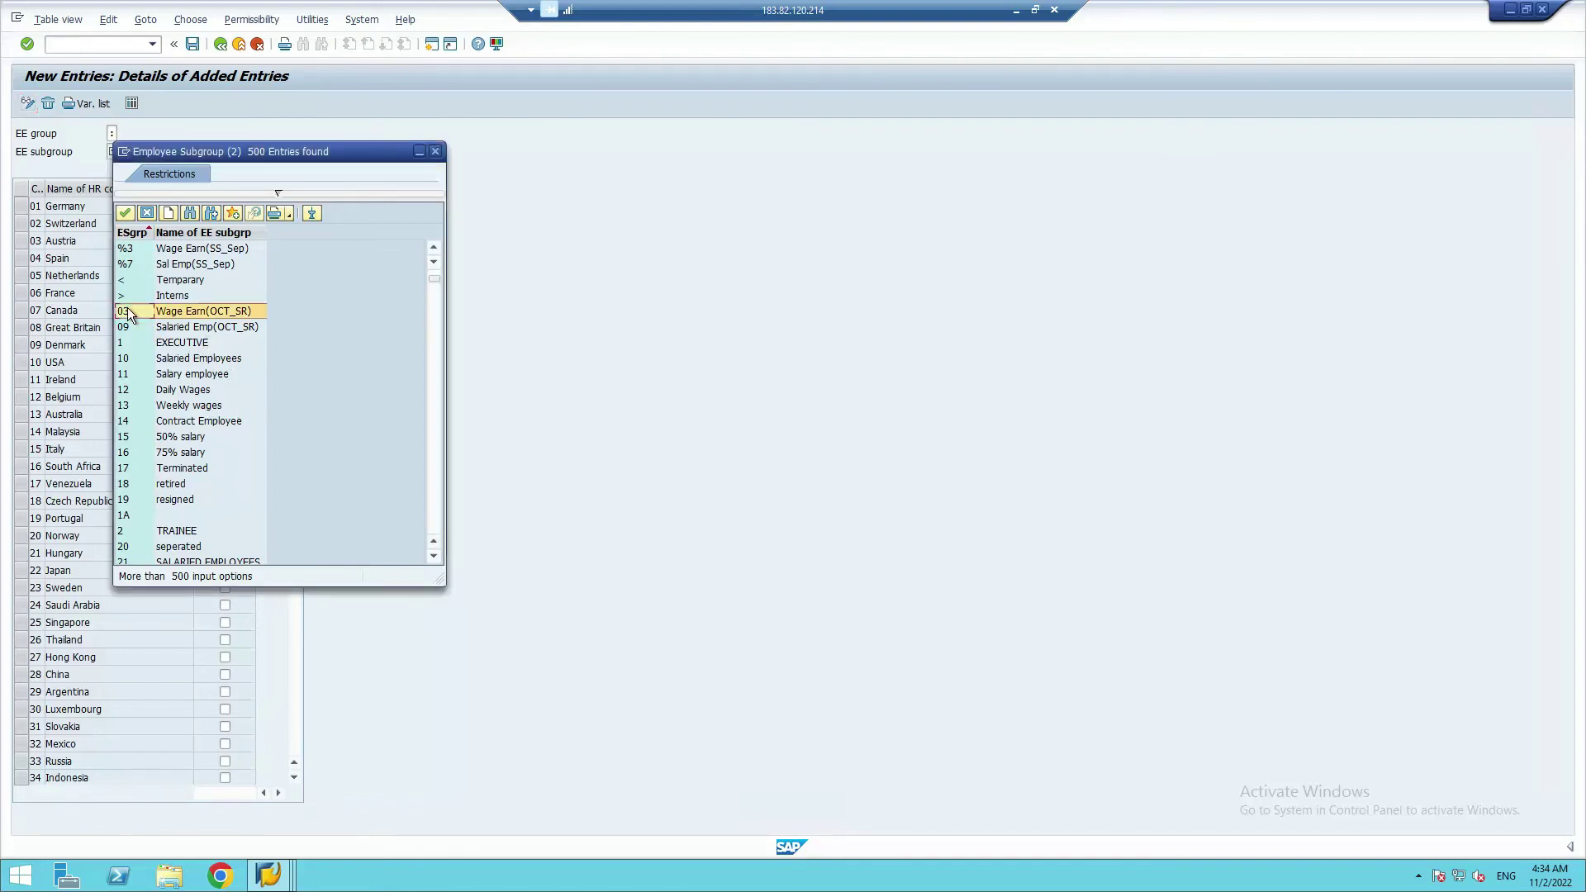
pyautogui.doubleClick(127, 311)
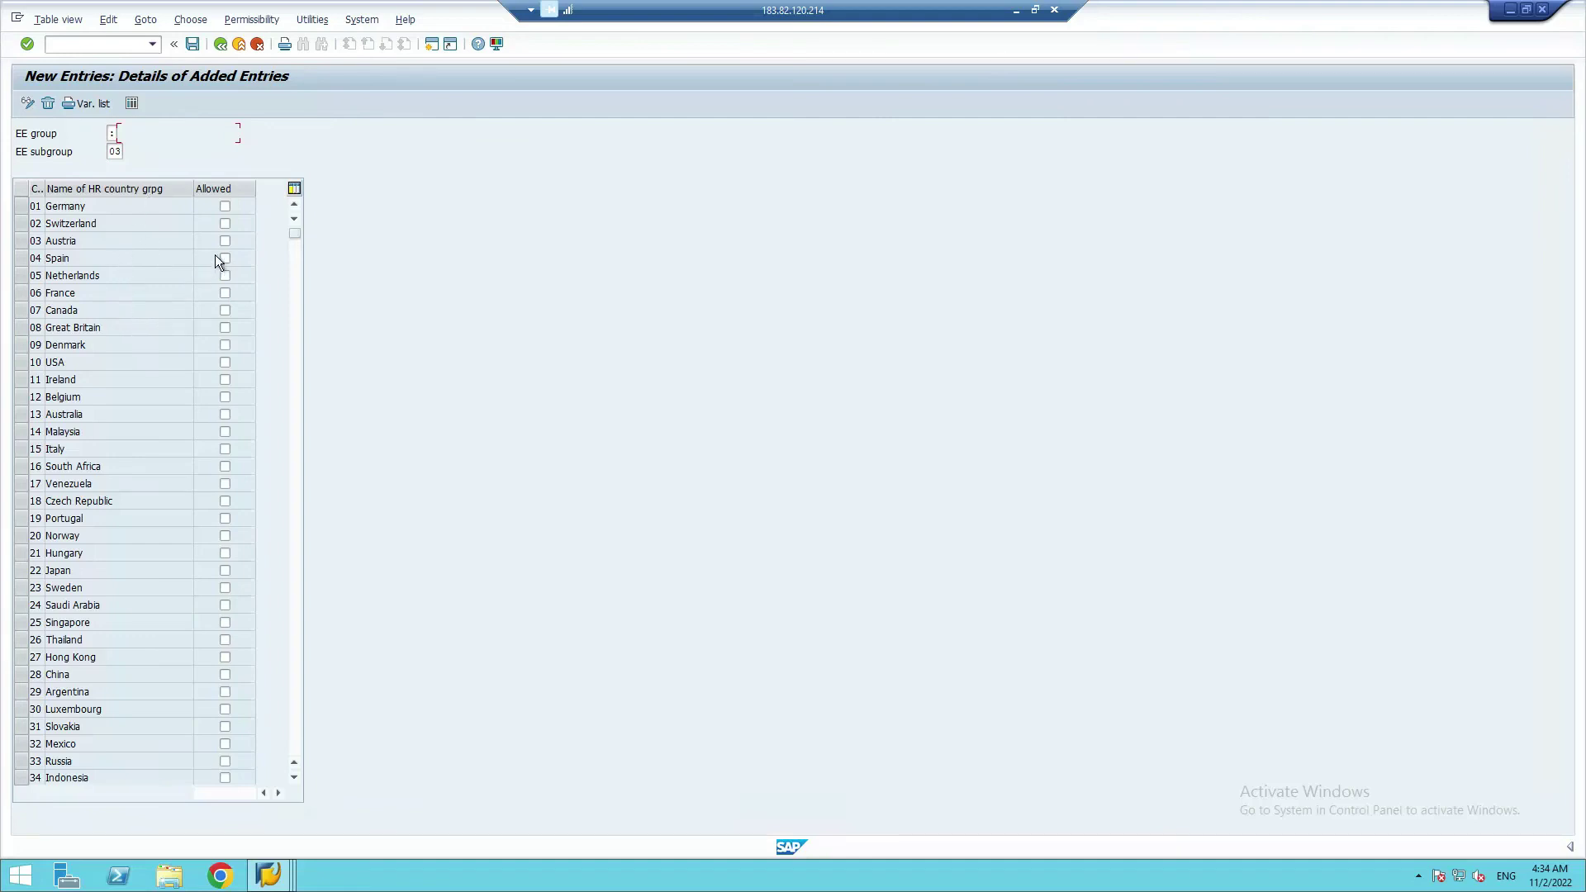
# - Try to submit the assignment of subgroup 03 to employee group ":" and discard the new entry
pyautogui.scroll(-1, 182, 331)
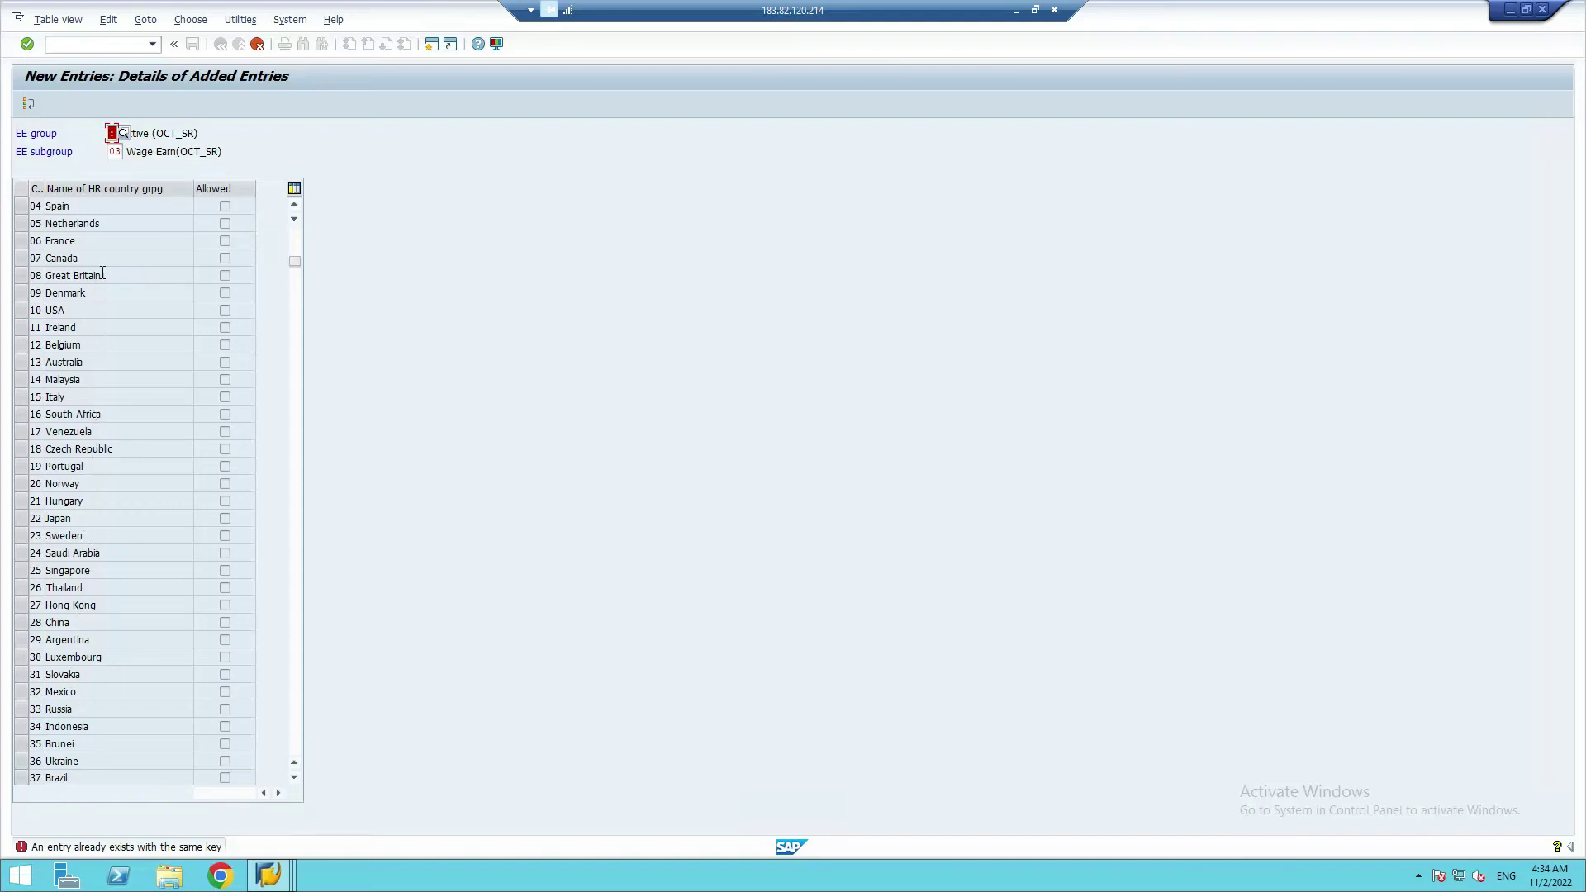
pyautogui.press('Return')
pyautogui.click(294, 218)
pyautogui.click(259, 44)
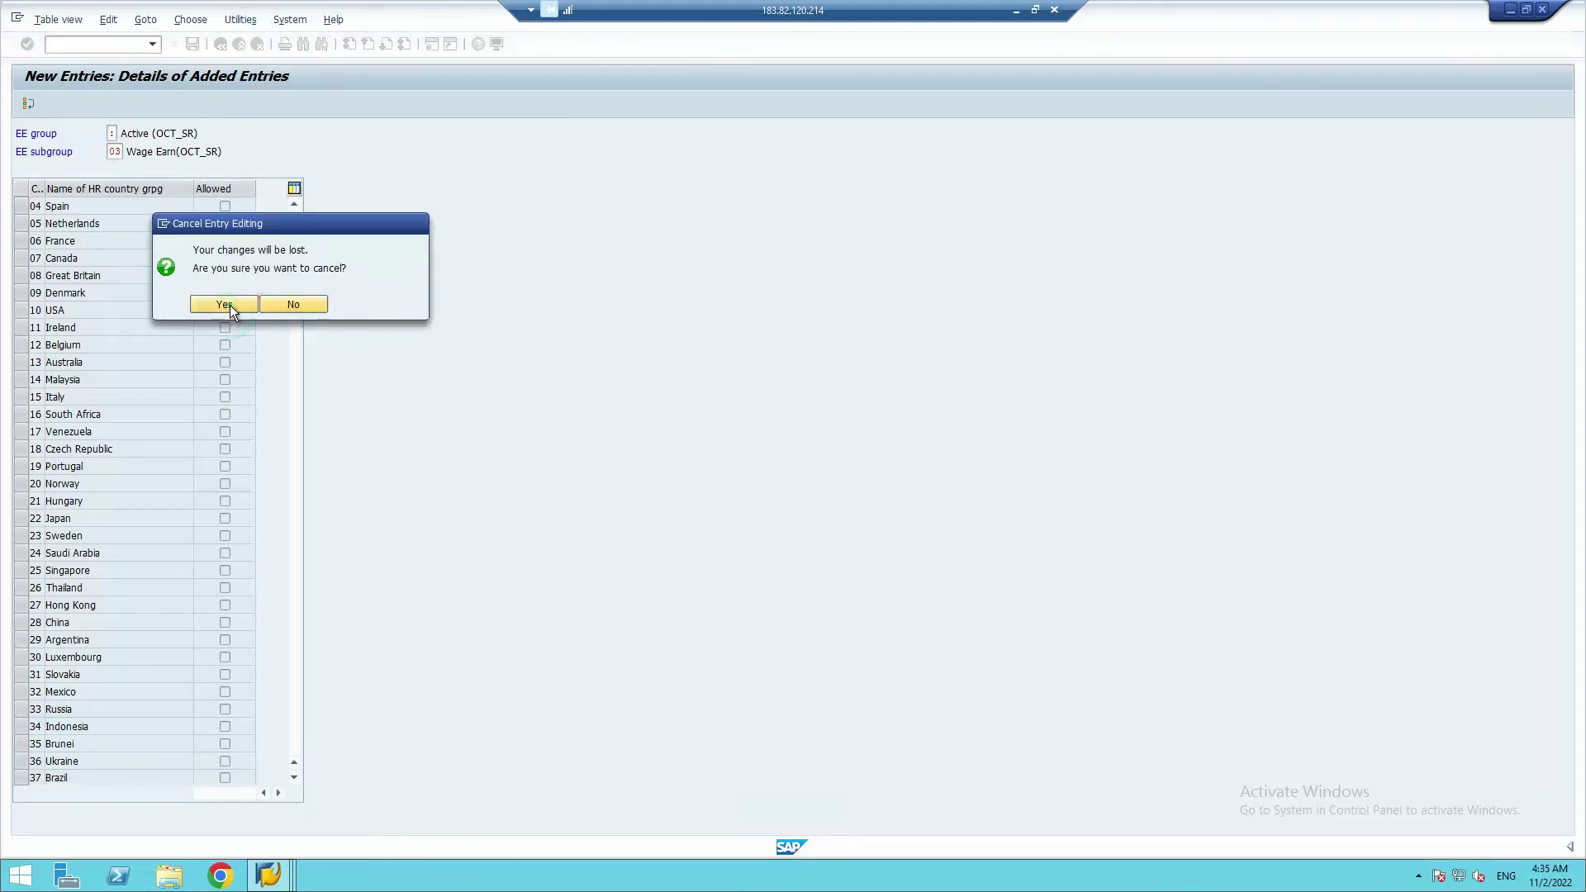
pyautogui.click(225, 305)
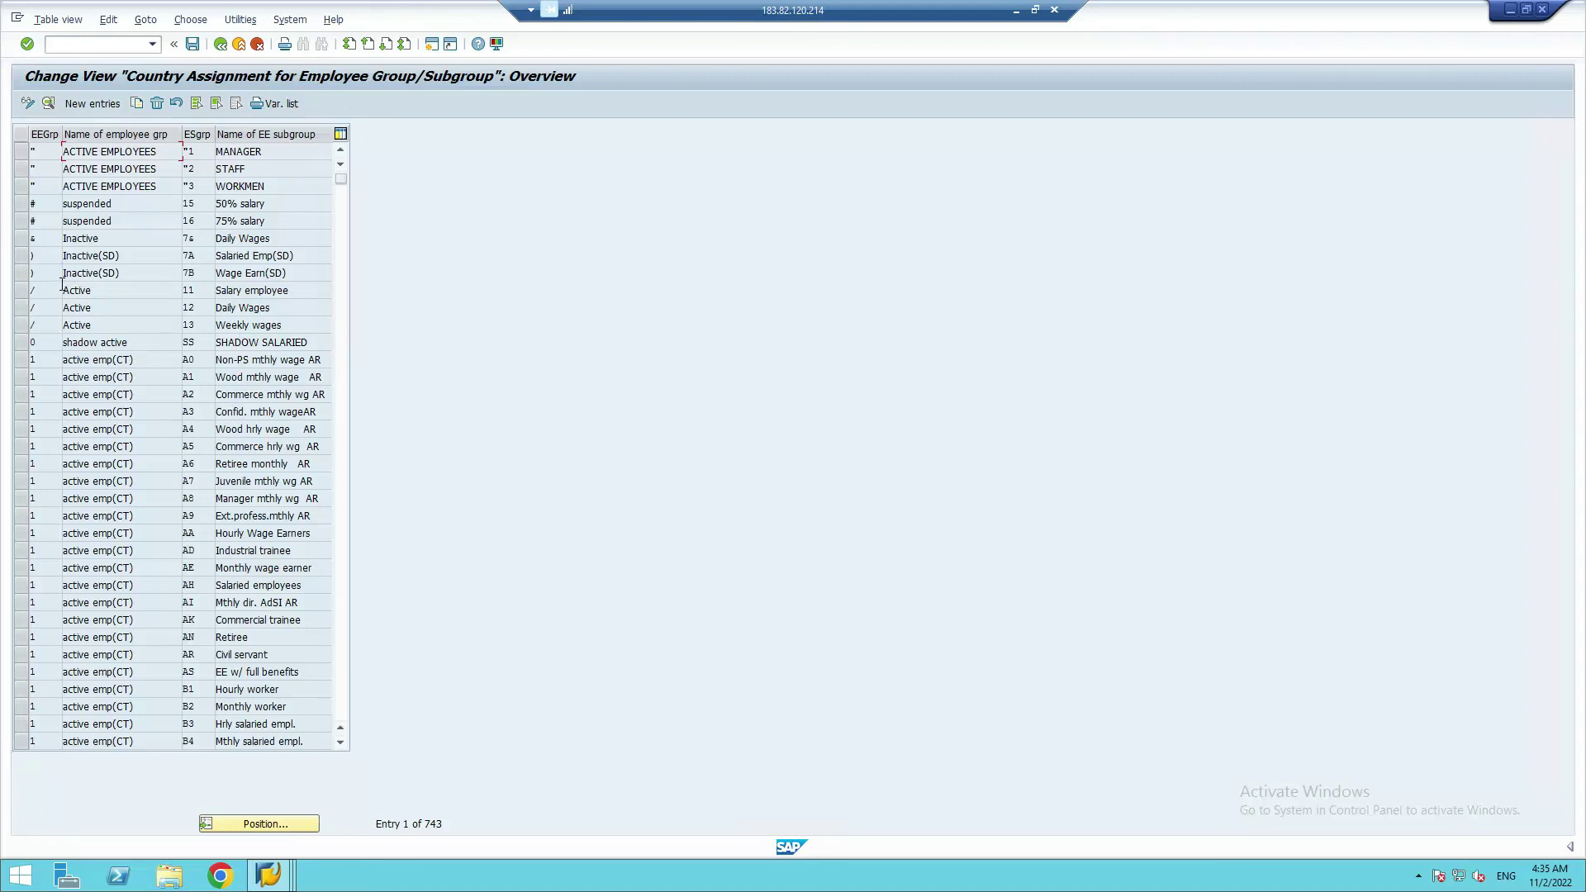
# - Position the country assignment list on employee group ":", employee subgroup 93 and country grouping 1
pyautogui.scroll(-1, 58, 248)
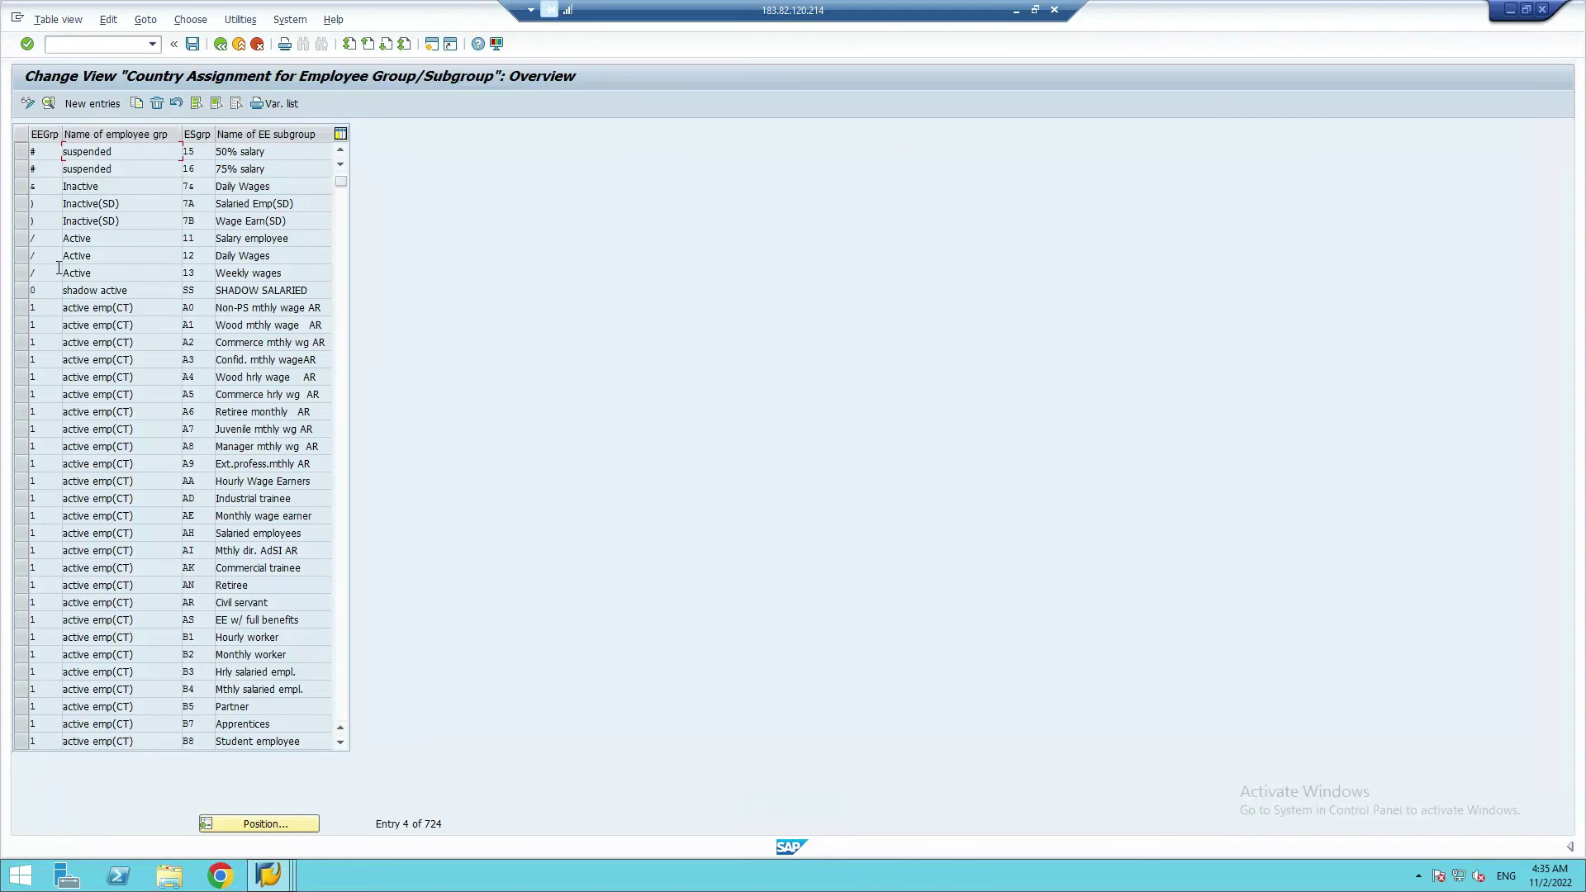
pyautogui.scroll(-8, 58, 282)
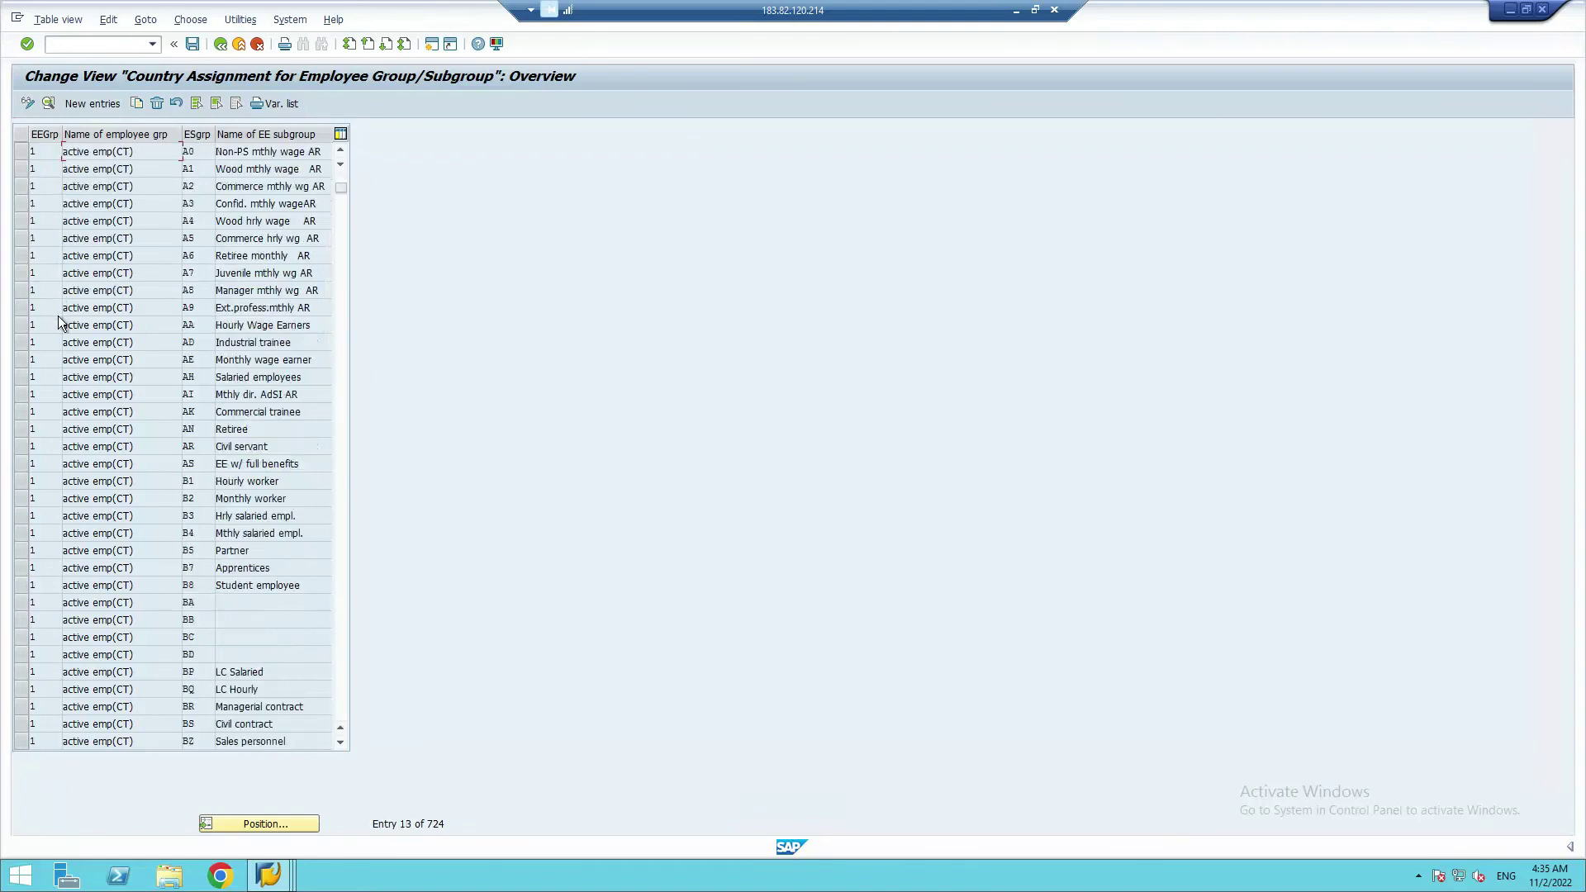
pyautogui.scroll(-15, 62, 383)
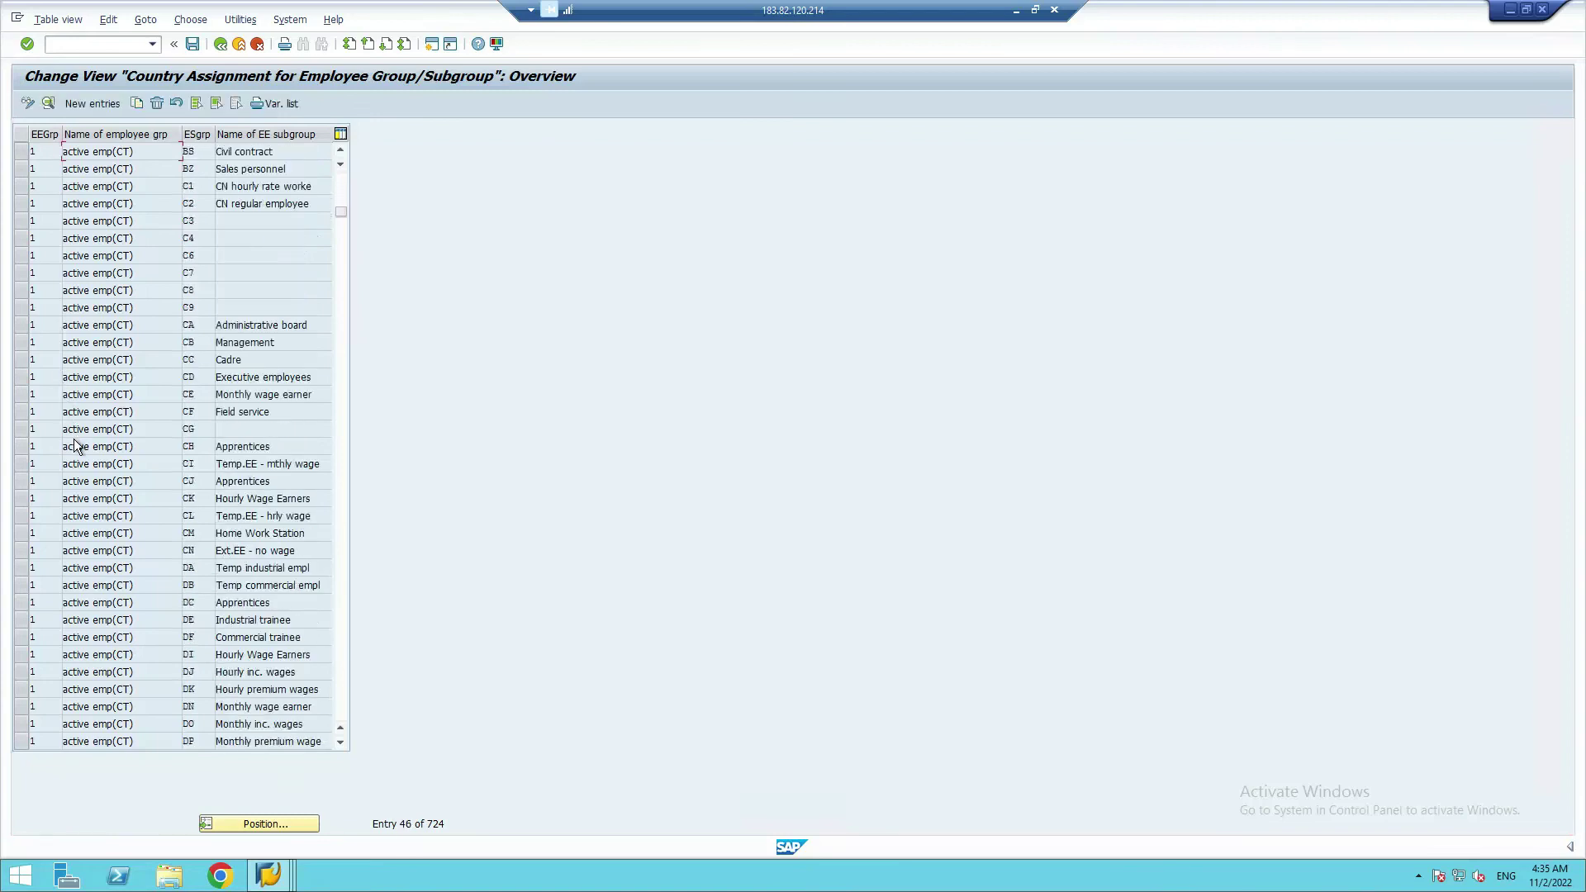
pyautogui.scroll(-5, 76, 447)
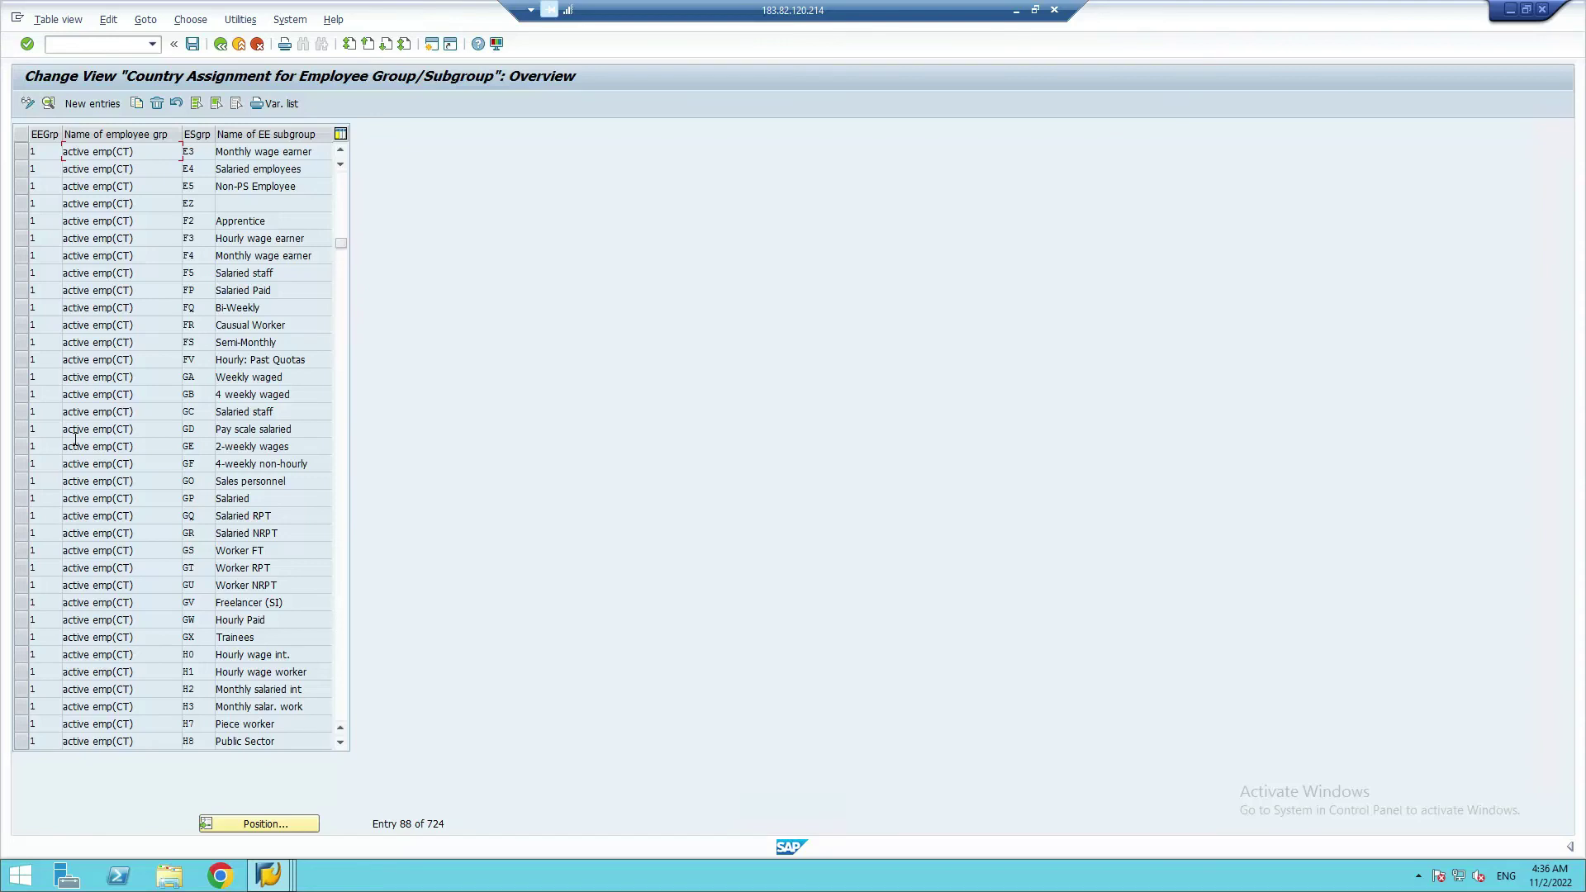
pyautogui.scroll(7, 75, 439)
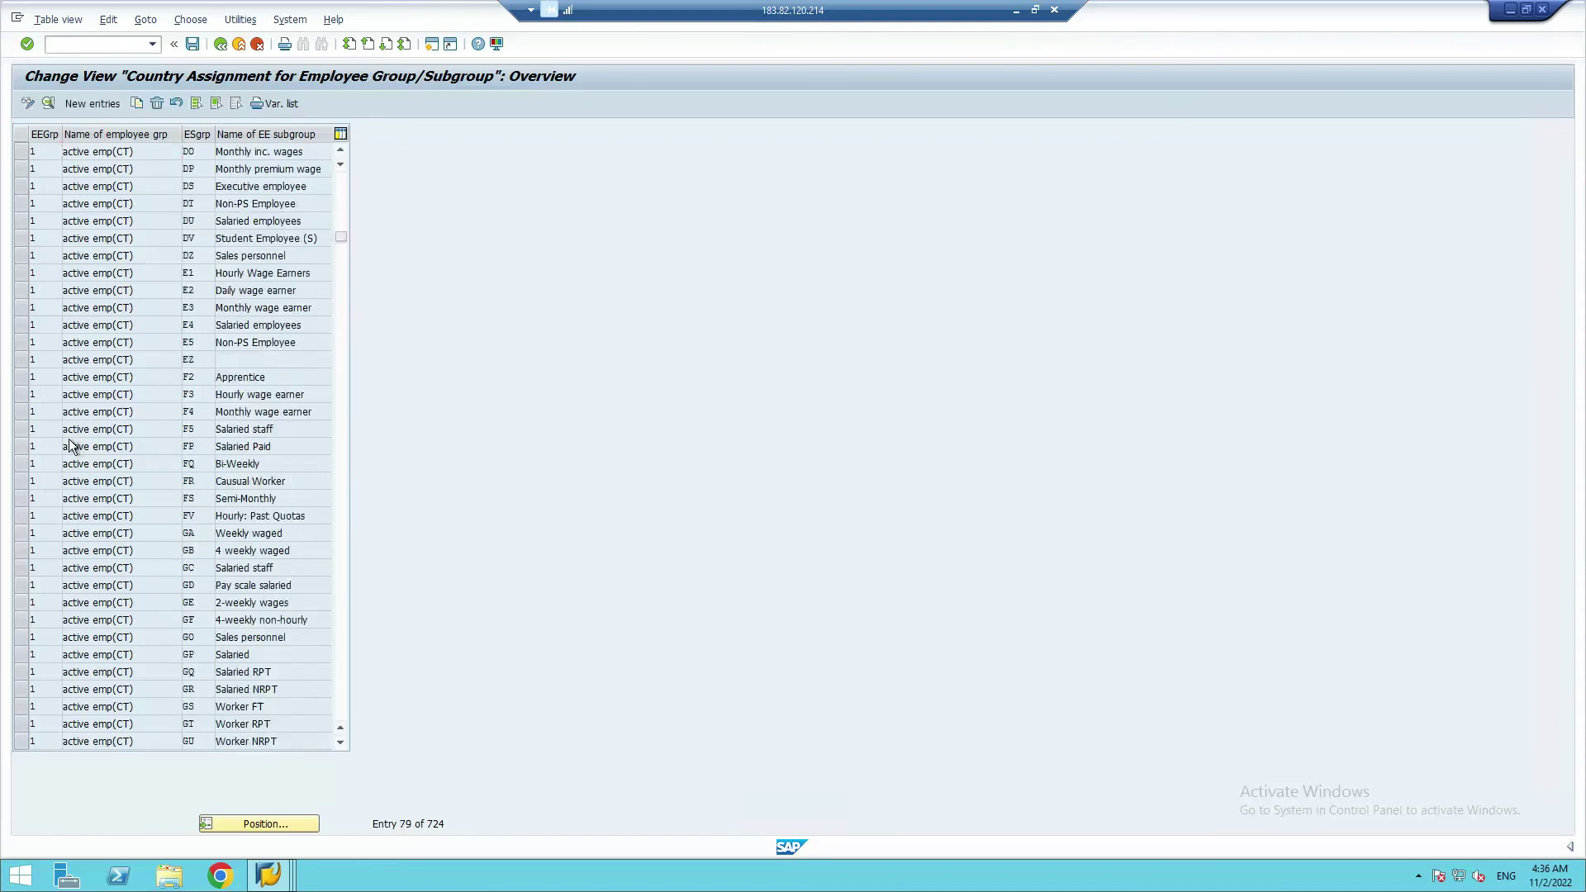
pyautogui.scroll(4, 71, 447)
pyautogui.click(270, 826)
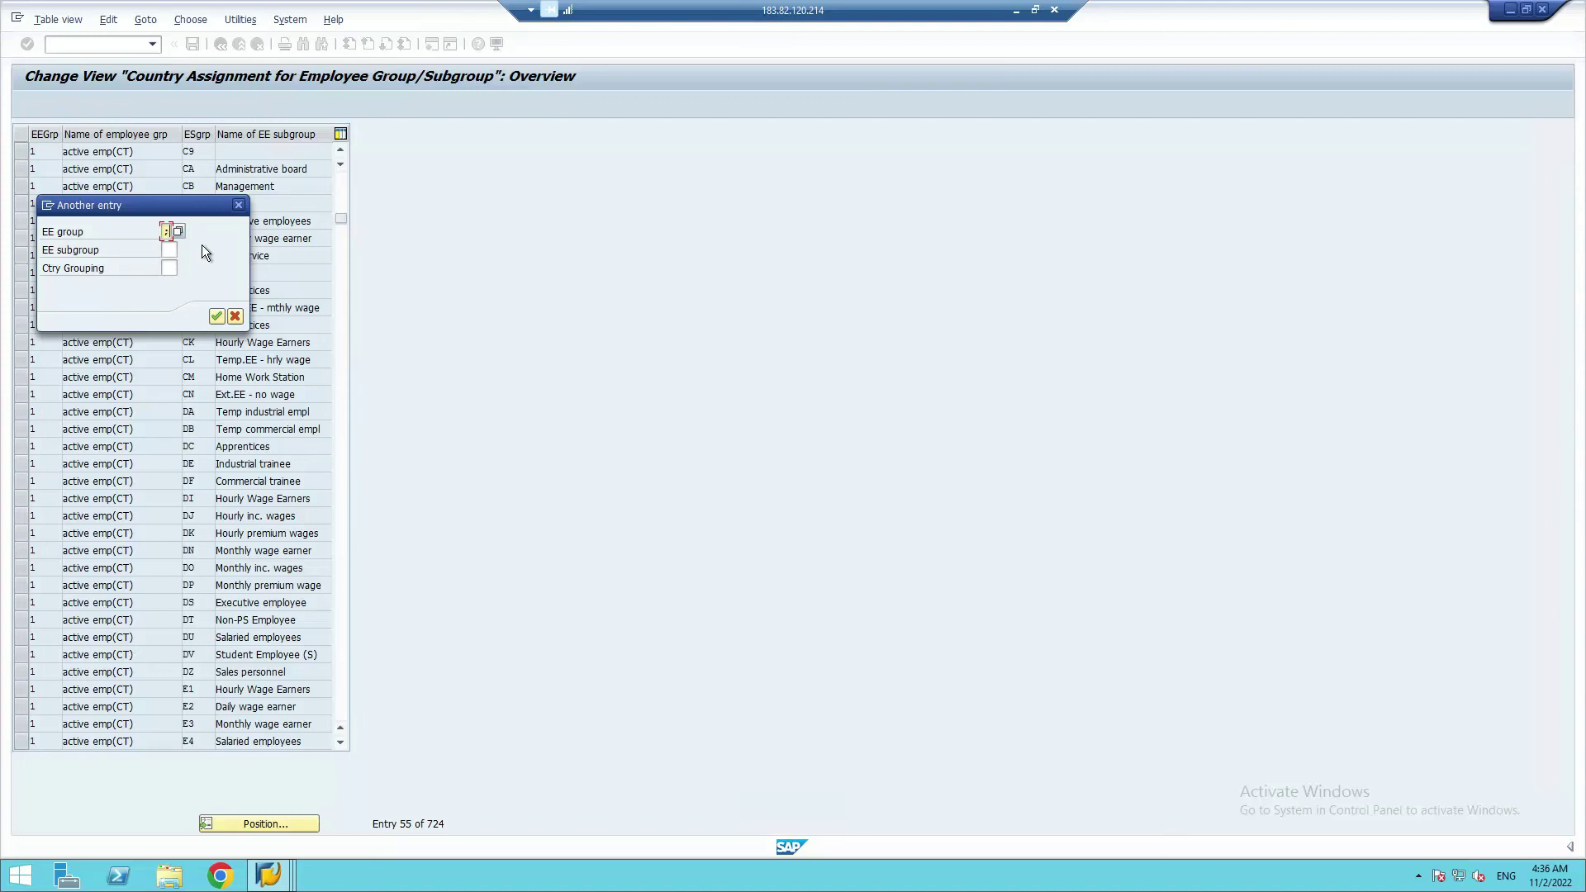
pyautogui.click(171, 249)
pyautogui.write('93')
pyautogui.click(170, 268)
pyautogui.write('1')
pyautogui.click(217, 316)
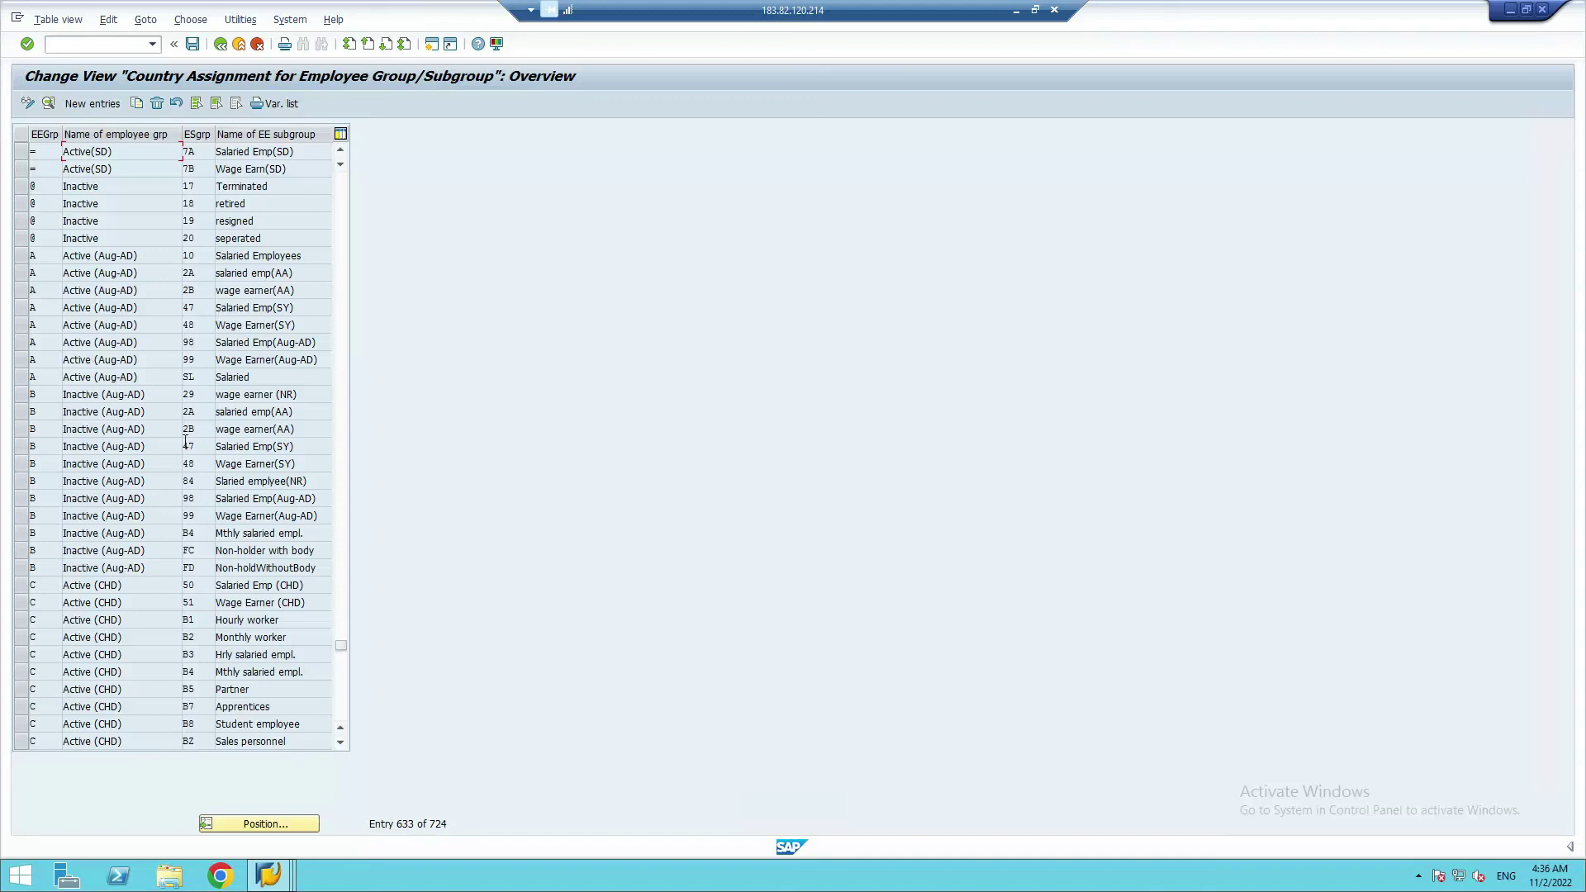
# - Look through the employee subgroup assignments of employee groups 4 to 9 and ":" and return to the customizing guide
pyautogui.scroll(3, 183, 444)
pyautogui.scroll(4, 181, 440)
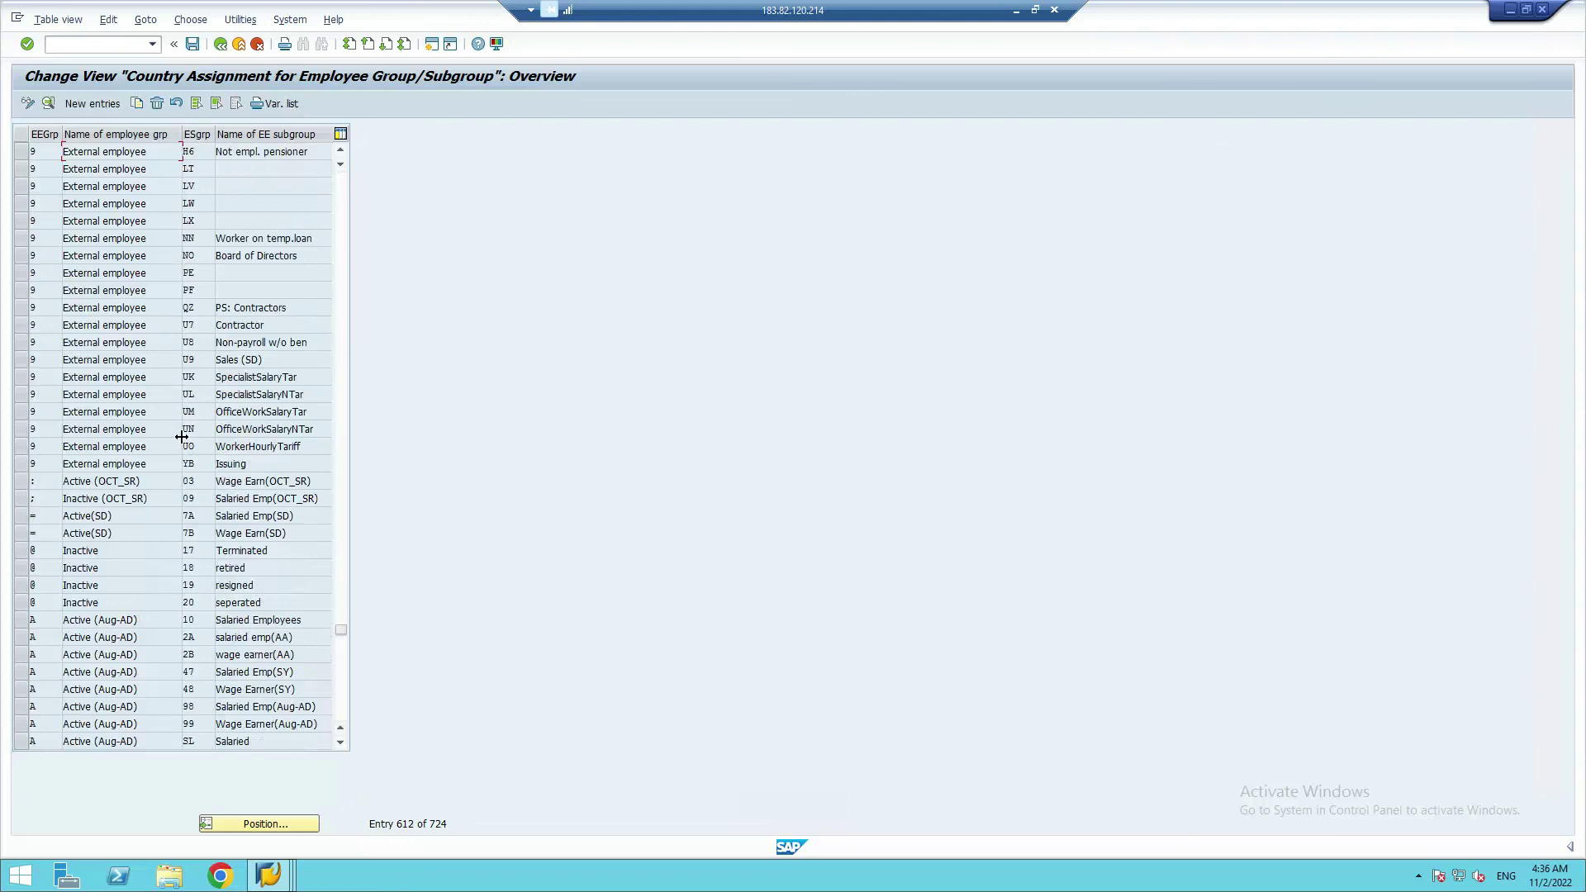
pyautogui.scroll(13, 181, 438)
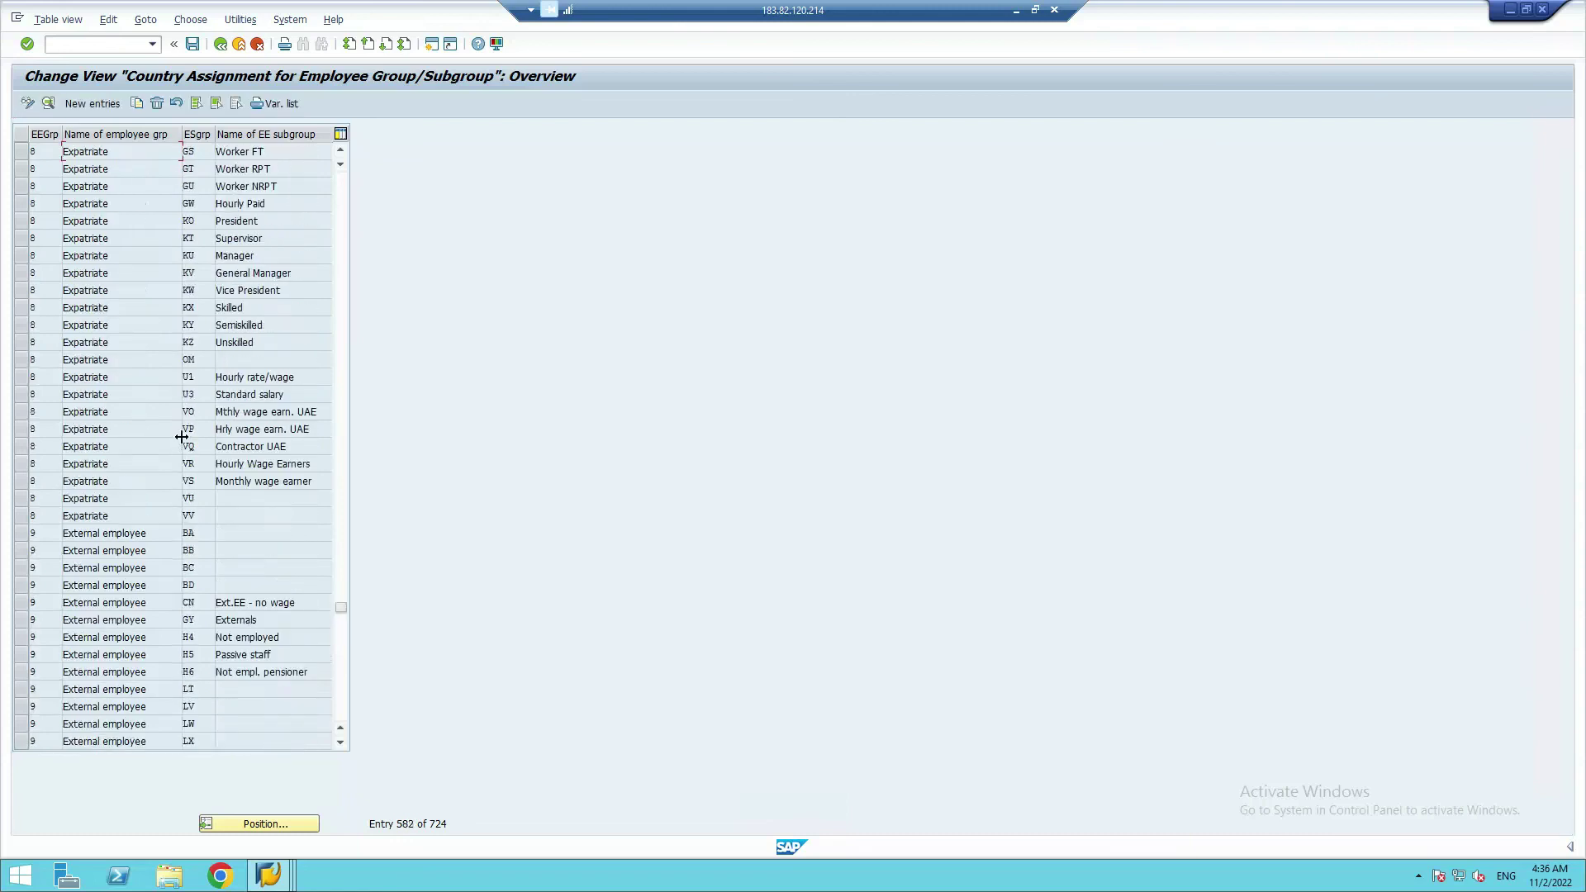
pyautogui.scroll(5, 182, 440)
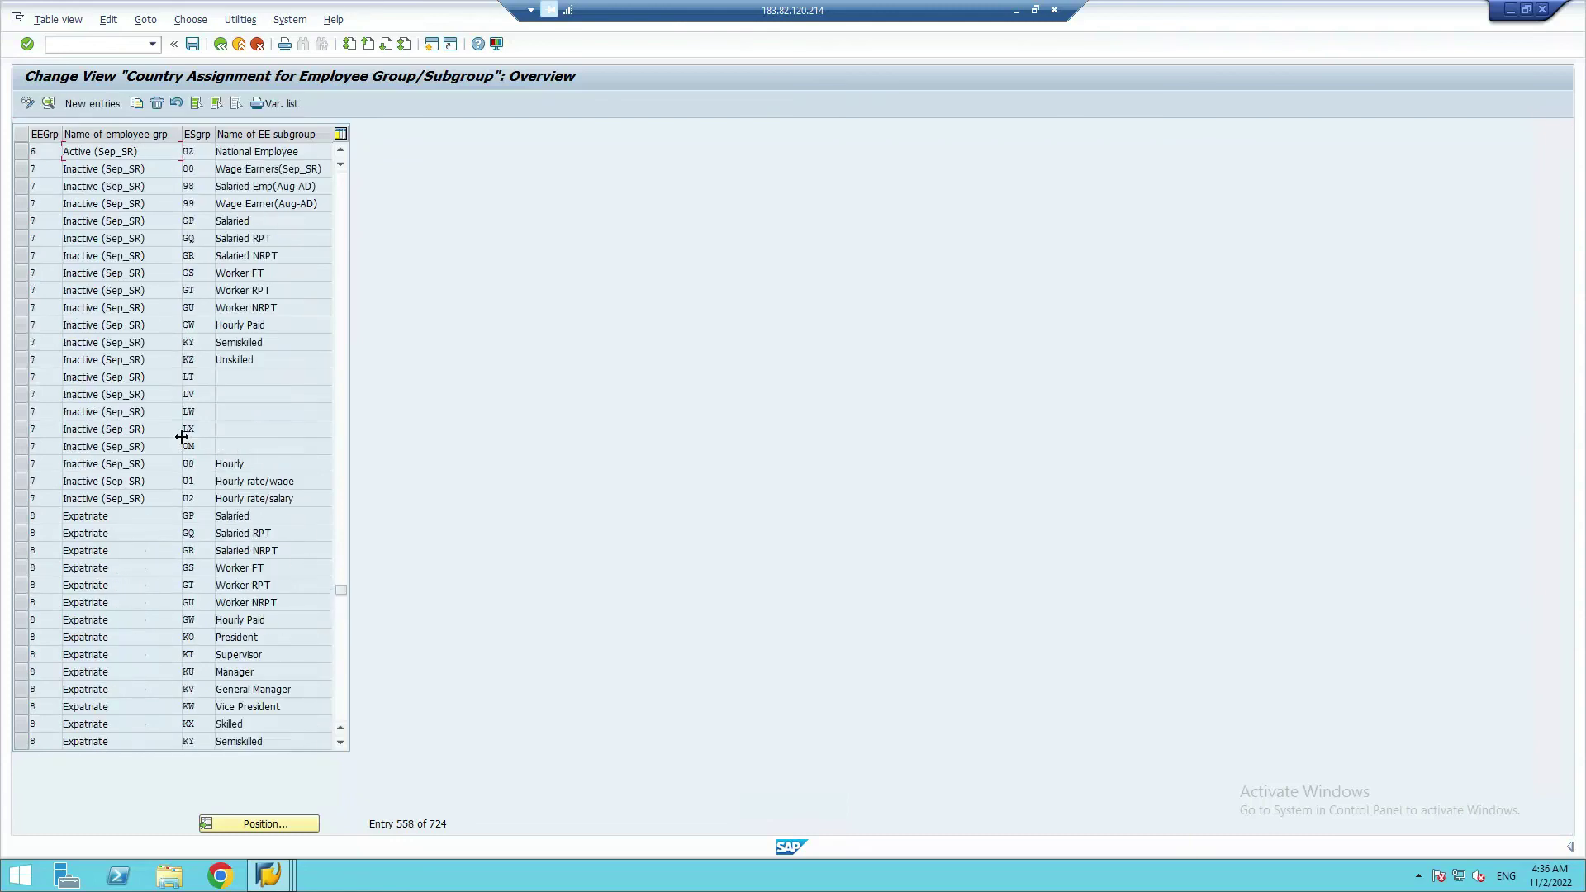
pyautogui.scroll(5, 181, 436)
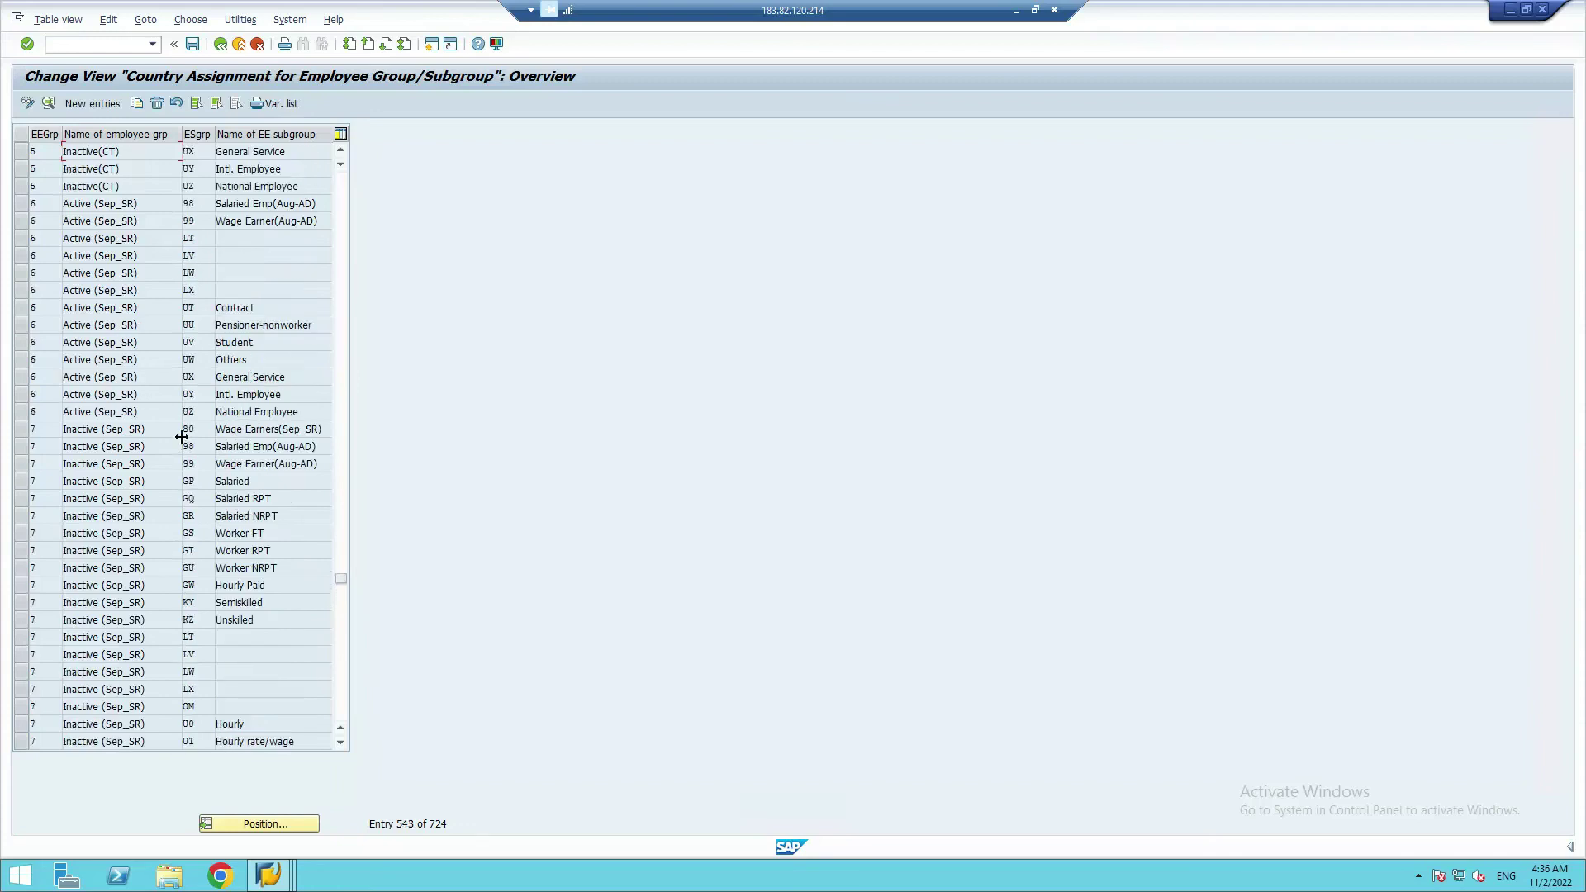
pyautogui.scroll(2, 181, 437)
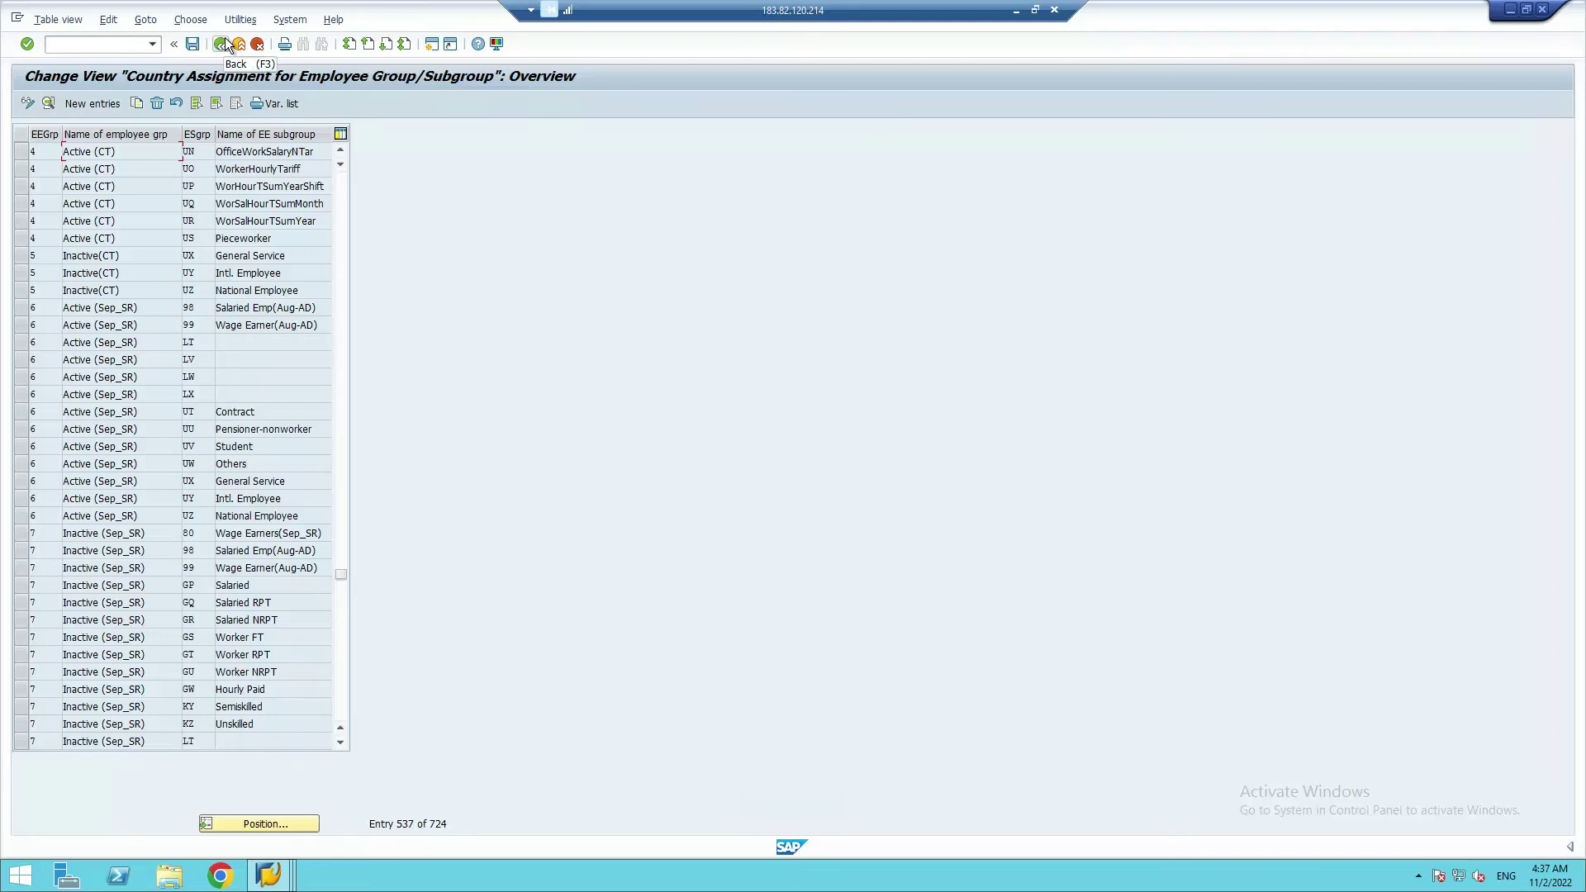
pyautogui.press('F10')
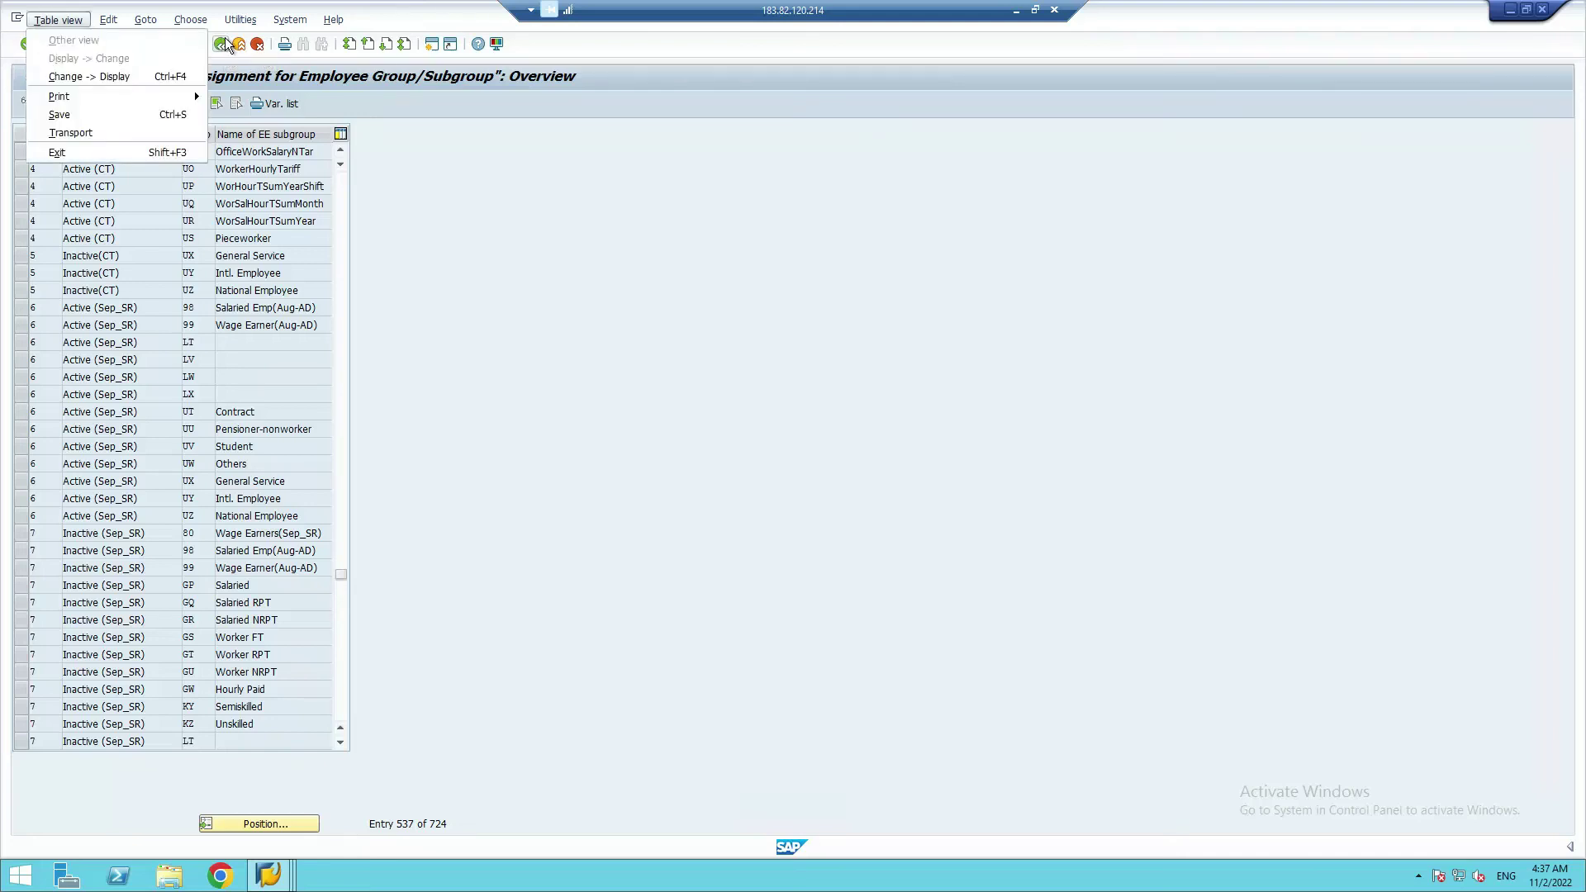
pyautogui.click(484, 211)
pyautogui.click(222, 45)
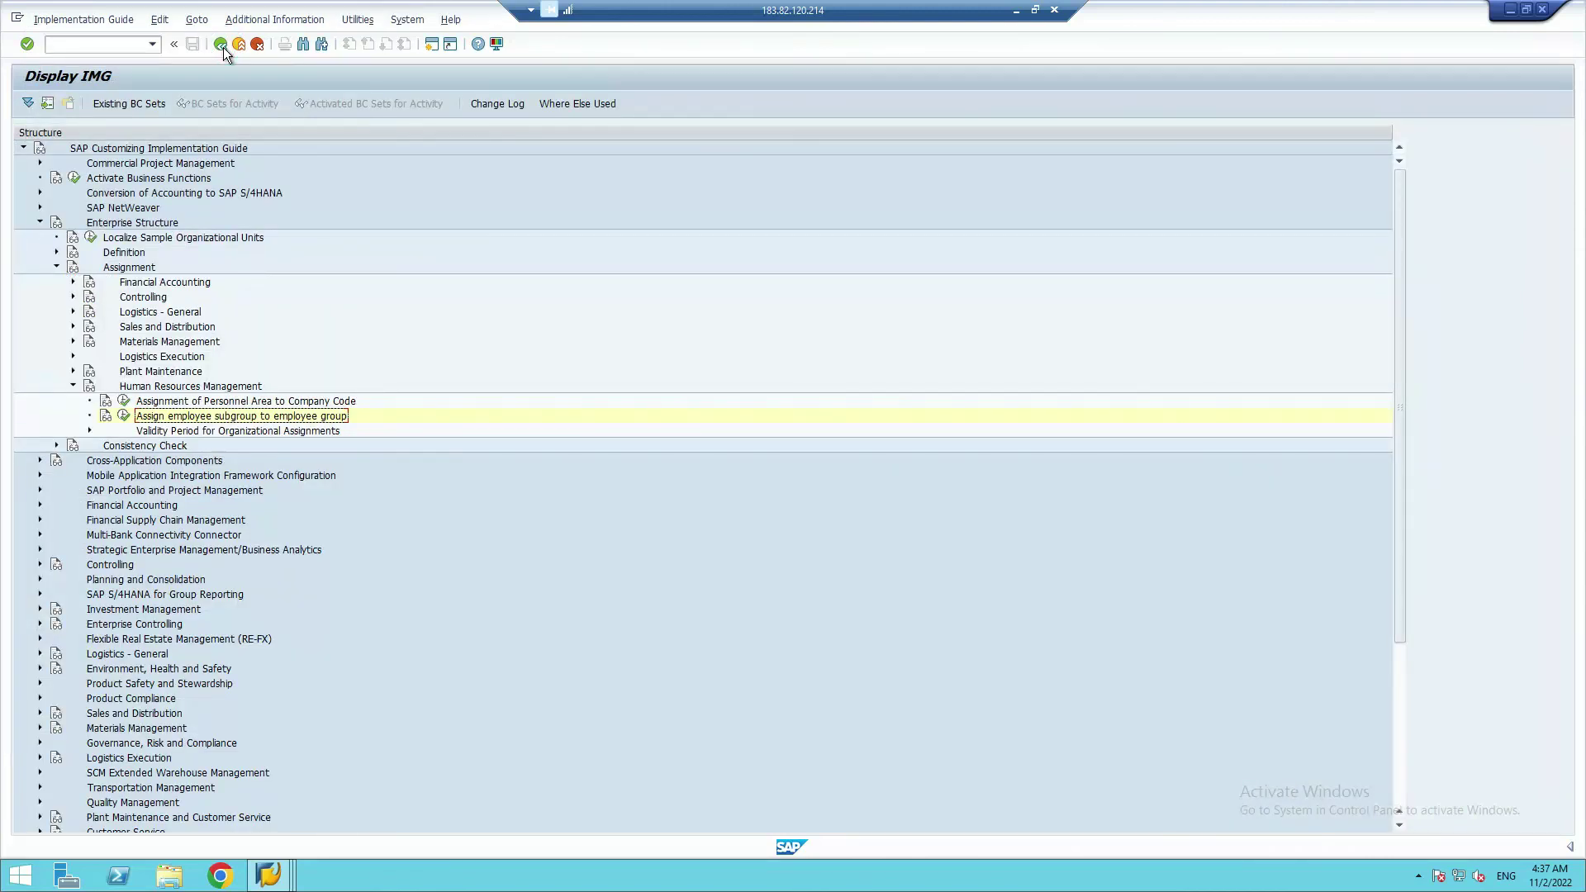
# - Expand Validity Period for Organizational Assignments, and view the employee subgroup to employee group assignments once more before returning to the guide
pyautogui.click(152, 432)
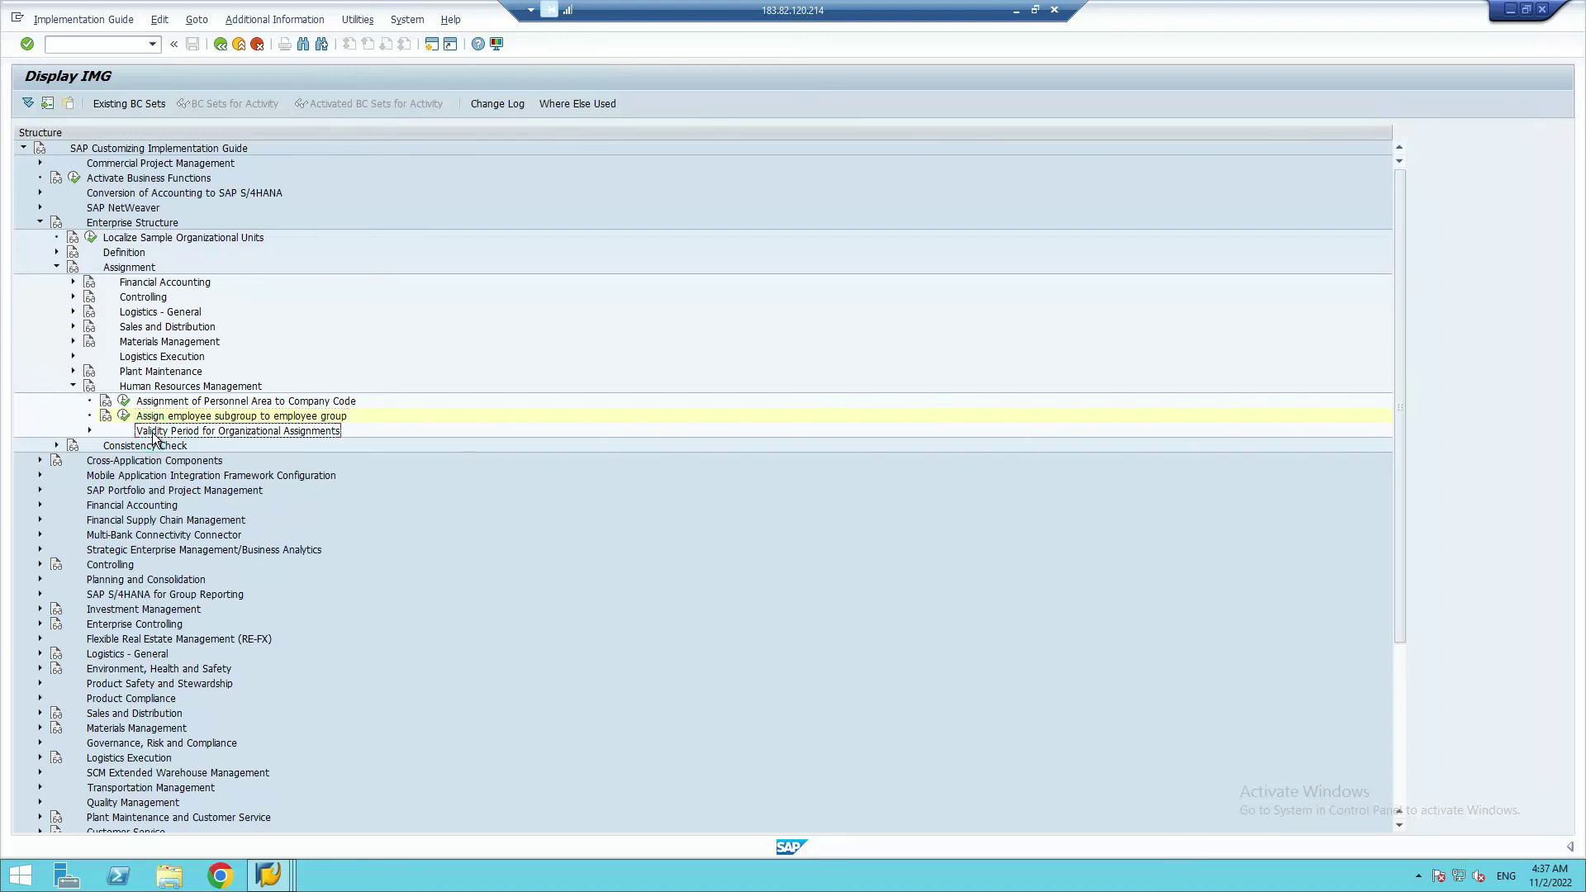
pyautogui.click(89, 431)
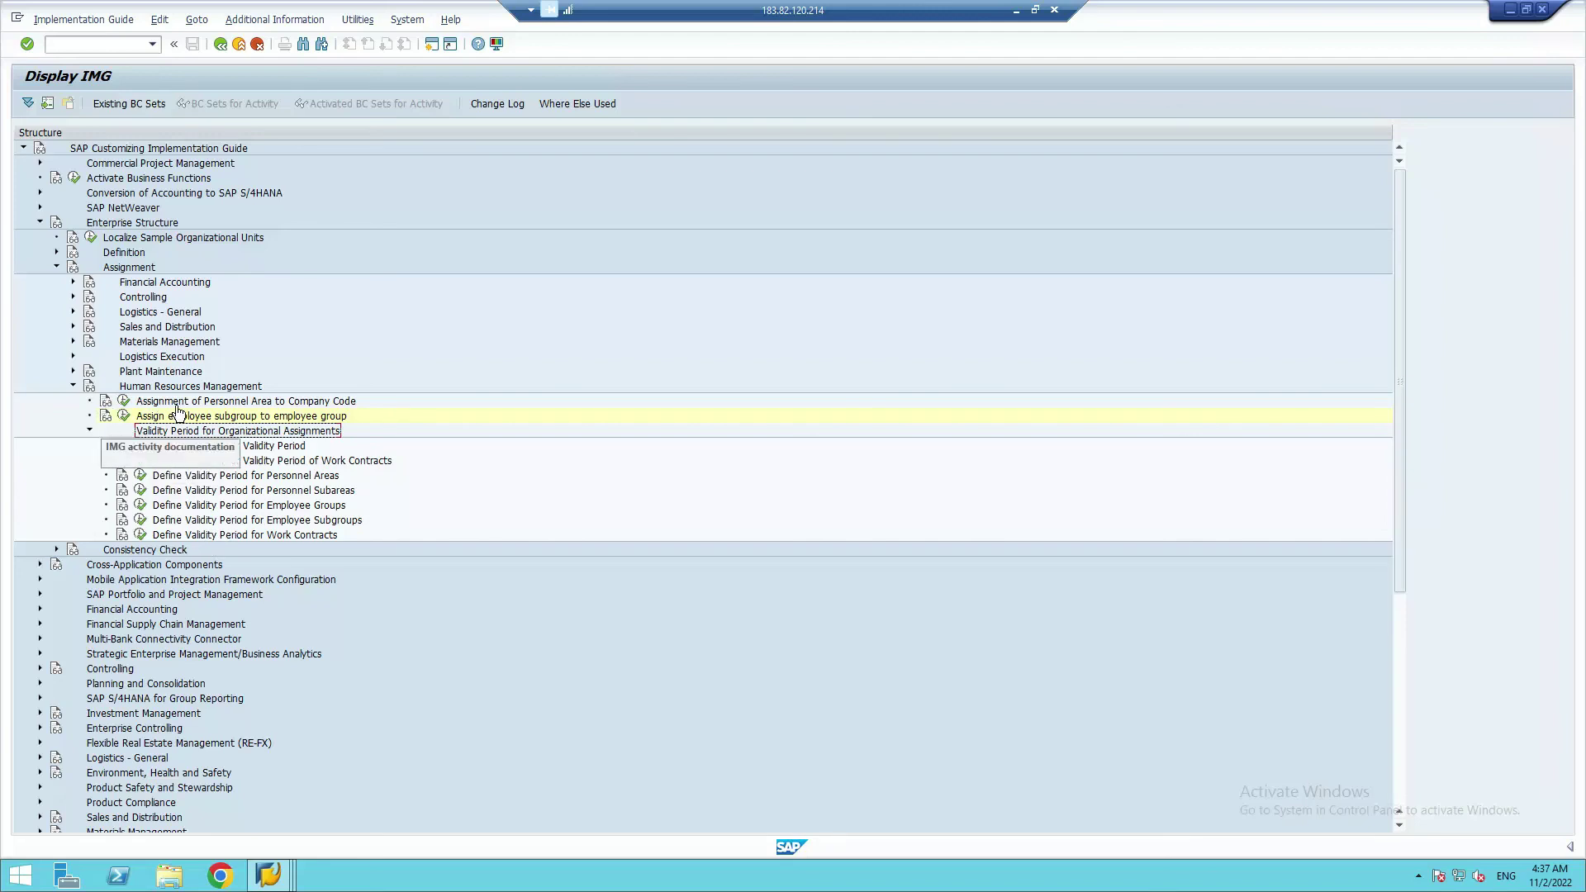
pyautogui.click(124, 417)
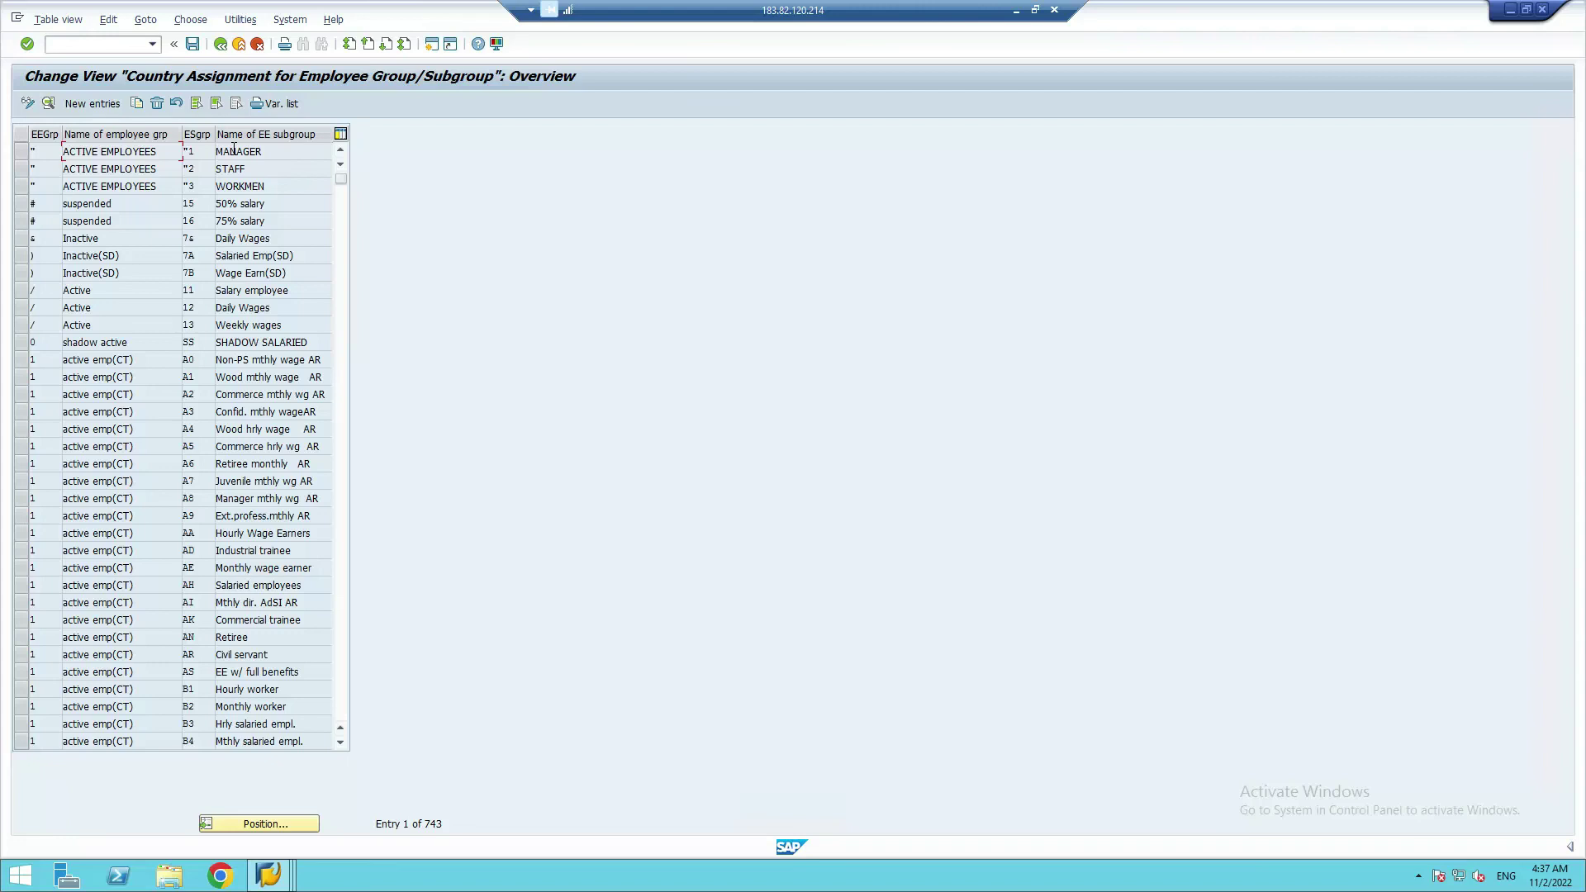
pyautogui.press('F10')
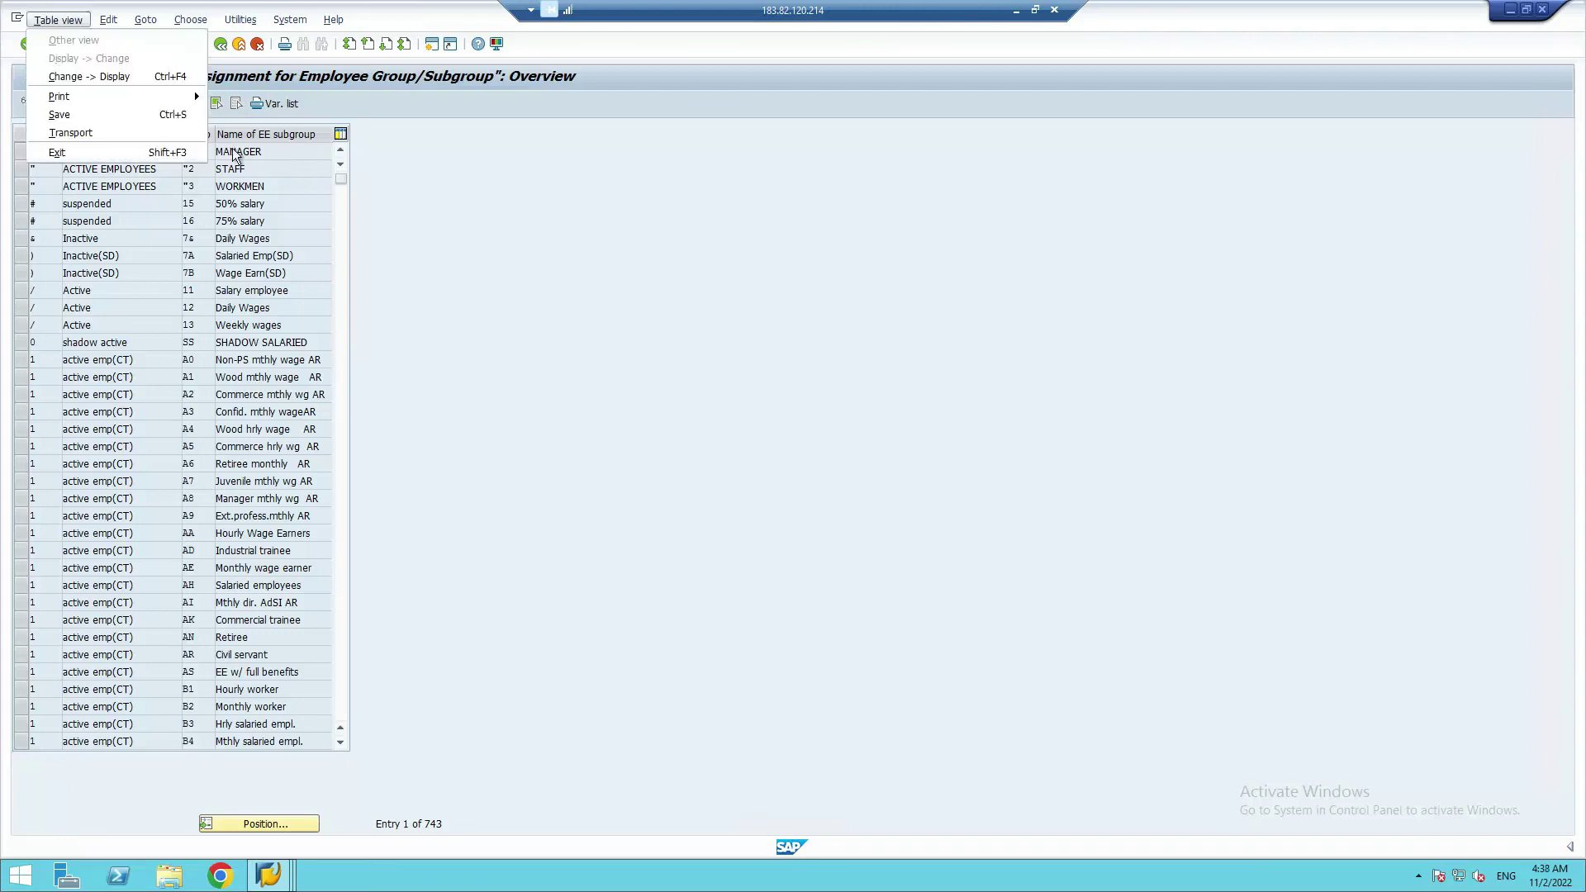
pyautogui.click(538, 351)
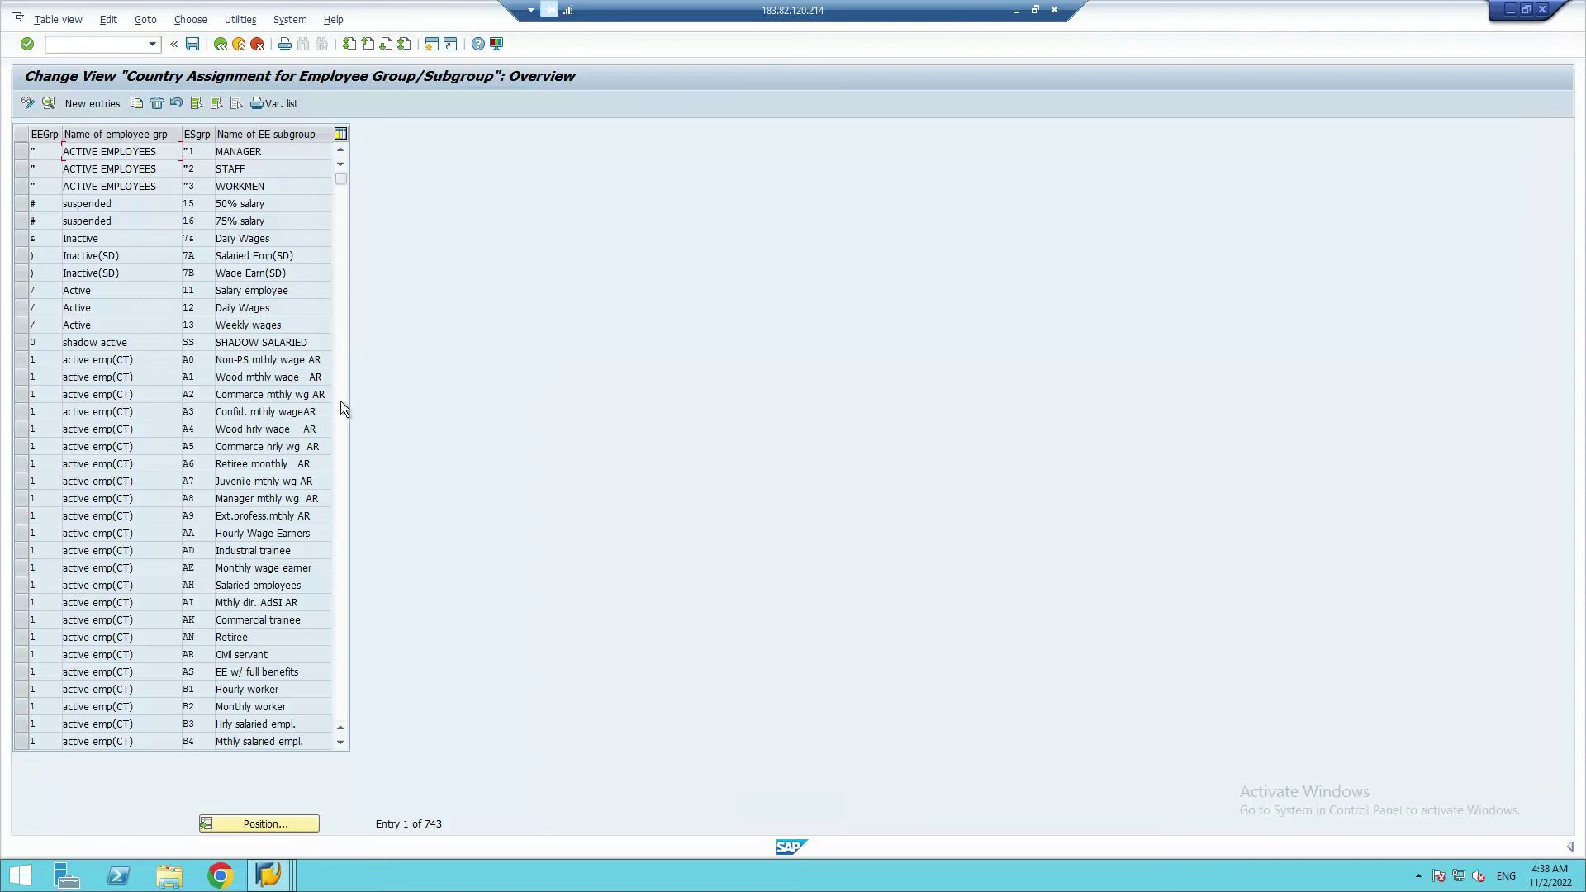
pyautogui.click(221, 46)
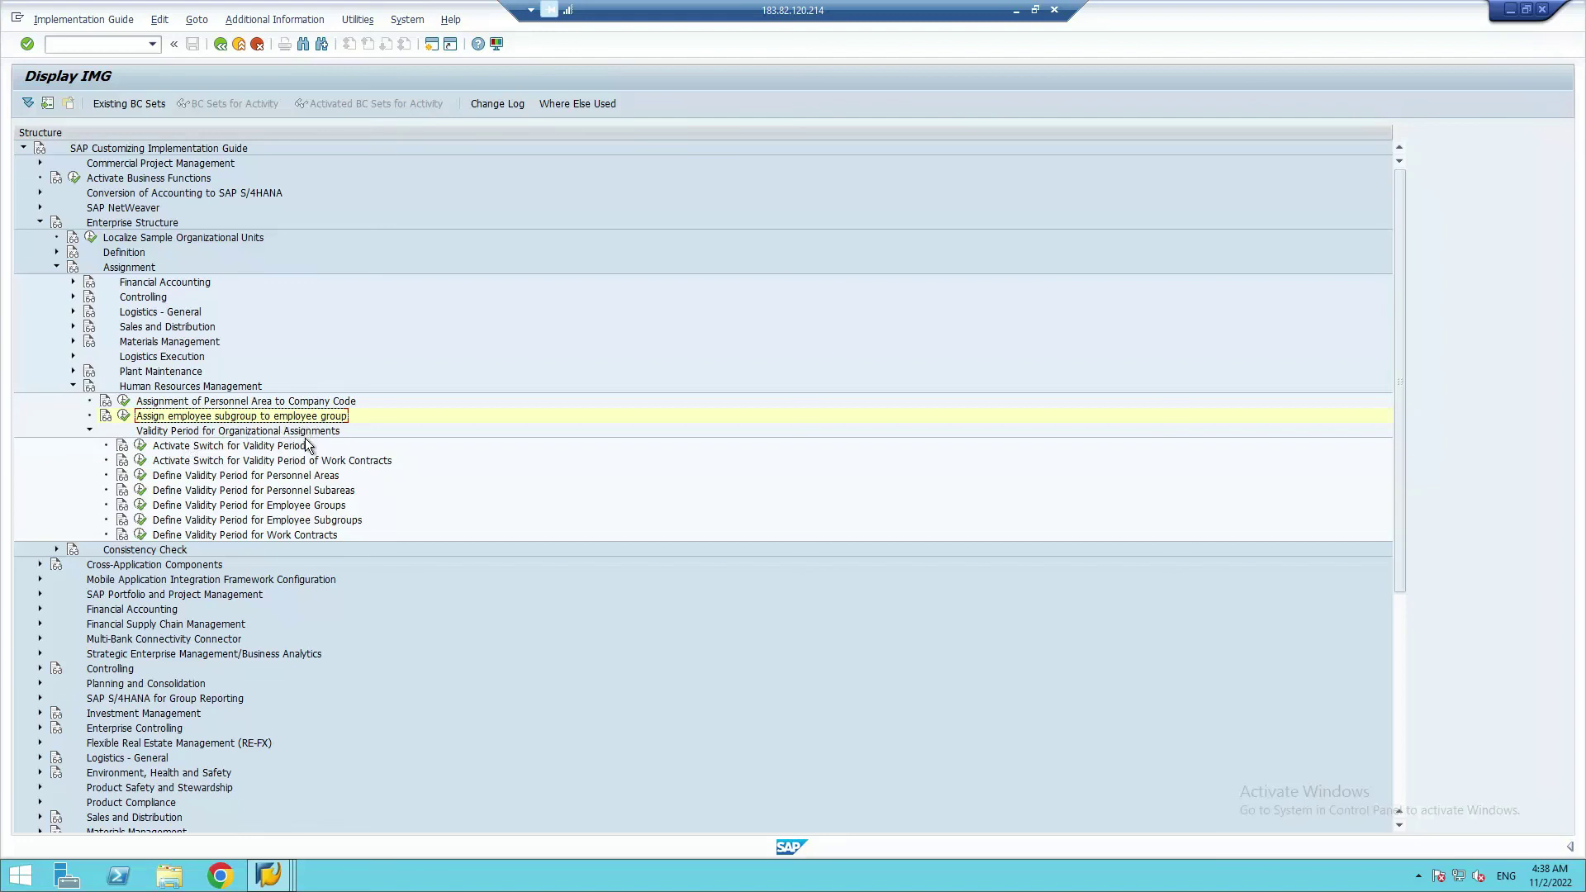
# - Open the Define Validity Period for Personnel Areas activity under Validity Period for Organizational Assignments
pyautogui.click(159, 432)
pyautogui.click(180, 479)
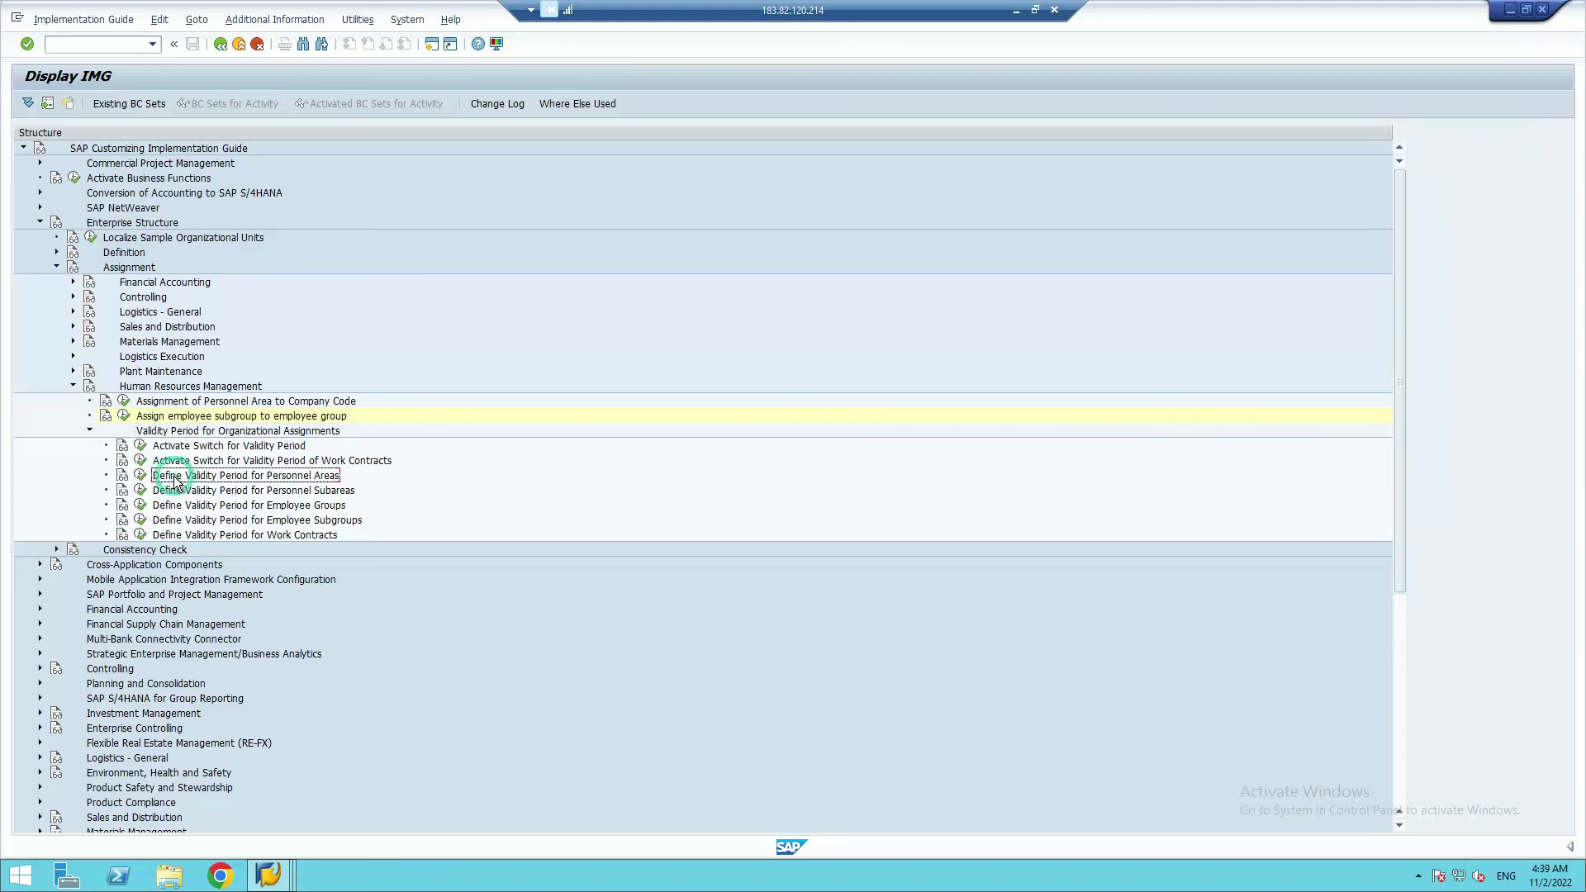
pyautogui.click(141, 477)
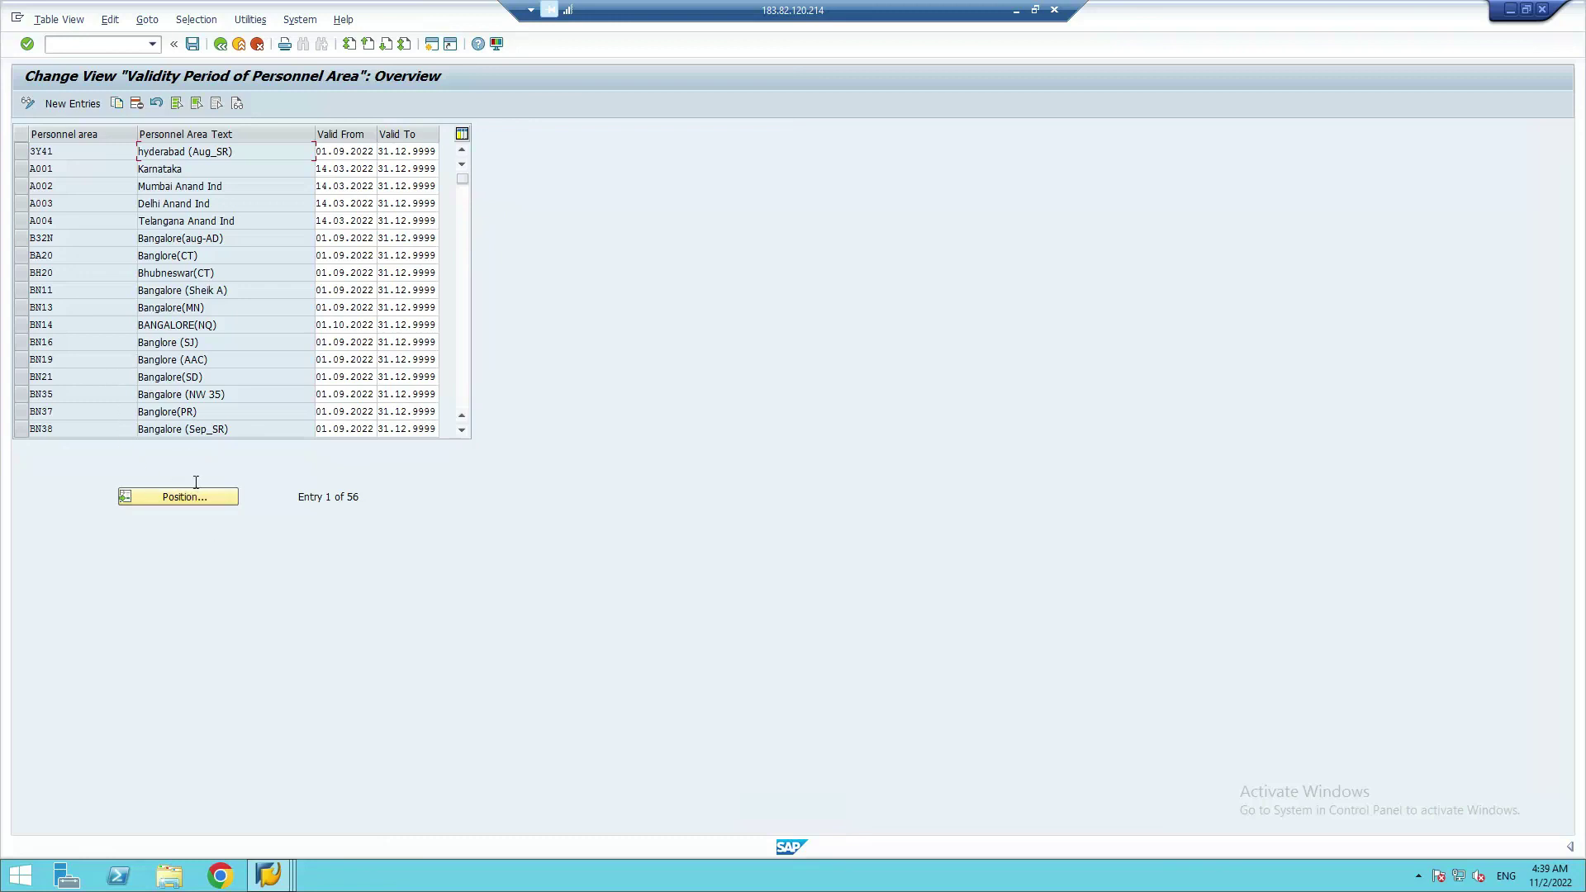
# - Position the personnel area validity list on personnel area 9999
pyautogui.scroll(-1, 182, 437)
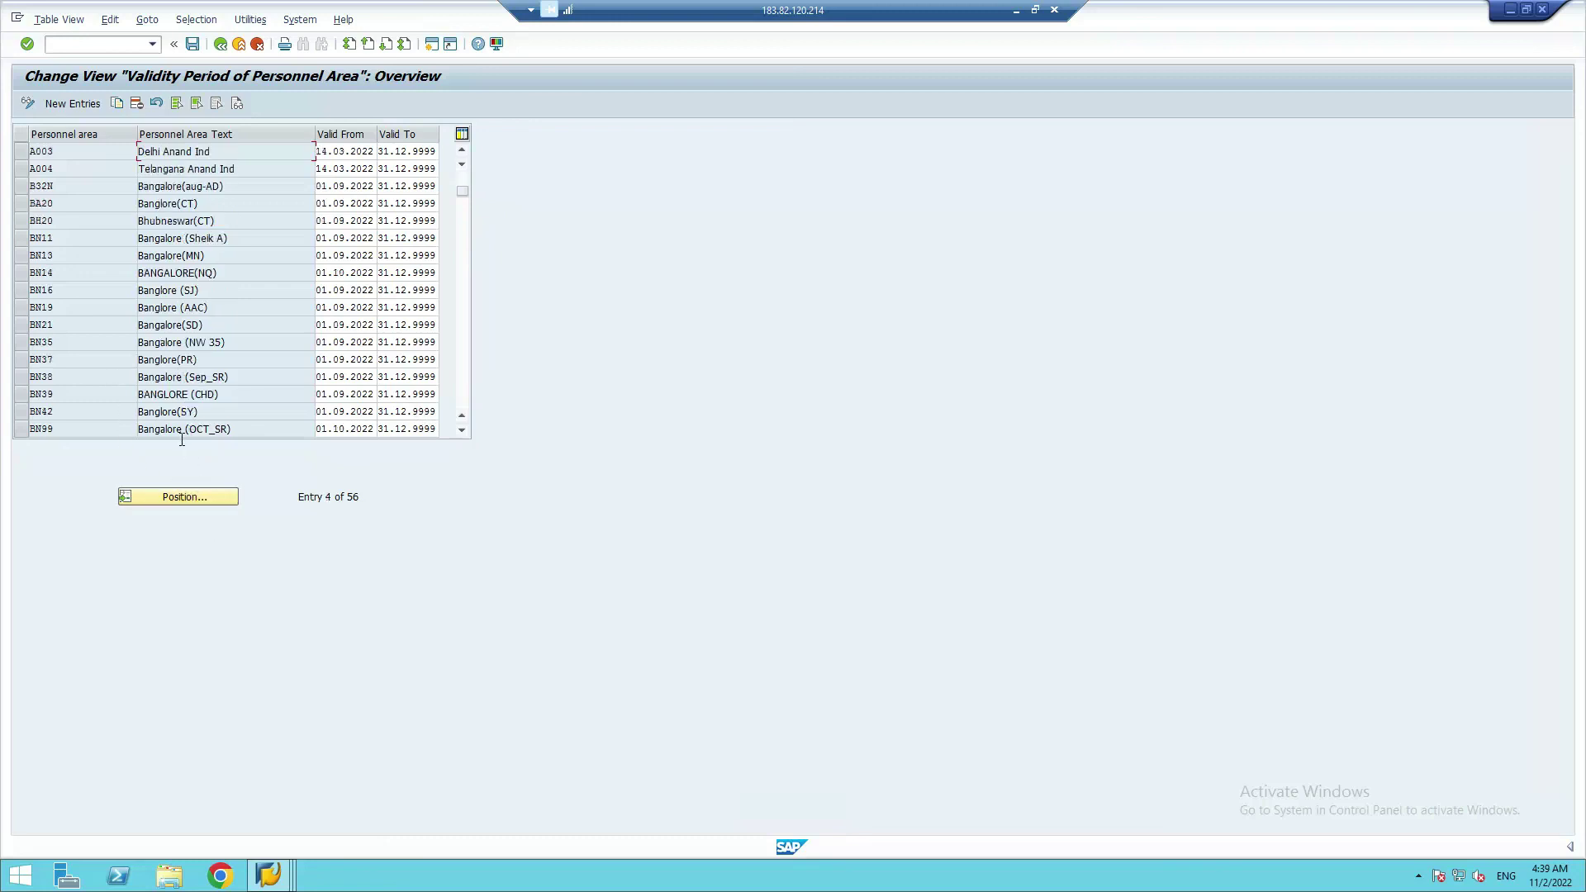
pyautogui.scroll(1, 94, 369)
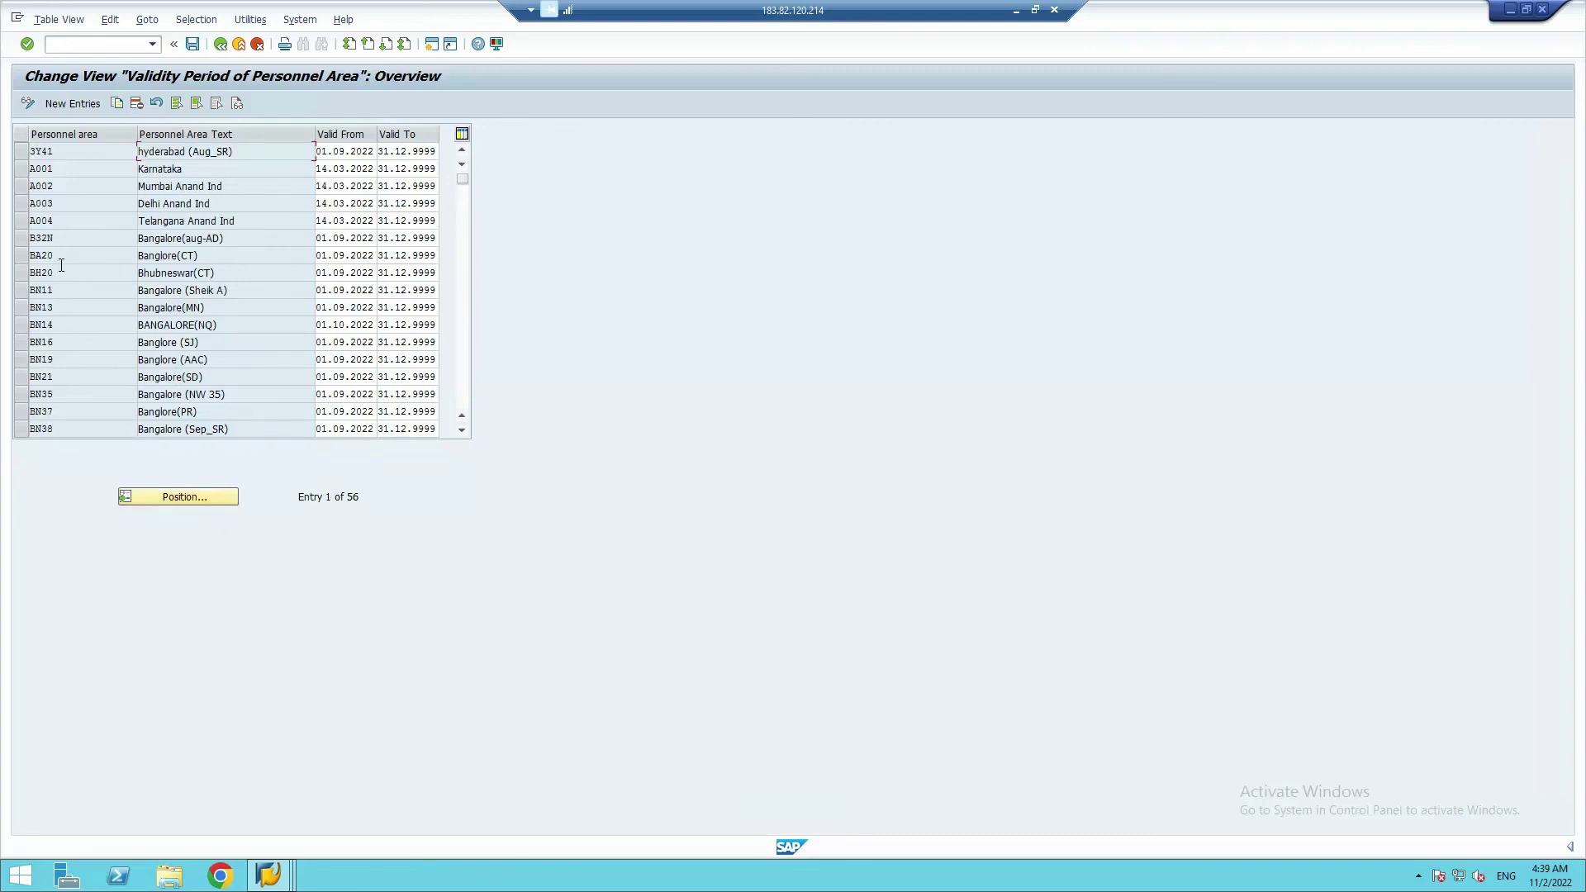
pyautogui.click(72, 165)
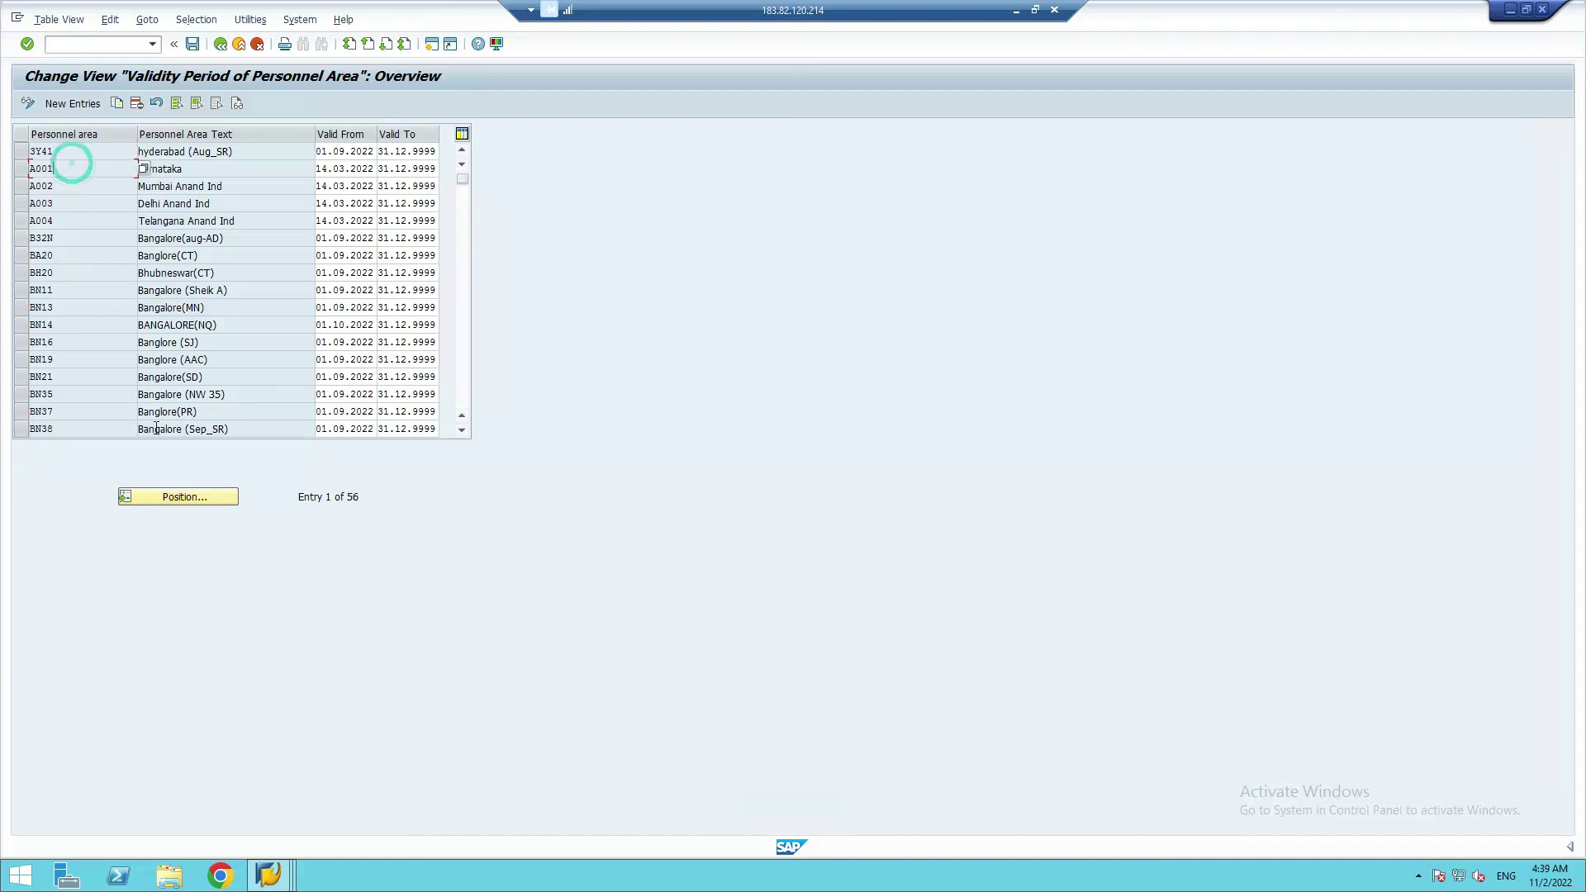
pyautogui.click(183, 499)
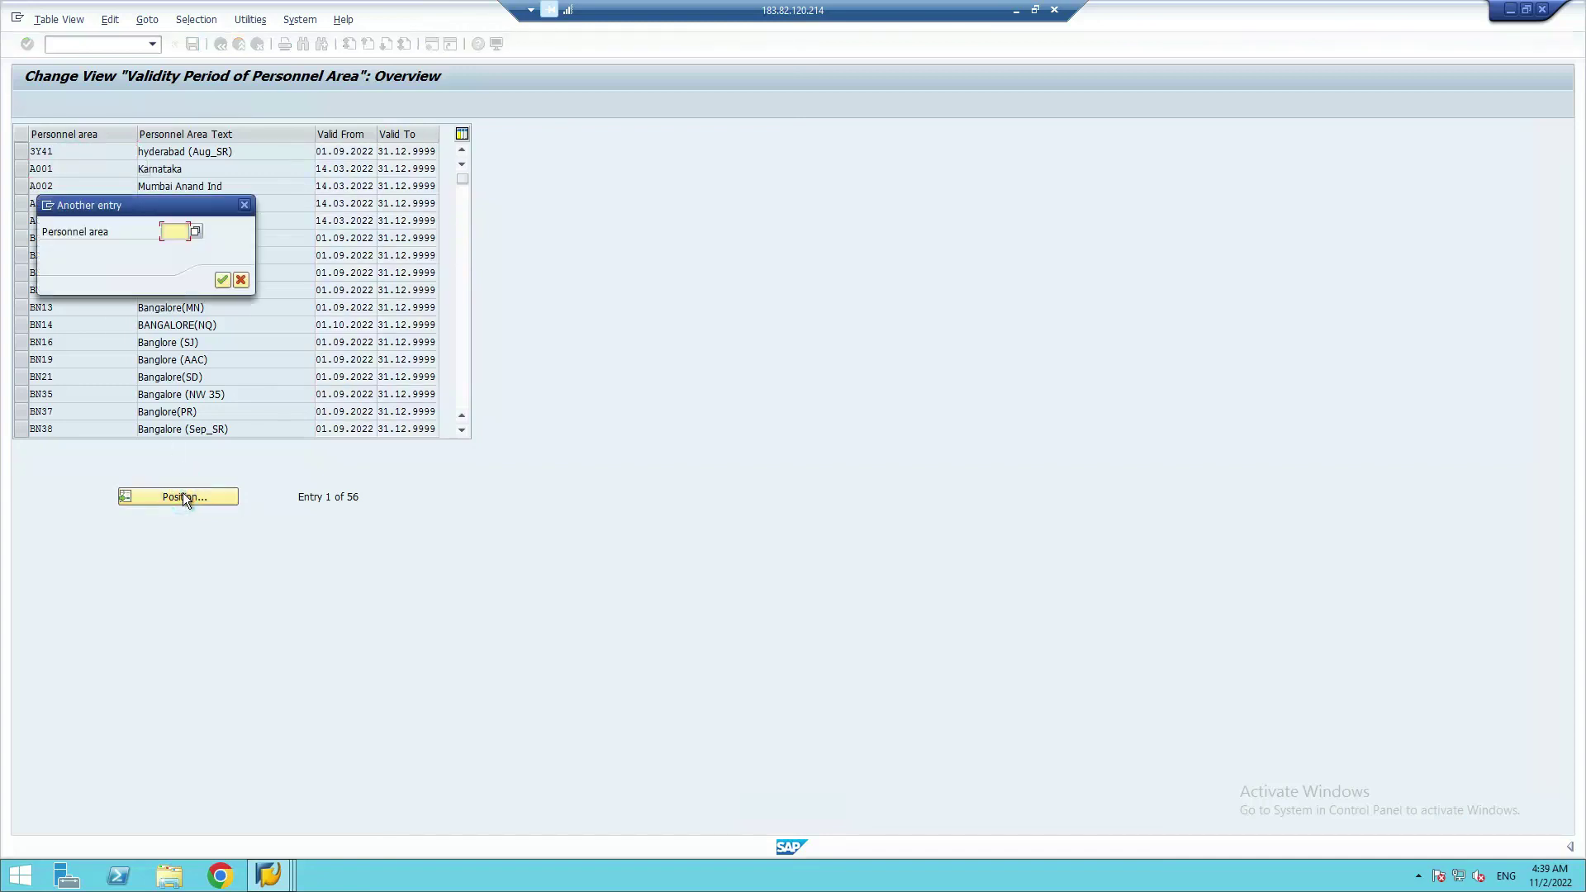
pyautogui.click(175, 231)
pyautogui.write('9999')
pyautogui.press('Return')
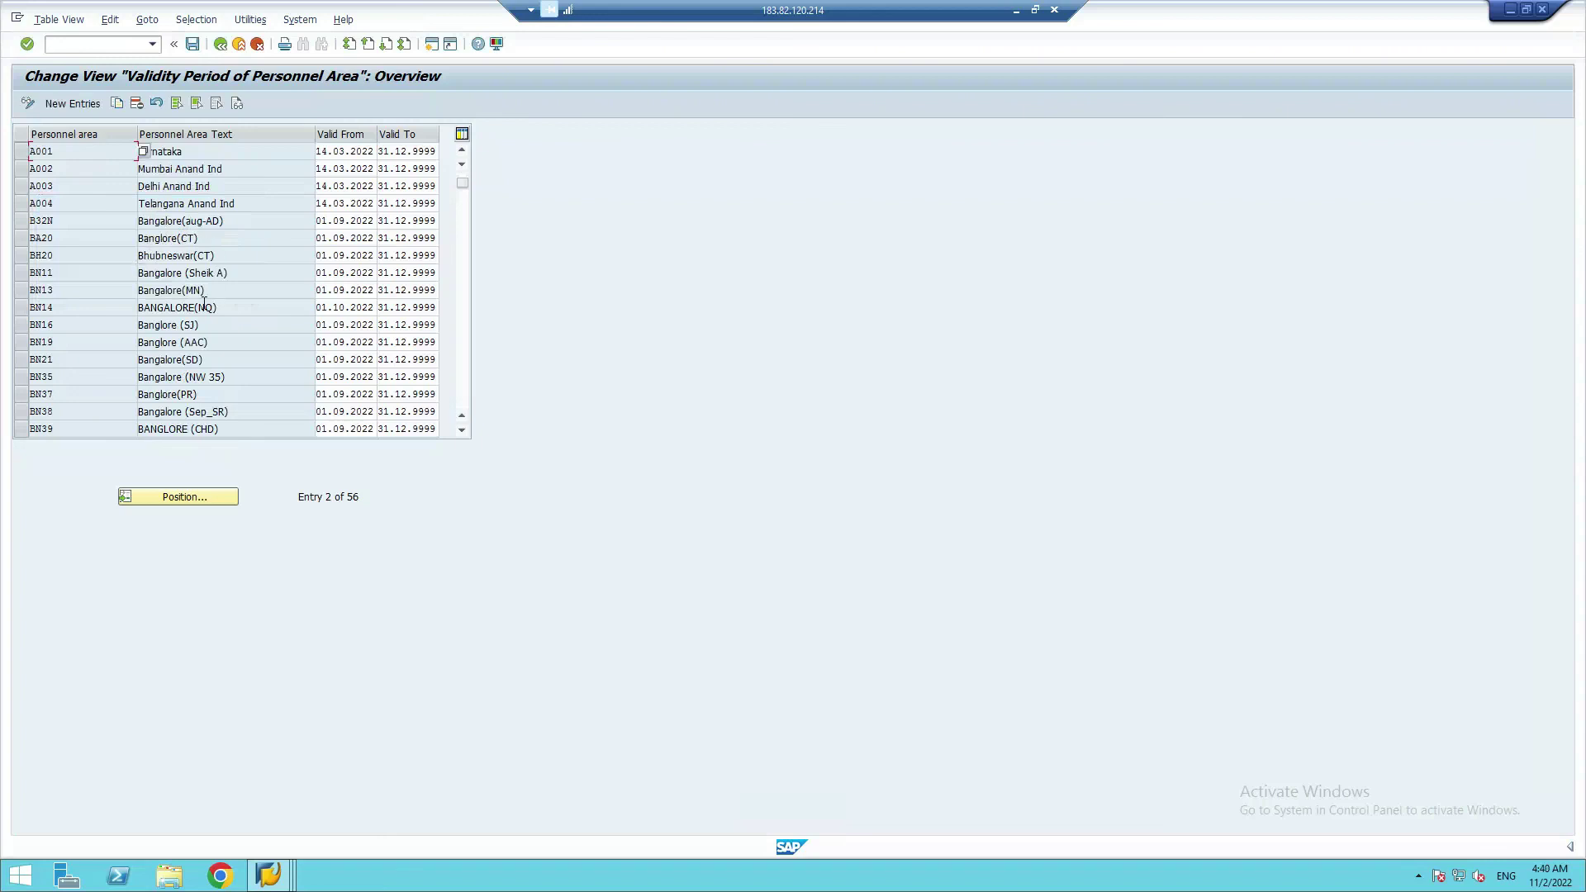
# - Look through the valid-from and valid-to dates of all personnel areas, including the OCT_SR ones, and return to the customizing guide
pyautogui.scroll(1, 117, 379)
pyautogui.scroll(-3, 117, 371)
pyautogui.scroll(-8, 117, 371)
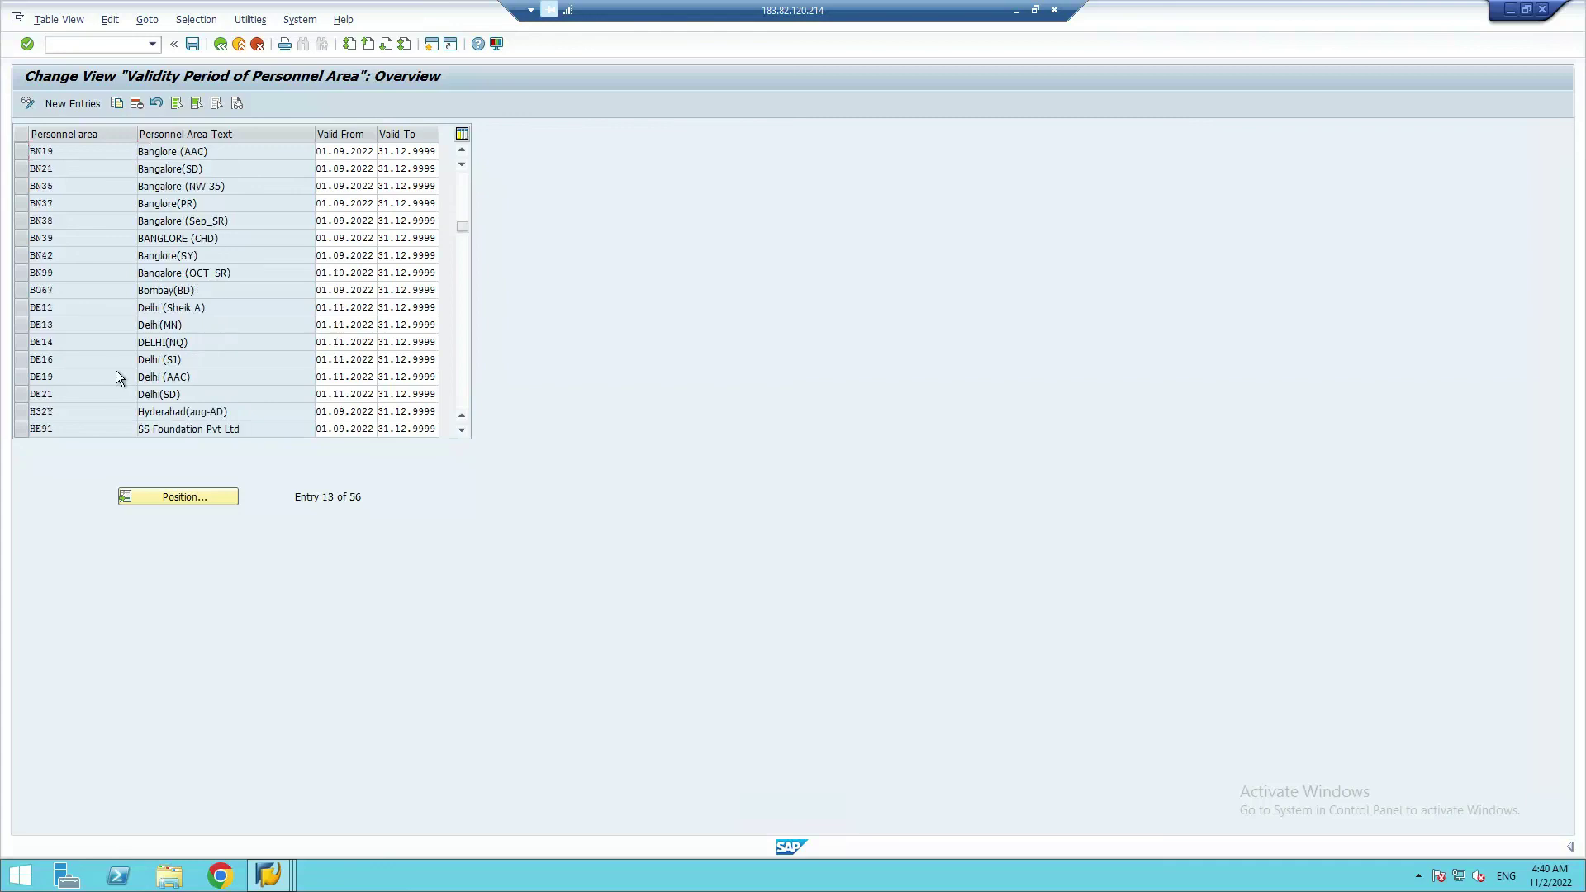
pyautogui.scroll(-6, 117, 371)
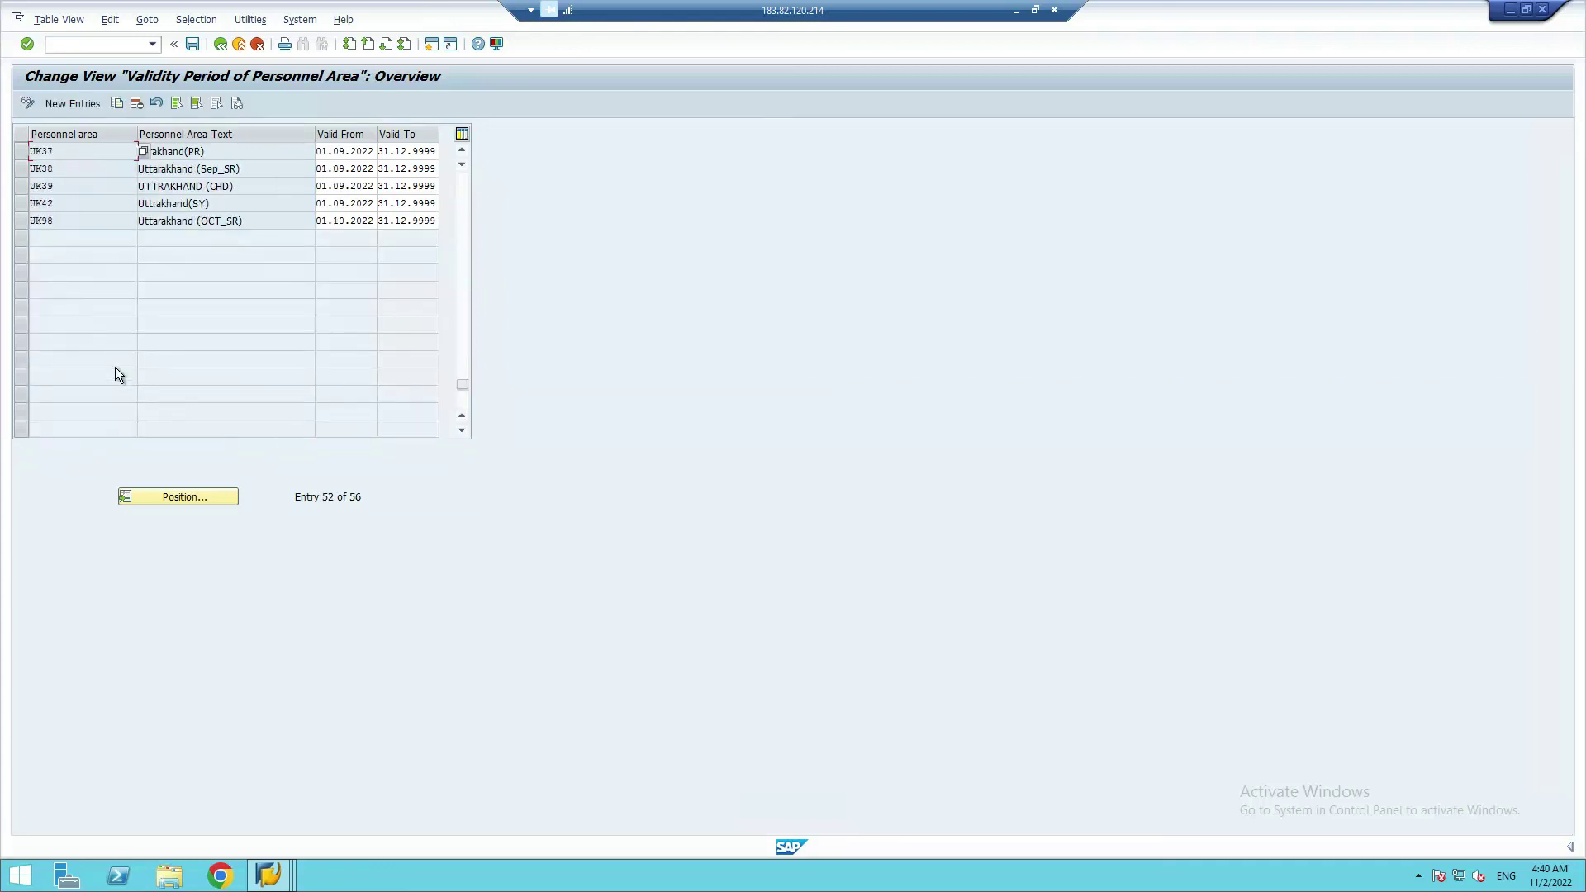
pyautogui.scroll(2, 115, 369)
pyautogui.scroll(2, 116, 374)
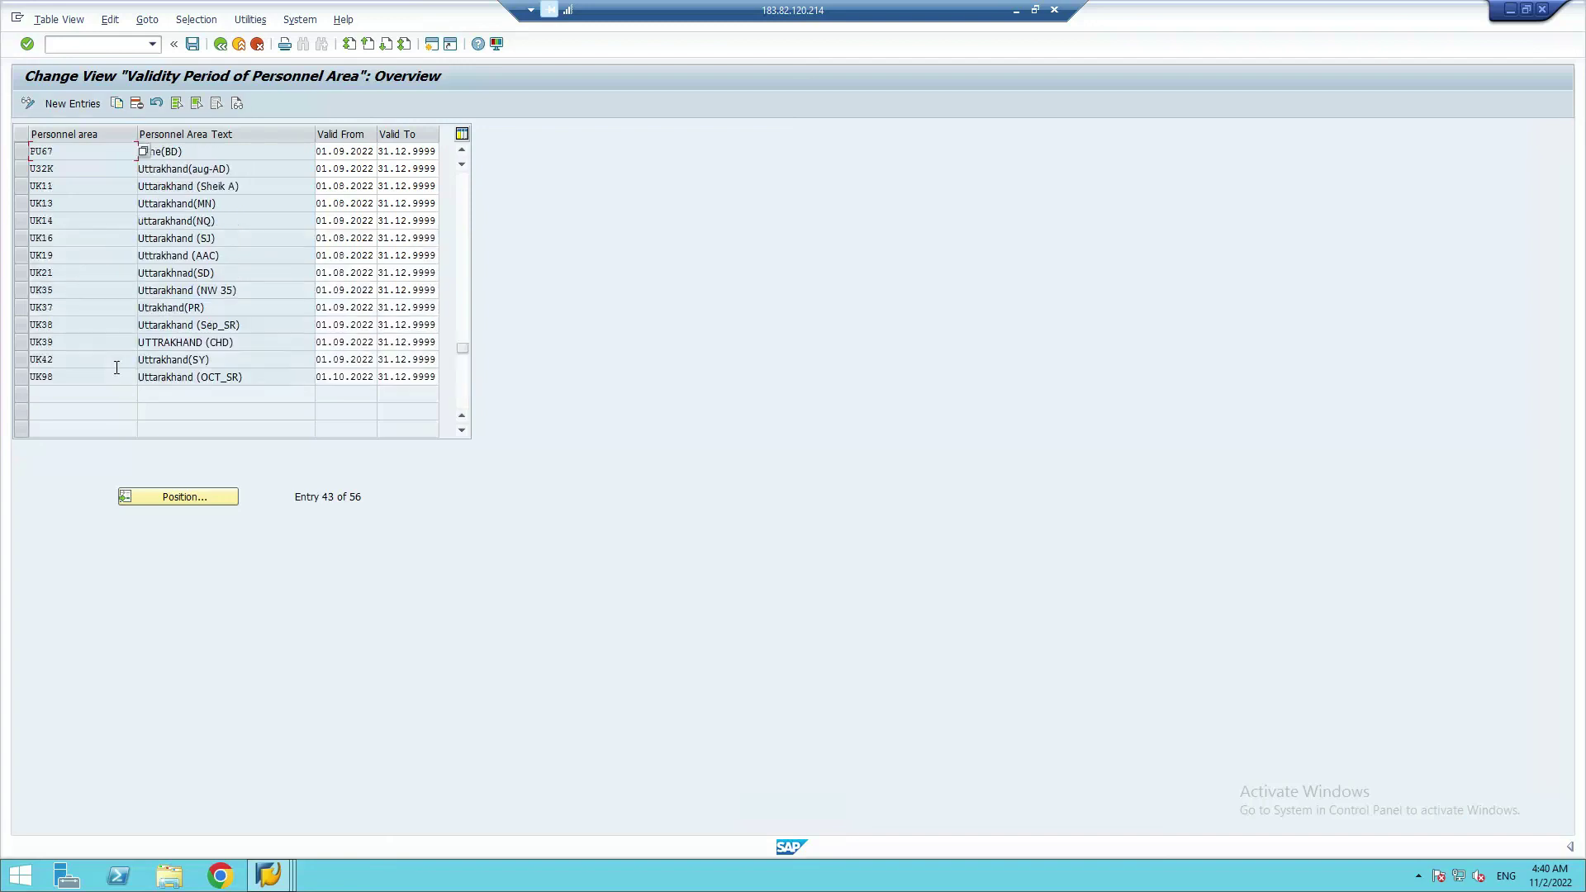
pyautogui.scroll(3, 115, 374)
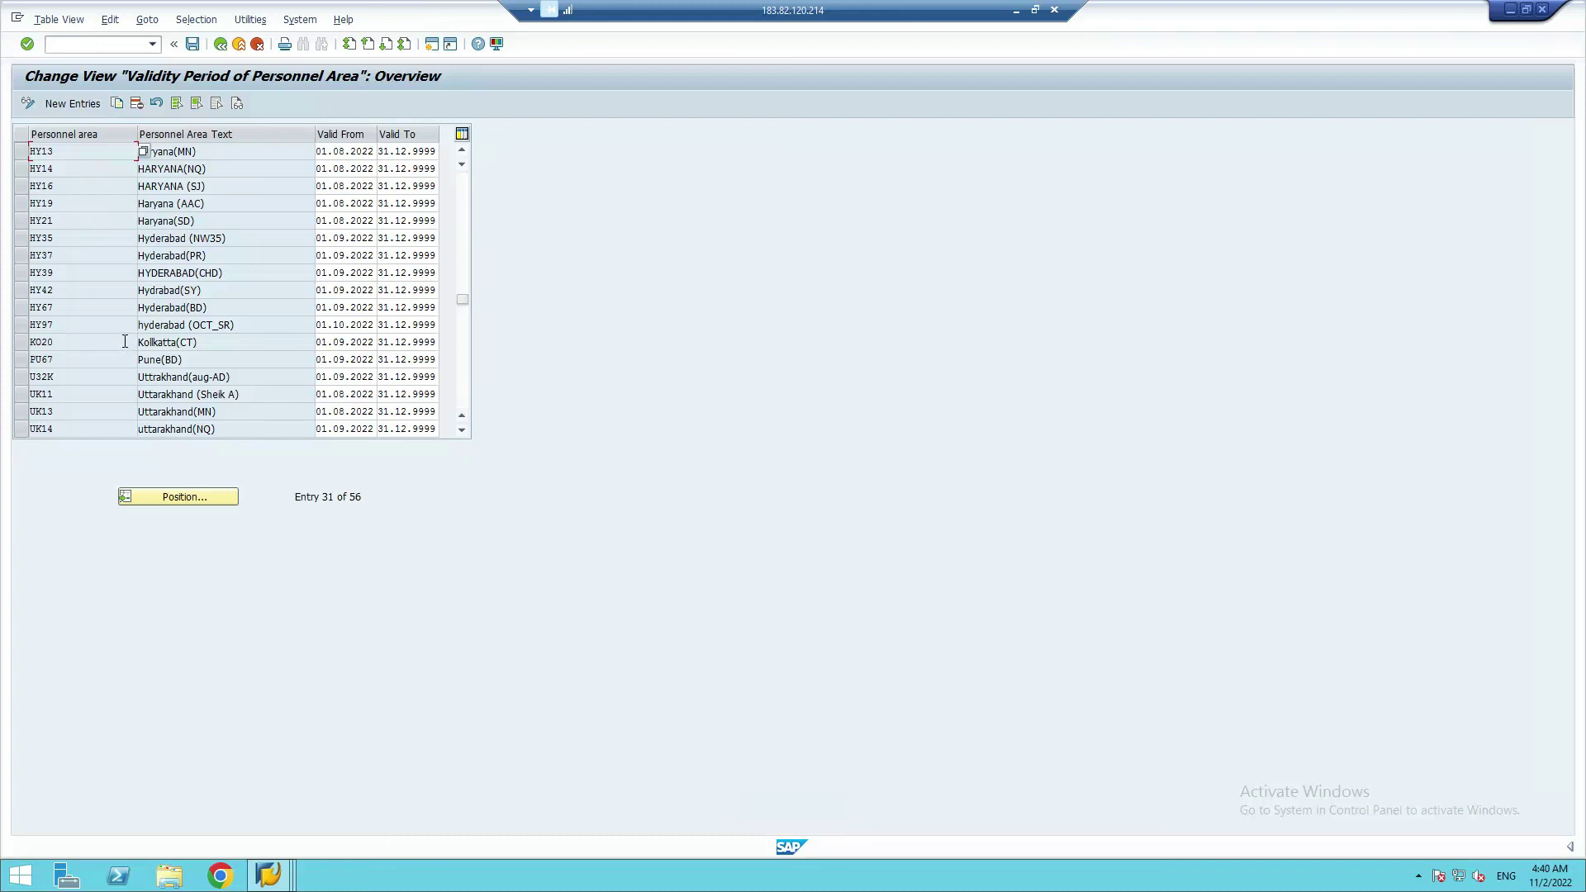
pyautogui.scroll(1, 125, 341)
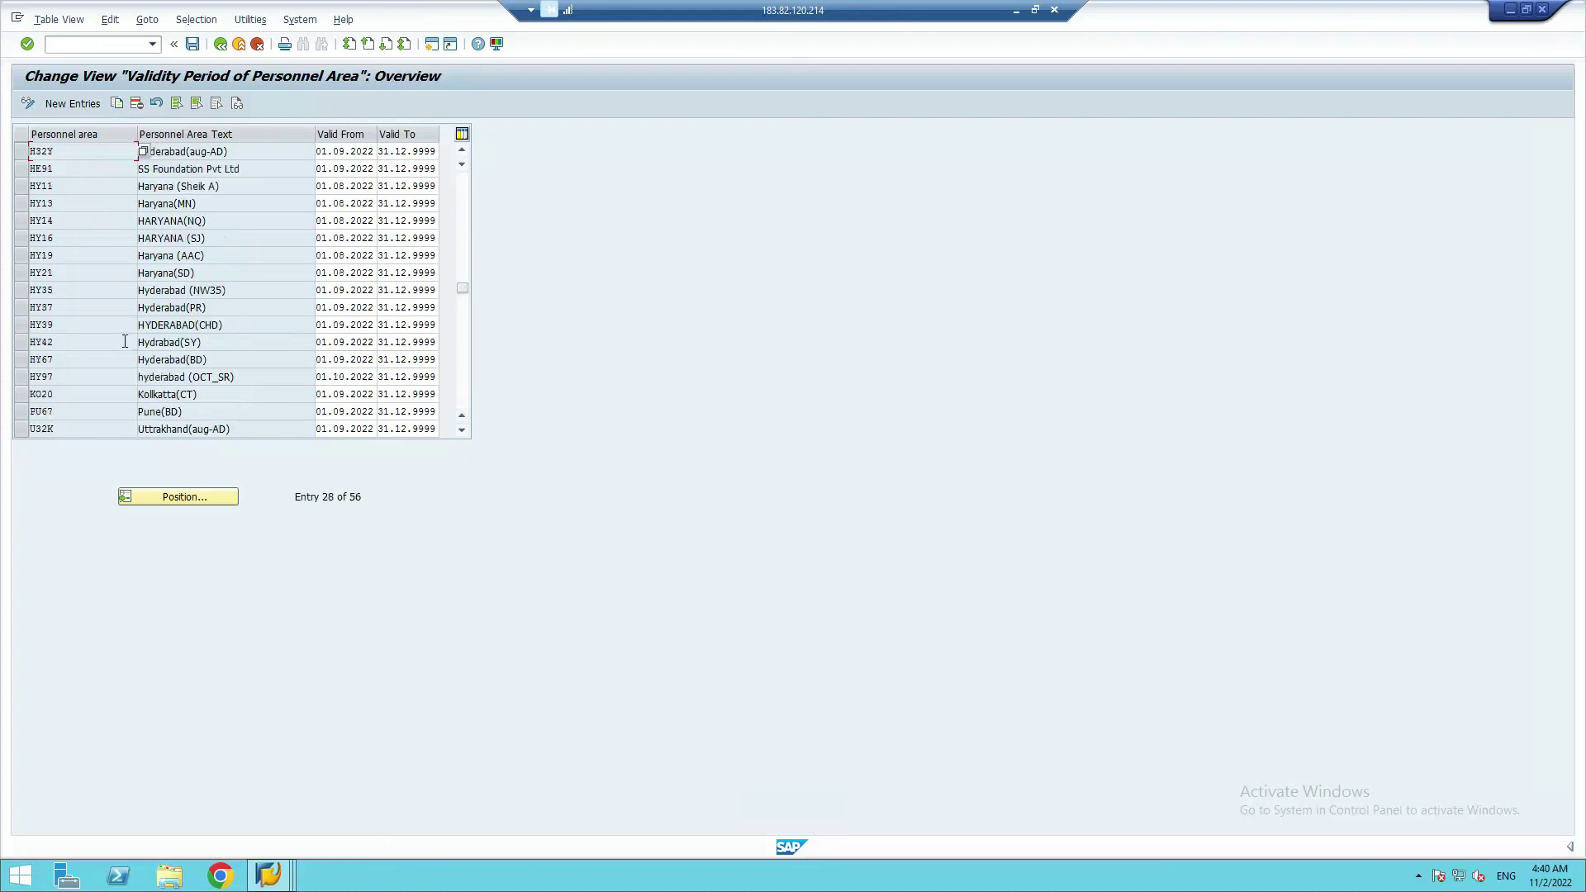
pyautogui.scroll(3, 125, 341)
pyautogui.scroll(4, 125, 341)
pyautogui.scroll(2, 124, 341)
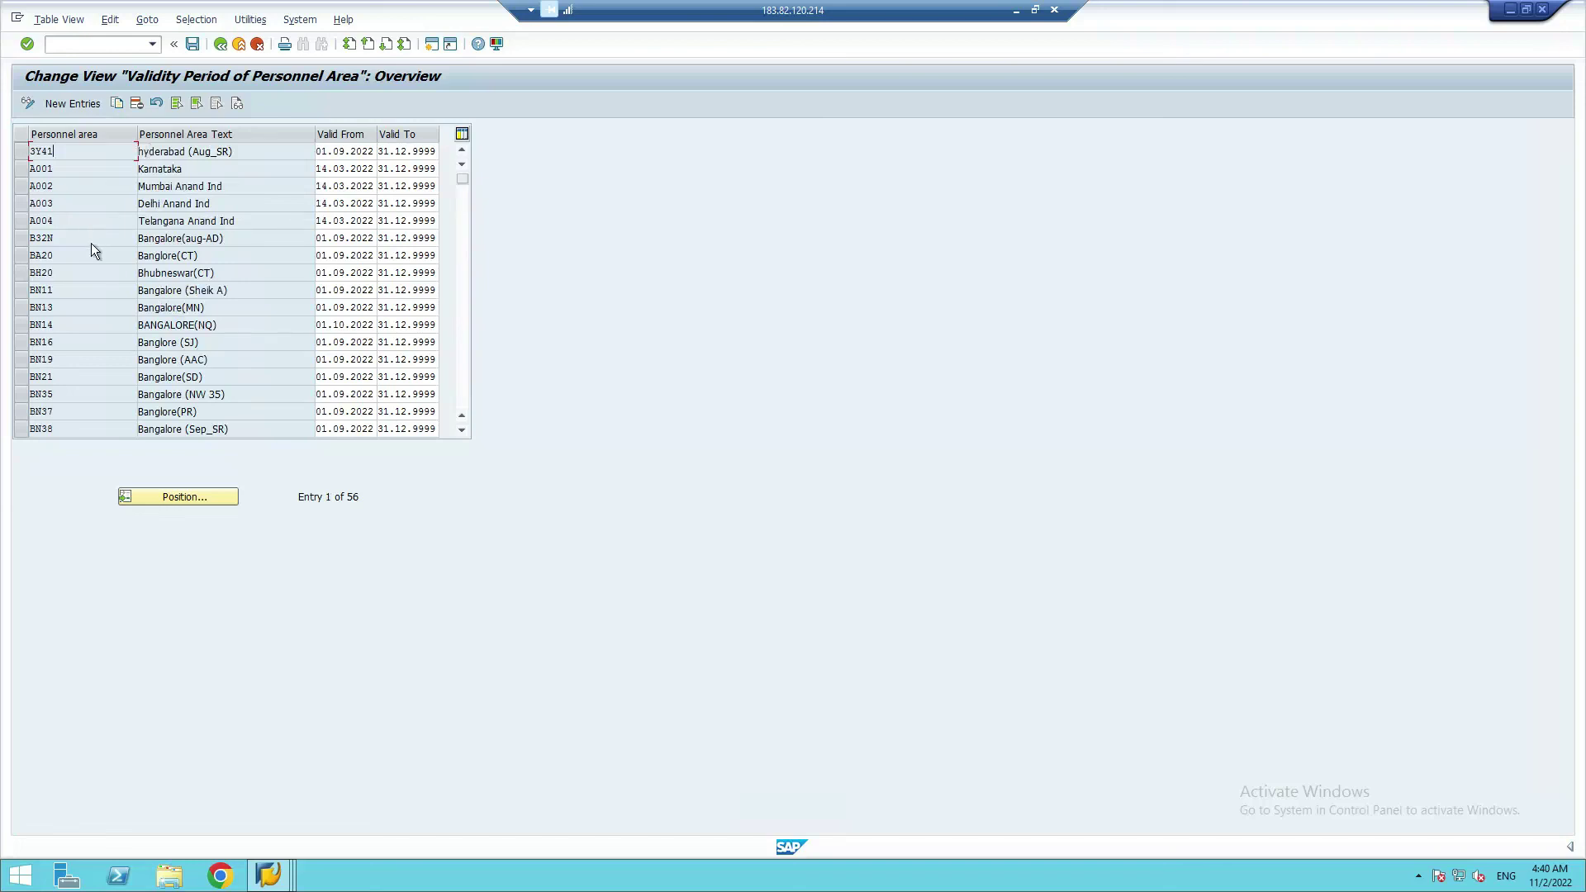
pyautogui.scroll(-3, 93, 243)
pyautogui.scroll(-3, 92, 243)
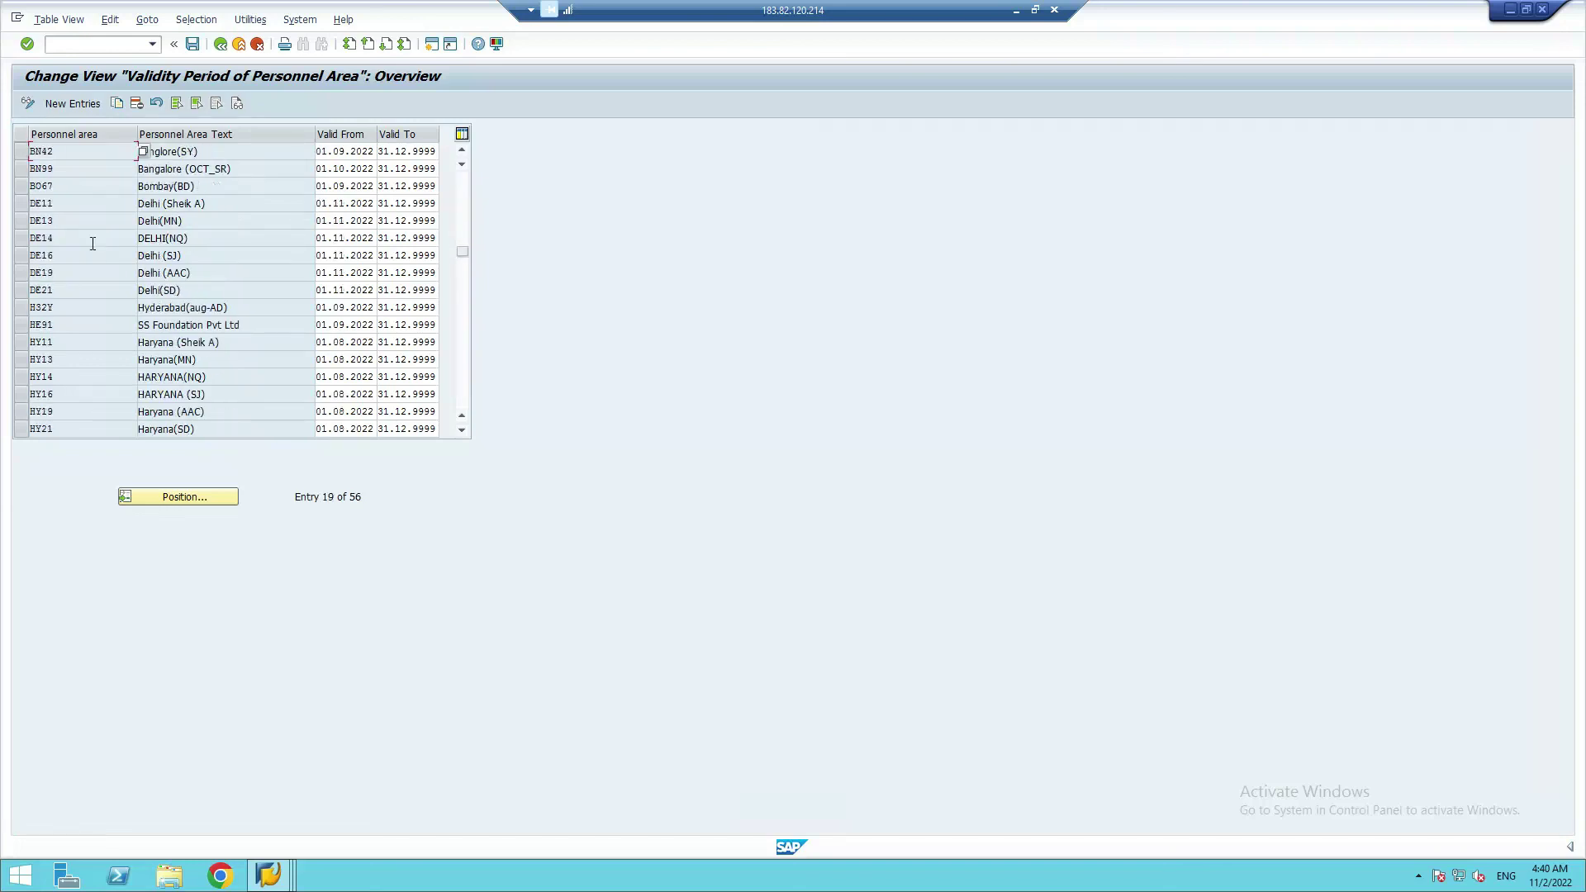
pyautogui.scroll(-4, 93, 243)
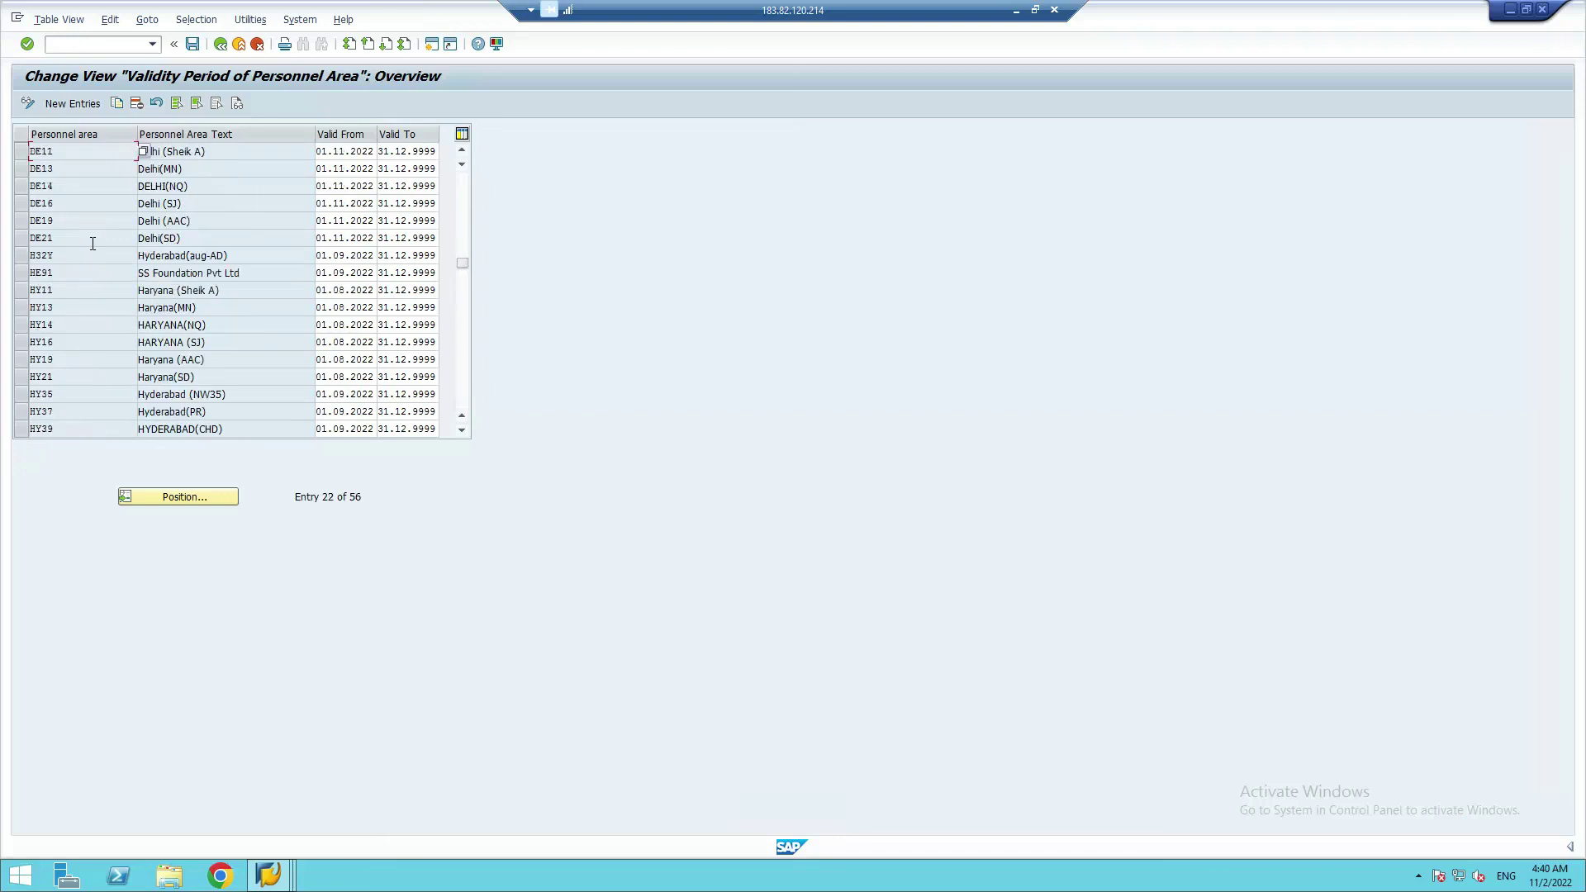
pyautogui.scroll(-4, 92, 243)
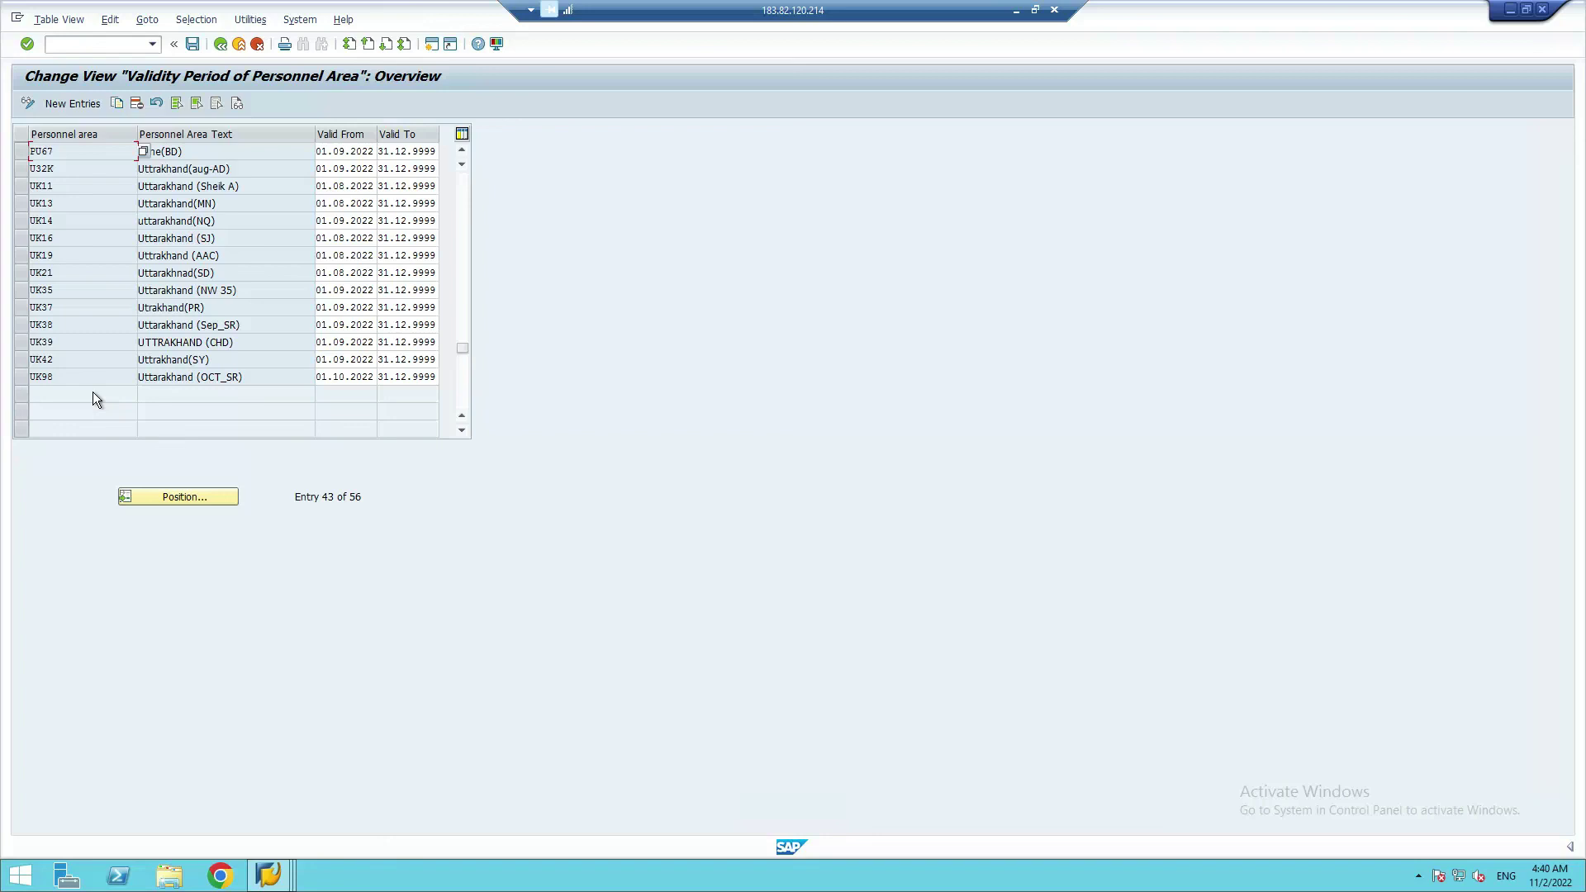
pyautogui.scroll(3, 103, 367)
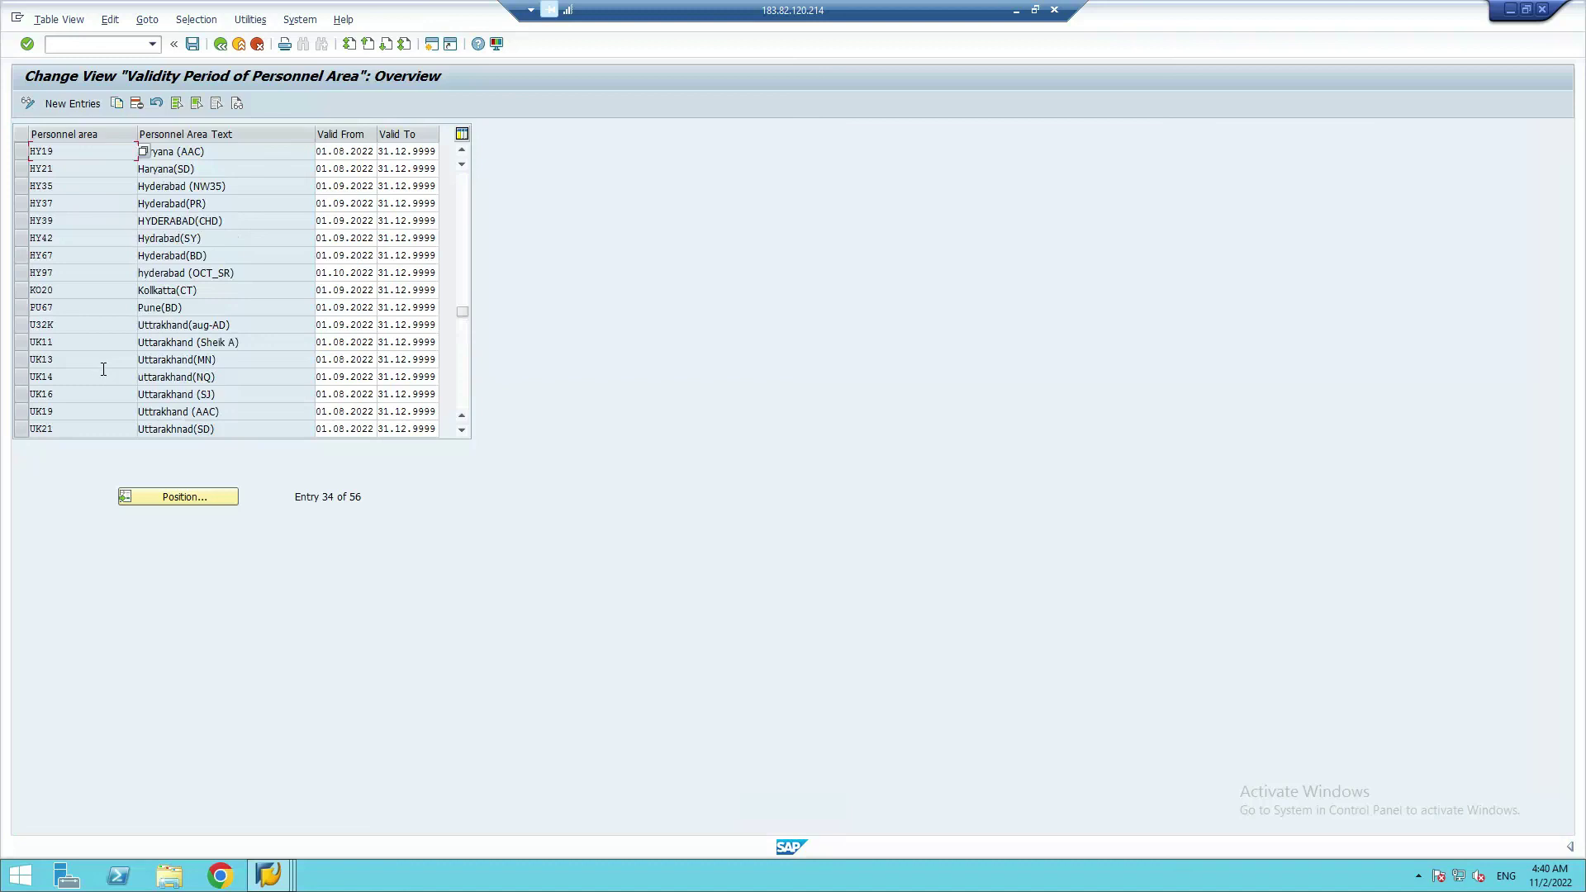
pyautogui.scroll(2, 103, 369)
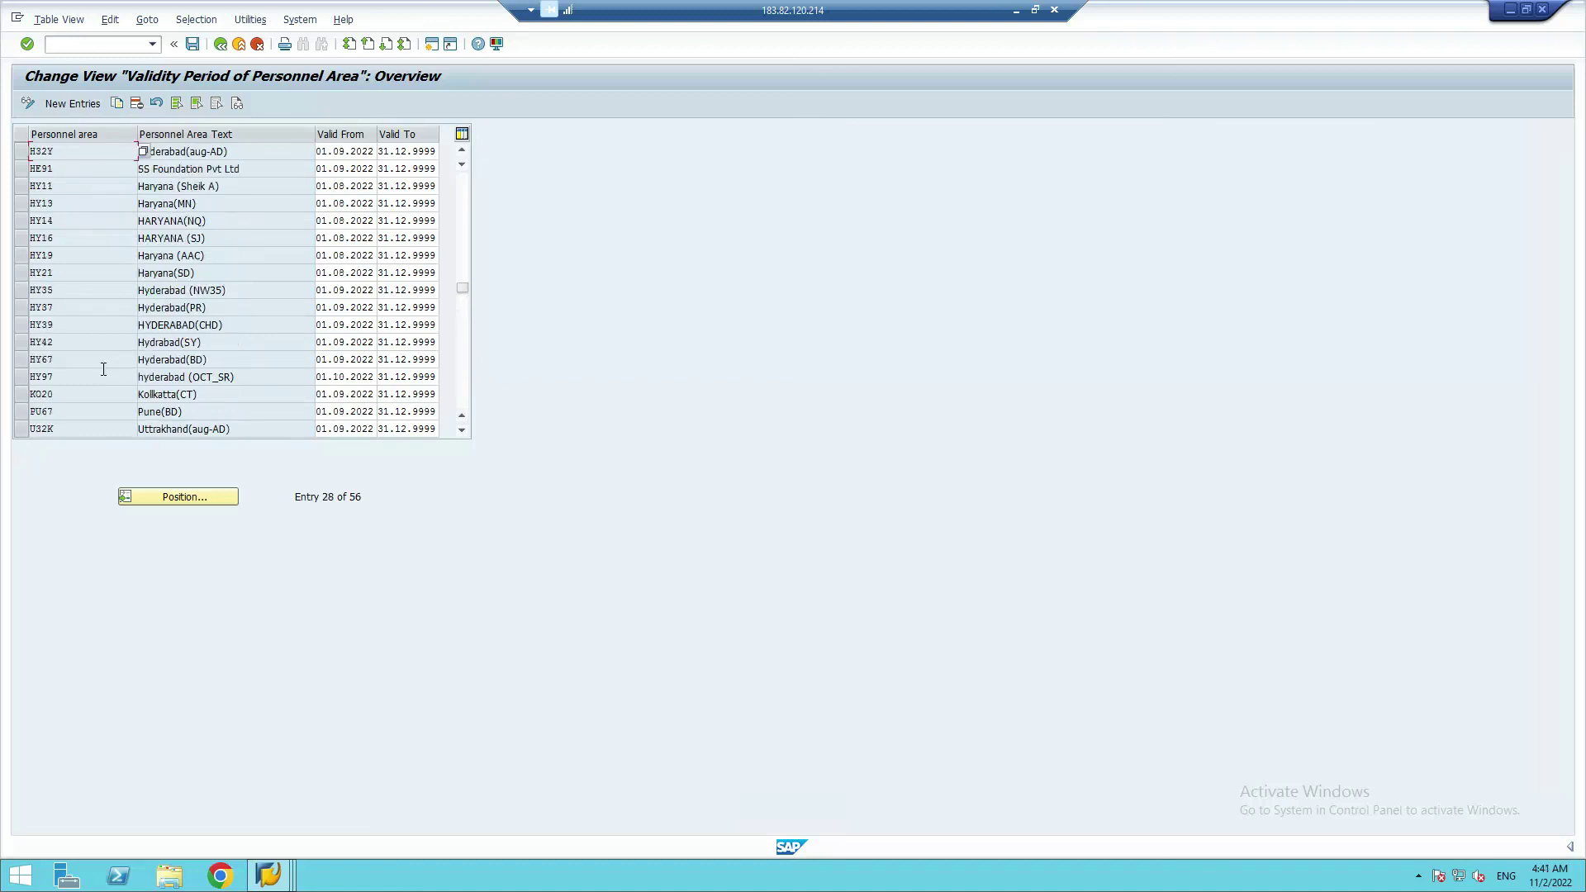
pyautogui.scroll(2, 103, 369)
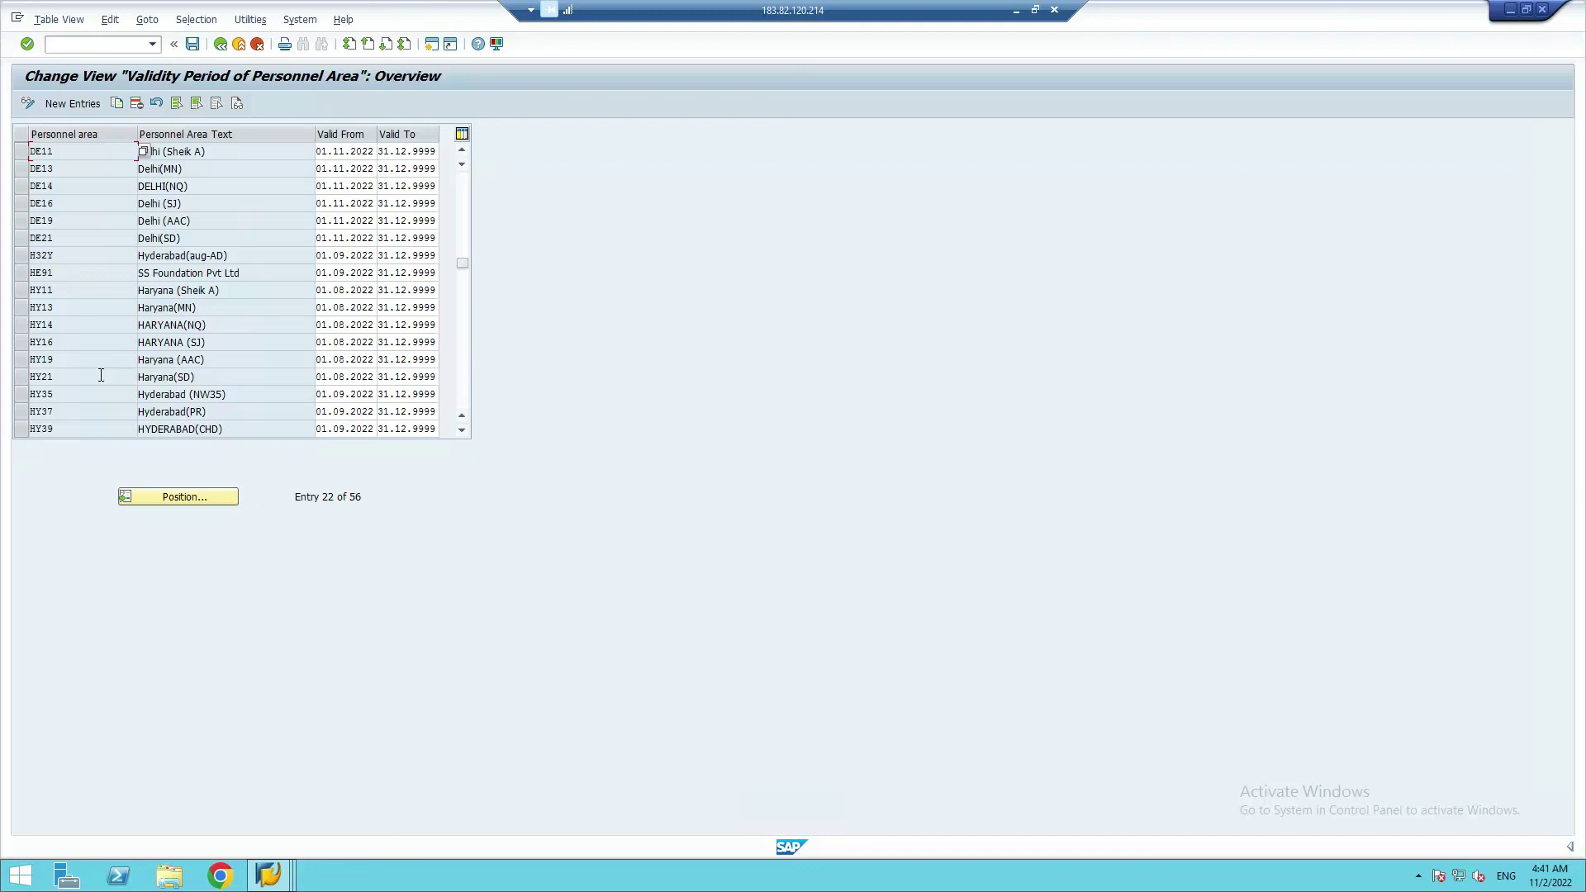
pyautogui.scroll(2, 101, 376)
pyautogui.scroll(3, 101, 376)
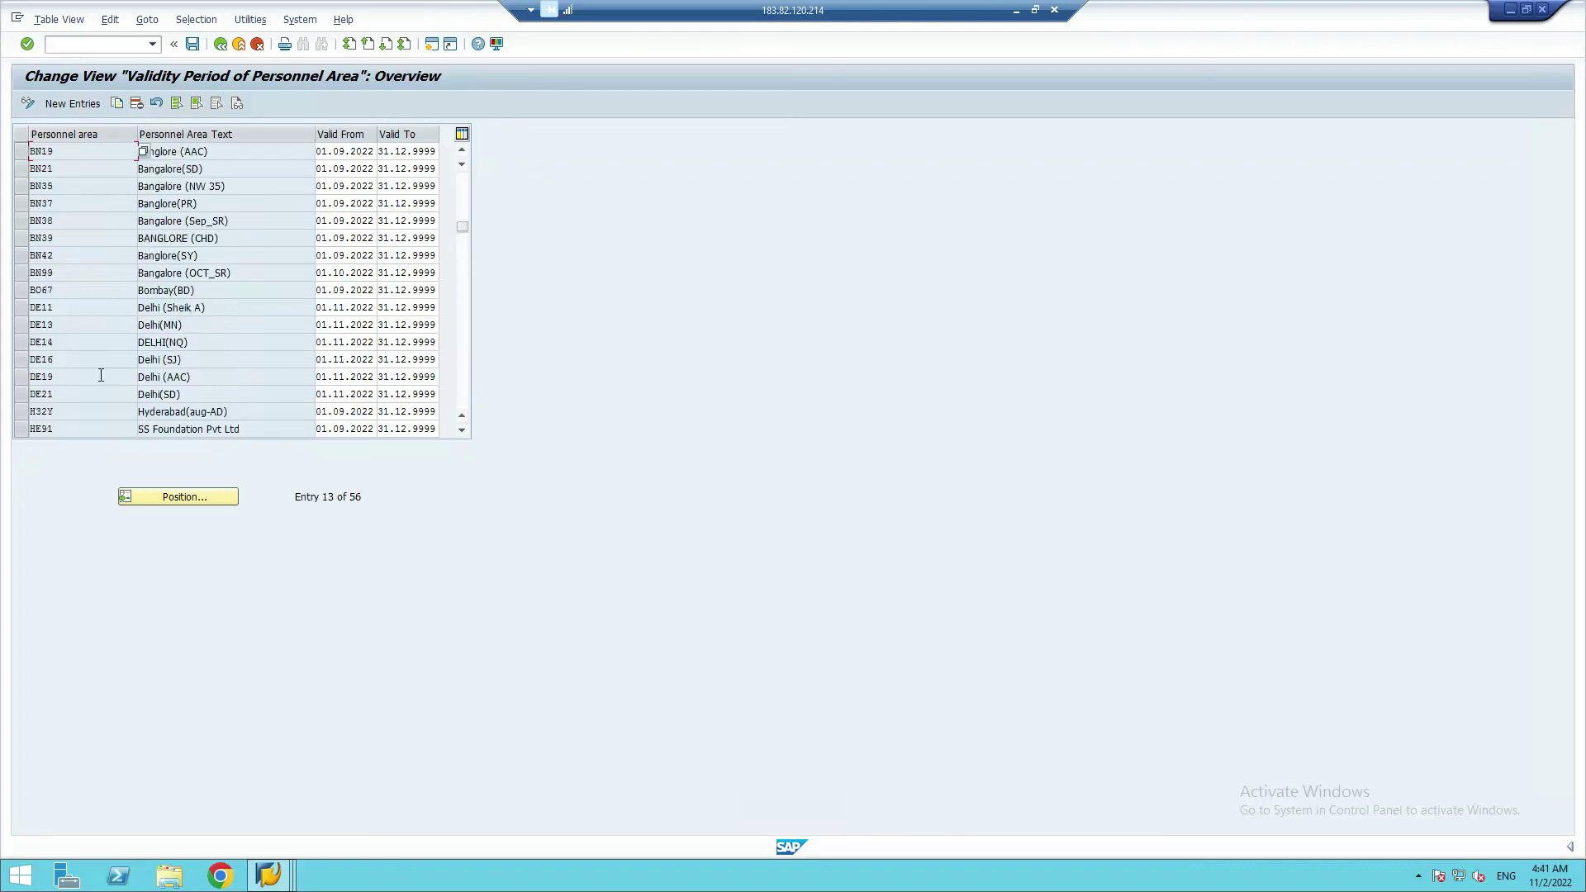
pyautogui.scroll(2, 101, 376)
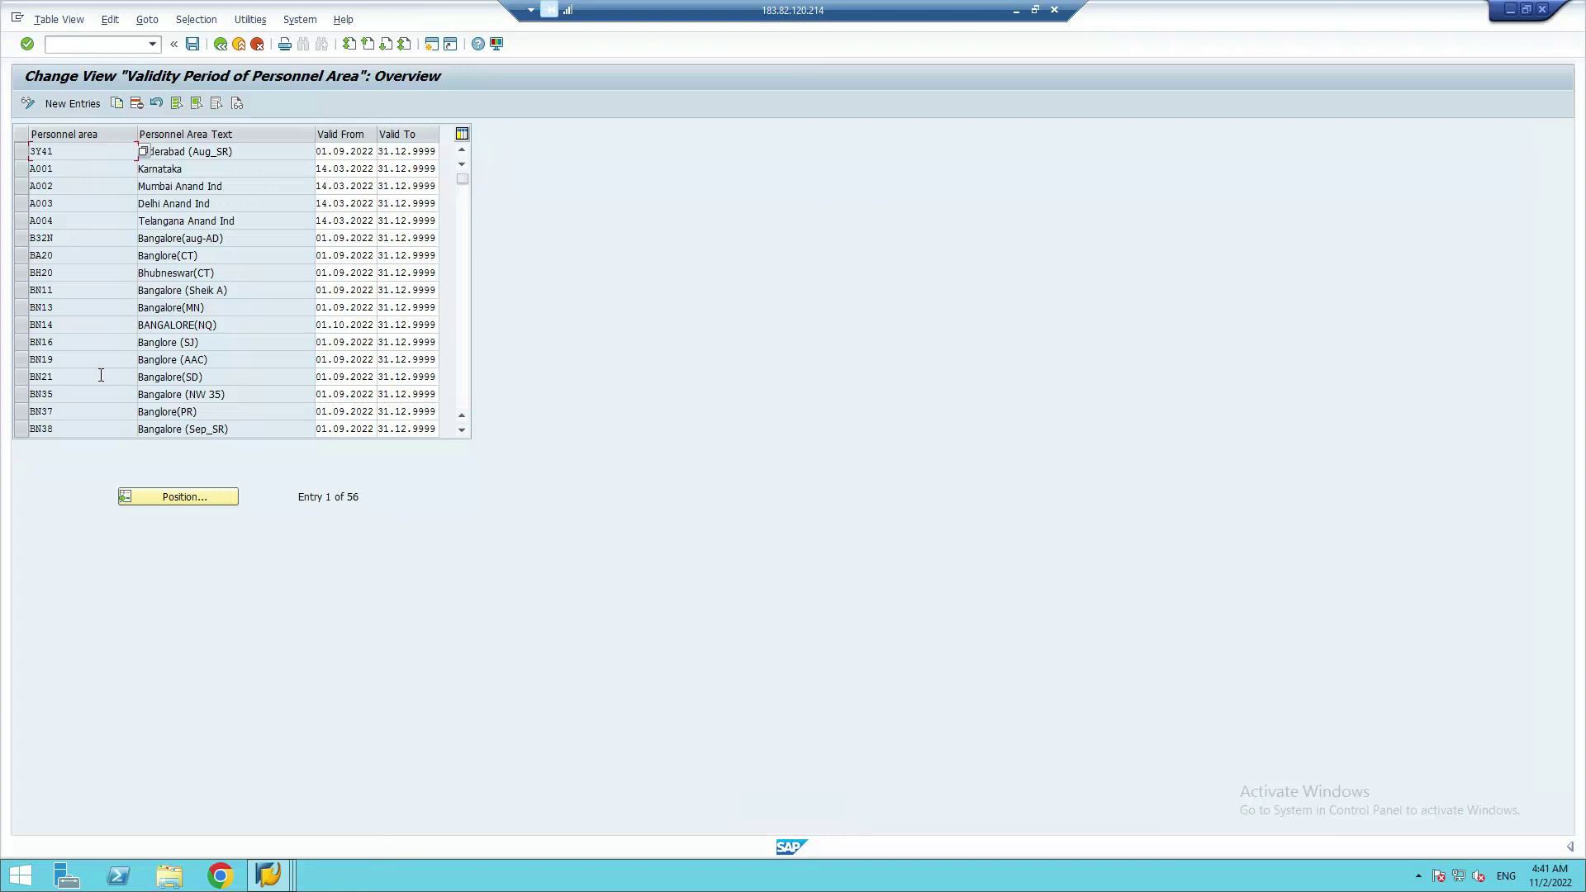
pyautogui.click(220, 43)
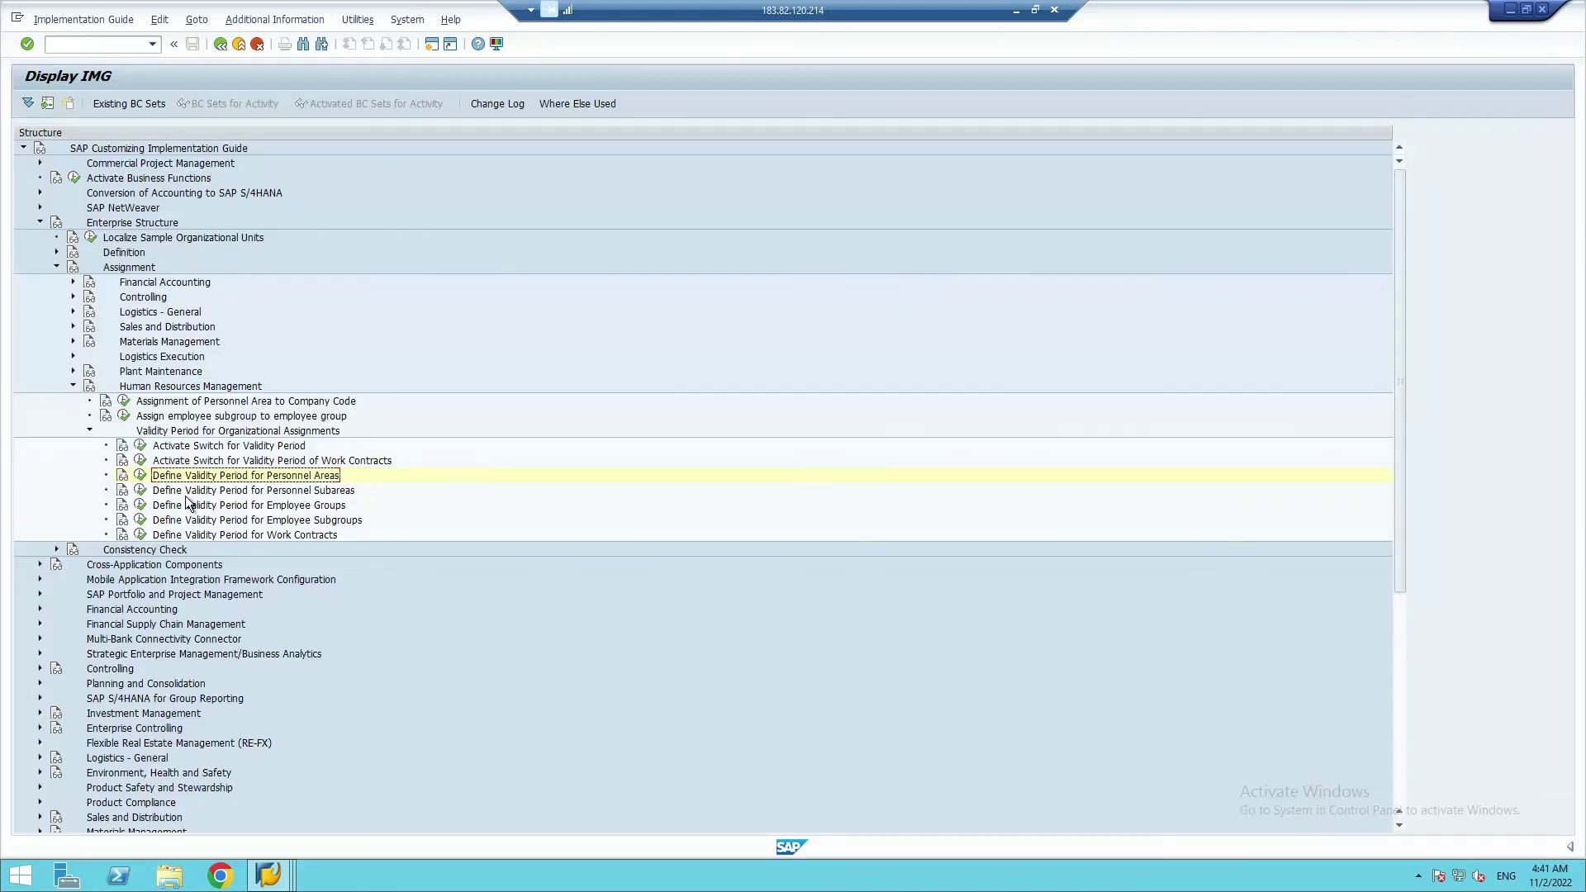
# - Collapse Validity Period for Organizational Assignments in the guide and minimize the remote desktop session
pyautogui.click(89, 429)
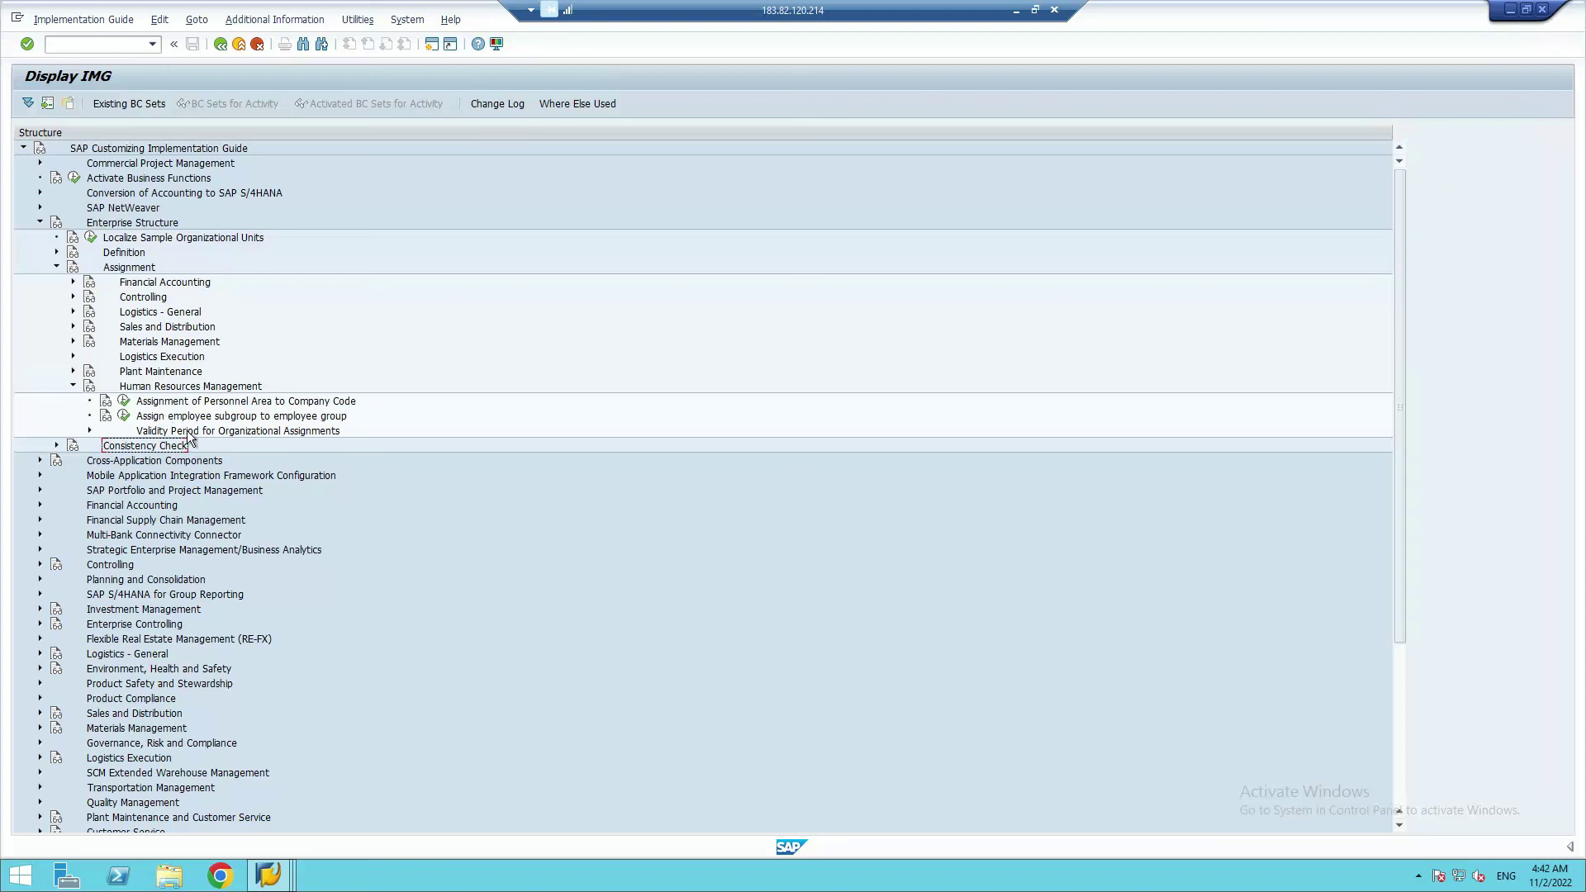
pyautogui.click(1013, 12)
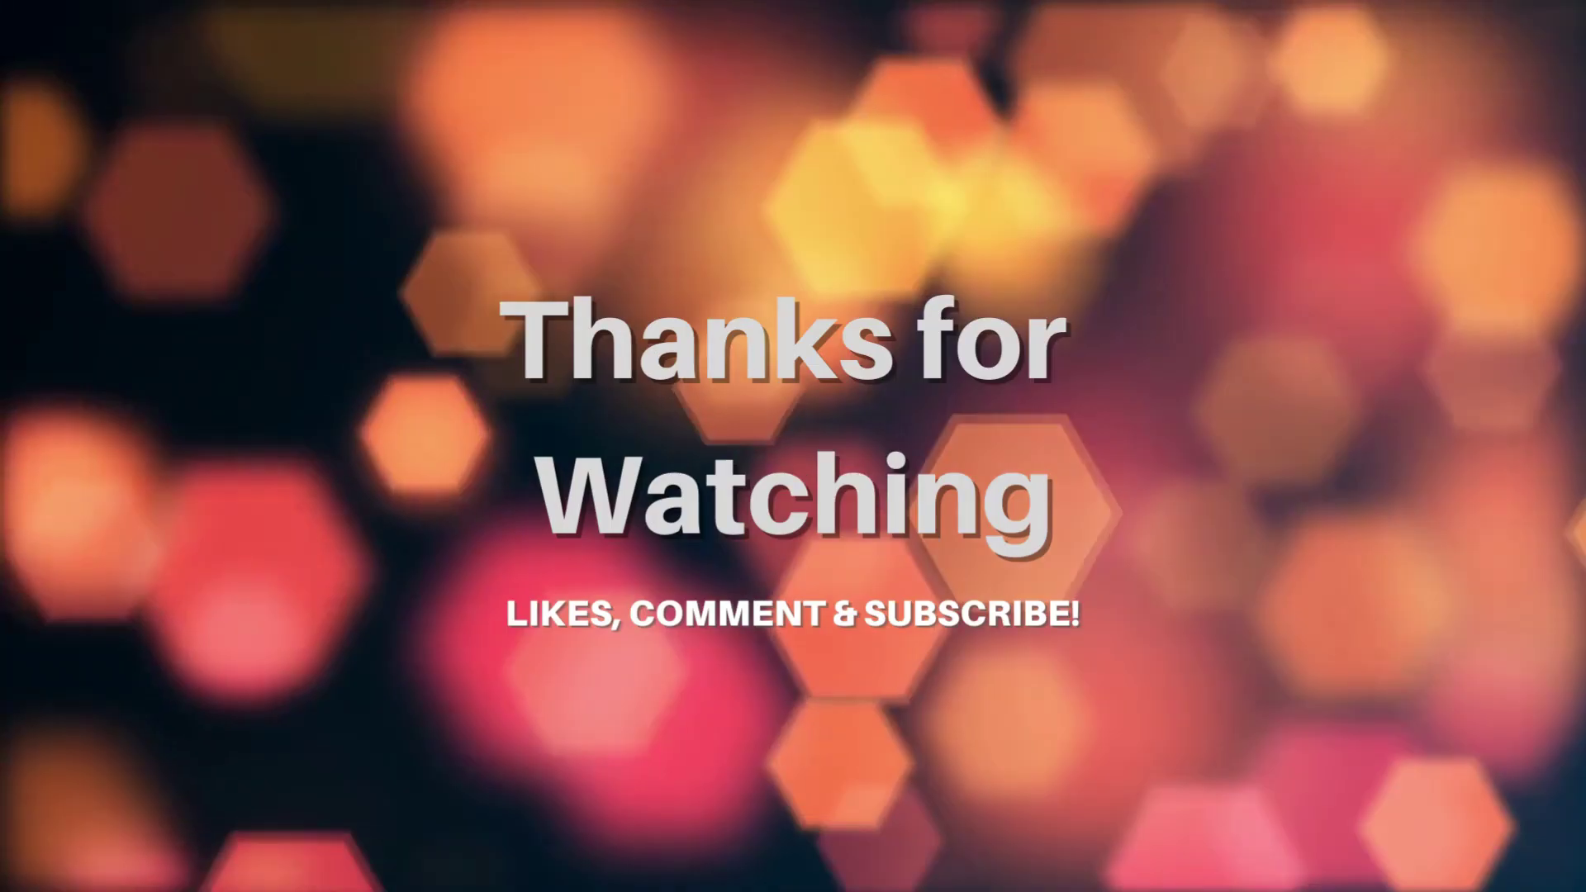